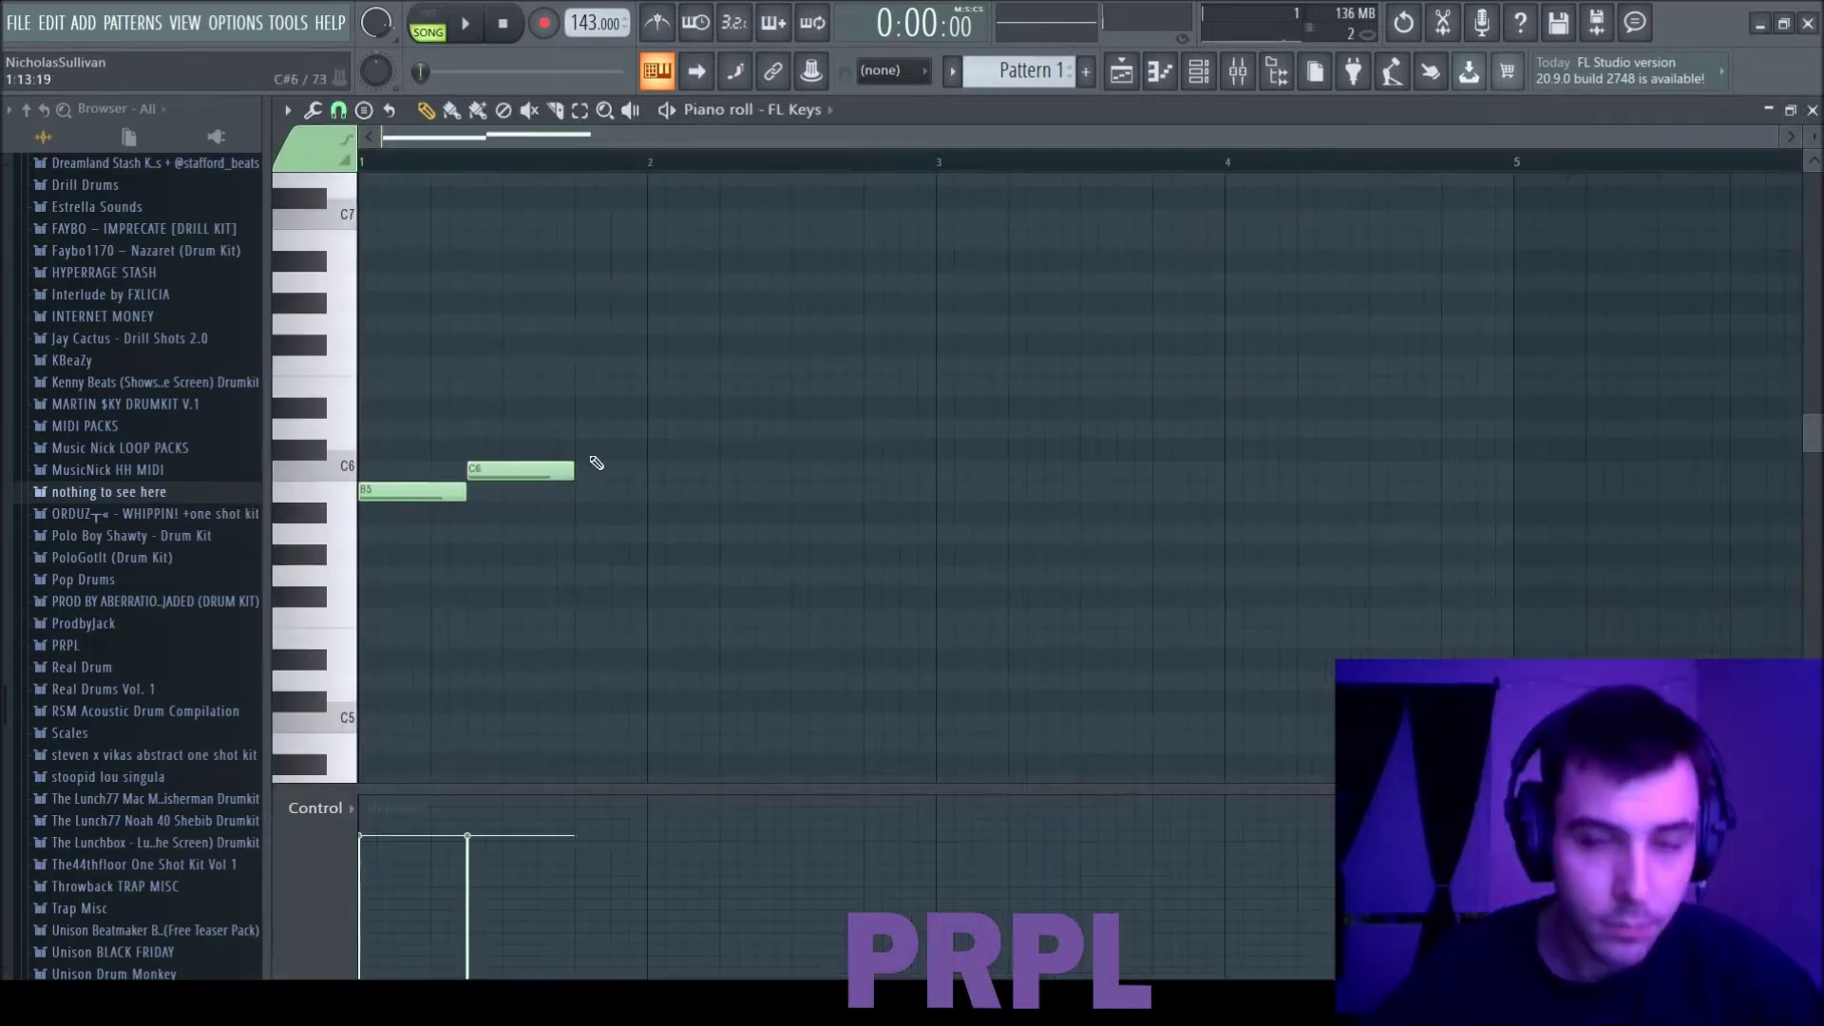
Step: Add a B5 note after the C6 in bar 1 and shorten it to end at bar 2
{"action": "scroll", "coordinate": [596, 463], "scroll_direction": "down", "scroll_amount": 3}
{"action": "key", "text": "space"}
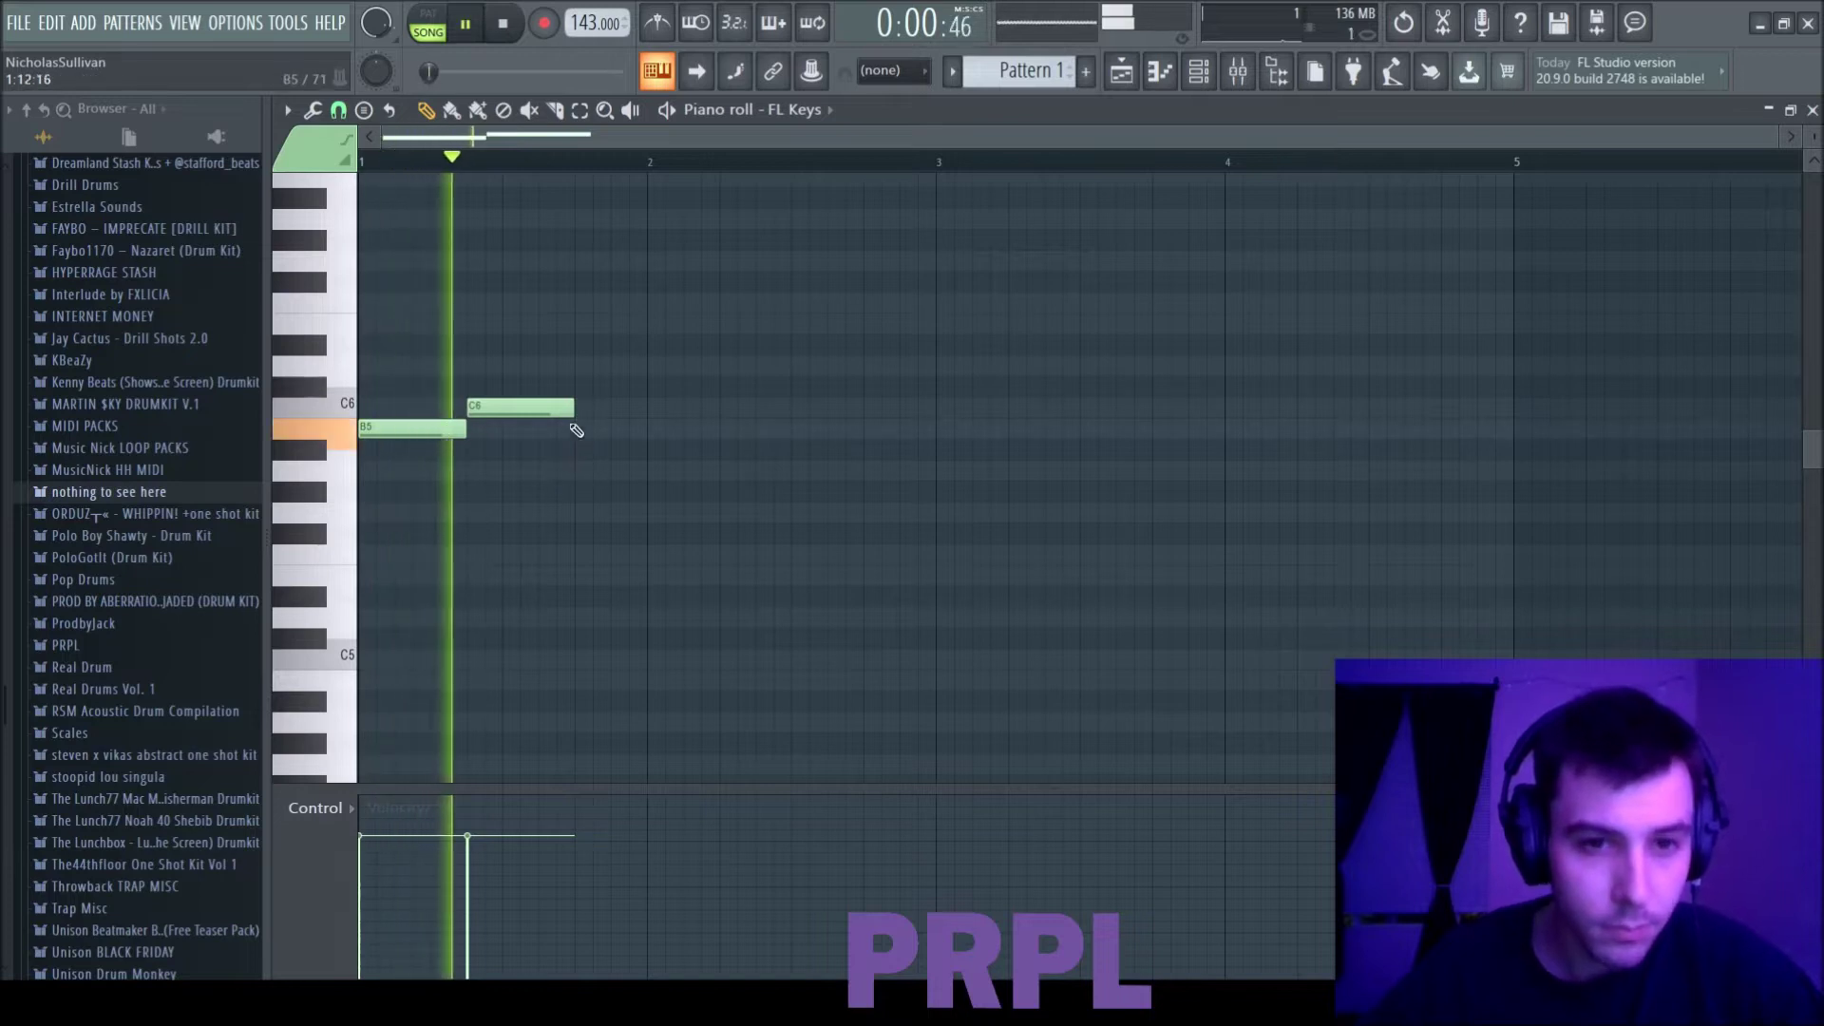
{"action": "left_click", "coordinate": [579, 430]}
{"action": "key", "text": "space"}
{"action": "left_click_drag", "start_coordinate": [681, 432], "coordinate": [647, 448]}
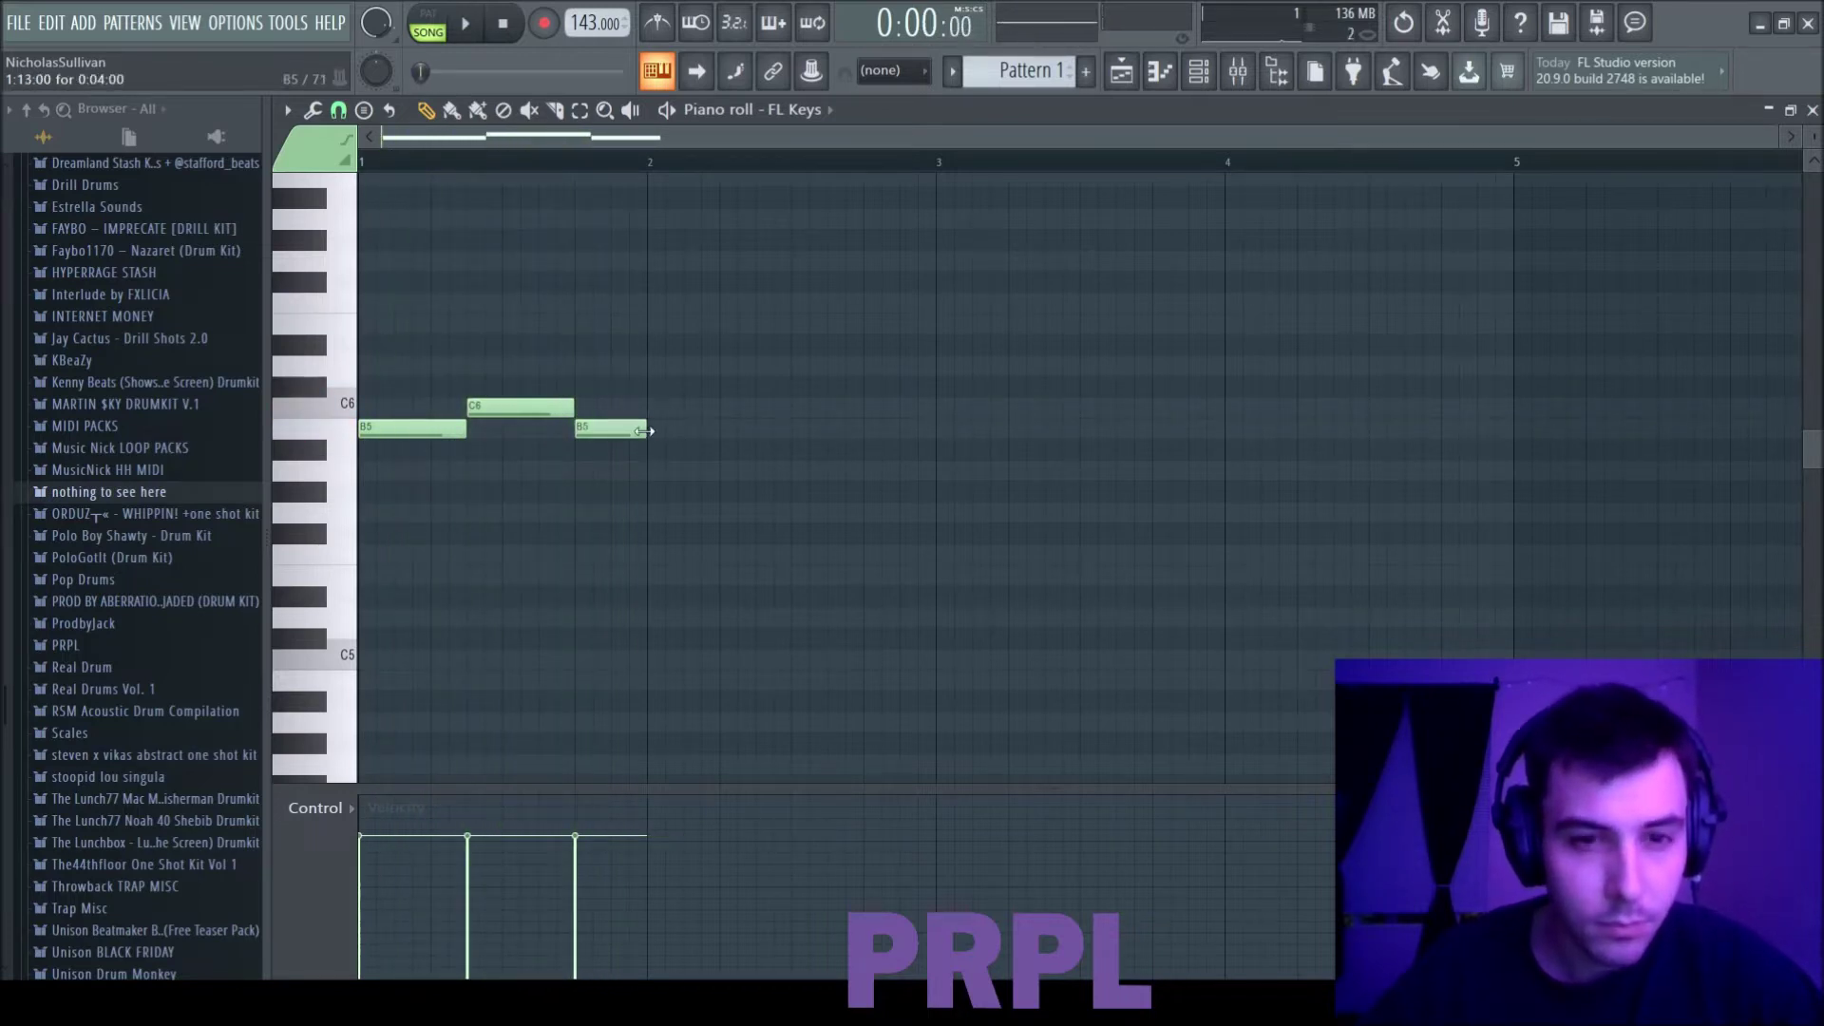
Step: Continue the melody through bar 2 with consecutive C6, D6 and G6 notes, auditioning it between additions
{"action": "left_click", "coordinate": [650, 406]}
{"action": "key", "text": "space"}
{"action": "left_click", "coordinate": [751, 364]}
{"action": "key", "text": "space"}
{"action": "key", "text": "space"}
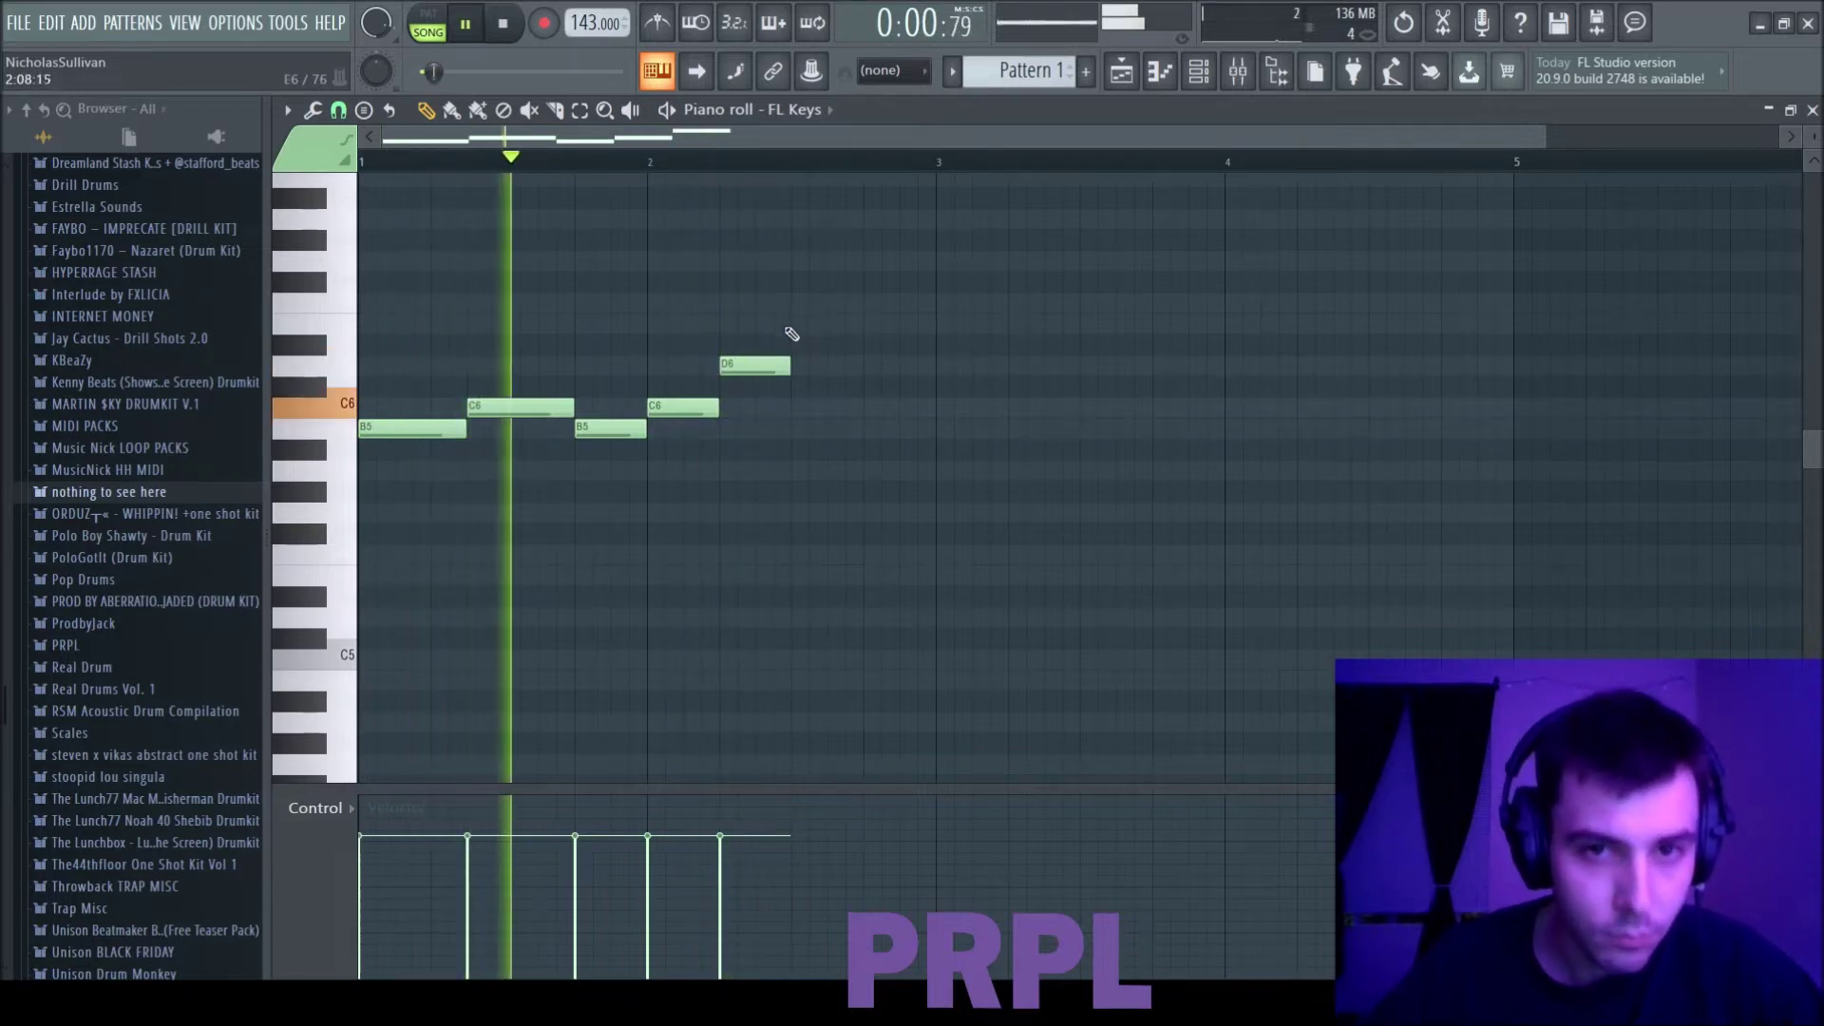
{"action": "scroll", "coordinate": [770, 323], "scroll_direction": "down", "scroll_amount": 1, "text": "ctrl"}
{"action": "left_click", "coordinate": [732, 262]}
Step: Try an F6 following the G6 and delete the trial notes
{"action": "left_click", "coordinate": [785, 302]}
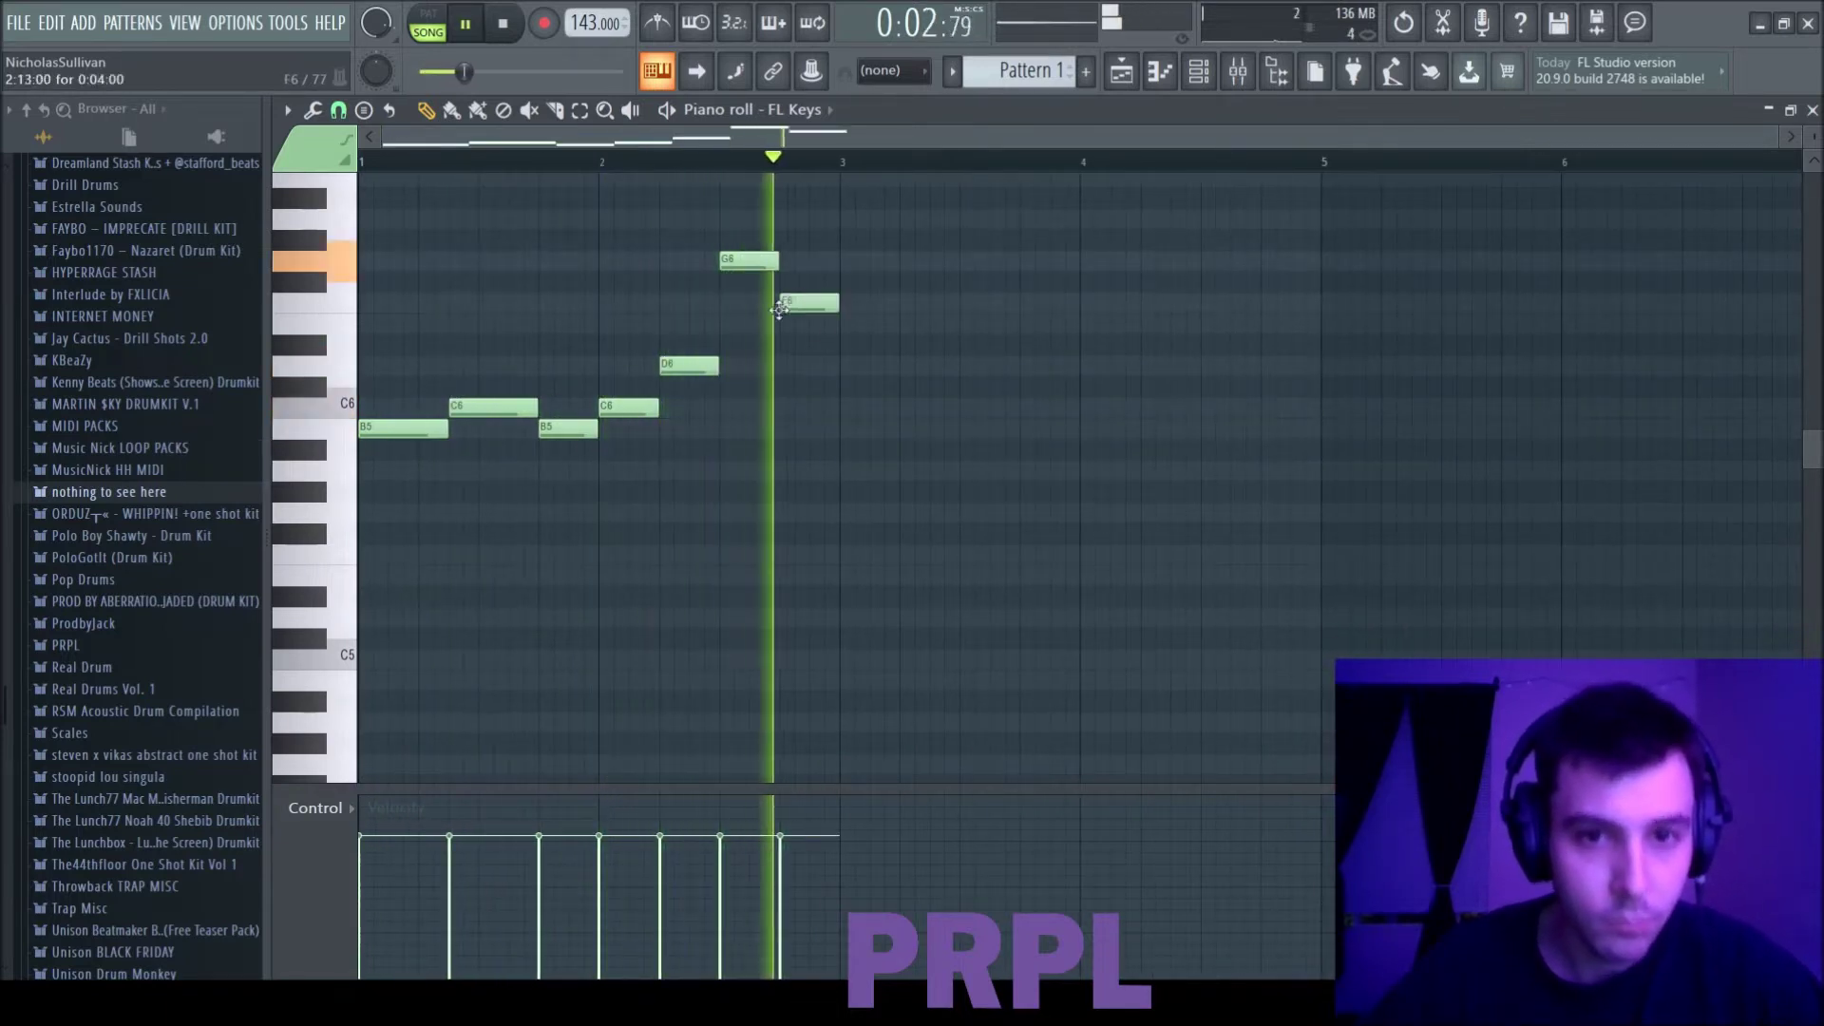
{"action": "key", "text": "space"}
{"action": "right_click", "coordinate": [785, 302]}
{"action": "left_click", "coordinate": [760, 322]}
{"action": "right_click", "coordinate": [760, 322]}
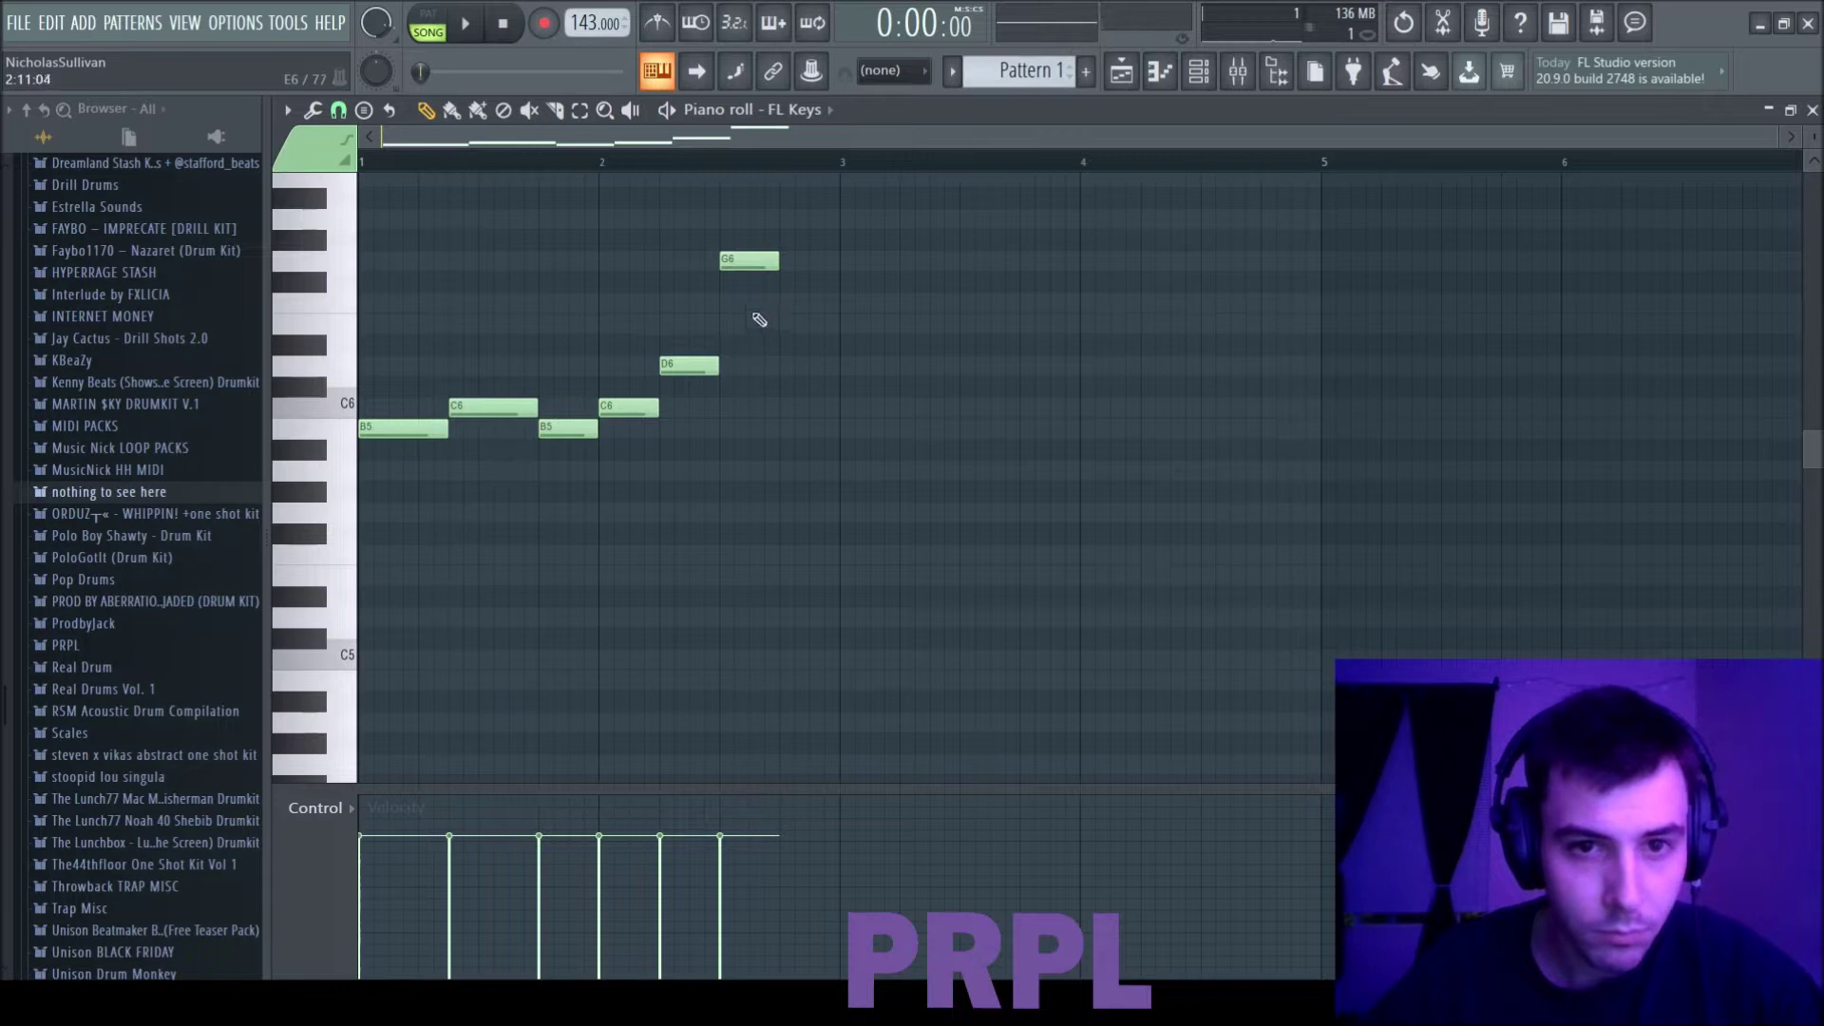
Step: Add F6 and E6 notes in the second half of bar 2 and apply legato to the G6, F6 and E6
{"action": "left_click", "coordinate": [758, 304]}
{"action": "left_click", "coordinate": [787, 324]}
{"action": "key", "text": "space"}
{"action": "left_click_drag", "start_coordinate": [848, 350], "coordinate": [720, 245], "text": "ctrl"}
{"action": "key", "text": "ctrl+l"}
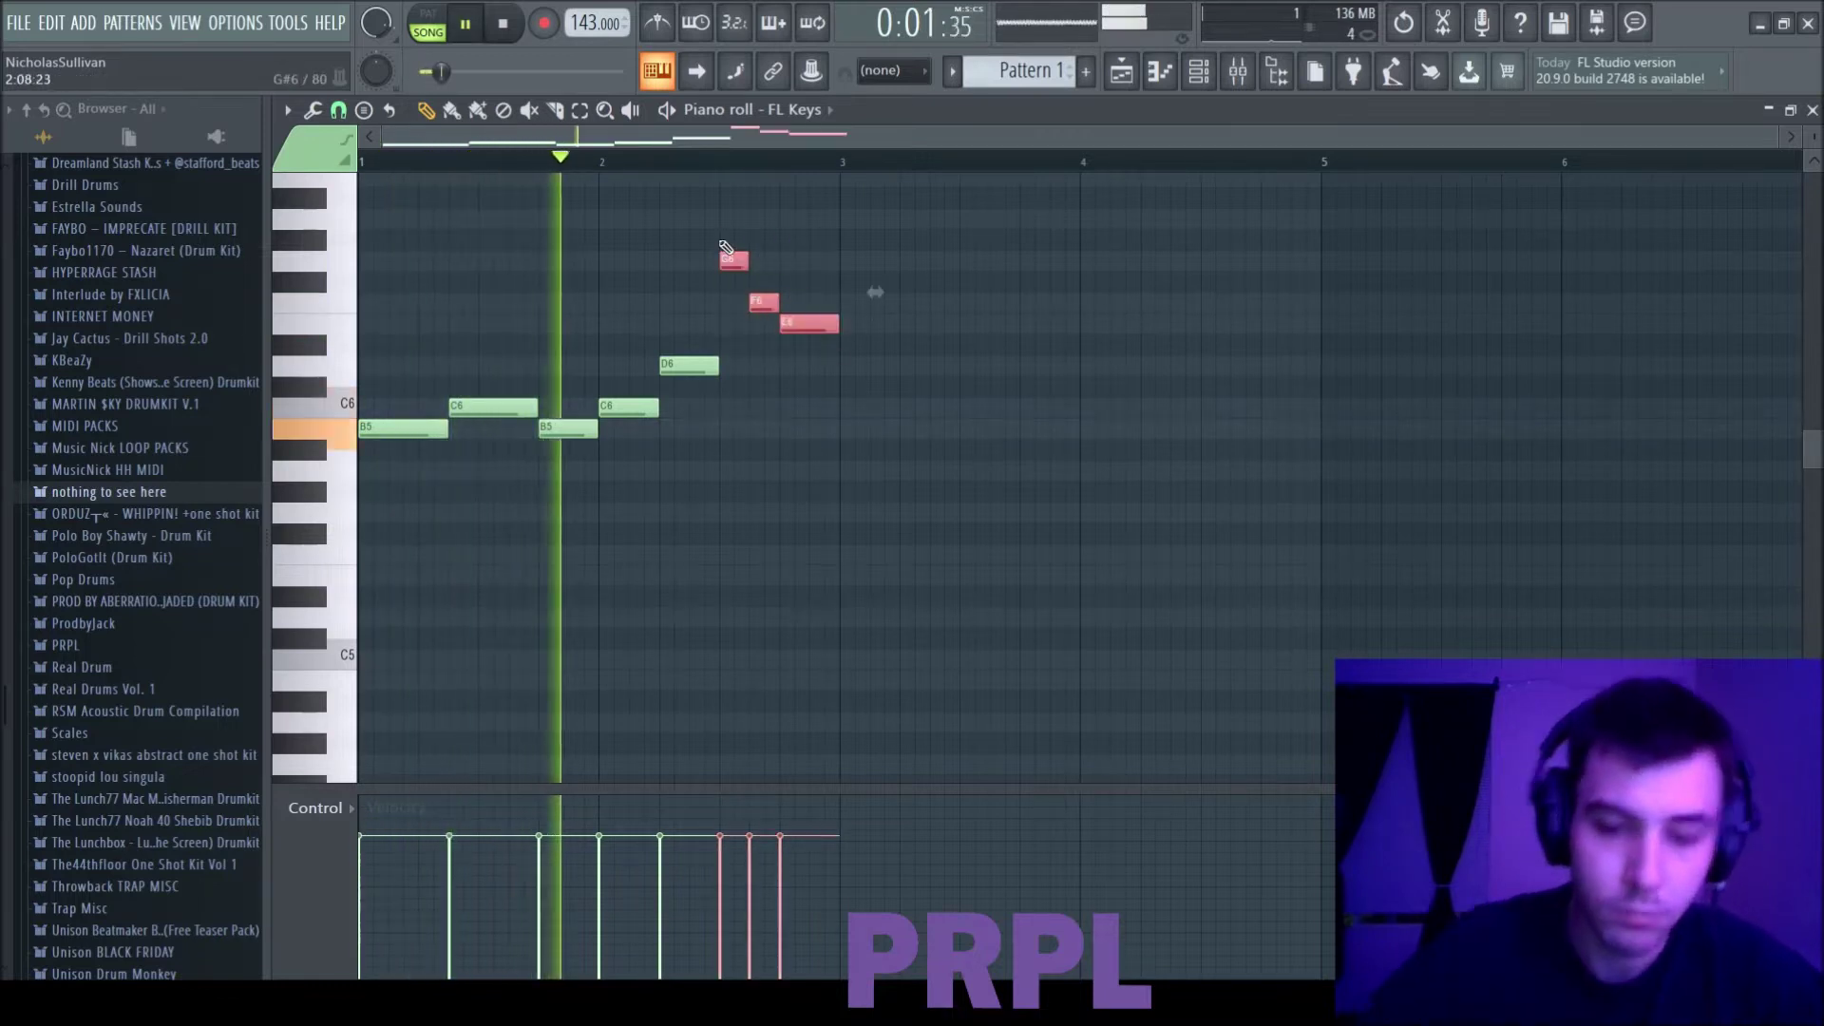
{"action": "left_click", "coordinate": [724, 235], "text": "ctrl"}
{"action": "key", "text": "space"}
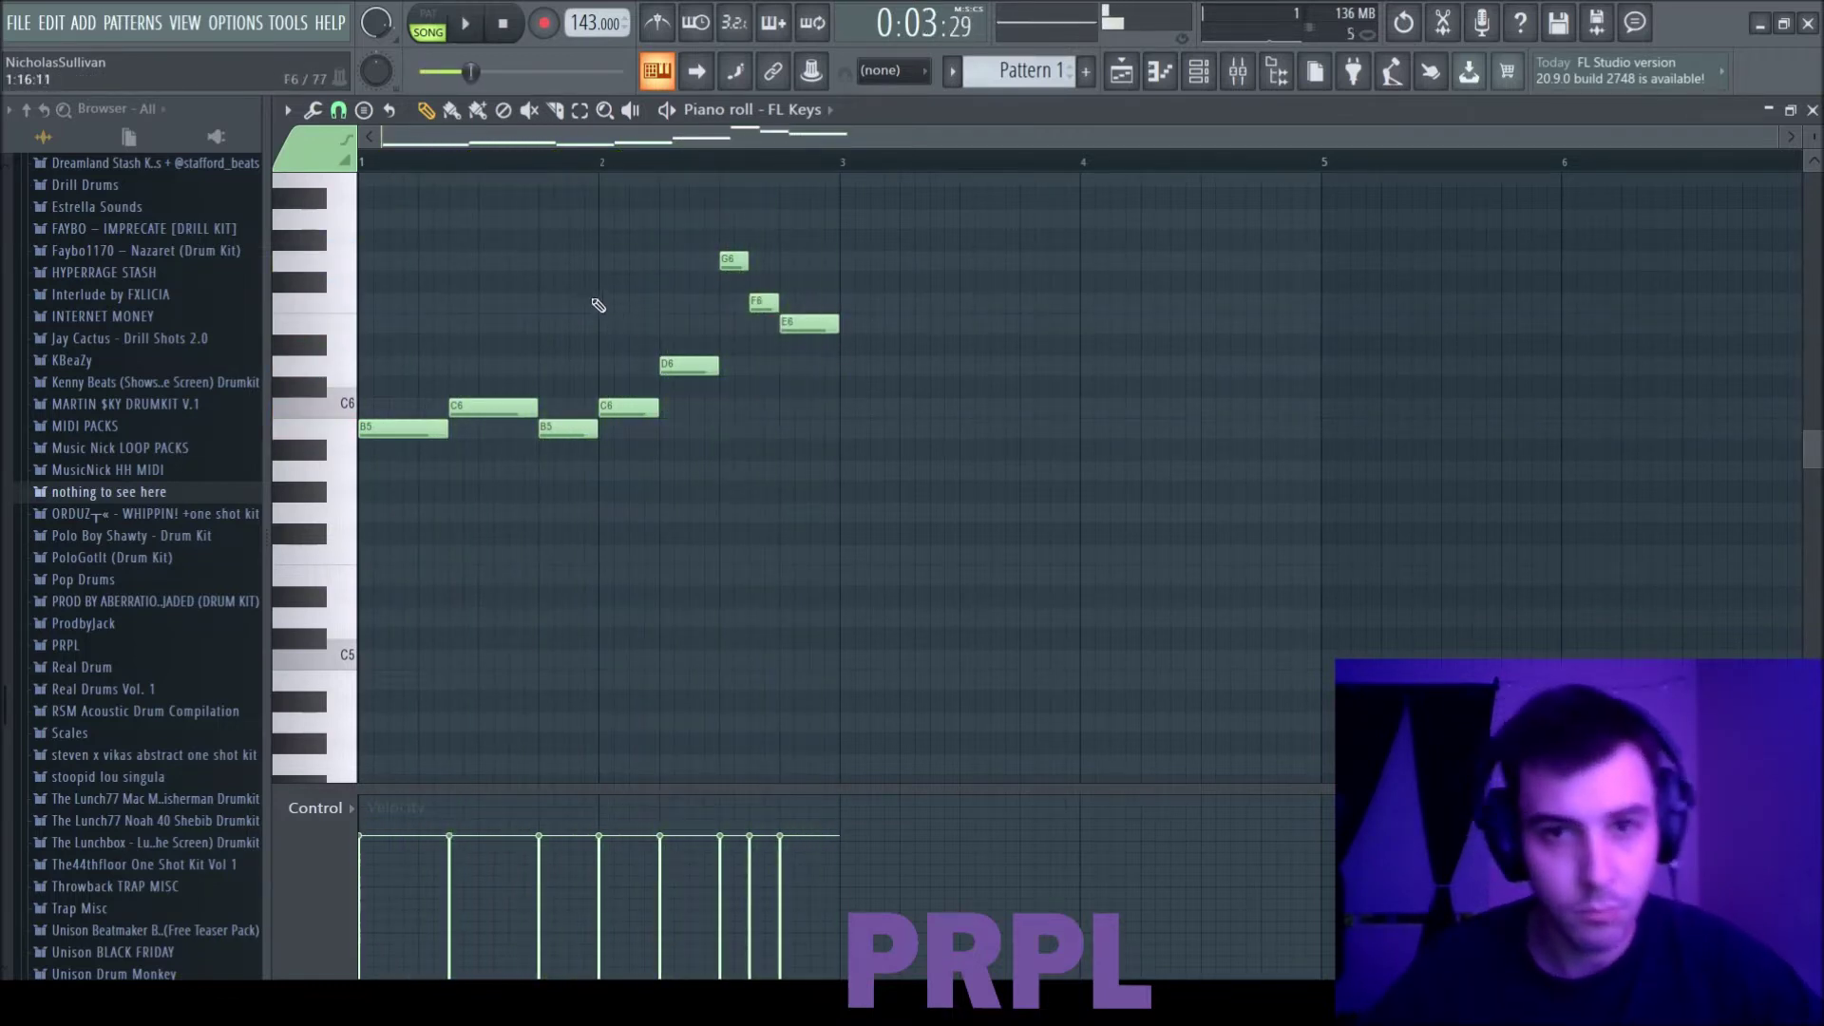
Step: Duplicate the complete two-bar melody into bars 3 and 4, play it back and clear the note selection
{"action": "key", "text": "ctrl+a"}
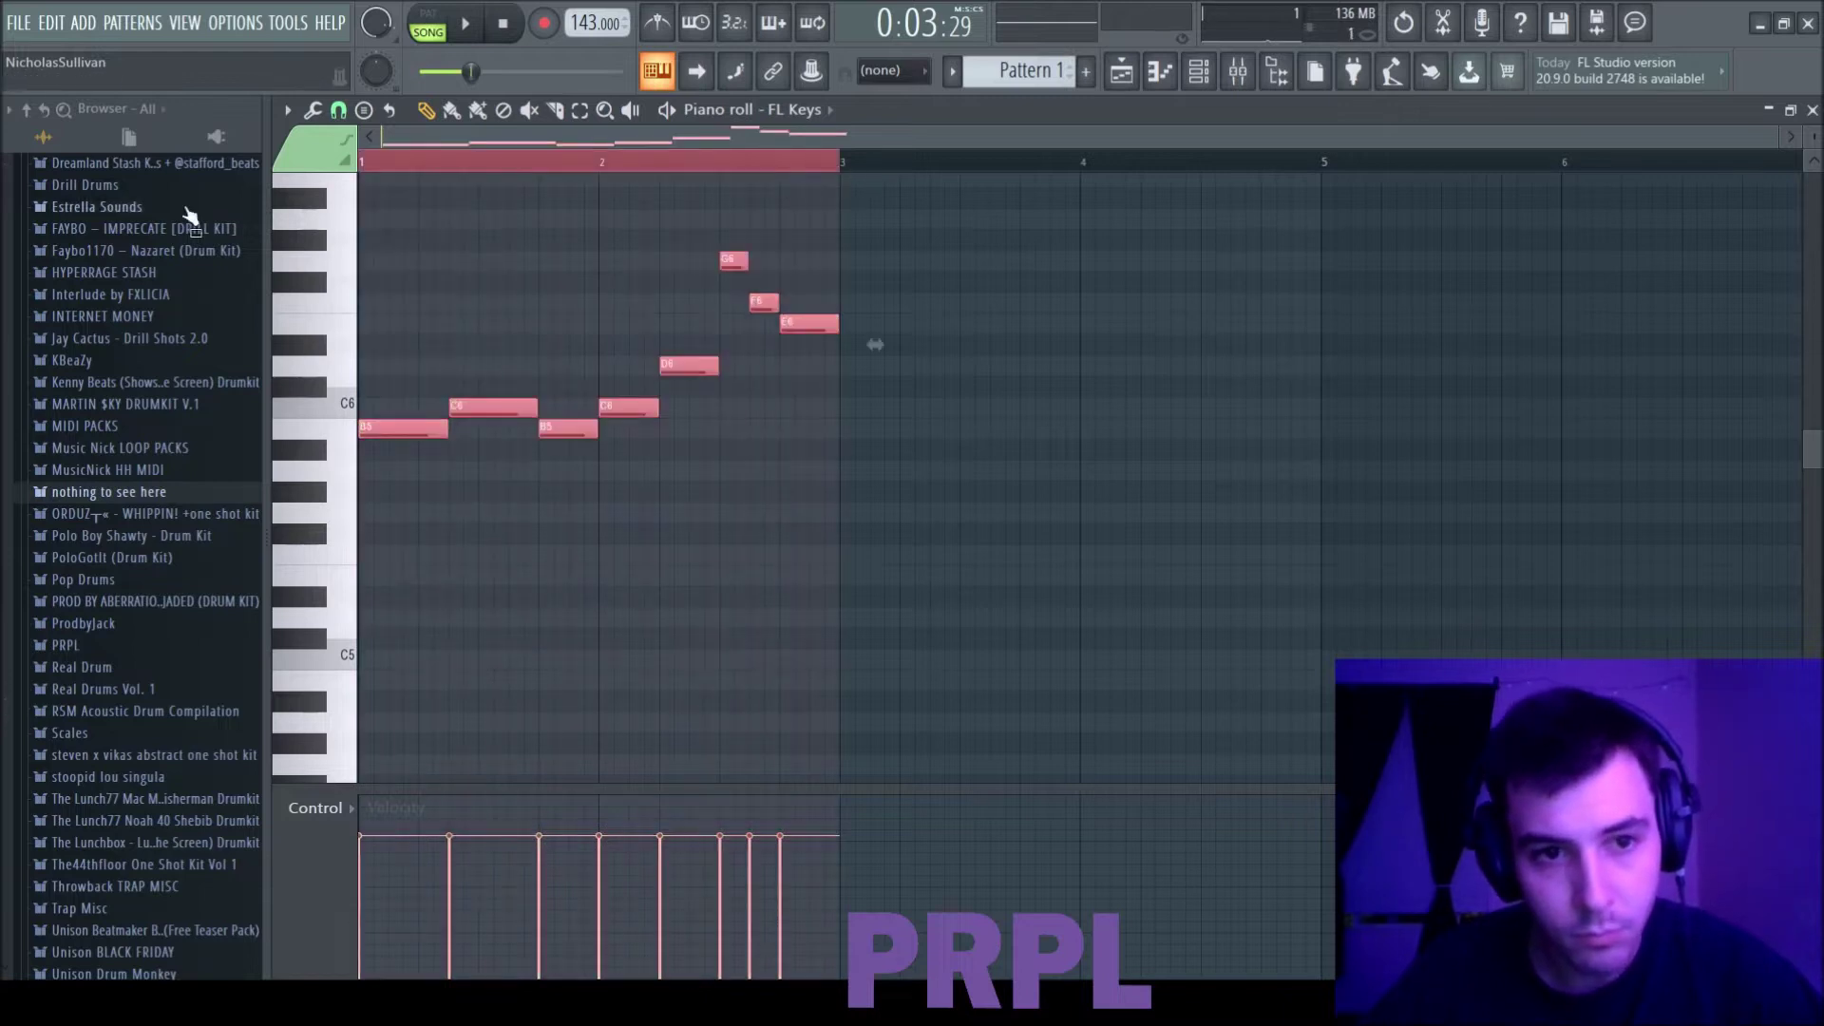
{"action": "key", "text": "ctrl+b"}
{"action": "key", "text": "space"}
{"action": "scroll", "coordinate": [1016, 318], "scroll_direction": "down", "scroll_amount": 1}
{"action": "left_click", "coordinate": [1016, 318], "text": "ctrl"}
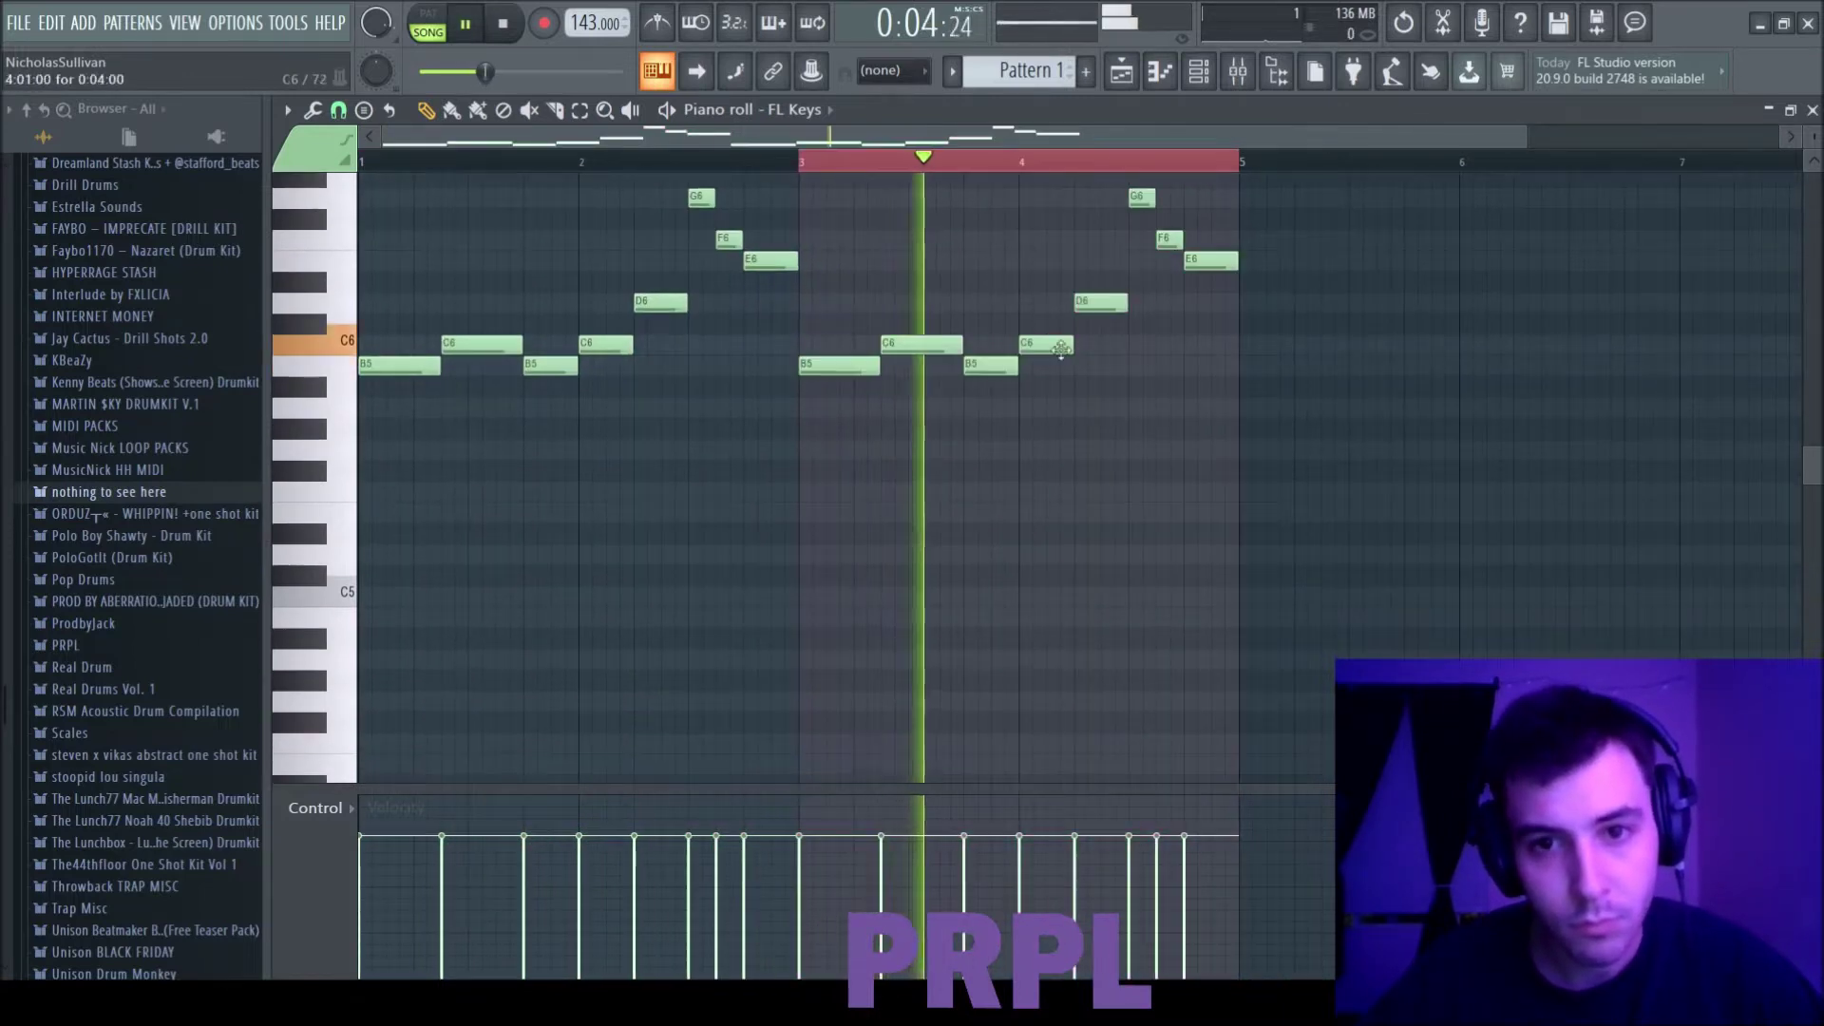
Step: In bar 4 of the copied melody, move the D6 to B5, the G6 to B6 and the F6 to D6
{"action": "scroll", "coordinate": [1067, 352], "scroll_direction": "up", "scroll_amount": 2}
{"action": "left_click_drag", "start_coordinate": [1099, 427], "coordinate": [1102, 493]}
{"action": "key", "text": "space"}
{"action": "left_click_drag", "start_coordinate": [1144, 324], "coordinate": [1149, 234]}
{"action": "key", "text": "space"}
{"action": "left_click", "coordinate": [1035, 162]}
{"action": "left_click_drag", "start_coordinate": [1164, 366], "coordinate": [1160, 428]}
{"action": "key", "text": "space"}
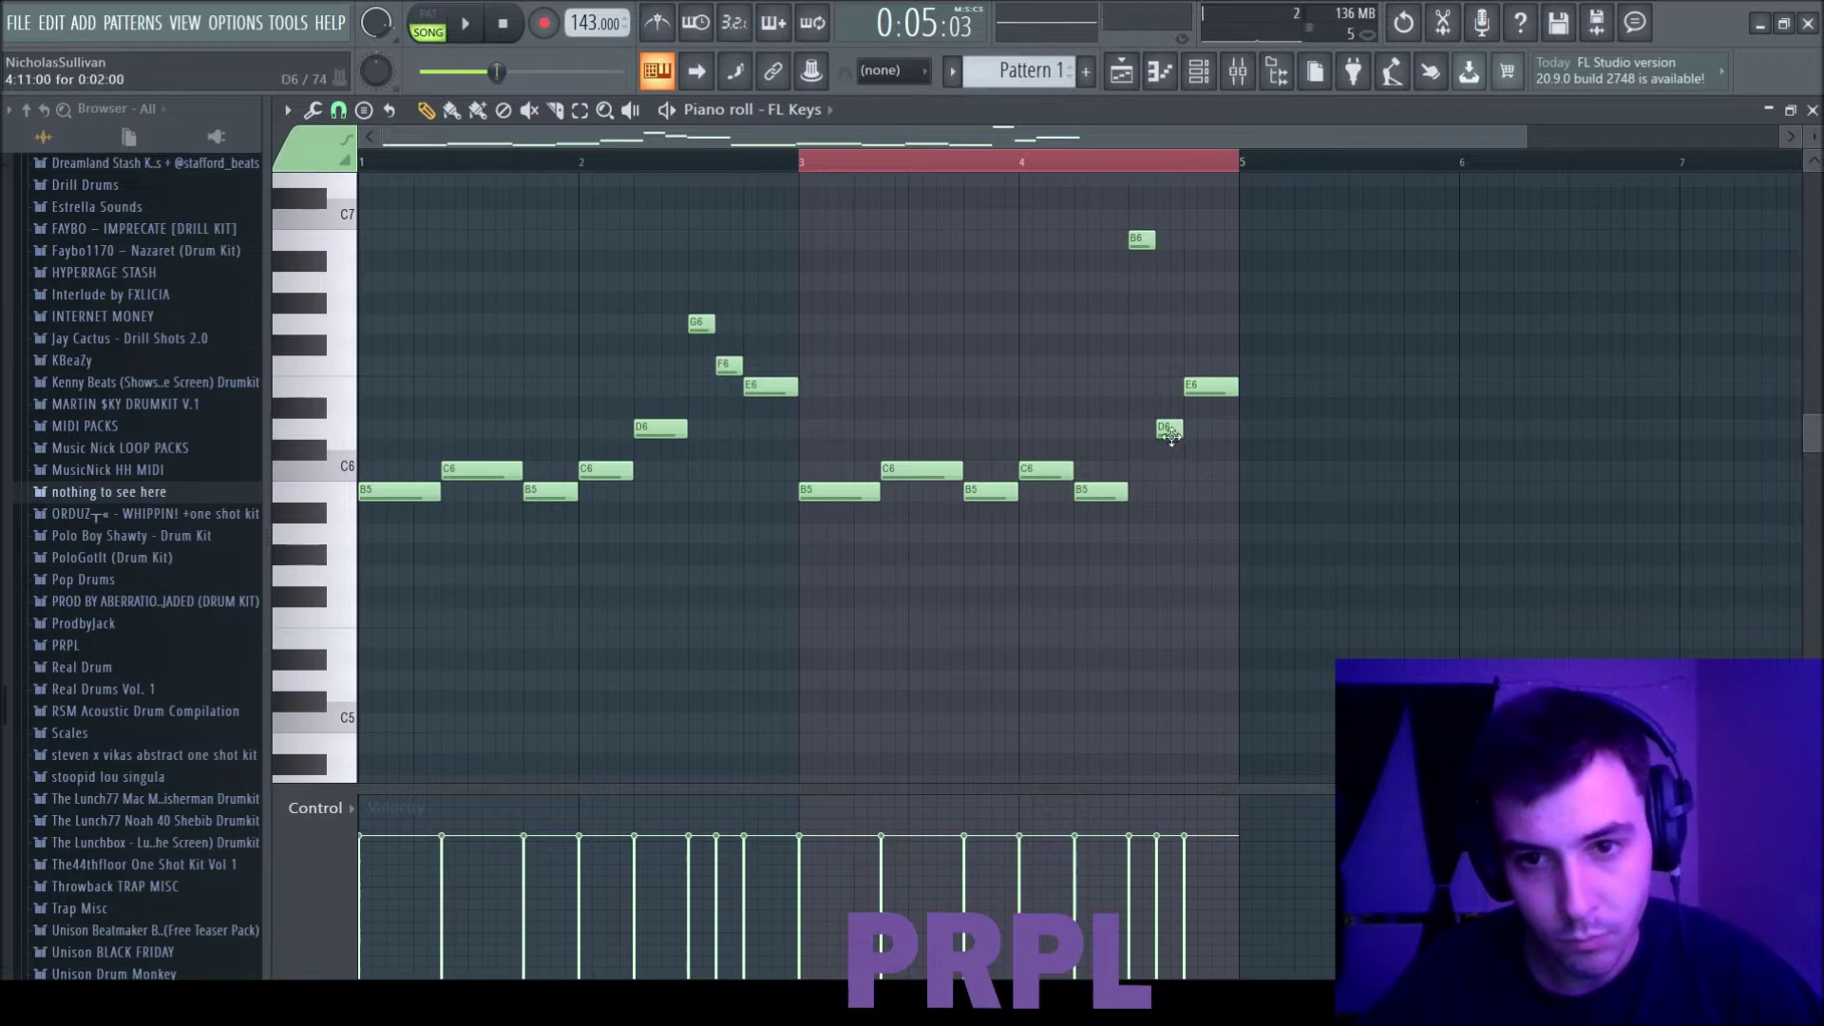
Step: Shorten the last E6 in bar 4, add a C6 at the end of the bar, and play the melody
{"action": "left_click_drag", "start_coordinate": [1231, 494], "coordinate": [1212, 388]}
{"action": "key", "text": "space"}
{"action": "left_click", "coordinate": [1239, 390], "text": "ctrl"}
{"action": "key", "text": "space"}
{"action": "scroll", "coordinate": [789, 182], "scroll_direction": "down", "scroll_amount": 1}
{"action": "key", "text": "space"}
Step: Duplicate the melody from bars 1 to 4 into bars 5 to 8
{"action": "left_click_drag", "start_coordinate": [714, 163], "coordinate": [363, 173]}
{"action": "key", "text": "ctrl+b"}
{"action": "scroll", "coordinate": [475, 528], "scroll_direction": "down", "scroll_amount": 1}
{"action": "scroll", "coordinate": [469, 570], "scroll_direction": "down", "scroll_amount": 1}
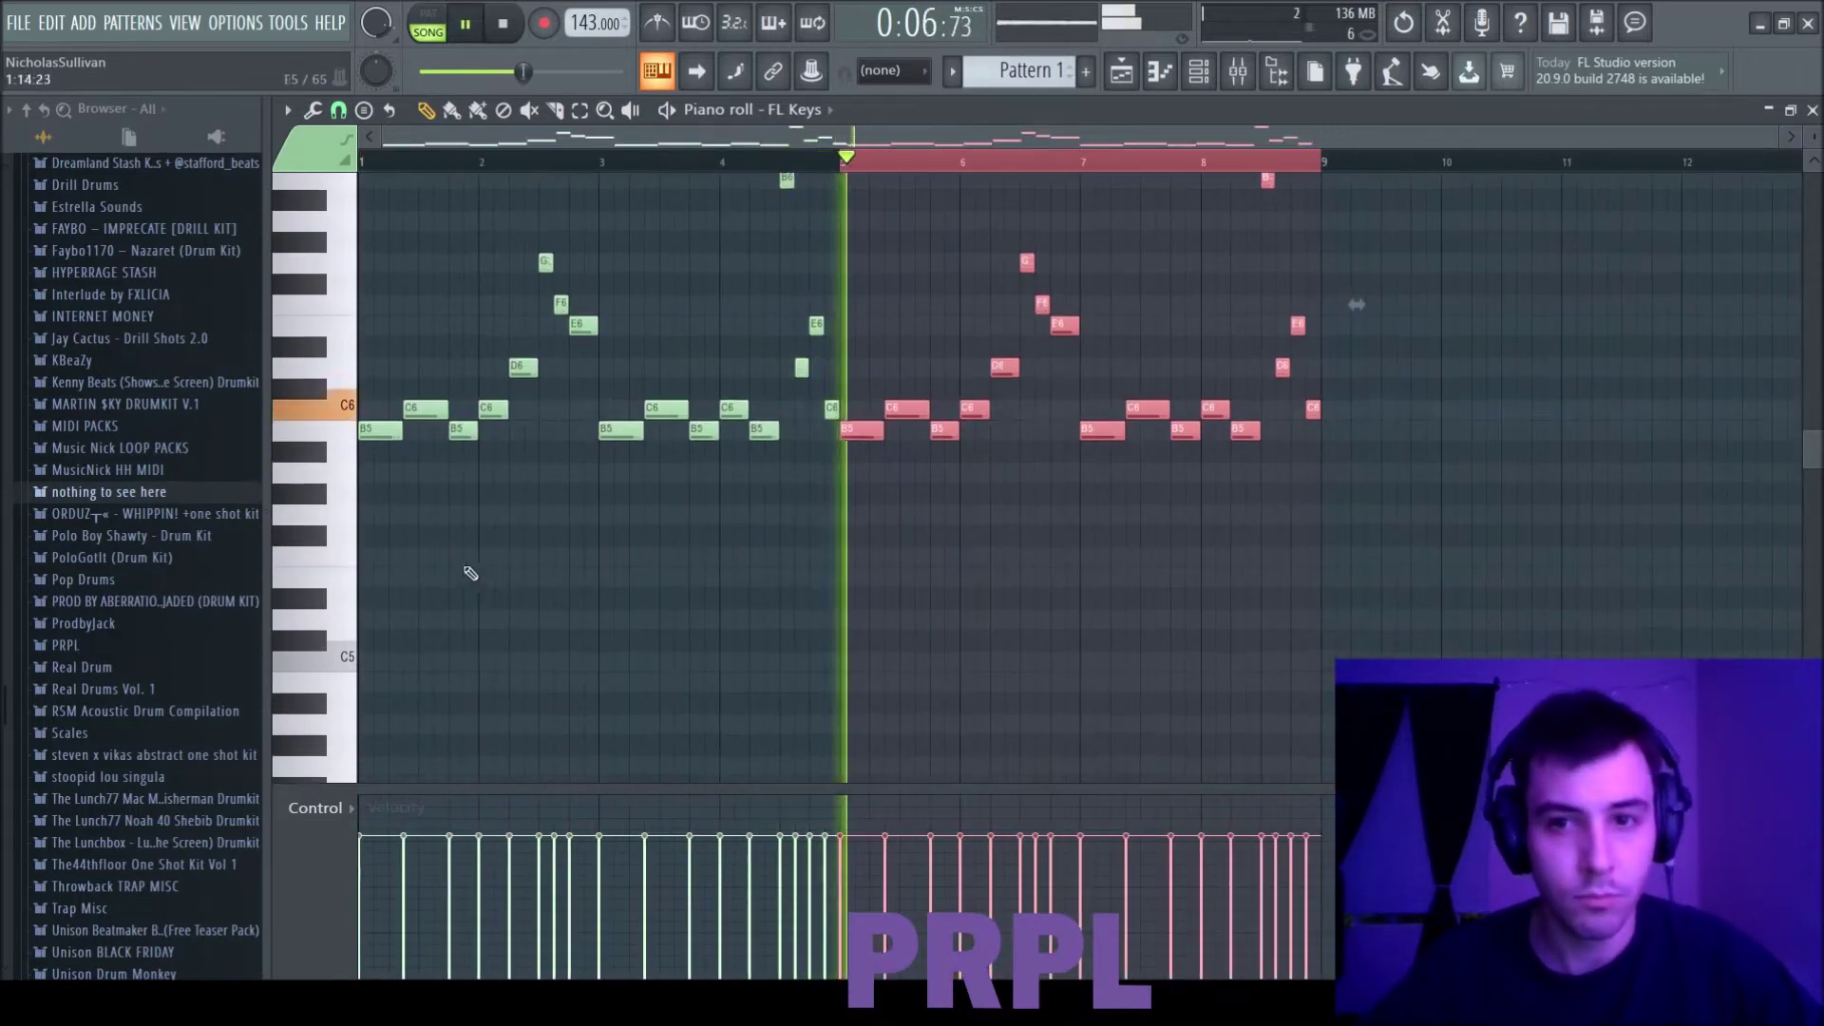
{"action": "key", "text": "space"}
{"action": "left_click", "coordinate": [367, 168], "text": "ctrl"}
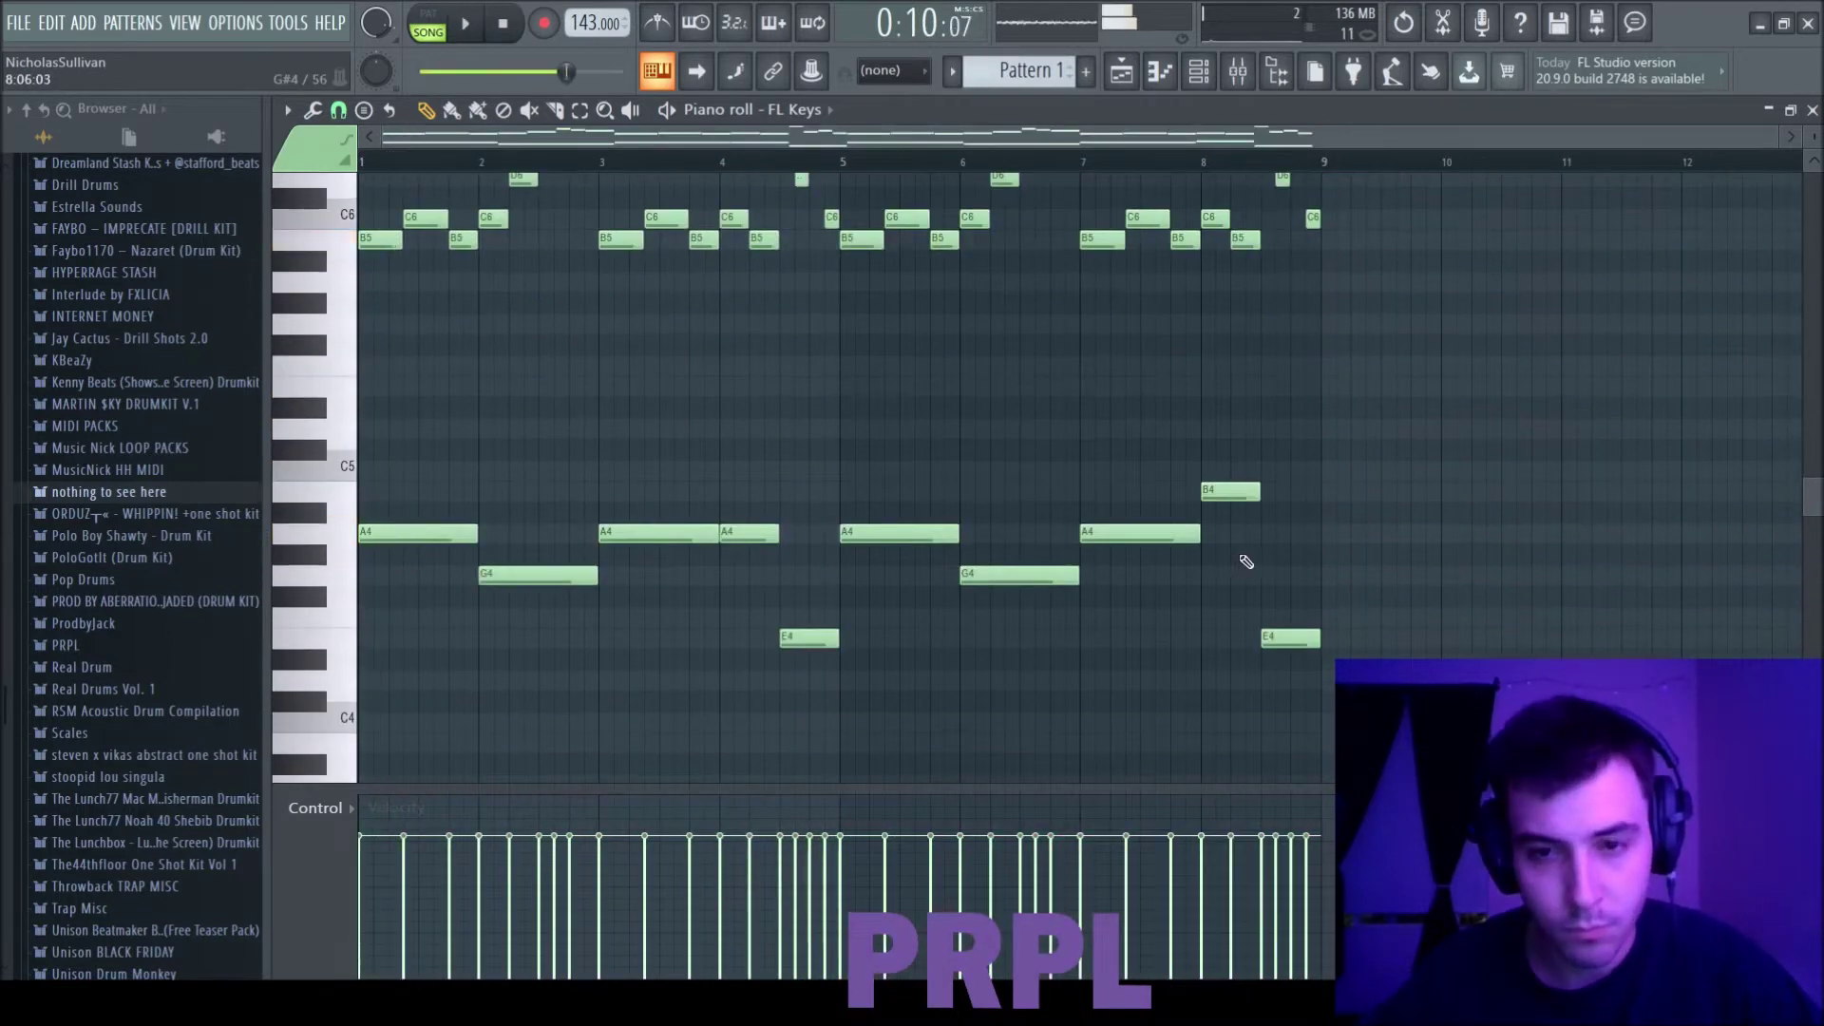
Step: Try the last bass note in bar 8 an octave higher at E5, play it, and return it to E4
{"action": "left_click_drag", "start_coordinate": [1287, 634], "coordinate": [1289, 387]}
{"action": "key", "text": "space"}
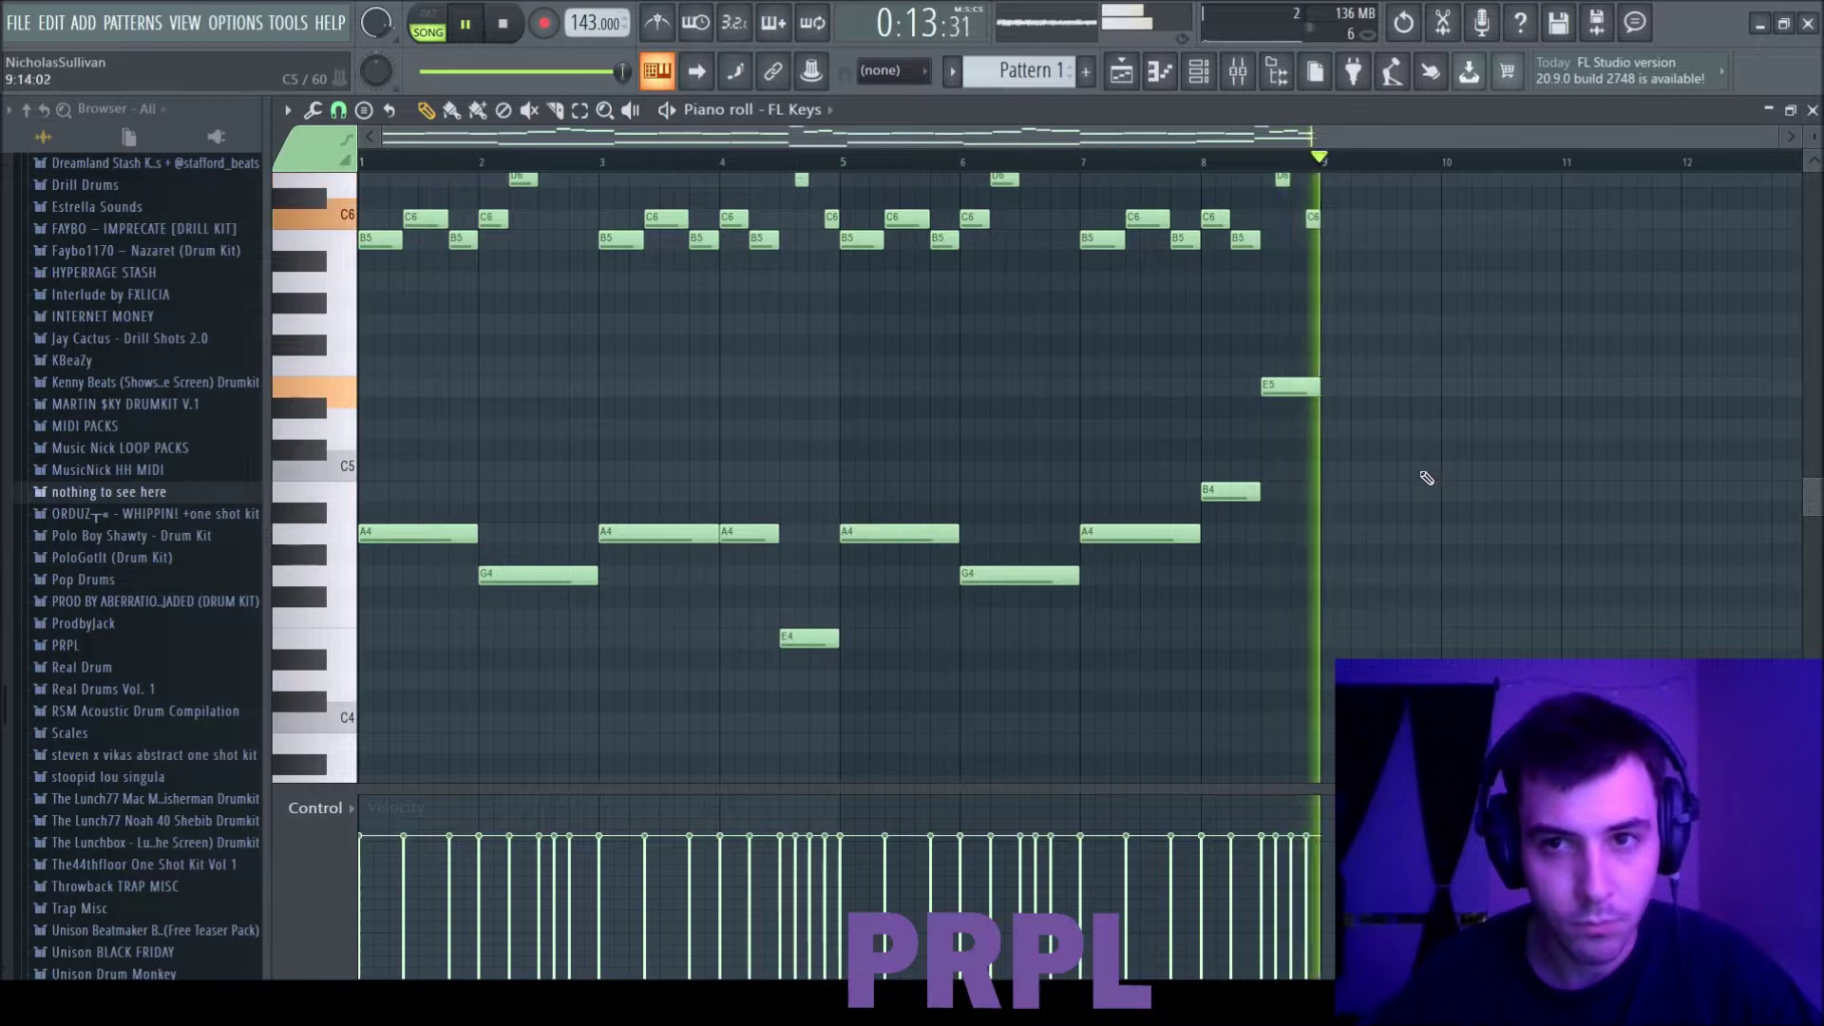
{"action": "left_click_drag", "start_coordinate": [1360, 471], "coordinate": [1271, 333]}
{"action": "key", "text": "ctrl+Down"}
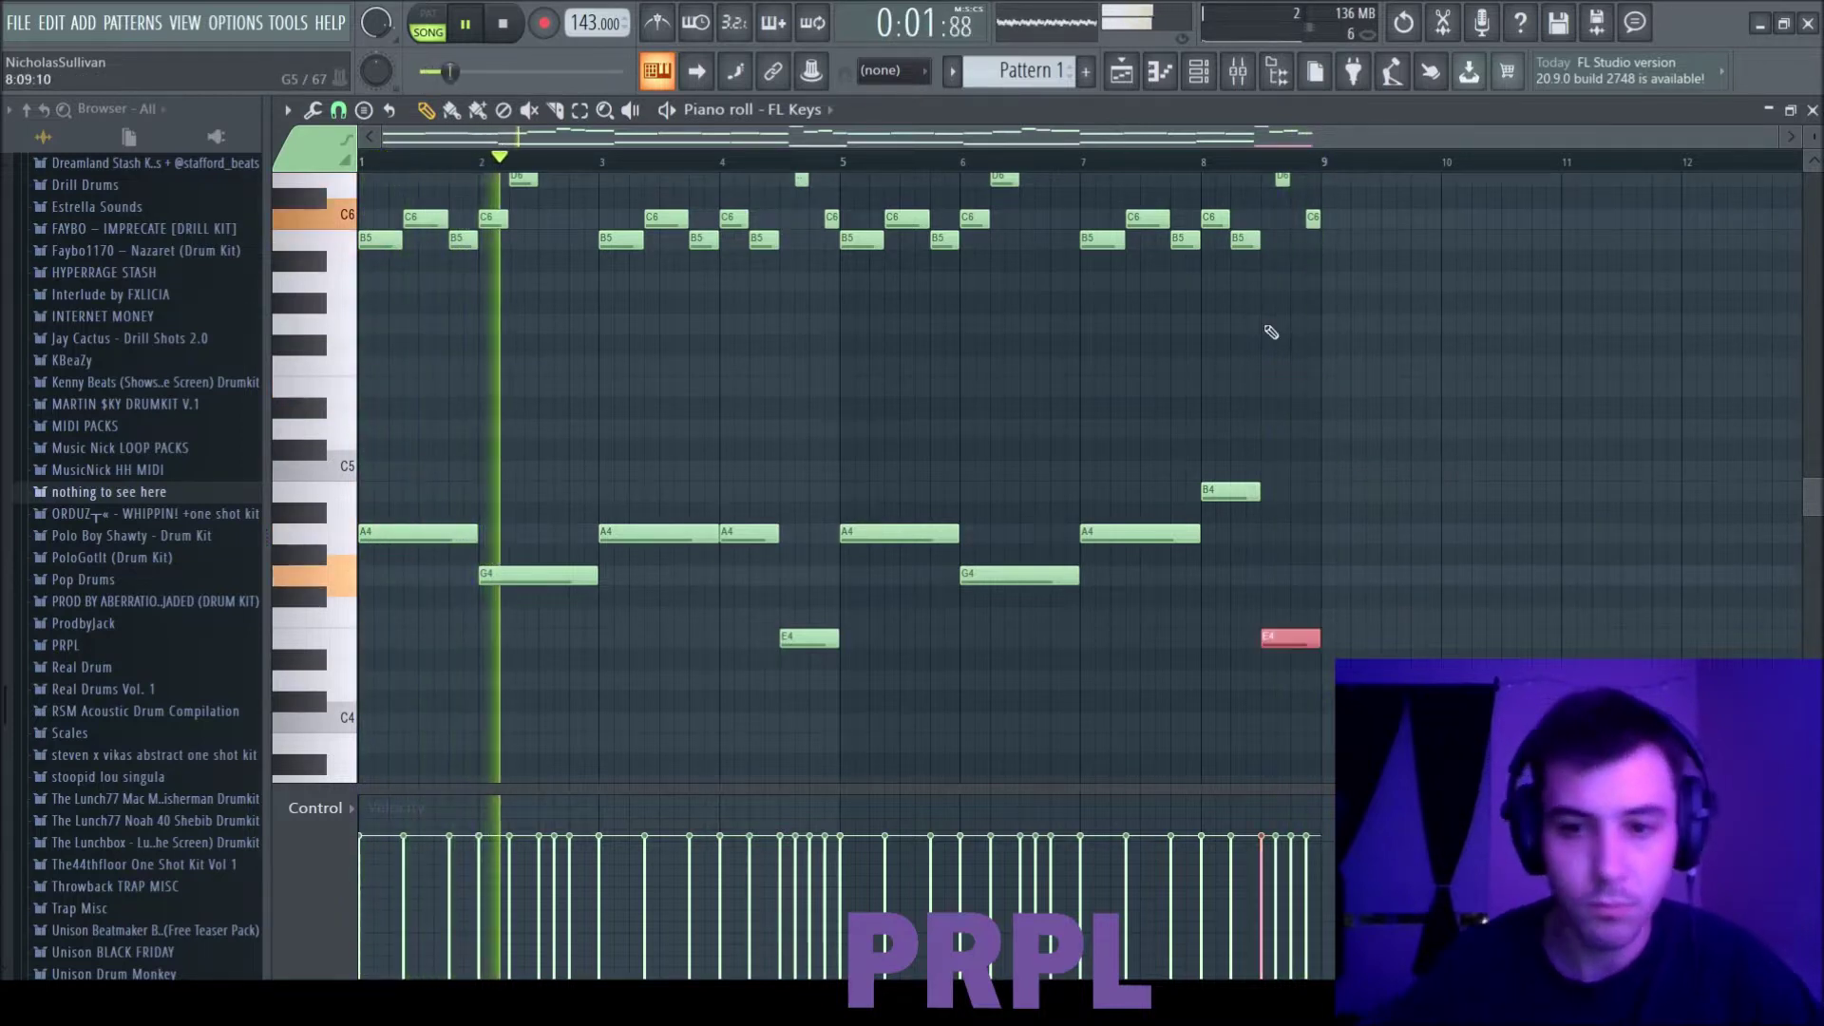
{"action": "left_click", "coordinate": [1271, 332], "text": "ctrl"}
{"action": "key", "text": "space"}
Step: Layer harmony notes above the bass: C5 in bar 1, B4 in bar 2, C5 in bar 3, C5 and G4 in bar 4, and C5 in bar 5
{"action": "left_click", "coordinate": [409, 451]}
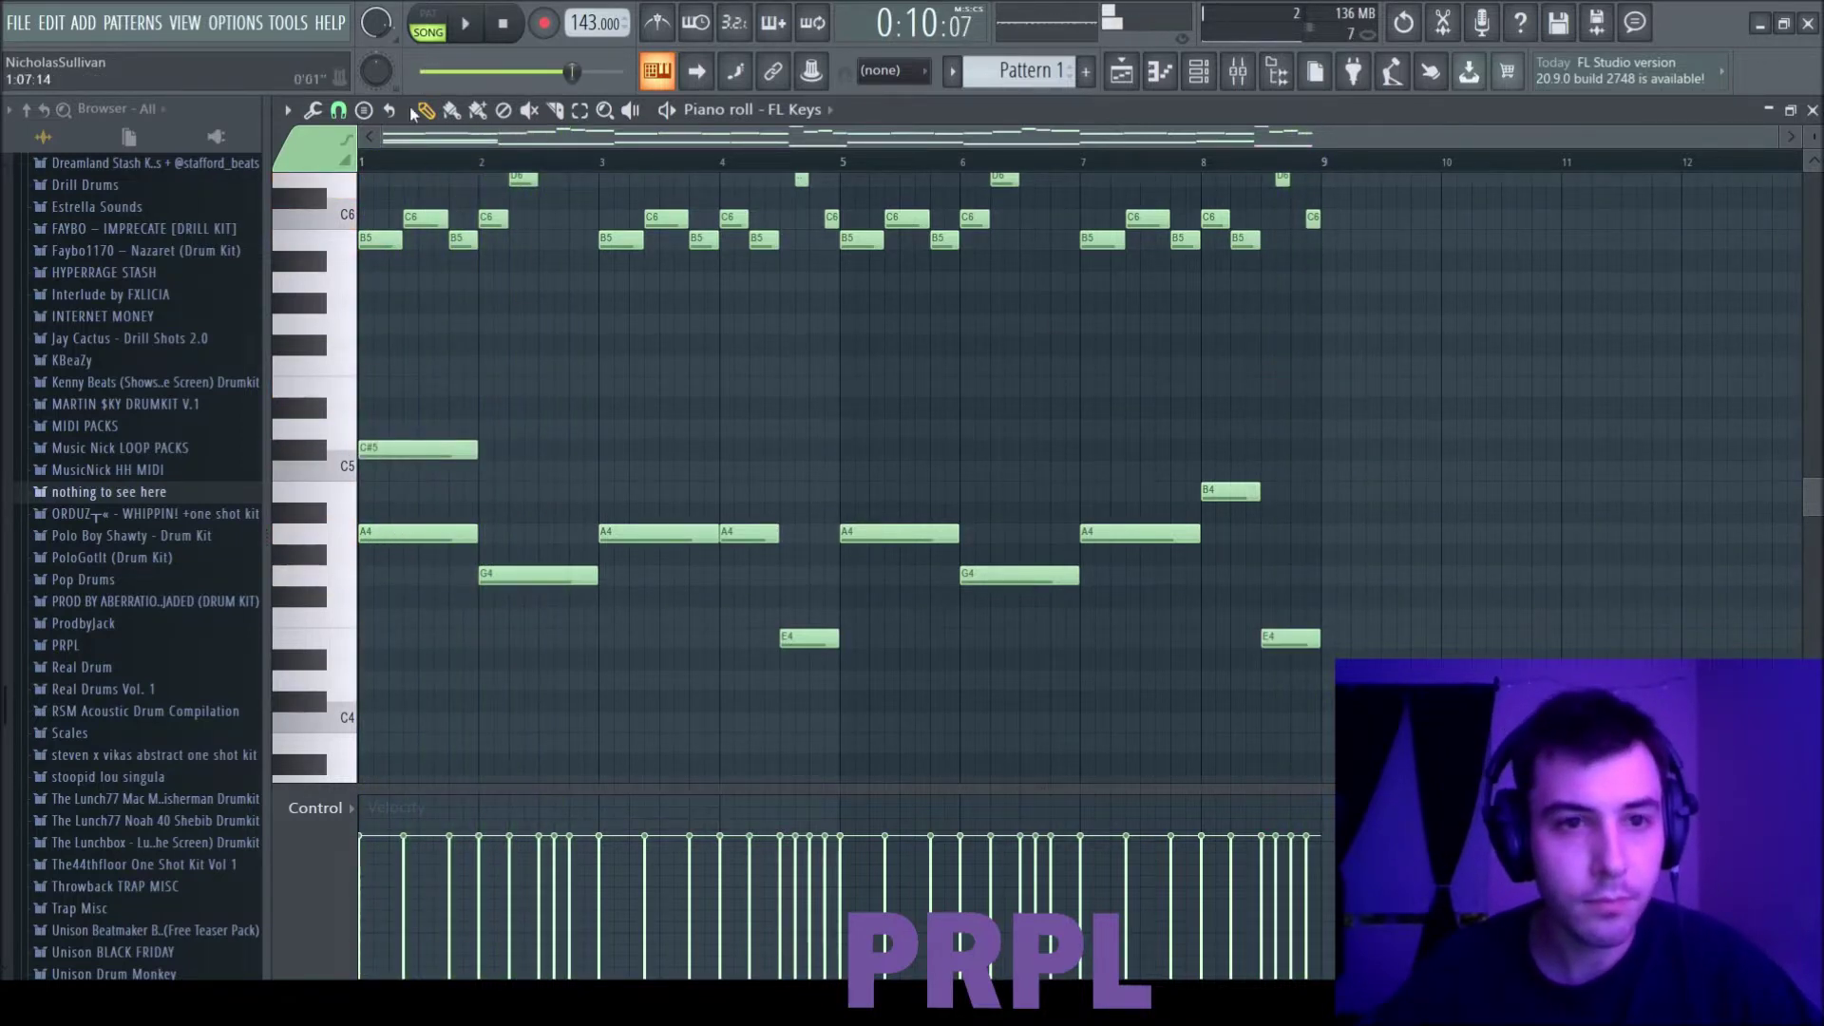
{"action": "left_click_drag", "start_coordinate": [383, 457], "coordinate": [383, 469]}
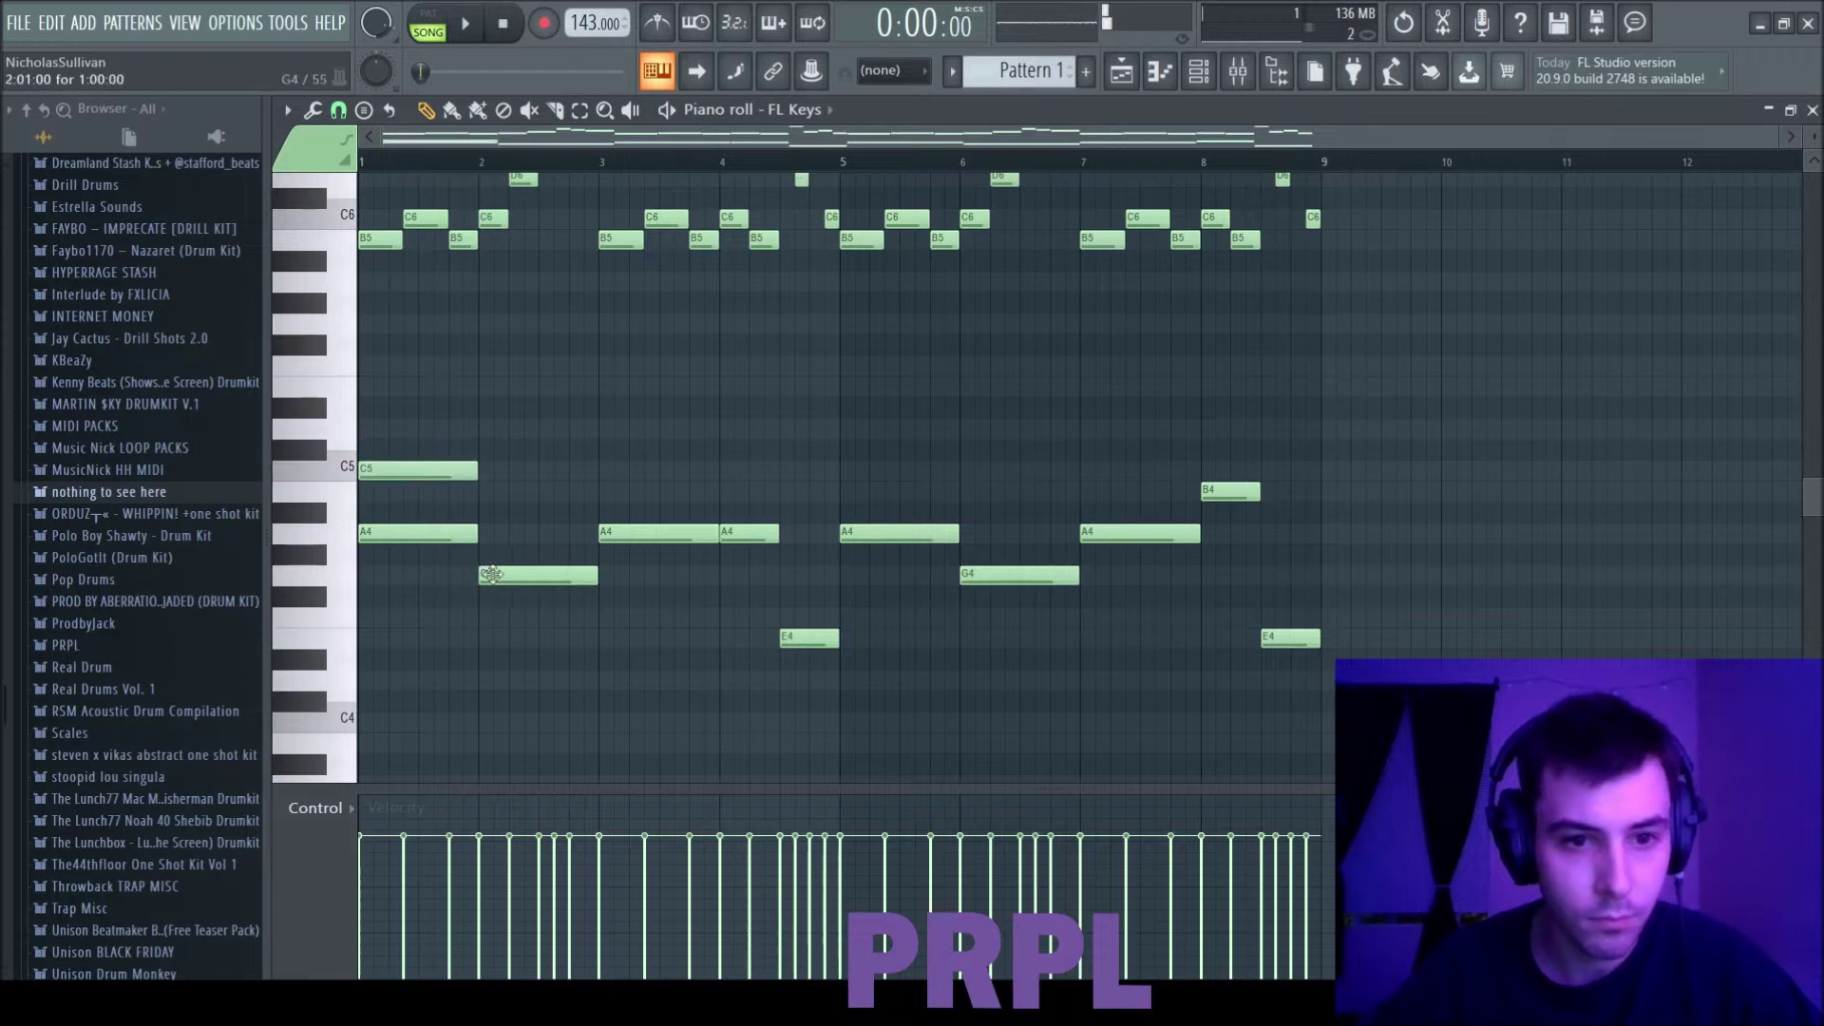
{"action": "left_click", "coordinate": [488, 494]}
{"action": "left_click", "coordinate": [602, 475]}
{"action": "key", "text": "space"}
{"action": "left_click", "coordinate": [728, 470]}
{"action": "left_click", "coordinate": [803, 576]}
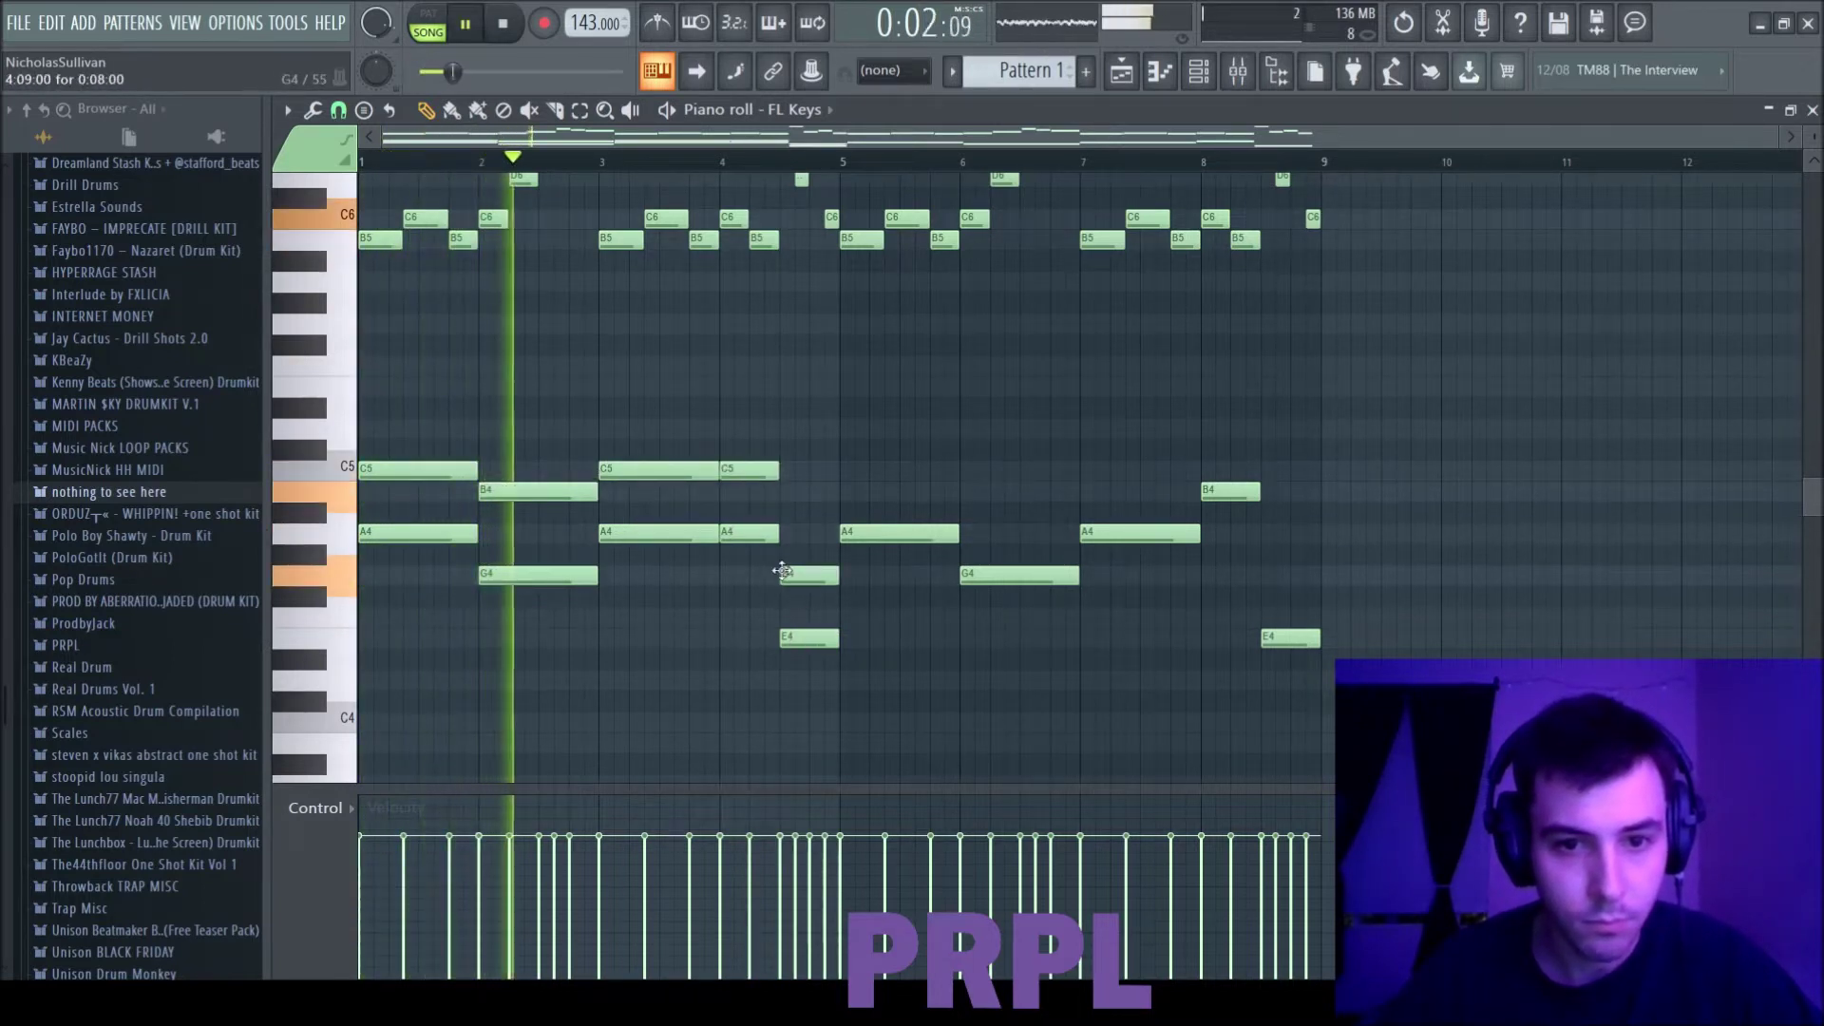
{"action": "left_click", "coordinate": [845, 469]}
{"action": "key", "text": "space"}
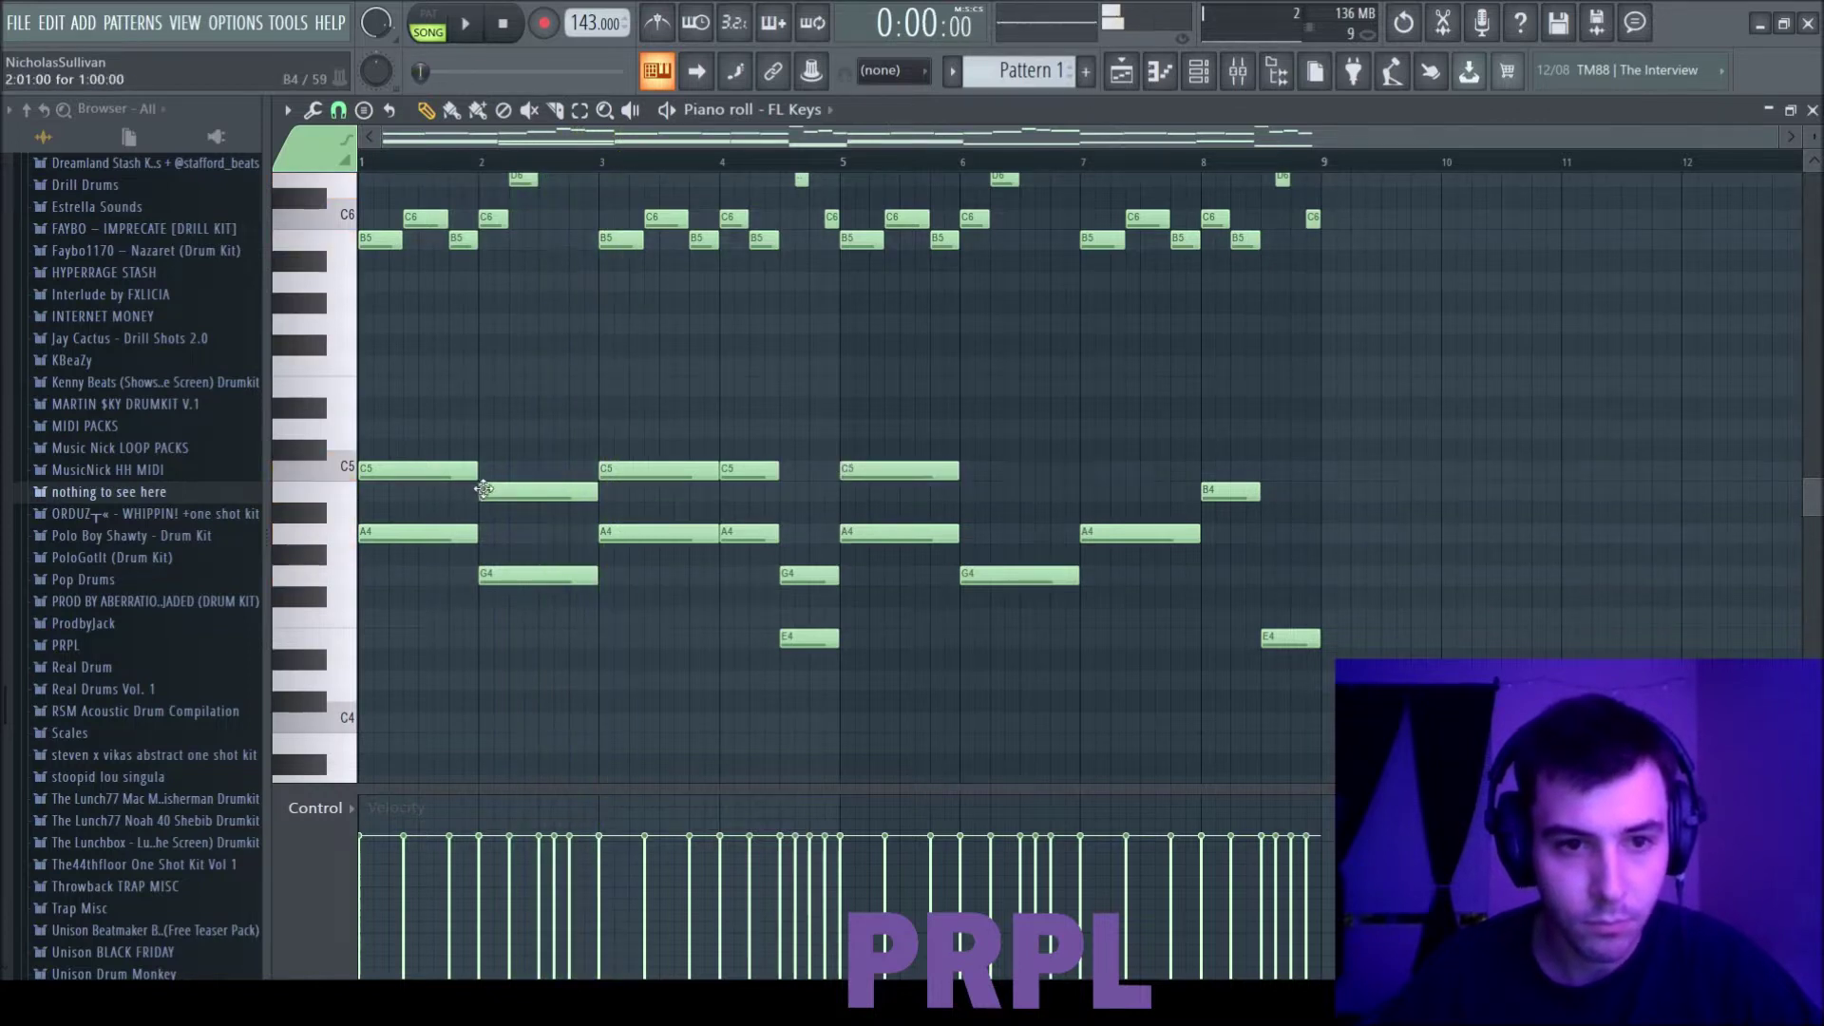
Step: Lower the harmony notes in bars 1 and 3 to B4, delete the C5 in bar 5, and play the pattern
{"action": "left_click_drag", "start_coordinate": [428, 470], "coordinate": [429, 492]}
{"action": "key", "text": "space"}
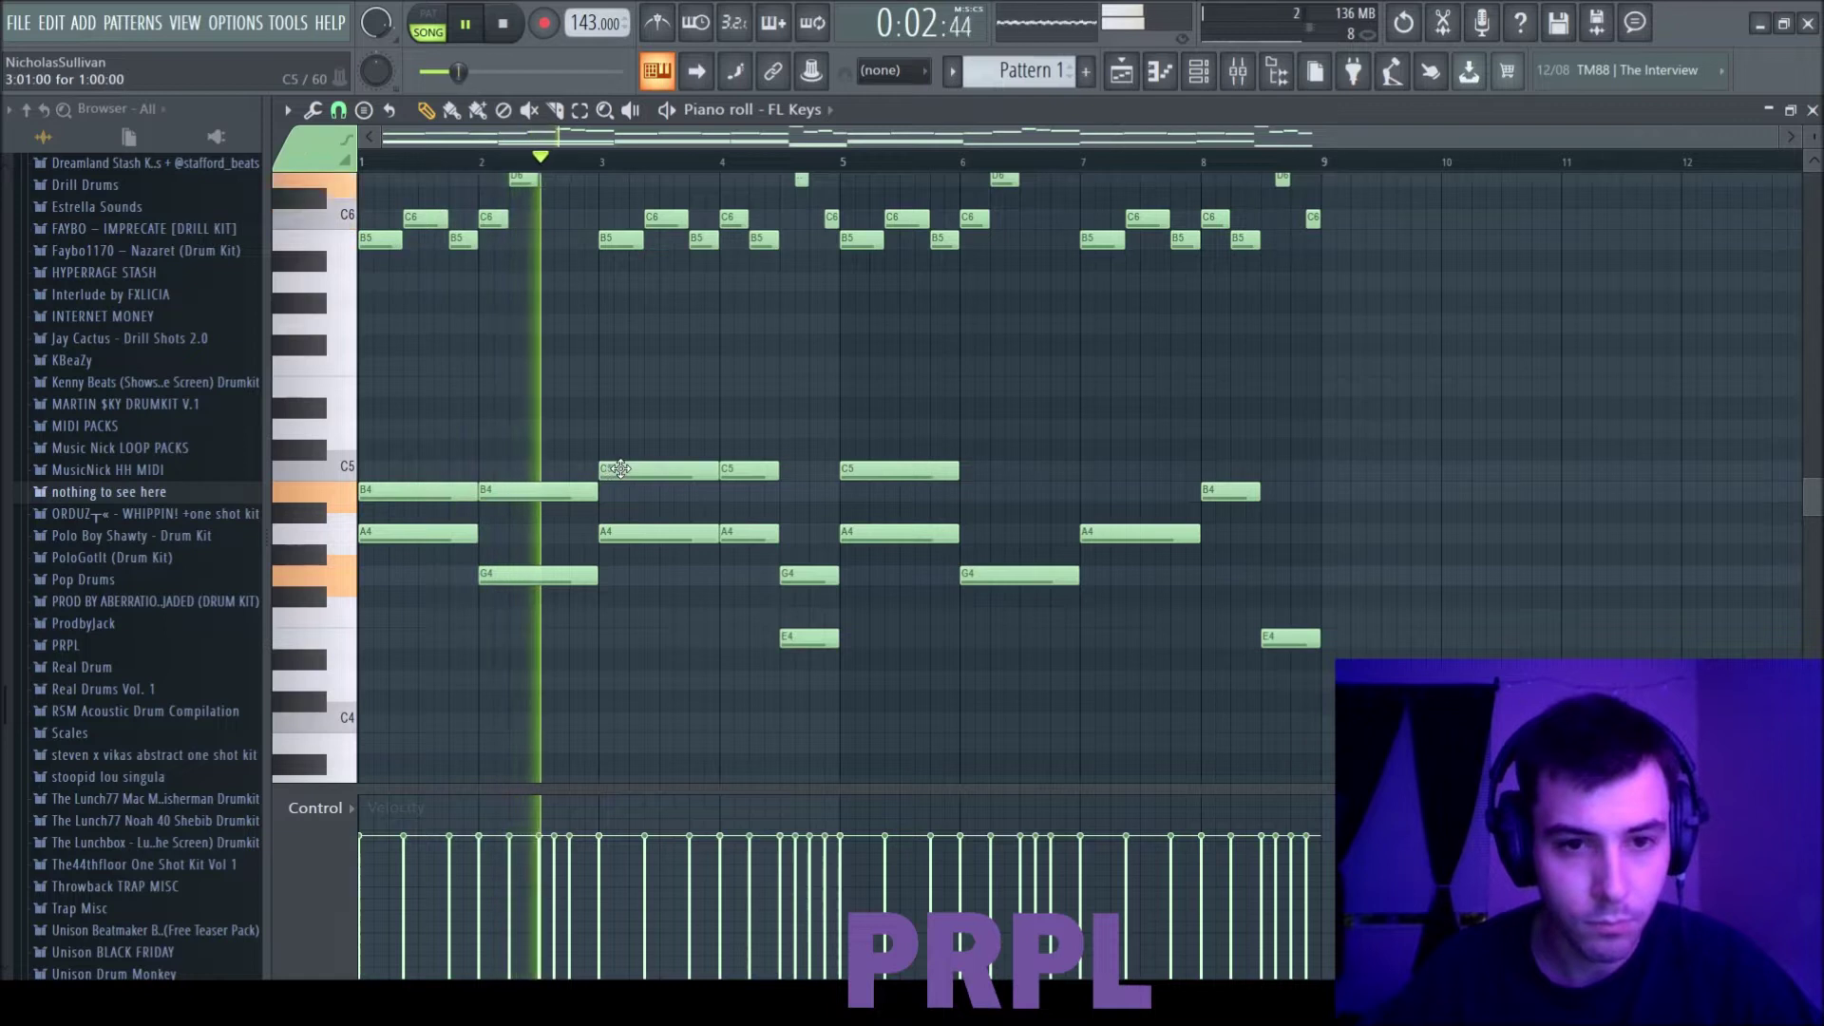
{"action": "left_click_drag", "start_coordinate": [619, 469], "coordinate": [619, 491]}
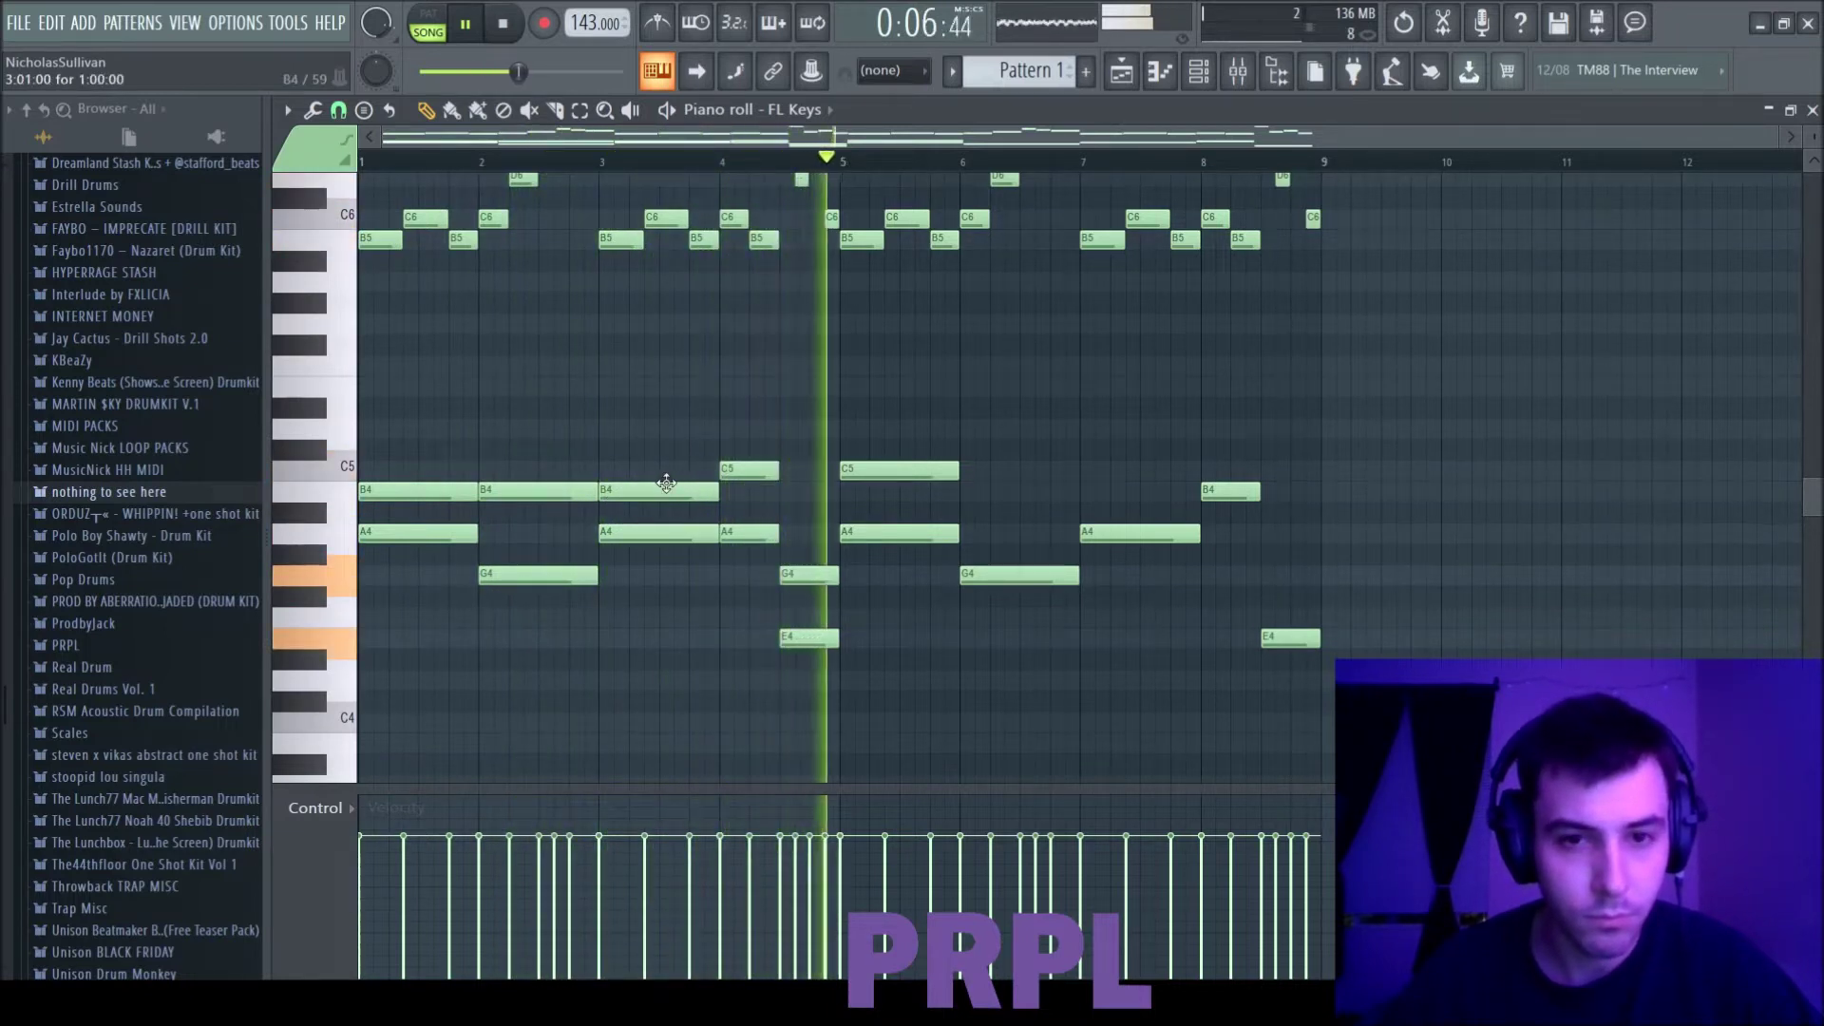
{"action": "key", "text": "space"}
{"action": "right_click", "coordinate": [880, 475]}
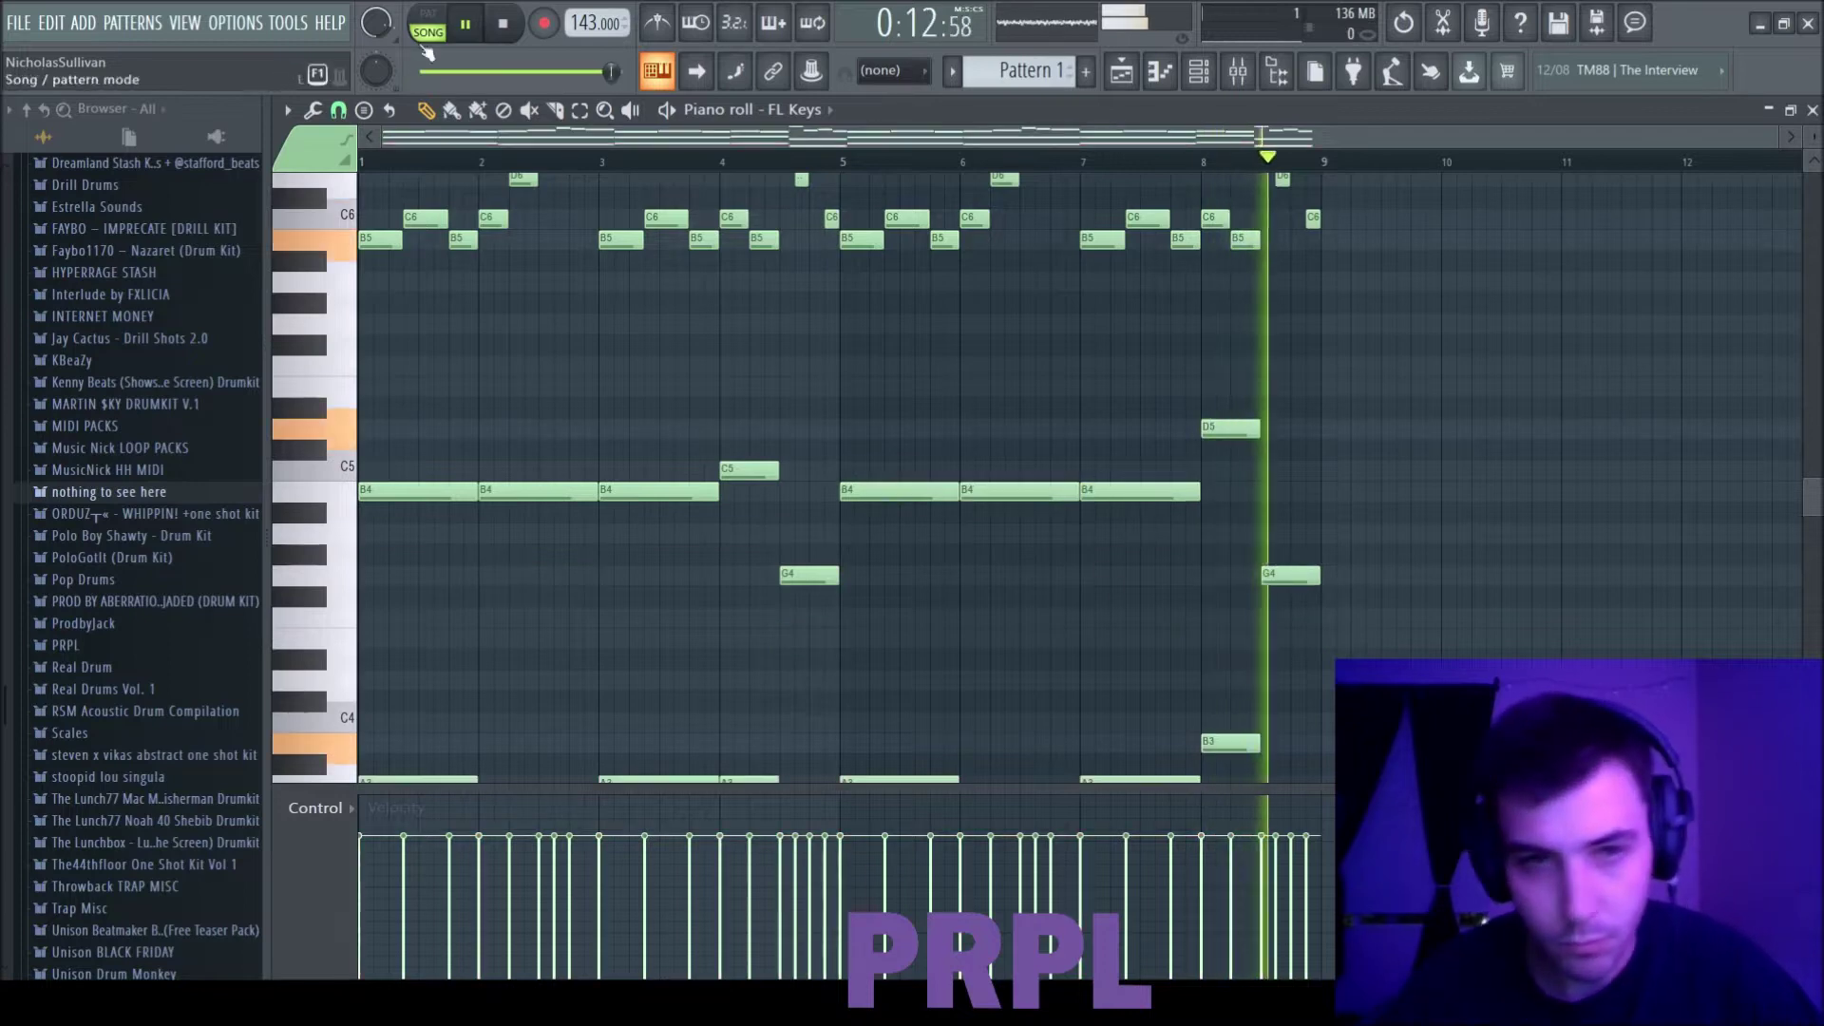
{"action": "key", "text": "space"}
{"action": "key", "text": "space"}
Step: Add inner notes in the second halves of bars 1 to 4: E4, G4, D4 and E4 respectively
{"action": "scroll", "coordinate": [476, 383], "scroll_direction": "down", "scroll_amount": 4}
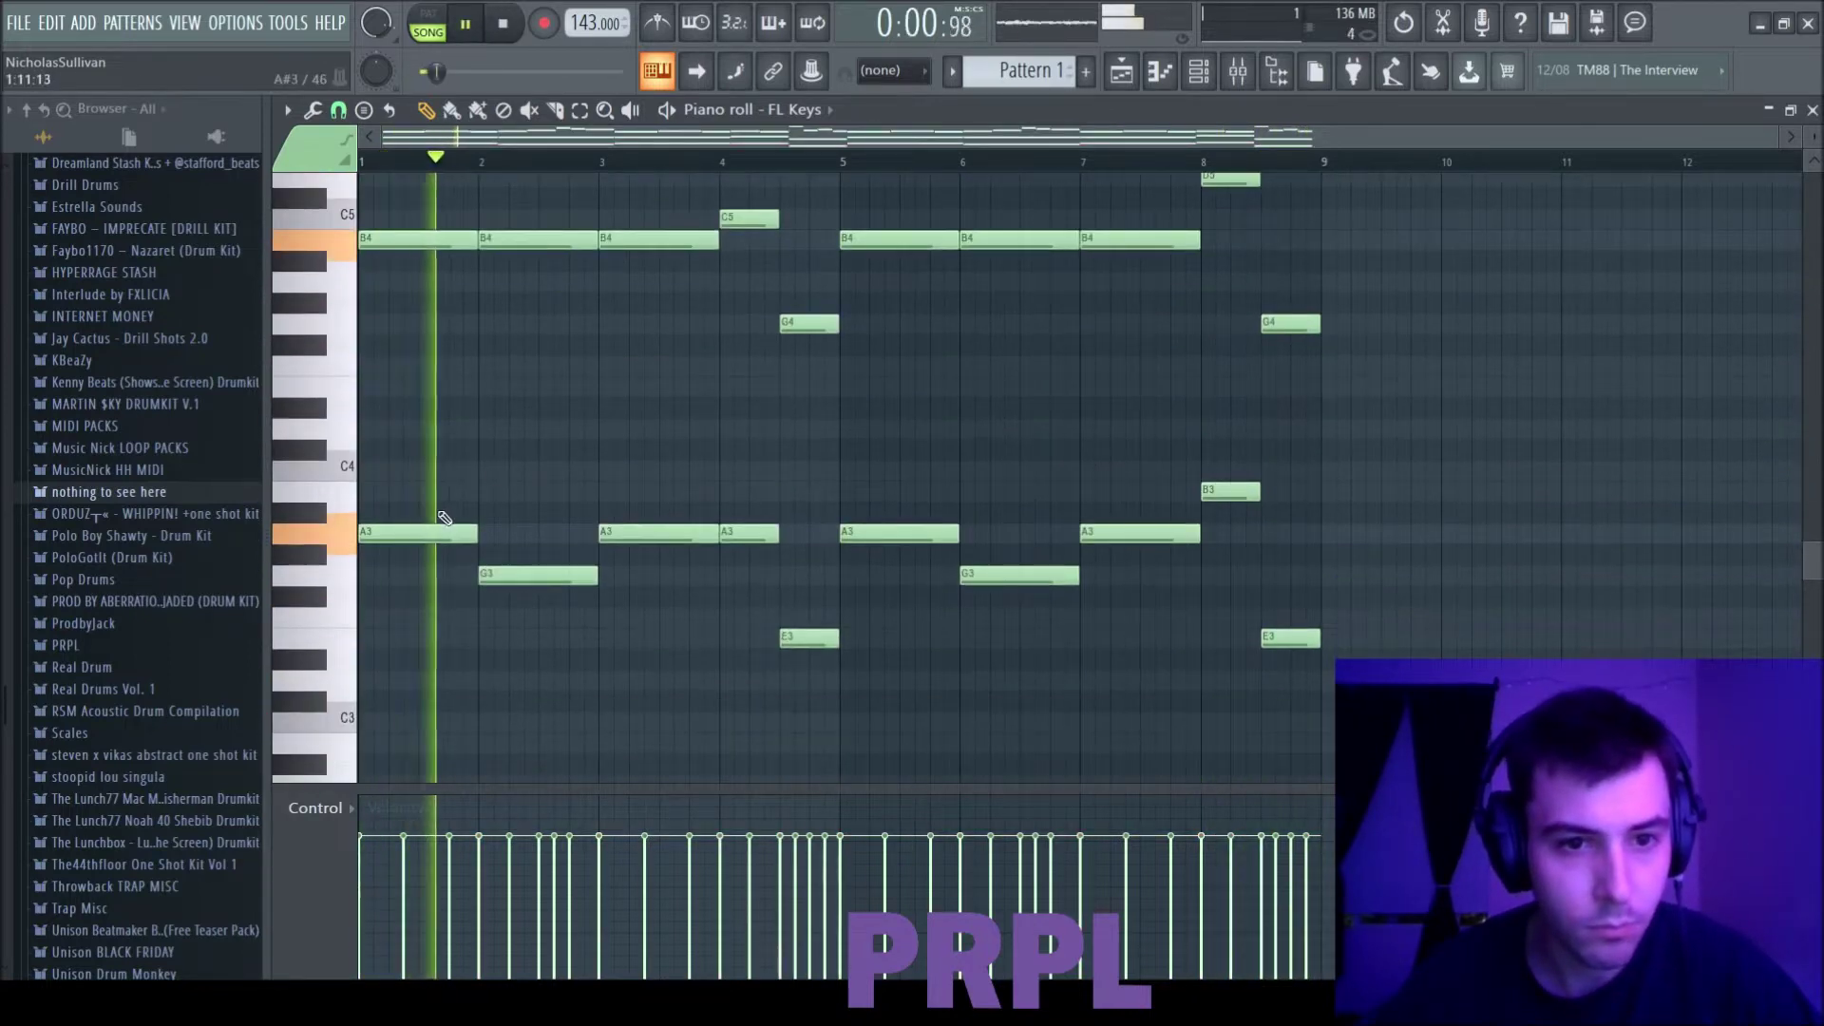
{"action": "scroll", "coordinate": [433, 531], "scroll_direction": "up", "scroll_amount": 7}
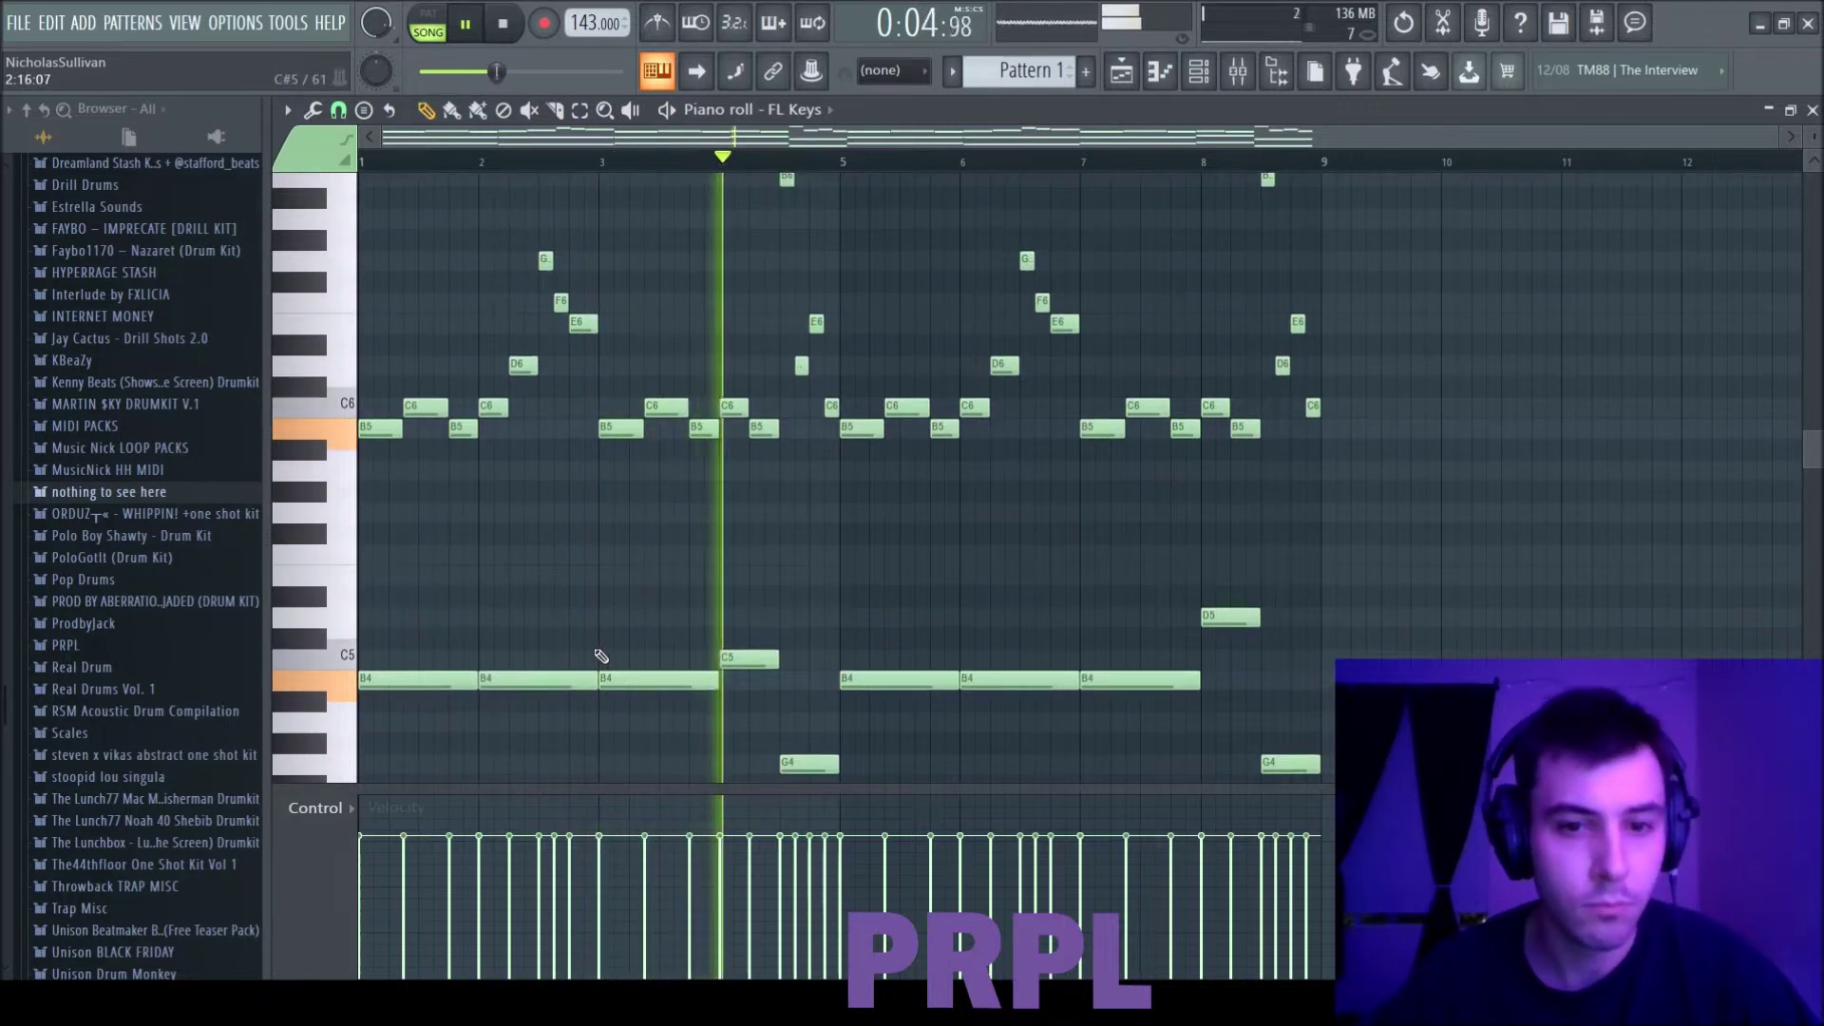
{"action": "scroll", "coordinate": [602, 659], "scroll_direction": "down", "scroll_amount": 5}
{"action": "left_click", "coordinate": [504, 42]}
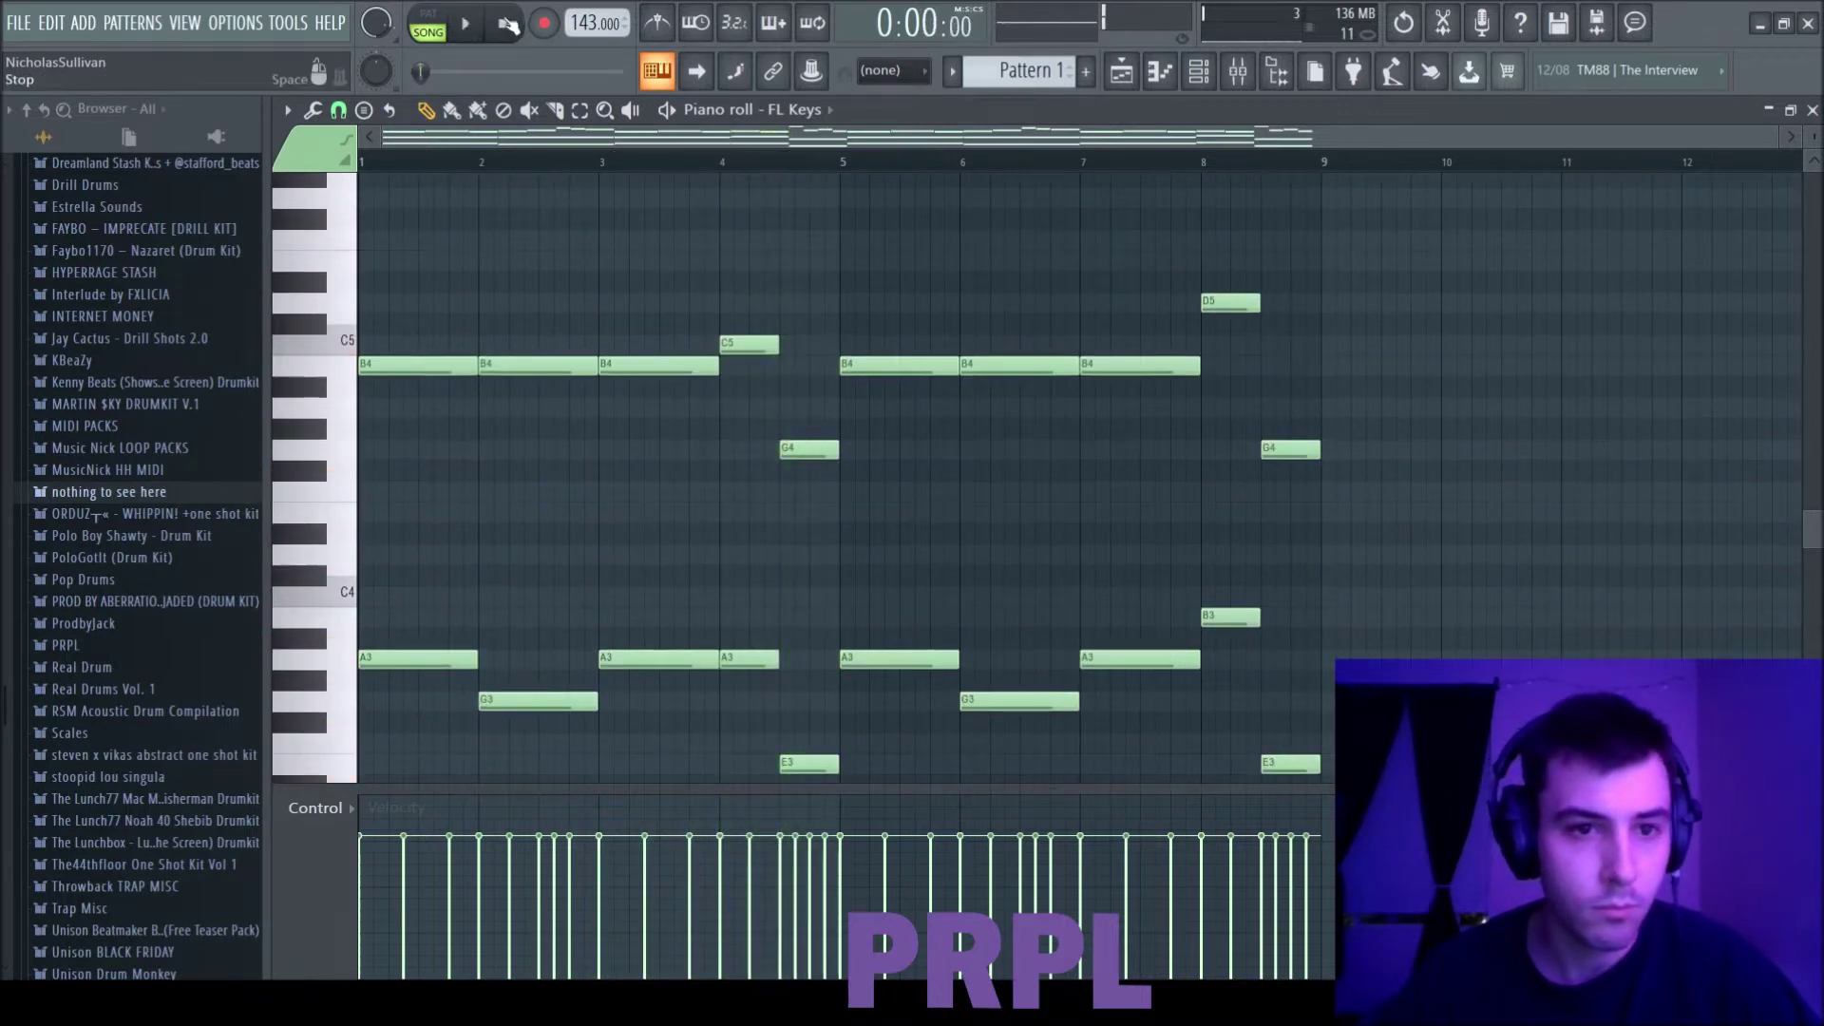
{"action": "left_click", "coordinate": [429, 513]}
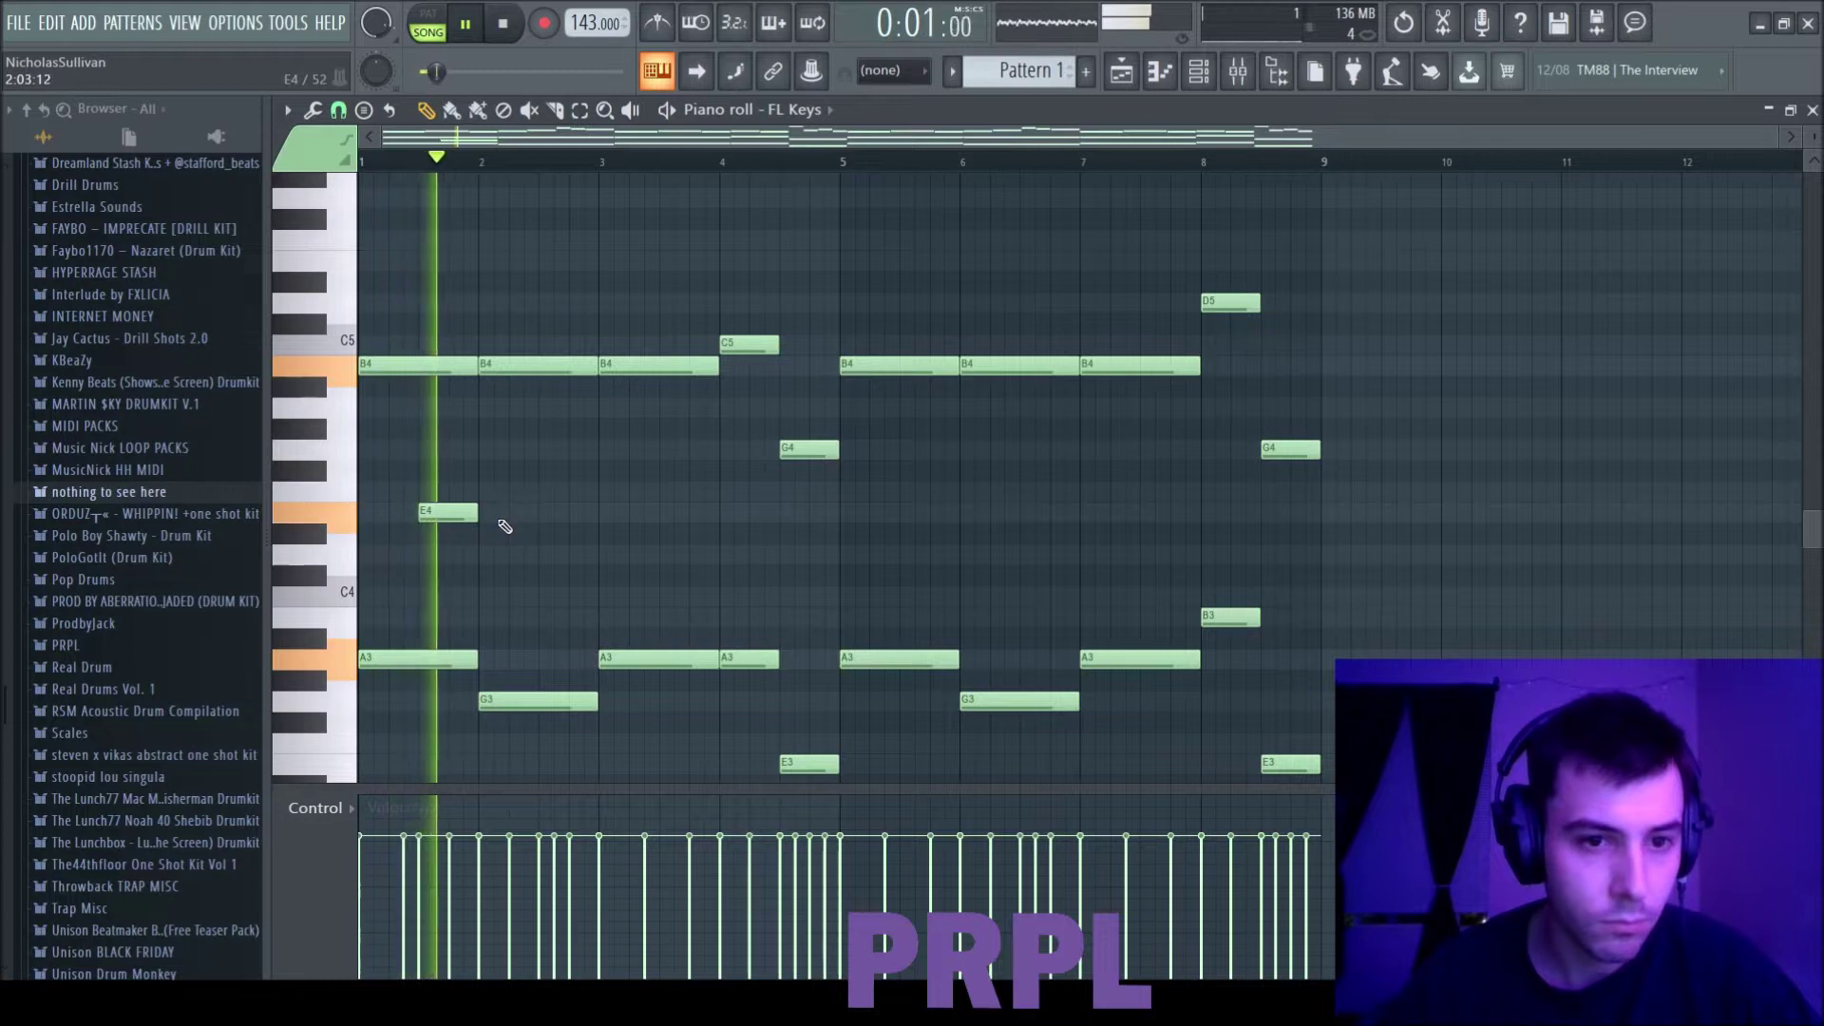
{"action": "left_click", "coordinate": [543, 449]}
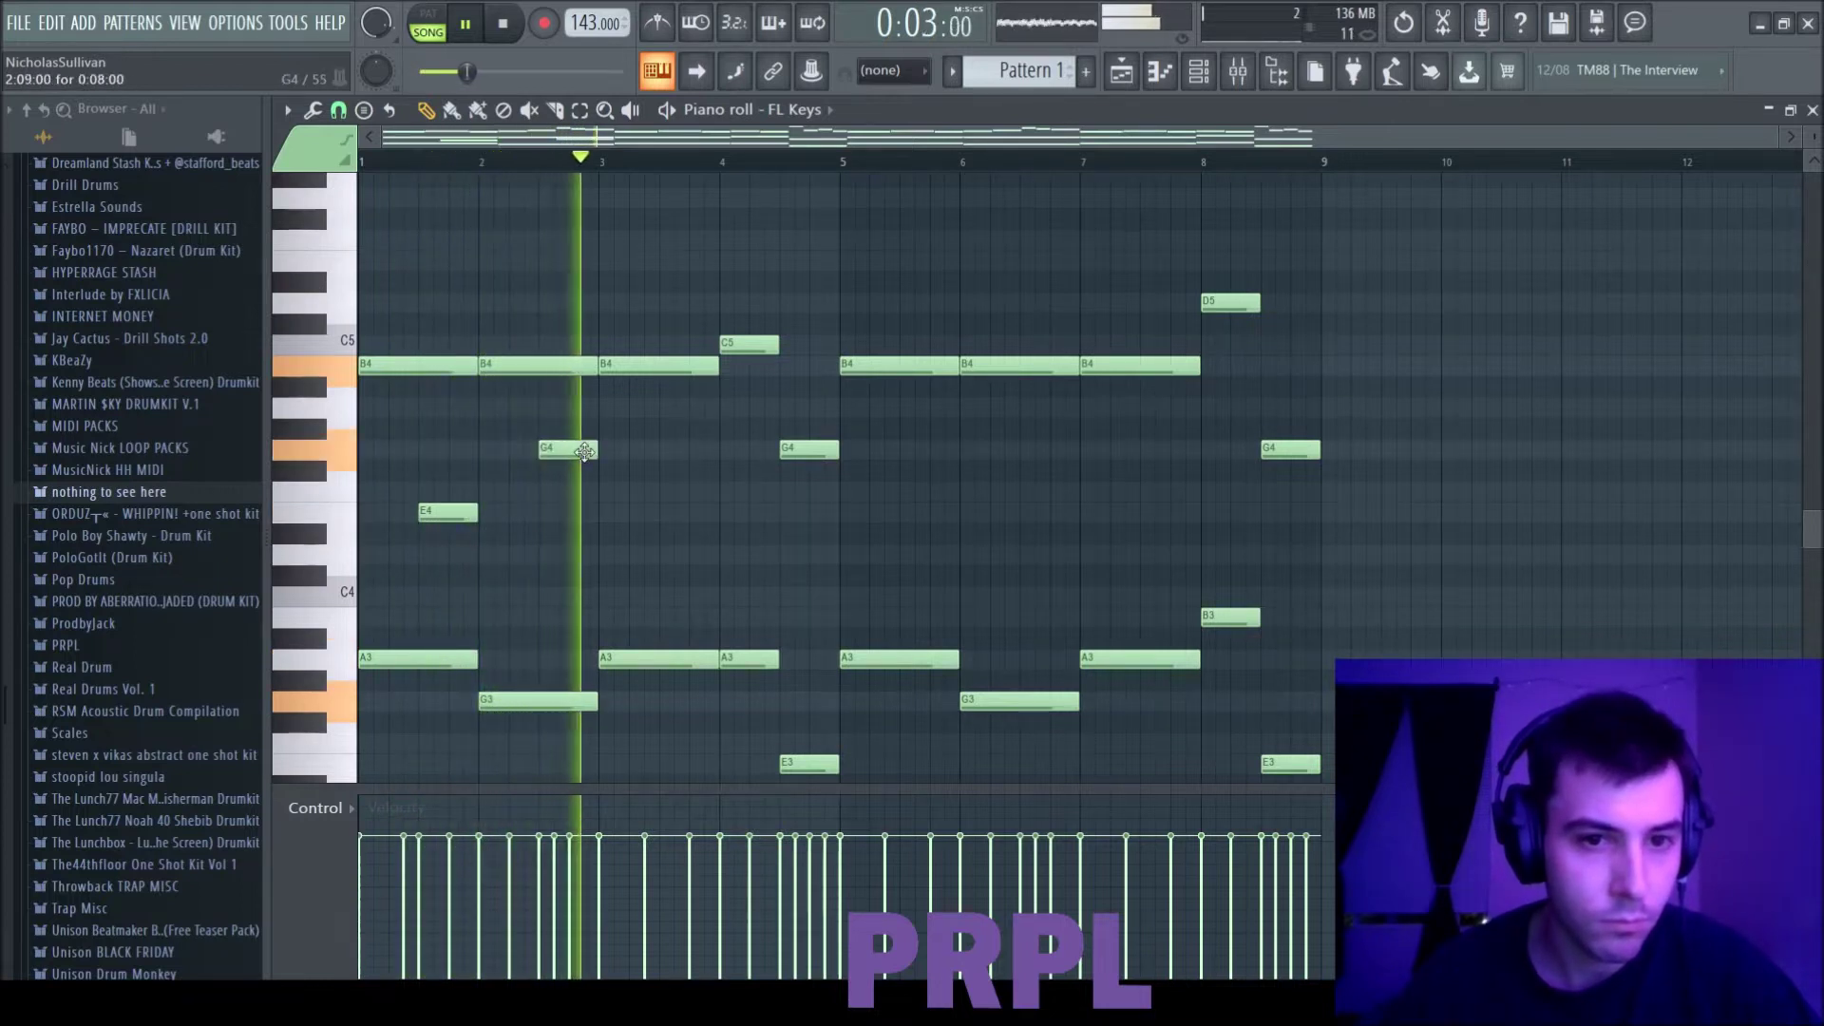
{"action": "left_click", "coordinate": [662, 556]}
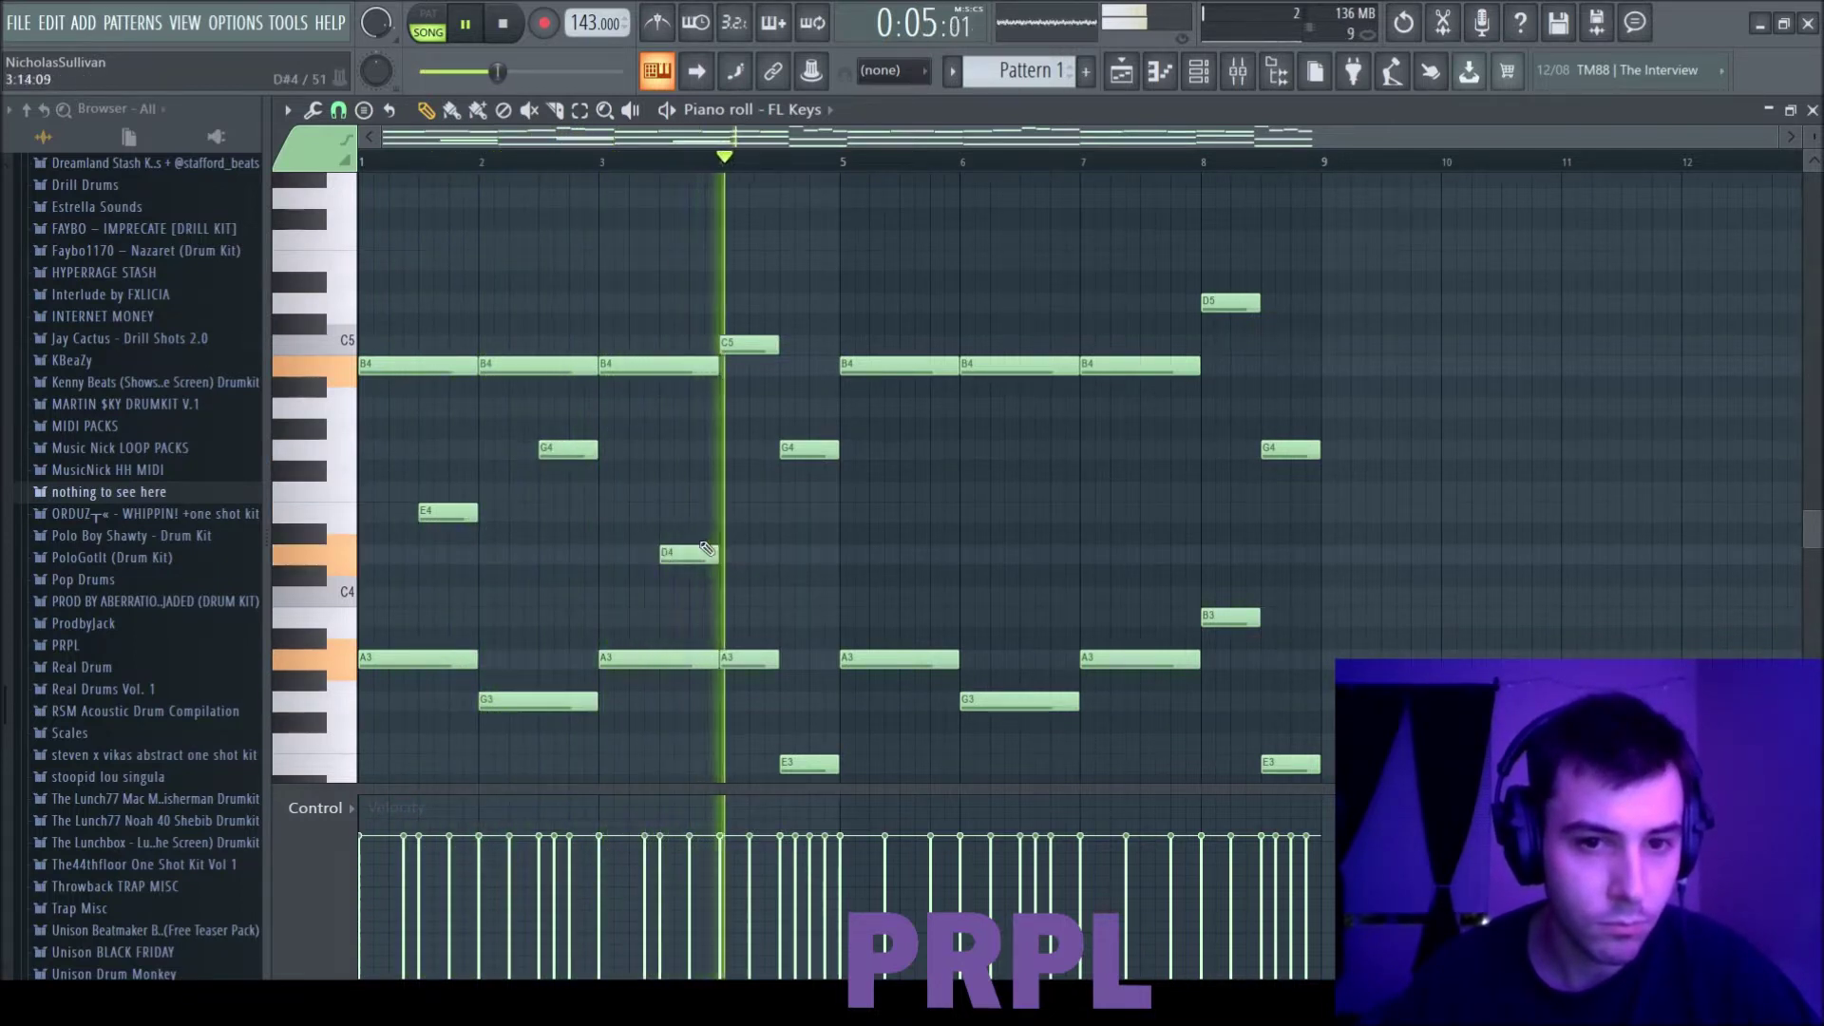
{"action": "left_click", "coordinate": [783, 514]}
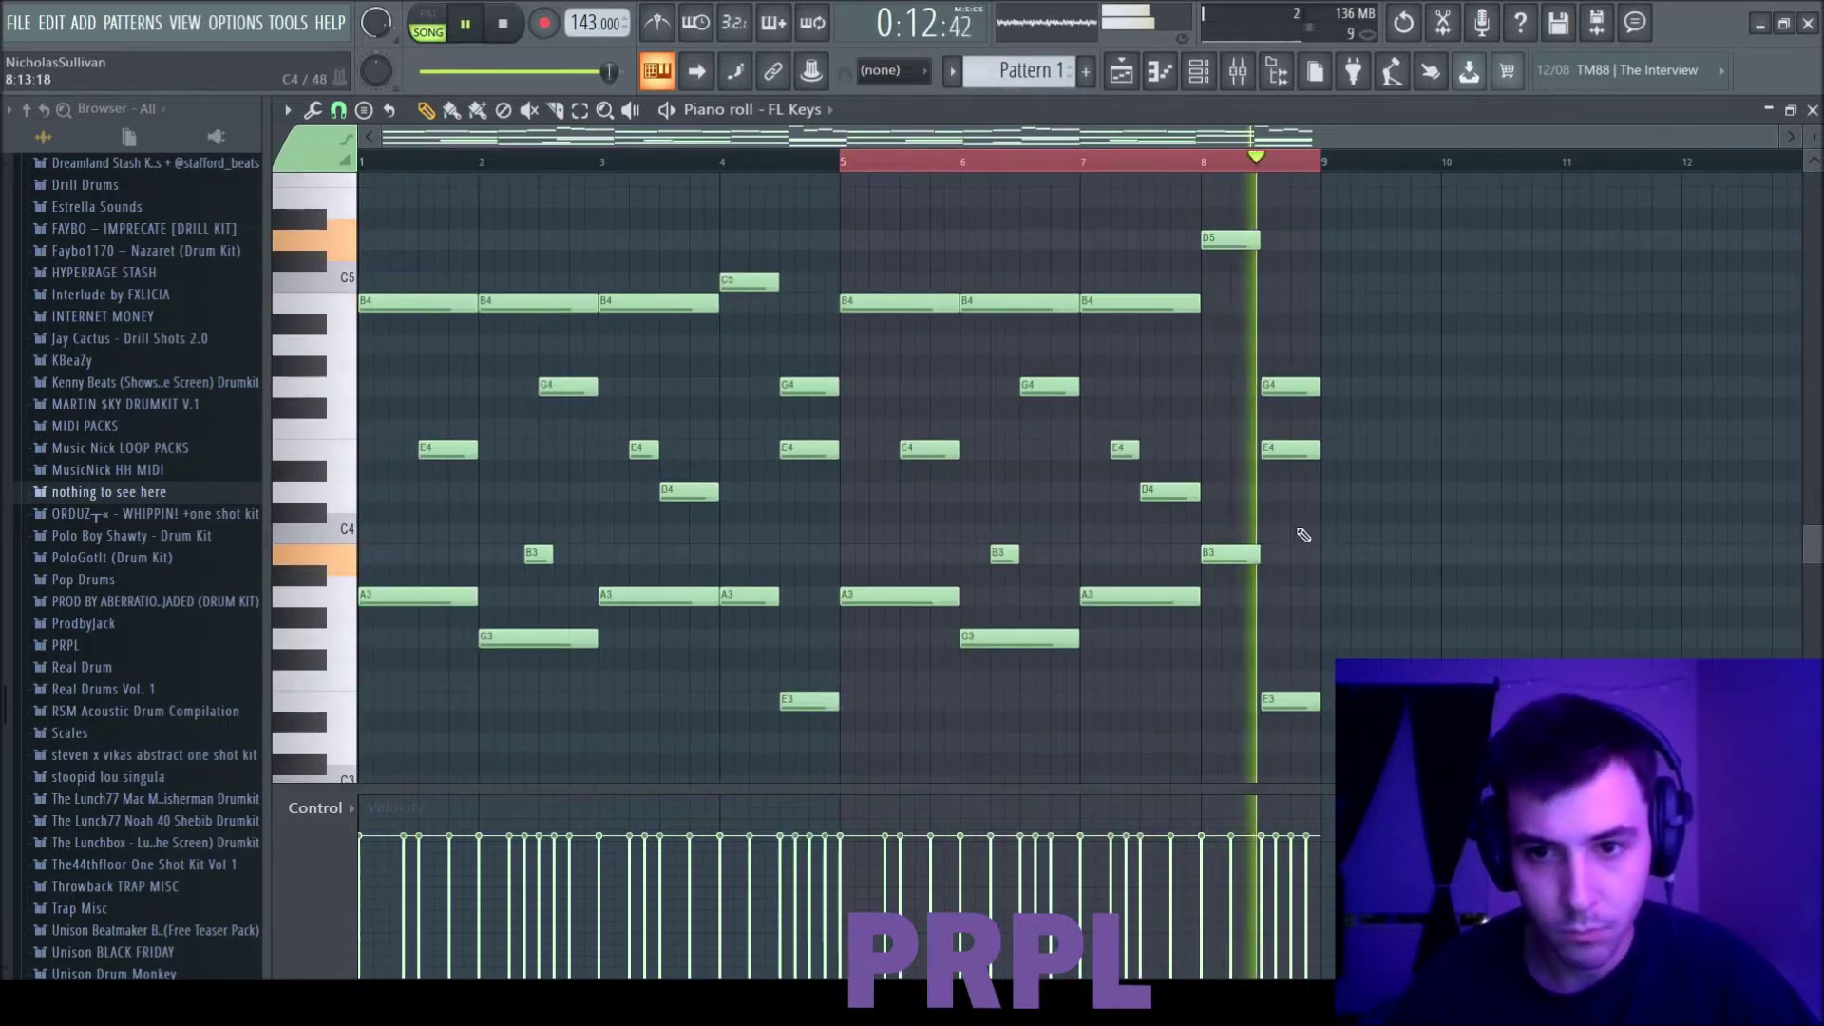
Step: Add a short B3 note at the end of bar 8 and another at the end of bar 4, checking them in playback
{"action": "left_click", "coordinate": [1302, 532]}
{"action": "left_click_drag", "start_coordinate": [1304, 533], "coordinate": [1305, 557]}
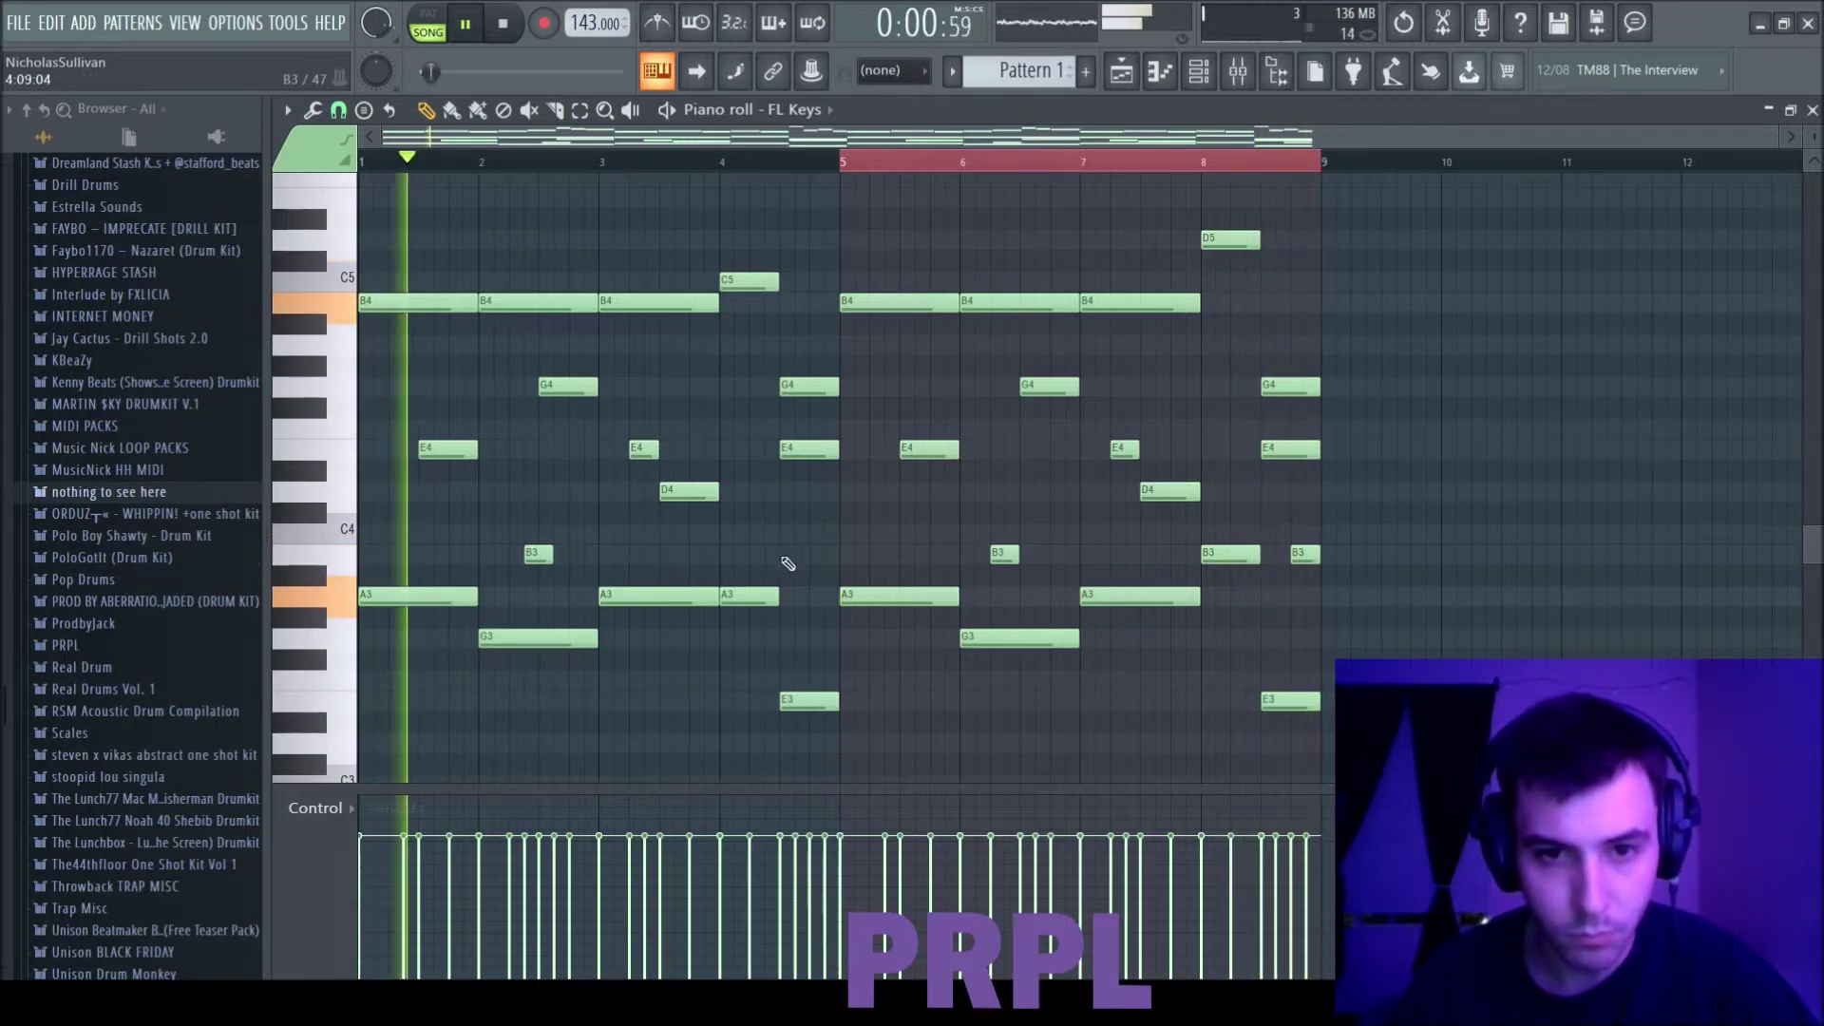
{"action": "left_click", "coordinate": [815, 553]}
{"action": "scroll", "coordinate": [880, 541], "scroll_direction": "up", "scroll_amount": 3}
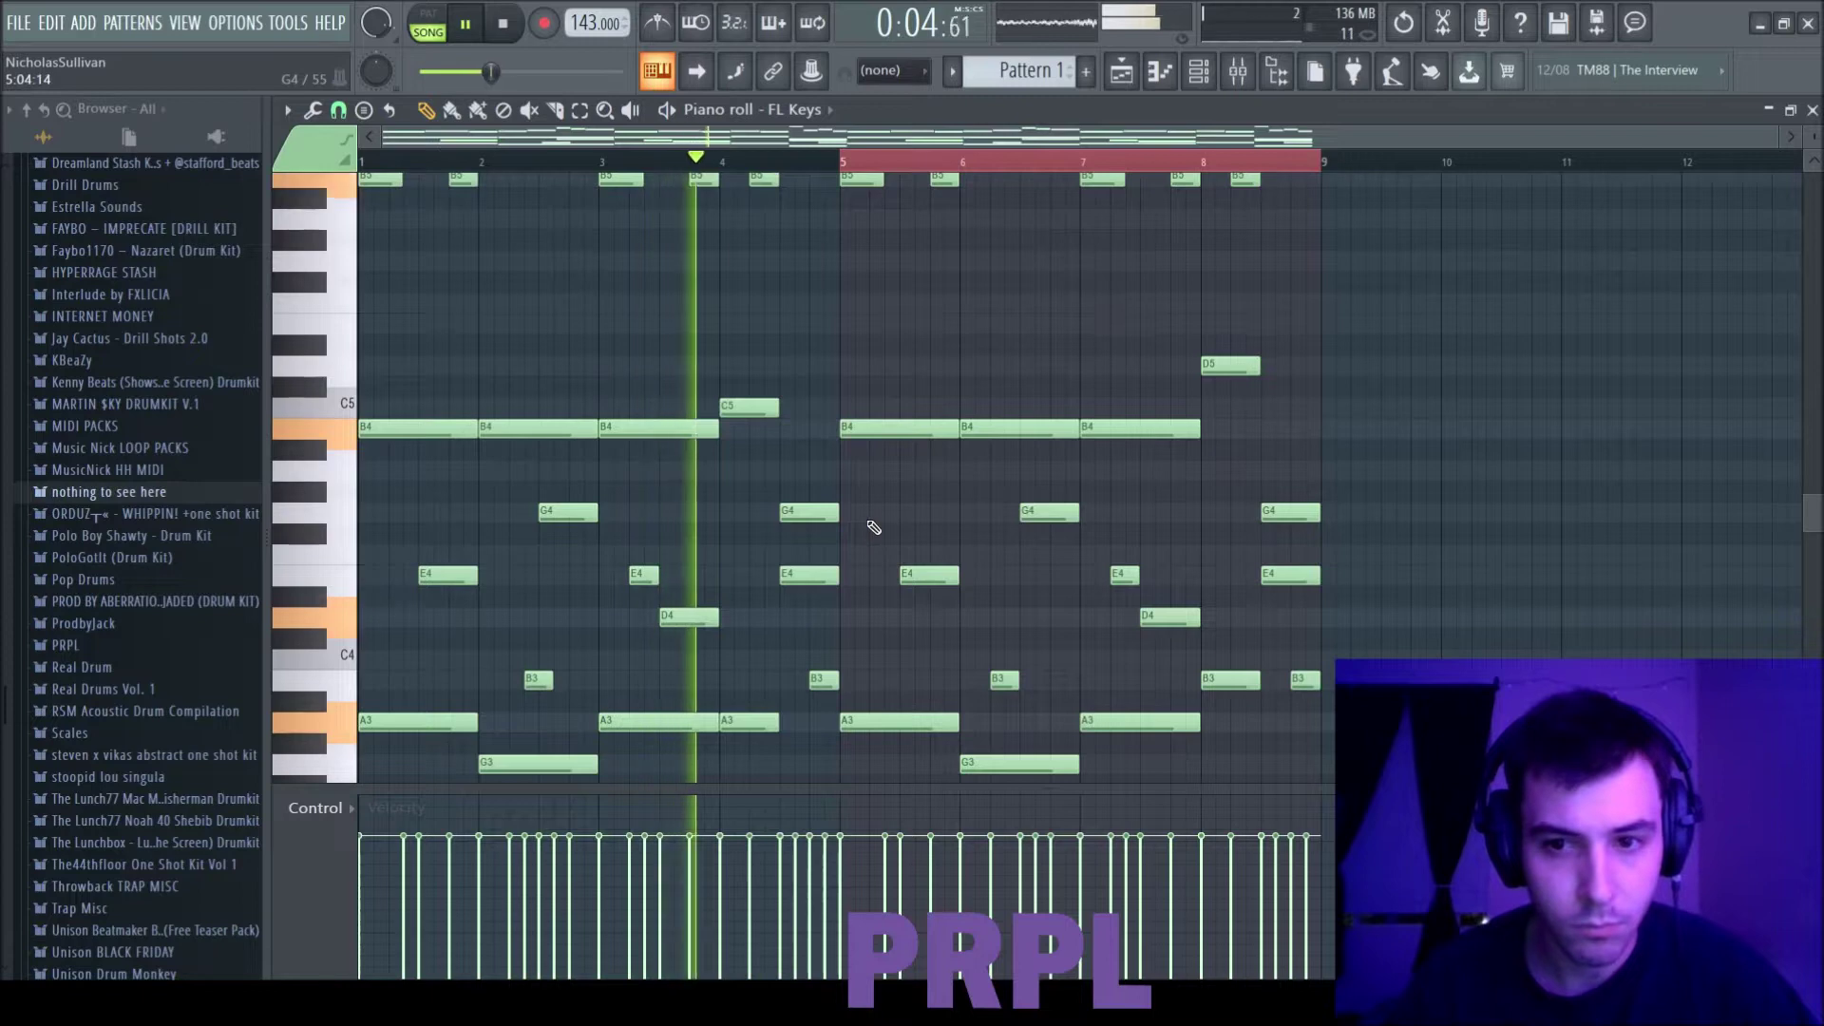
{"action": "scroll", "coordinate": [858, 514], "scroll_direction": "down", "scroll_amount": 3}
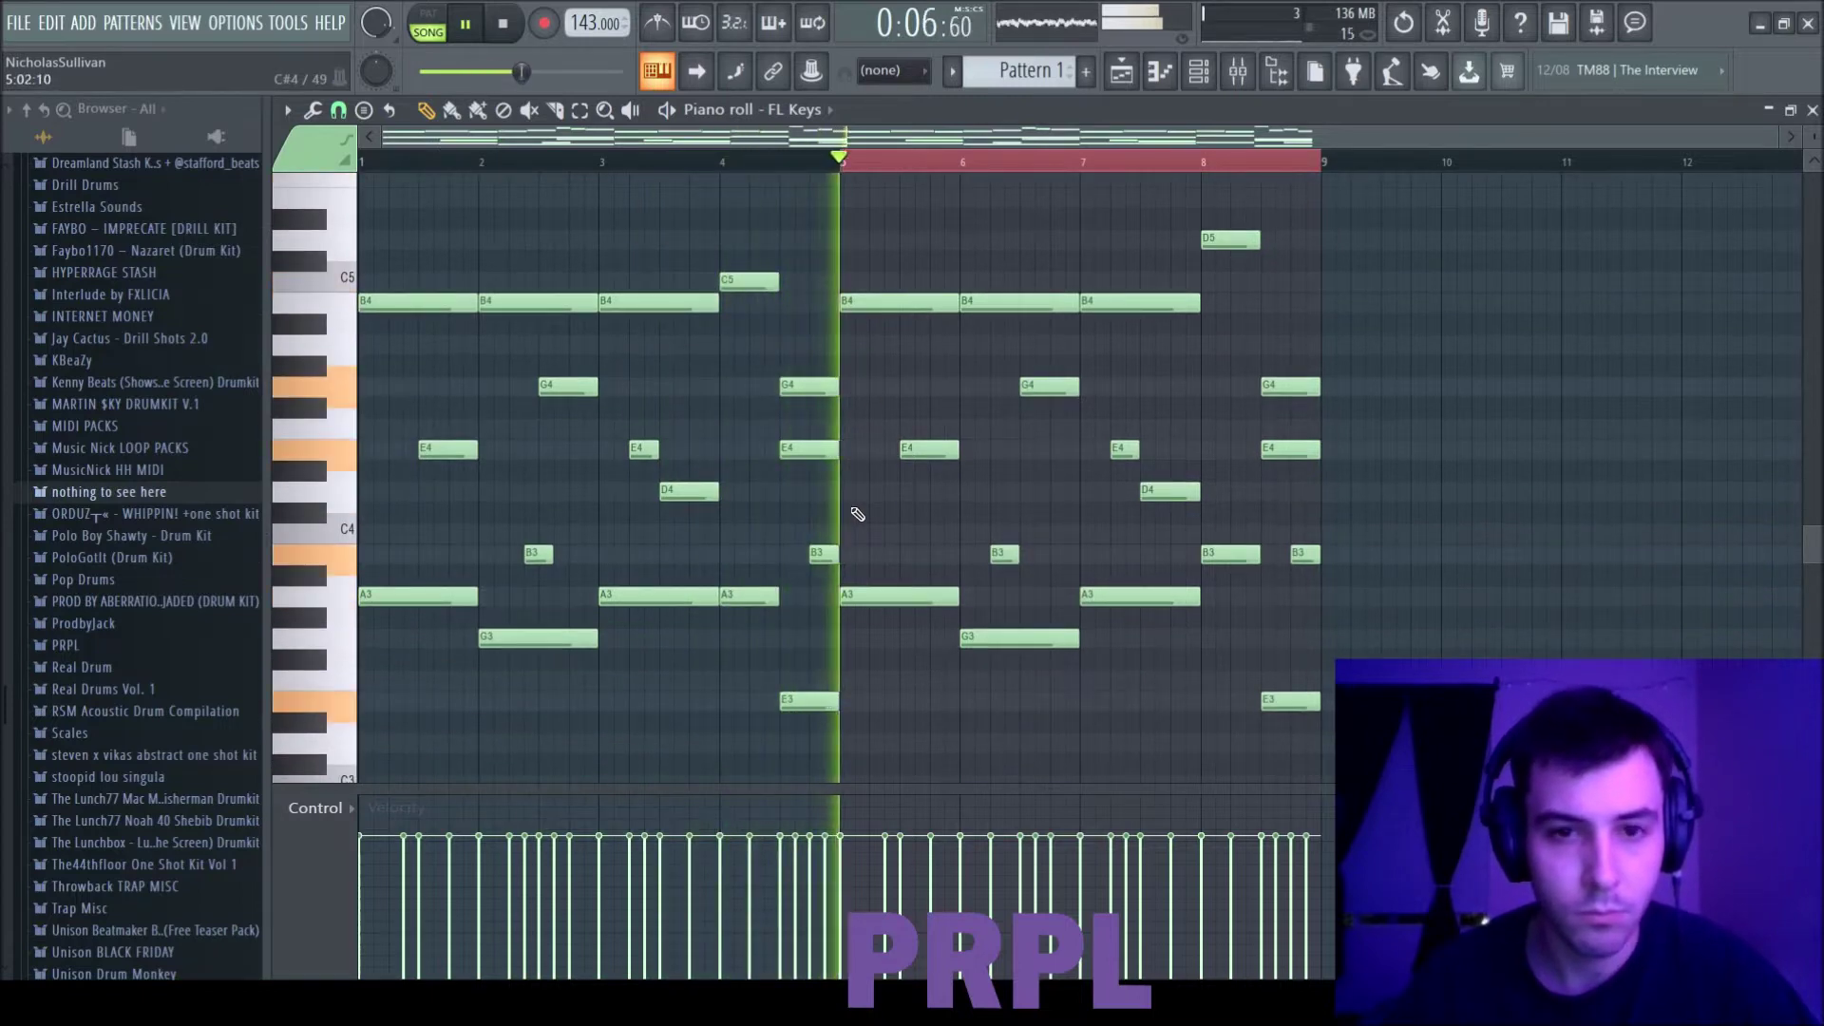
Step: Transpose the whole pattern up one octave and back down by six semitones, auditioning the new key
{"action": "scroll", "coordinate": [857, 514], "scroll_direction": "up", "scroll_amount": 6}
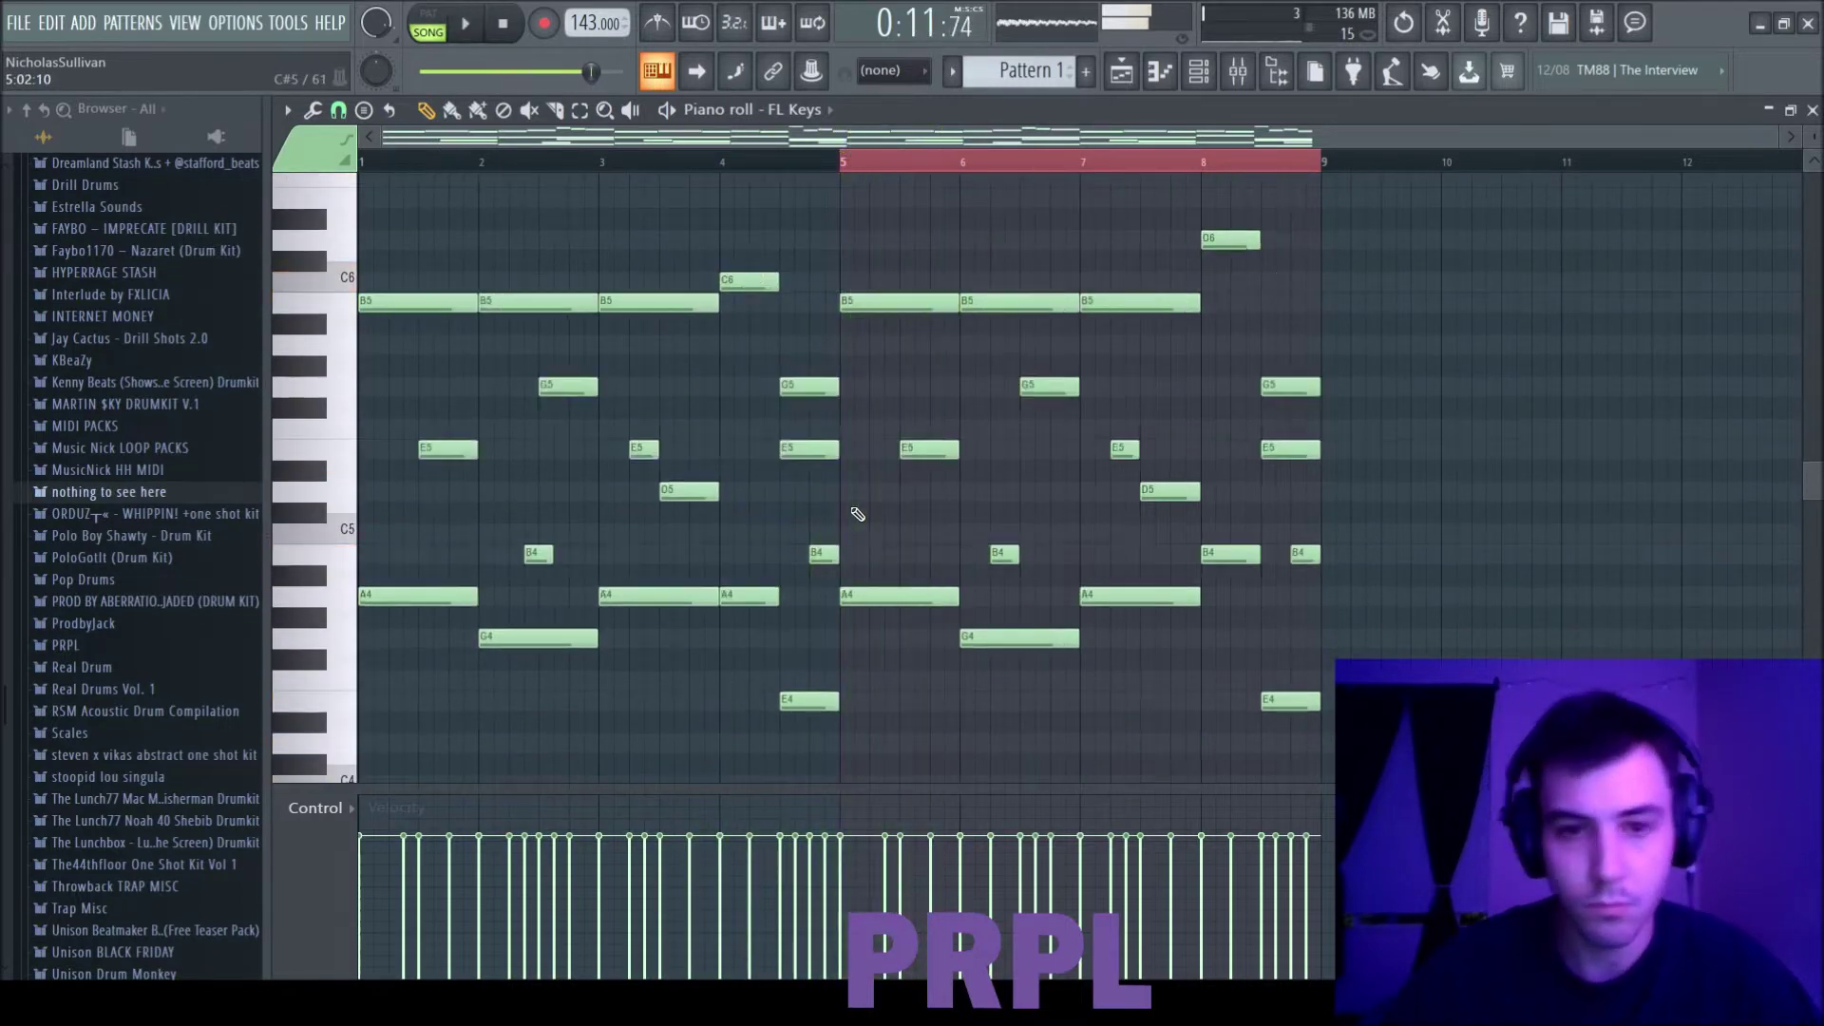
{"action": "scroll", "coordinate": [858, 514], "scroll_direction": "up", "scroll_amount": 2}
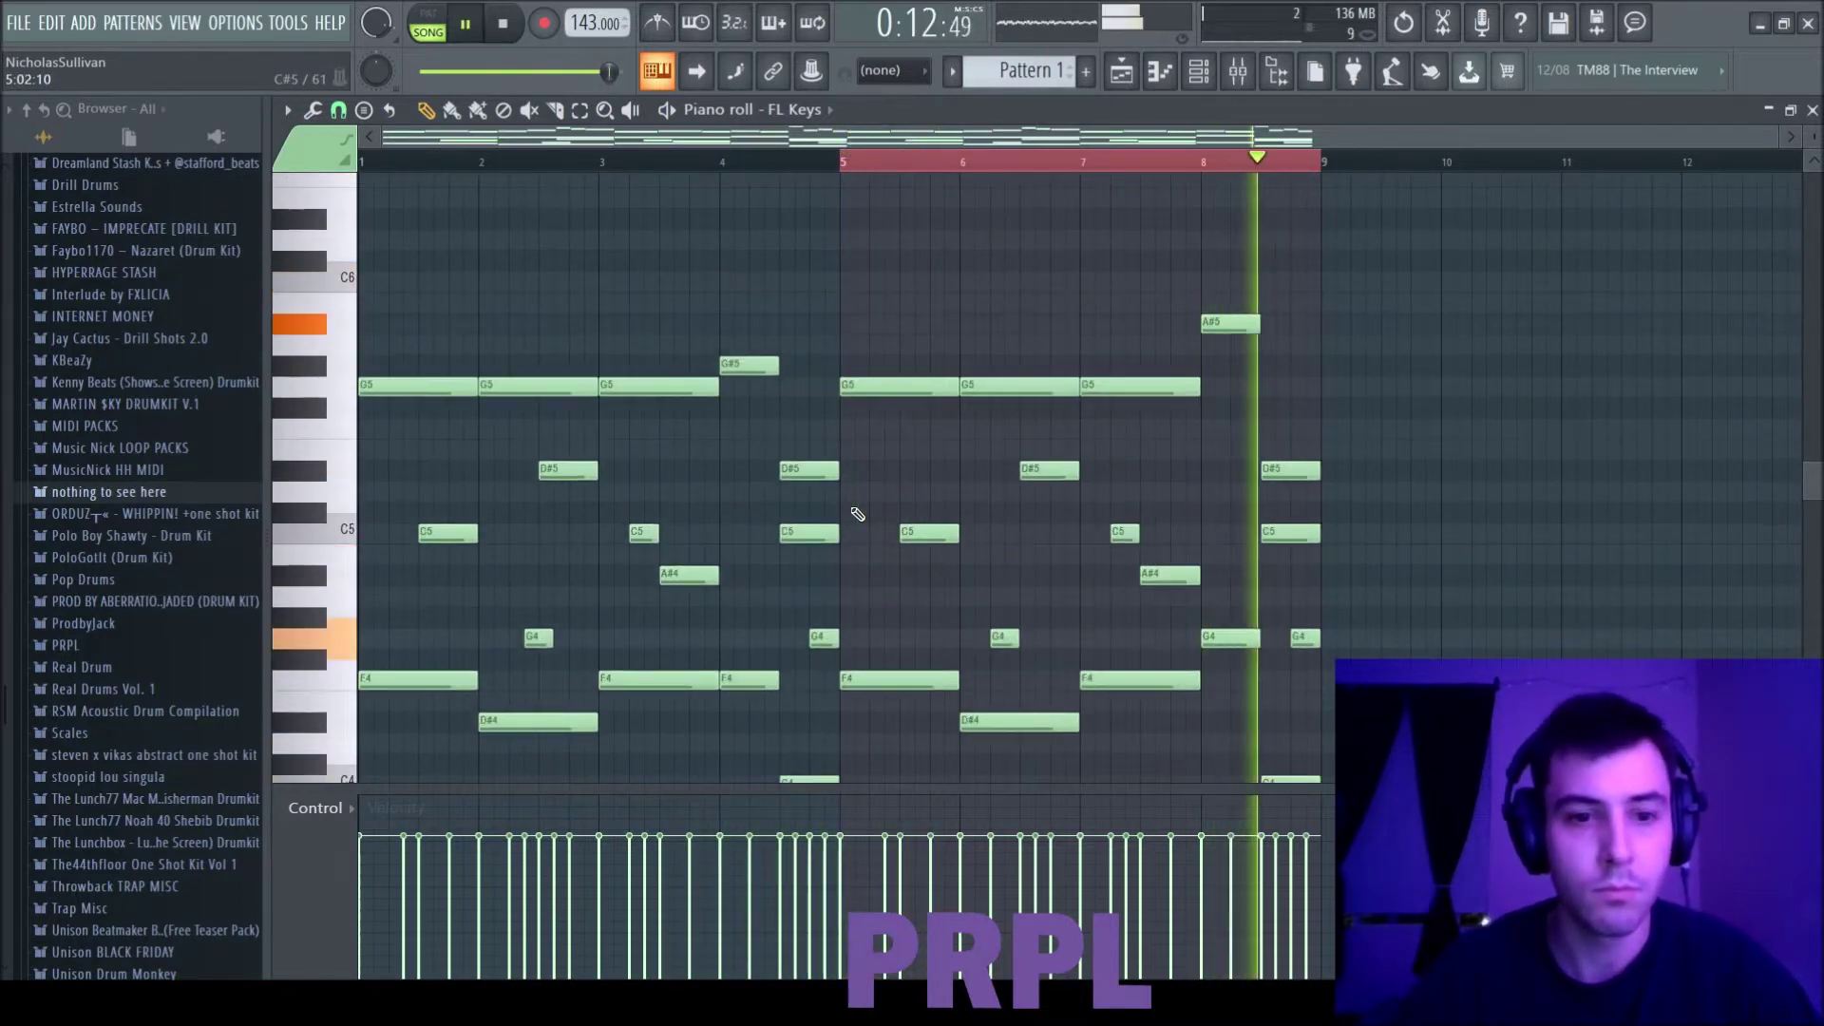
{"action": "scroll", "coordinate": [858, 514], "scroll_direction": "down", "scroll_amount": 2}
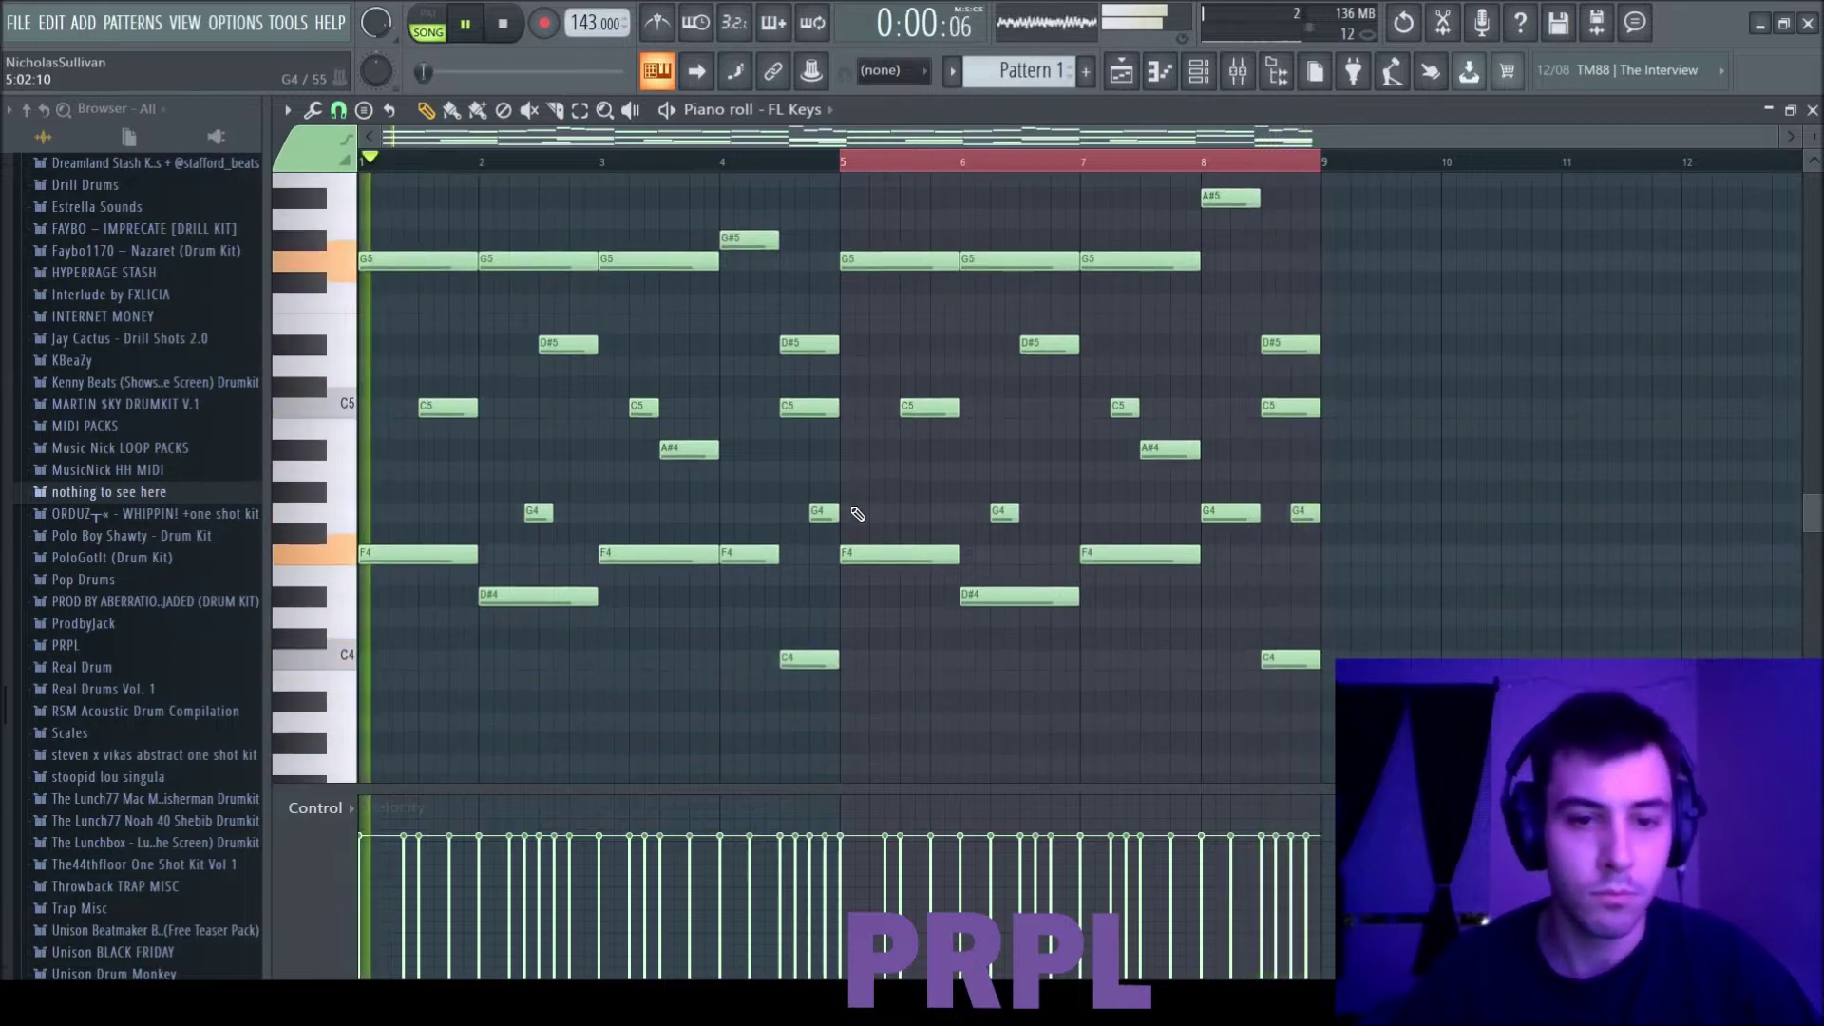
{"action": "key", "text": "shift+Down"}
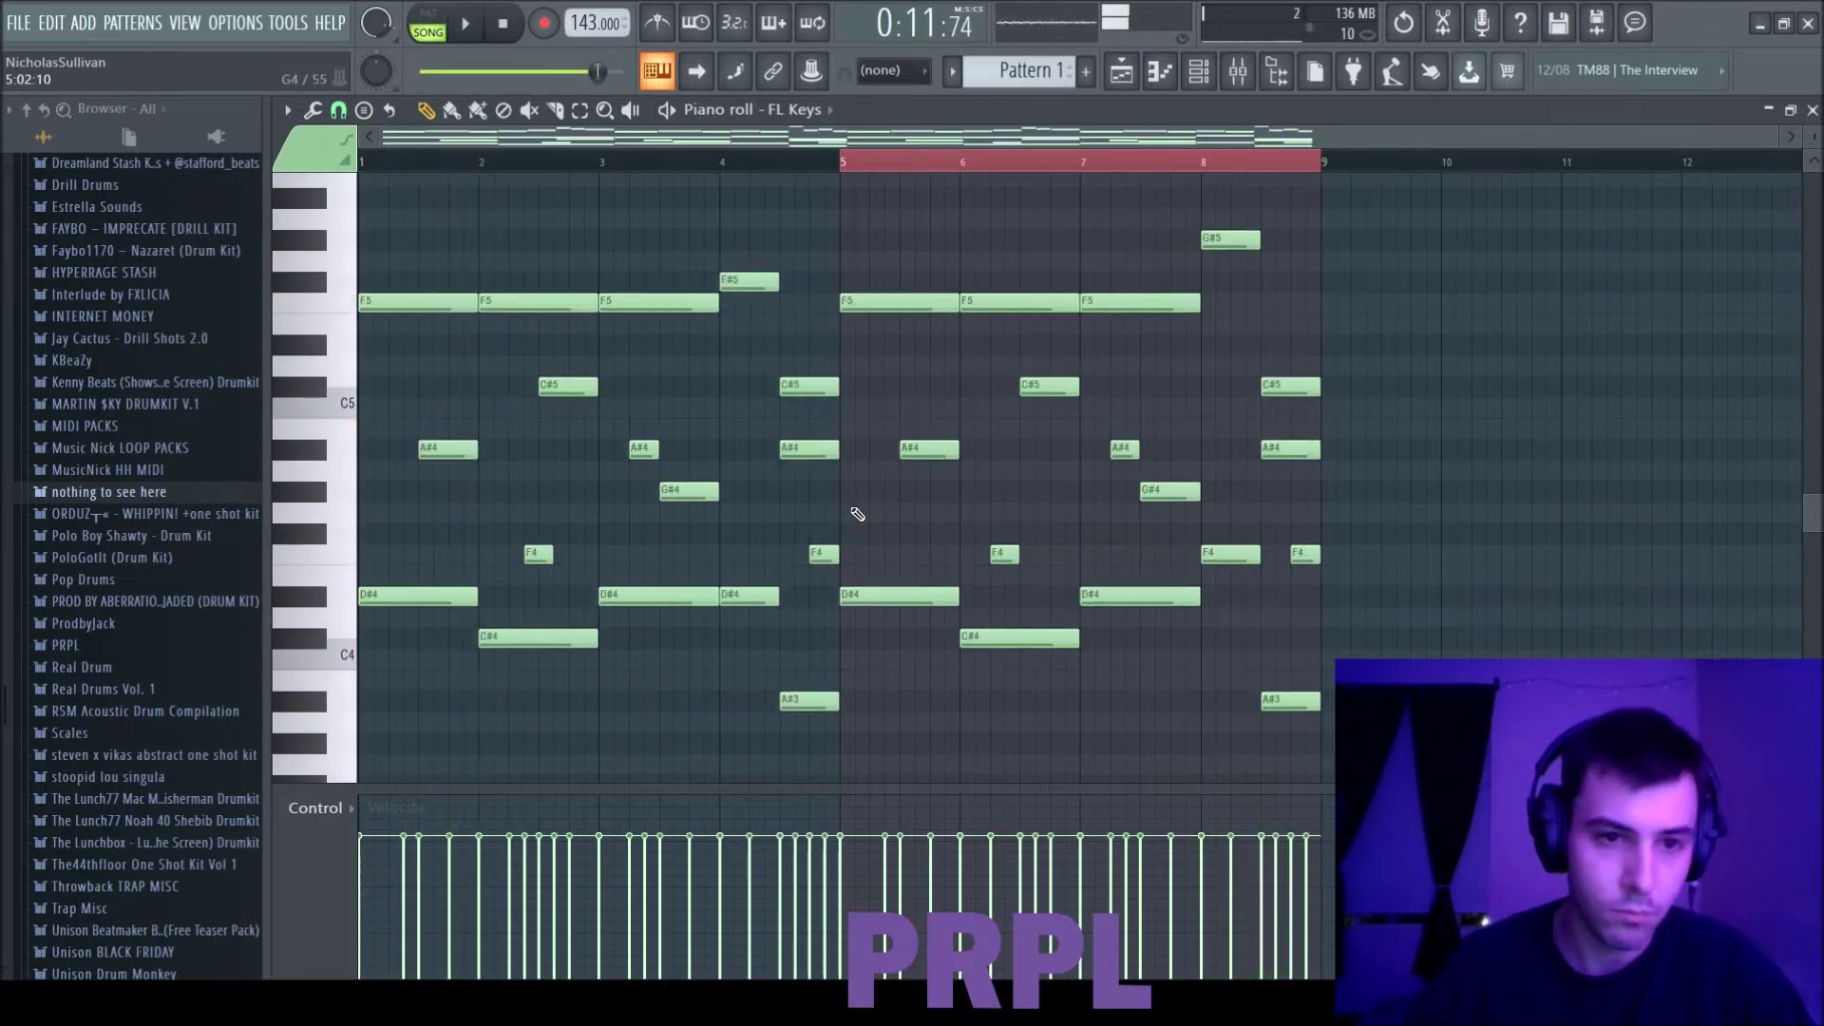
Step: Play the pattern and slightly vary the velocities of all FL Keys notes
{"action": "key", "text": "space"}
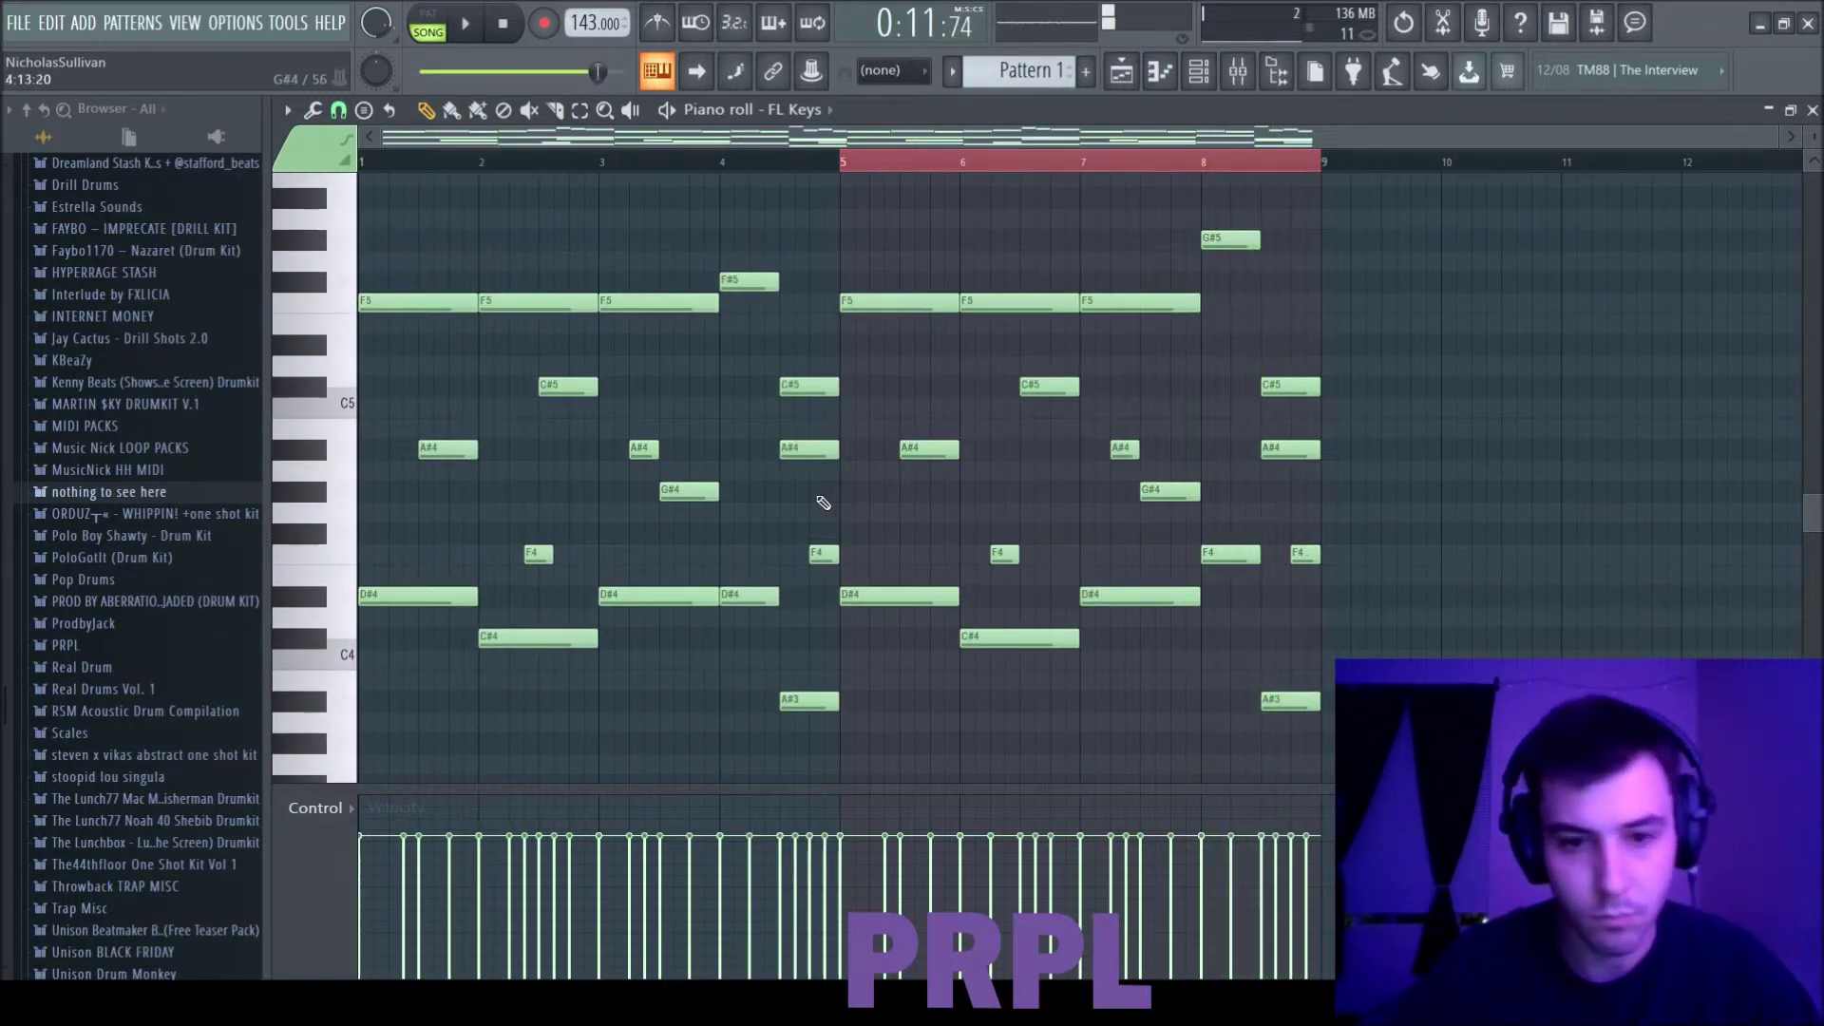
{"action": "key", "text": "space"}
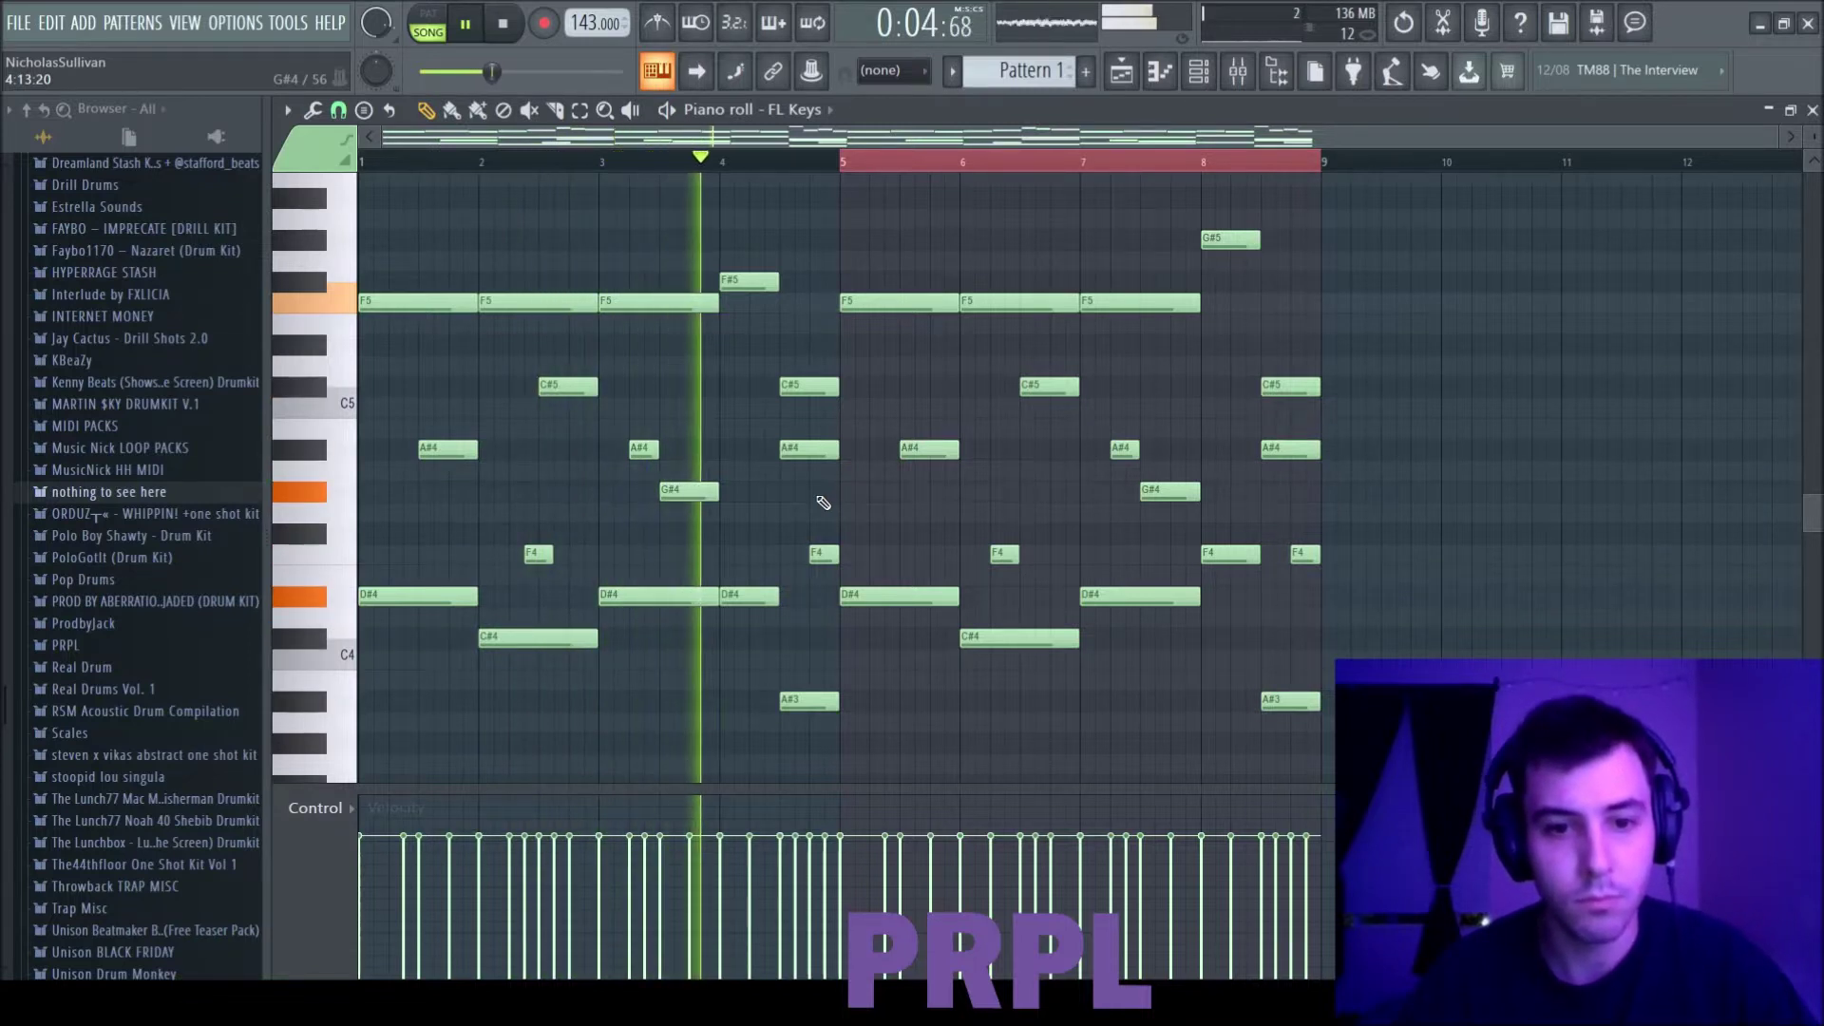
{"action": "key", "text": "ctrl+a"}
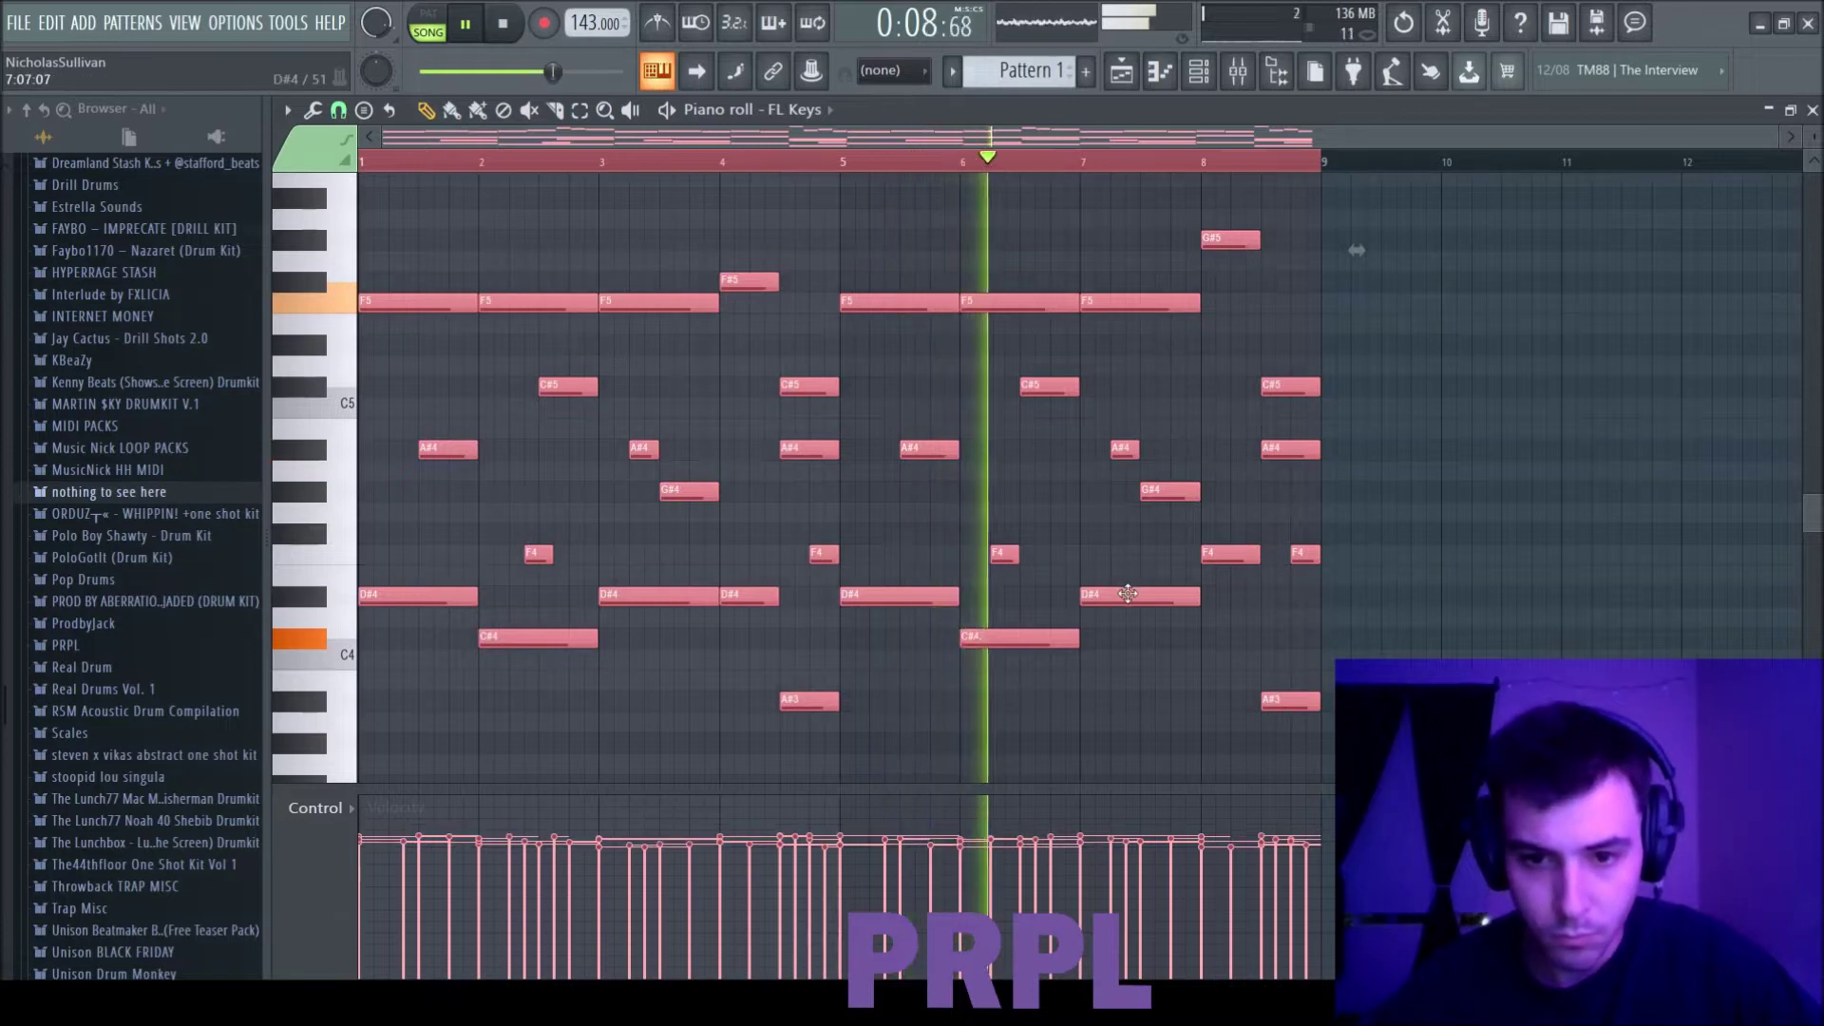
{"action": "left_click", "coordinate": [1504, 536]}
{"action": "scroll", "coordinate": [1508, 540], "scroll_direction": "up", "scroll_amount": 4}
{"action": "scroll", "coordinate": [1508, 541], "scroll_direction": "down", "scroll_amount": 3}
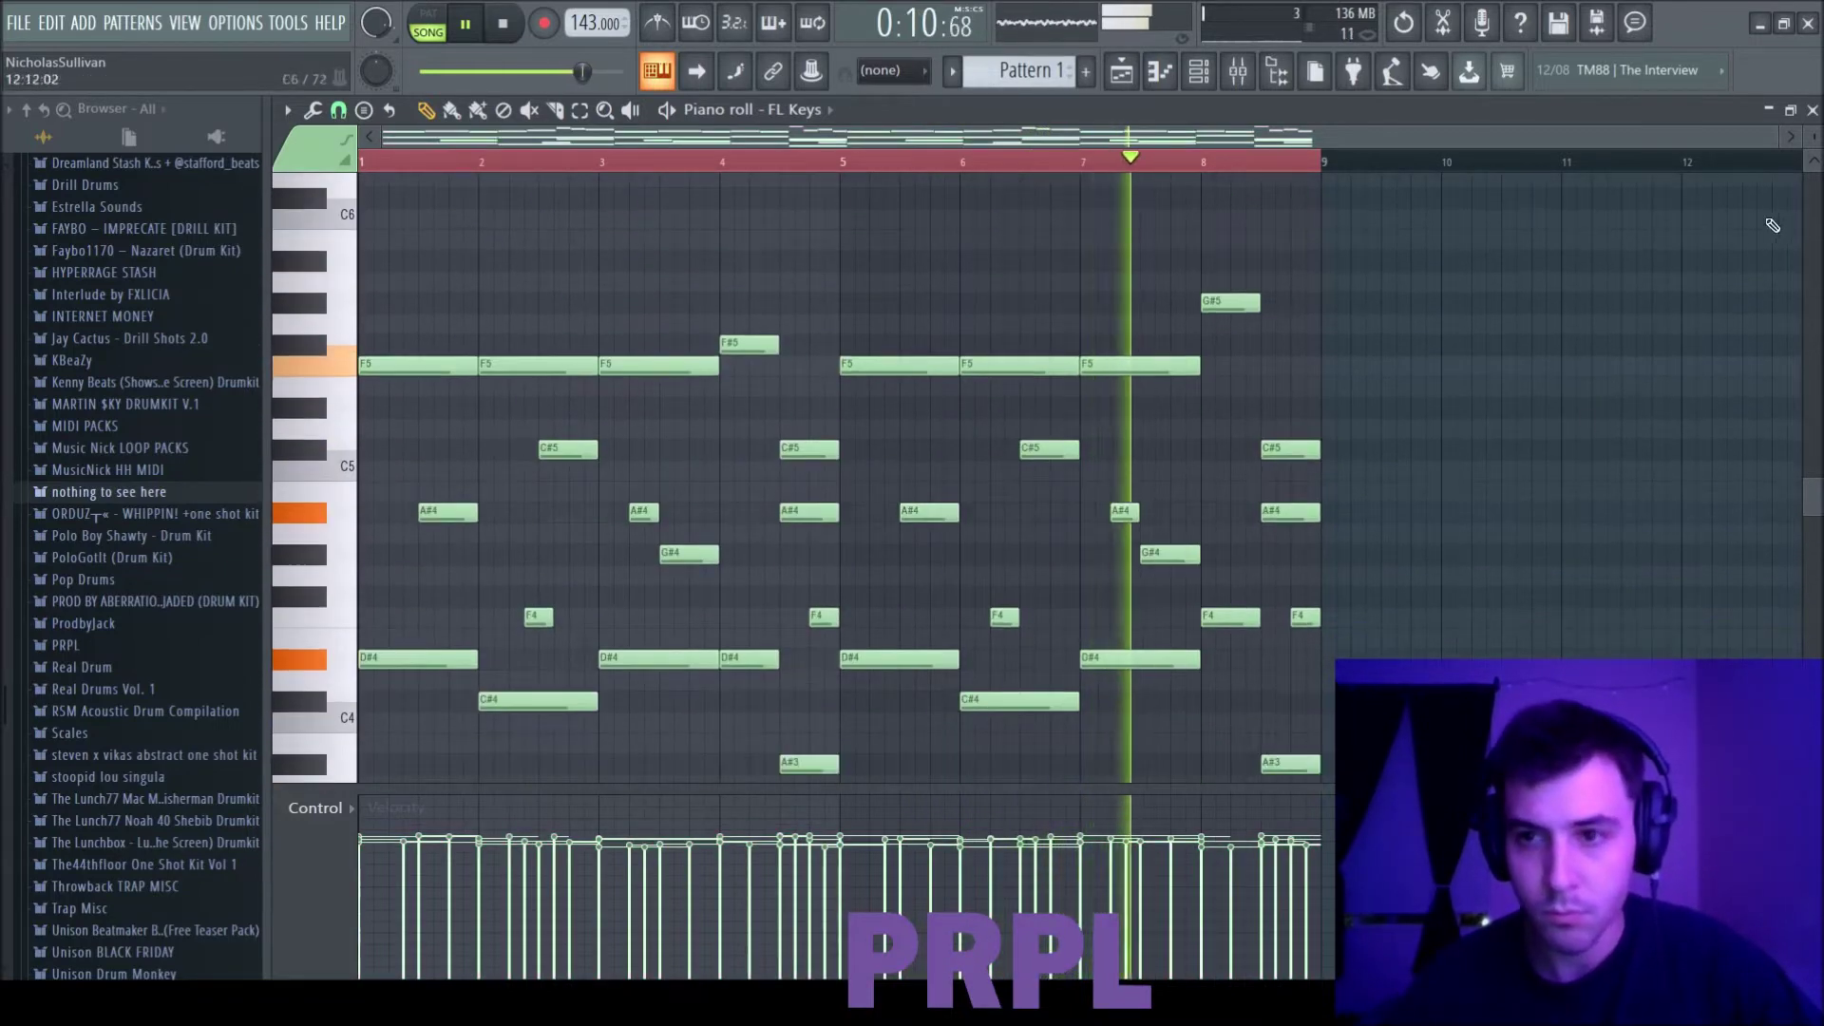
Step: Close the piano roll, bring up the channel rack and toggle playback
{"action": "left_click", "coordinate": [1812, 110]}
{"action": "left_click", "coordinate": [937, 290]}
{"action": "key", "text": "F6"}
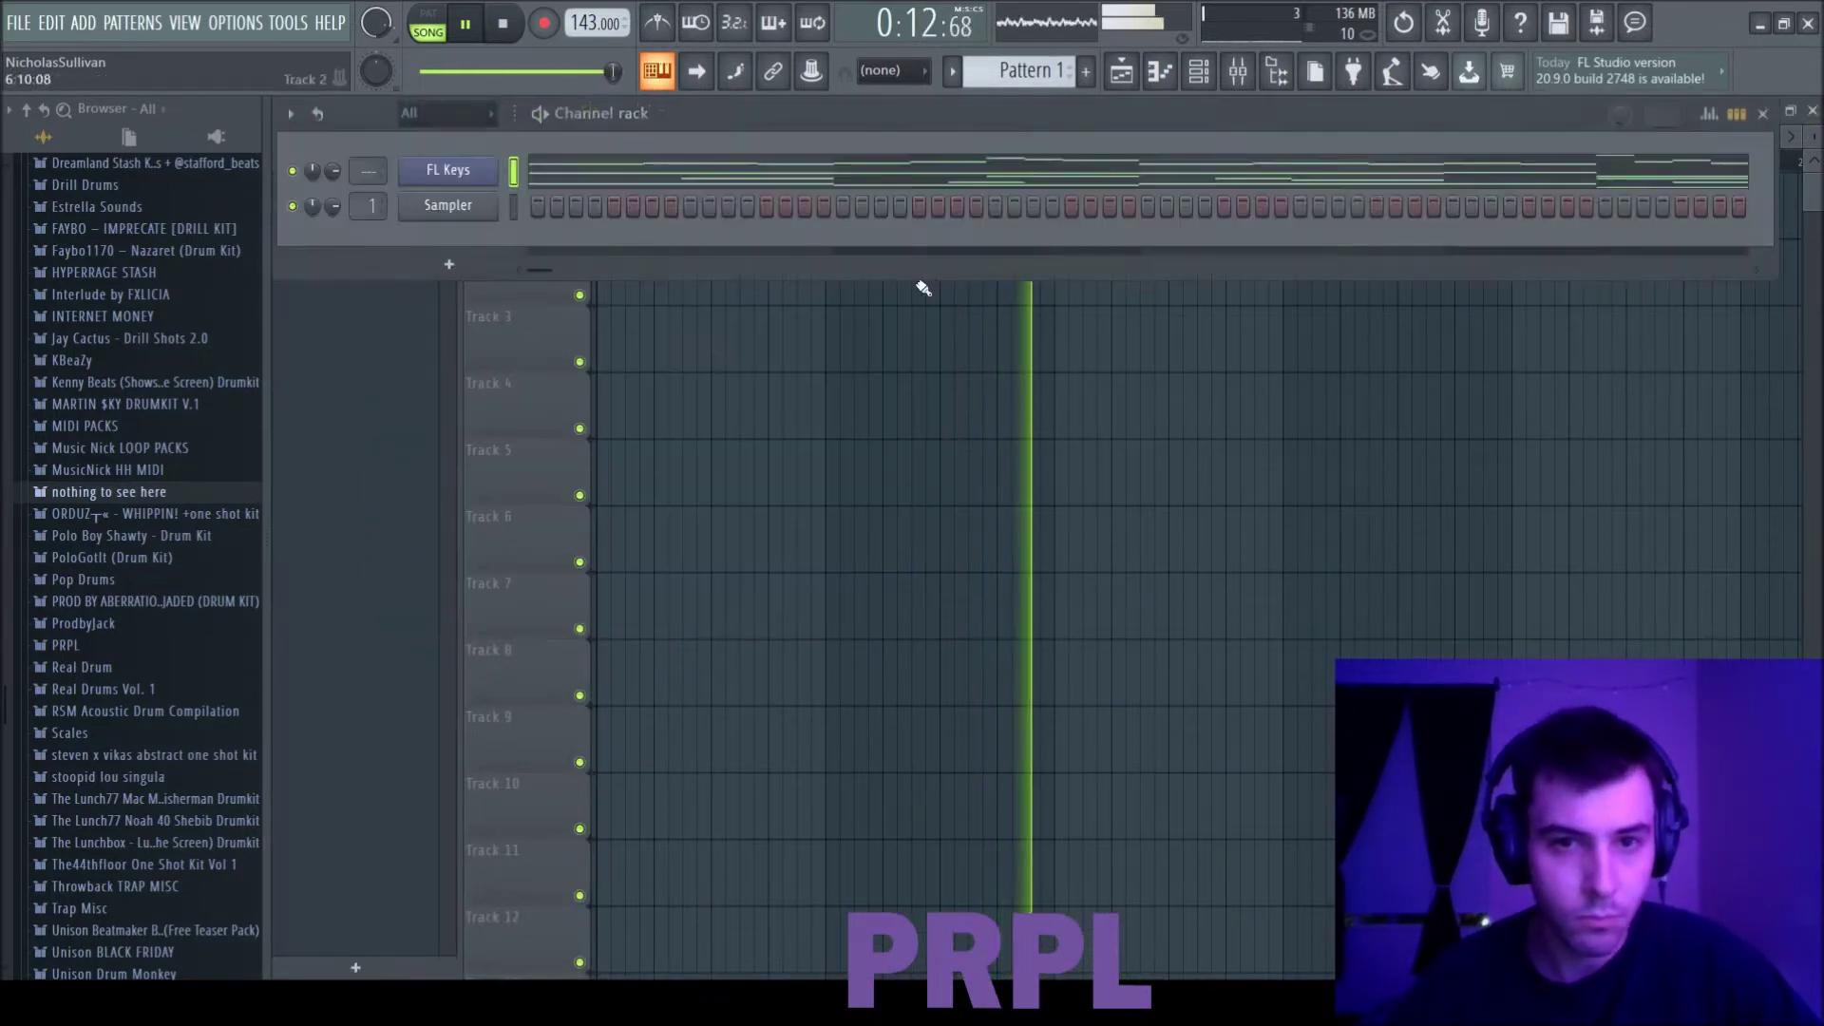
{"action": "key", "text": "space"}
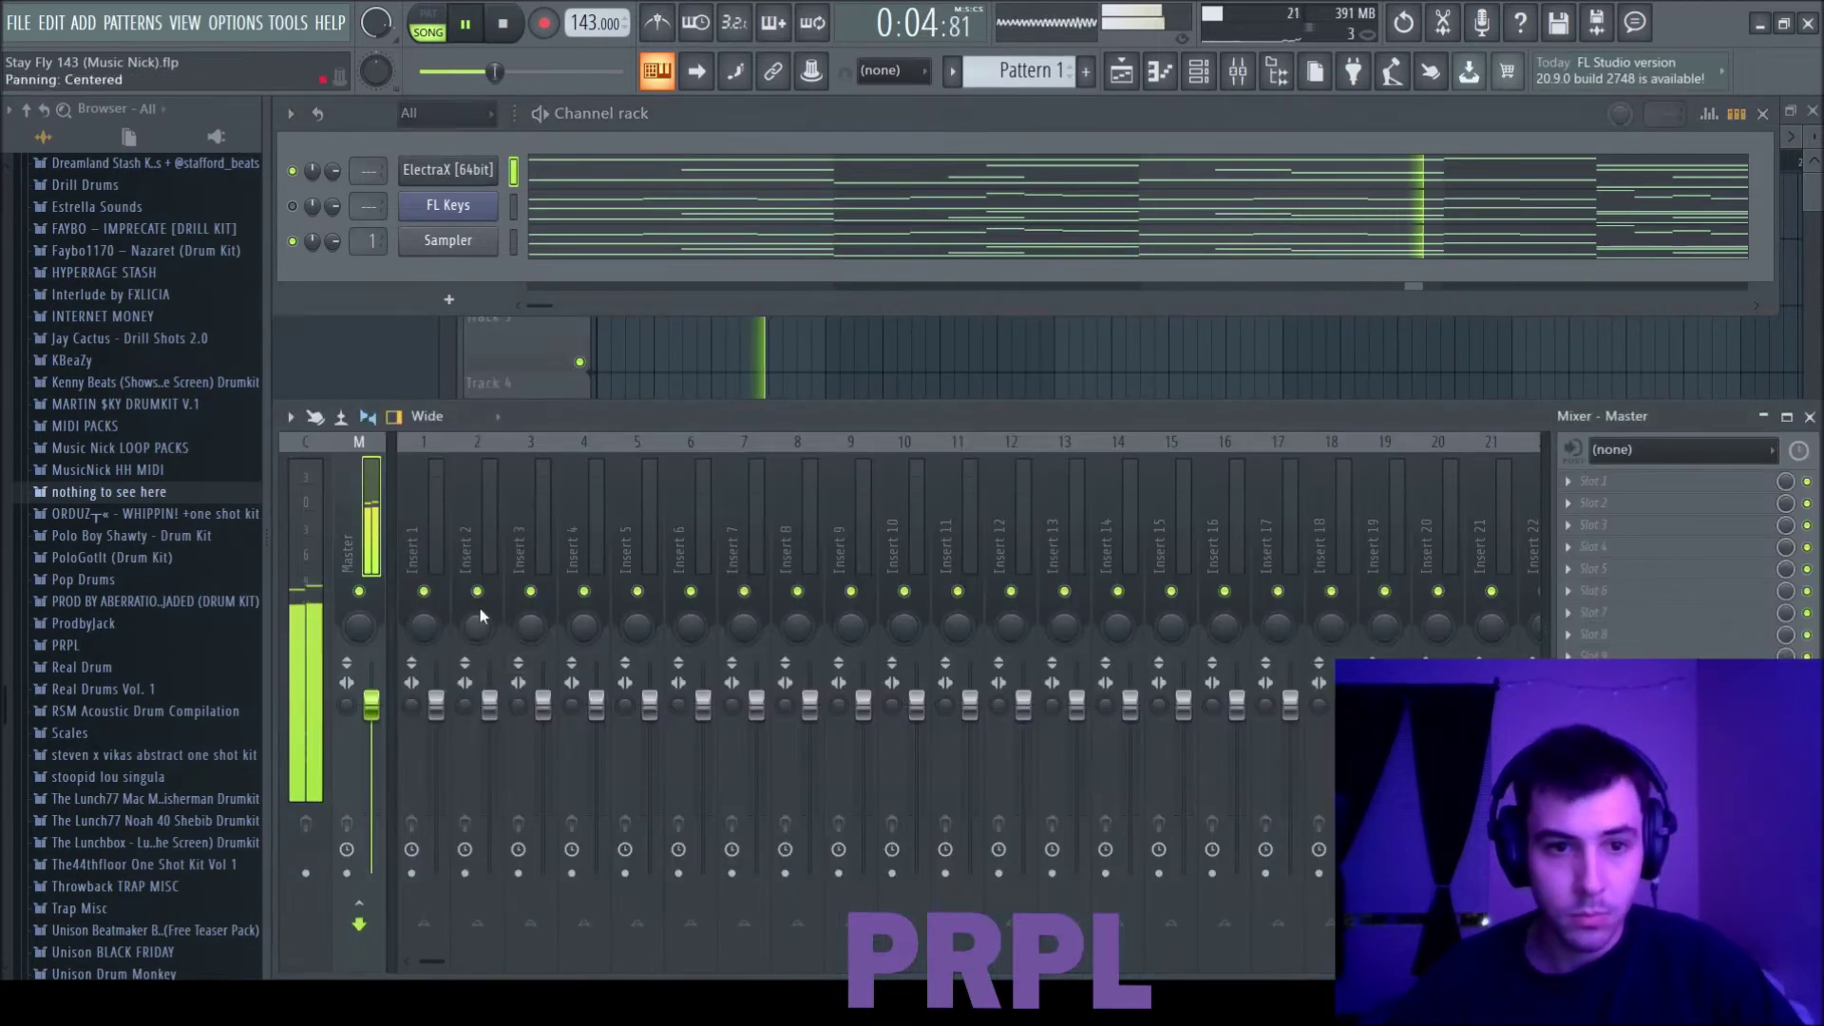
Step: Route ElectraX to mixer insert 1 and add a Fruity parametric EQ 2 with a low cut at about 157 Hz
{"action": "left_click", "coordinate": [428, 533]}
{"action": "key", "text": "ctrl+l"}
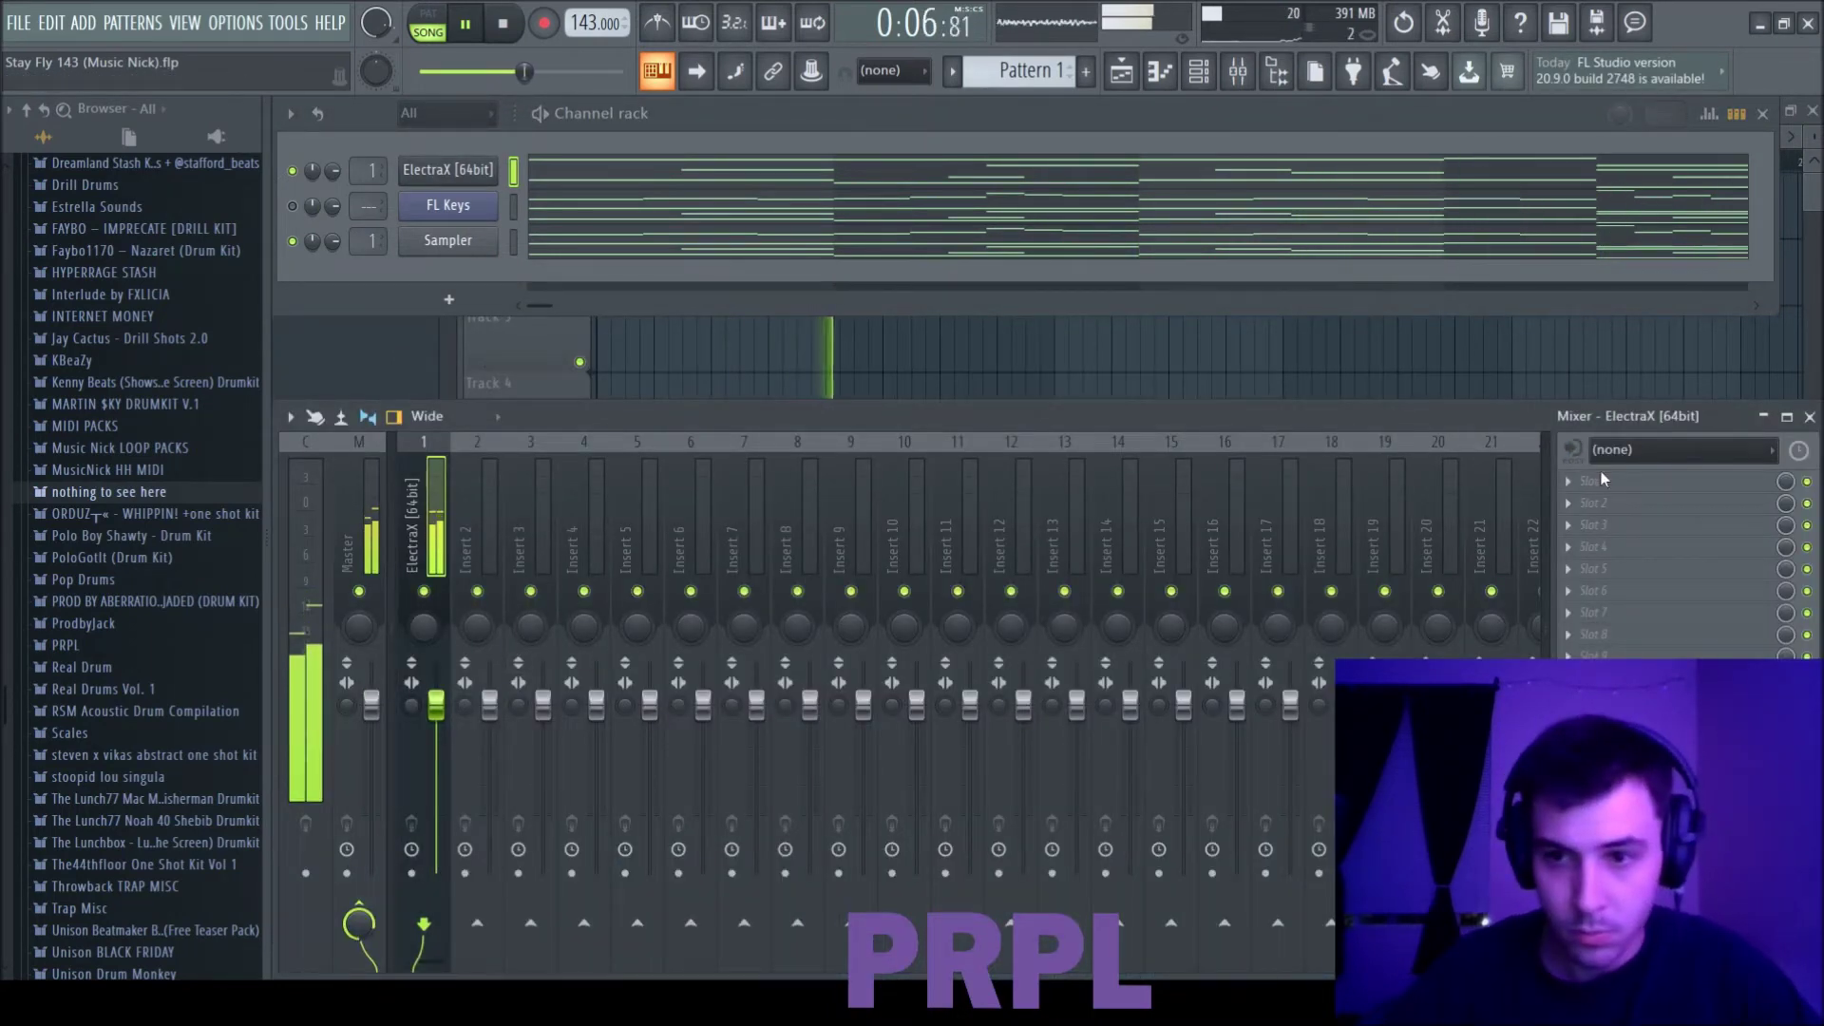
{"action": "left_click", "coordinate": [438, 320]}
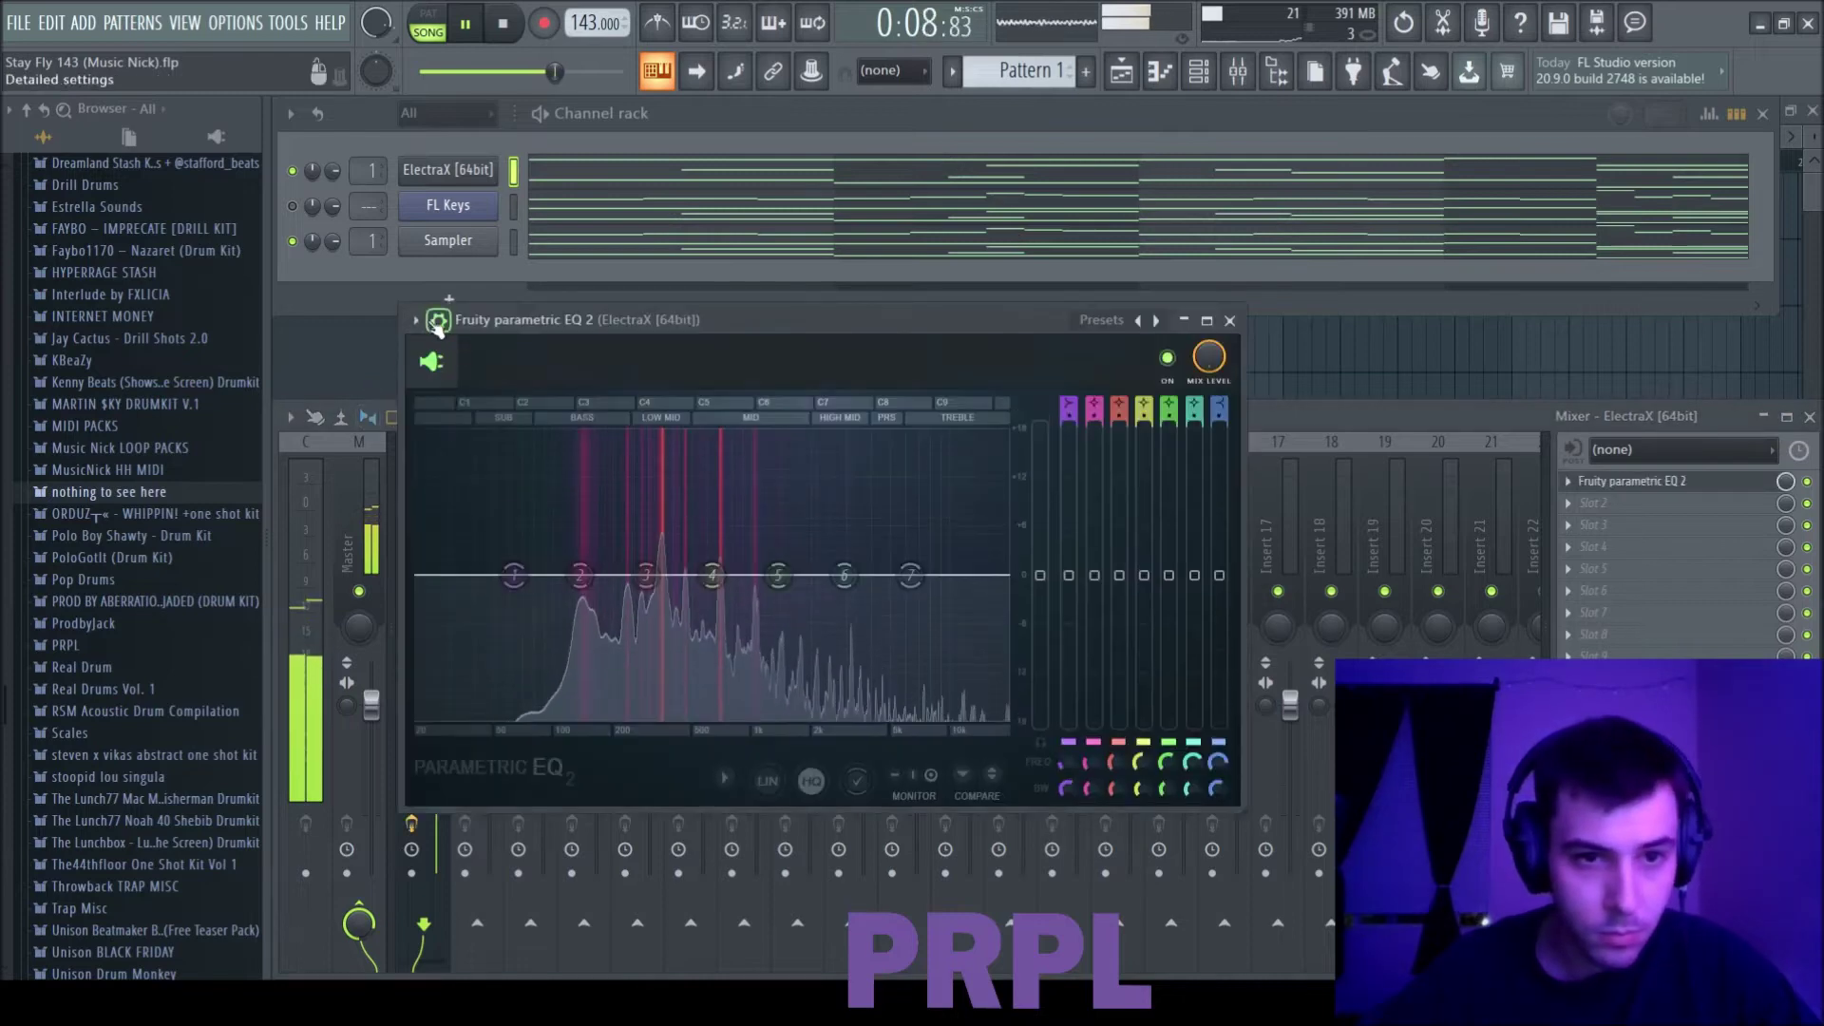
{"action": "left_click", "coordinate": [439, 320]}
{"action": "left_click", "coordinate": [713, 493]}
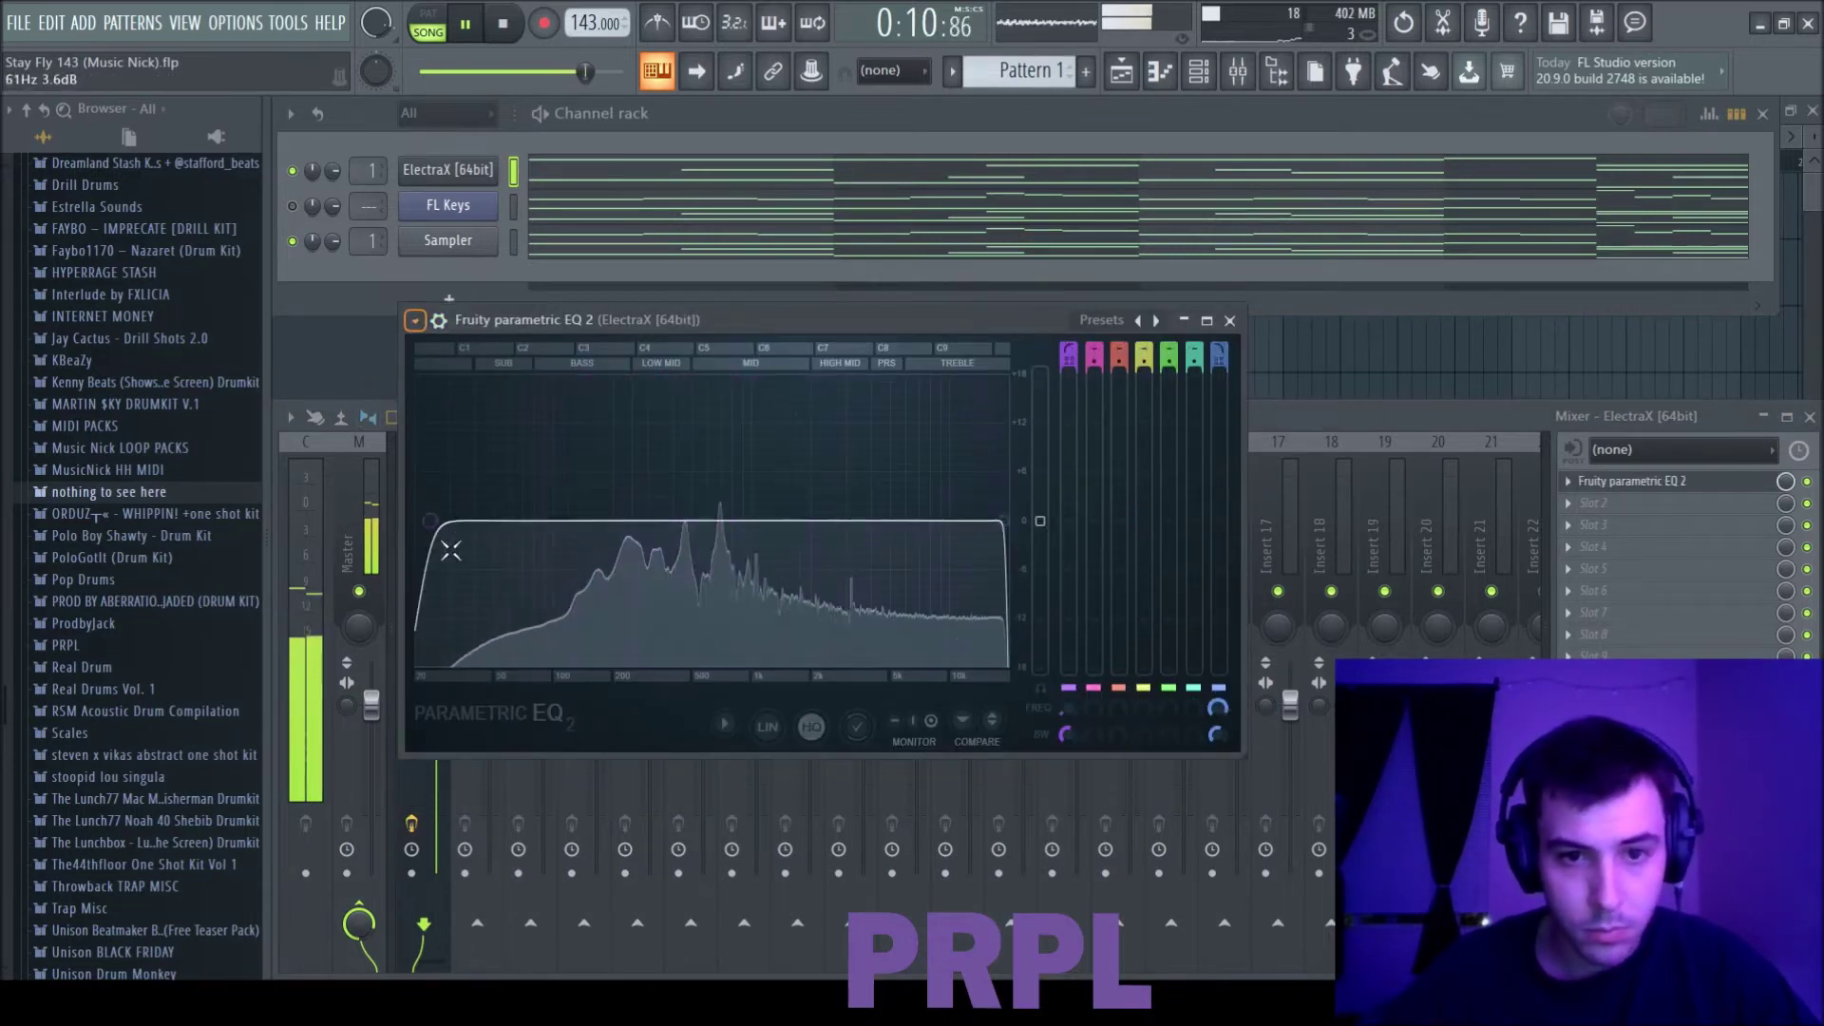
{"action": "left_click_drag", "start_coordinate": [439, 522], "coordinate": [576, 521]}
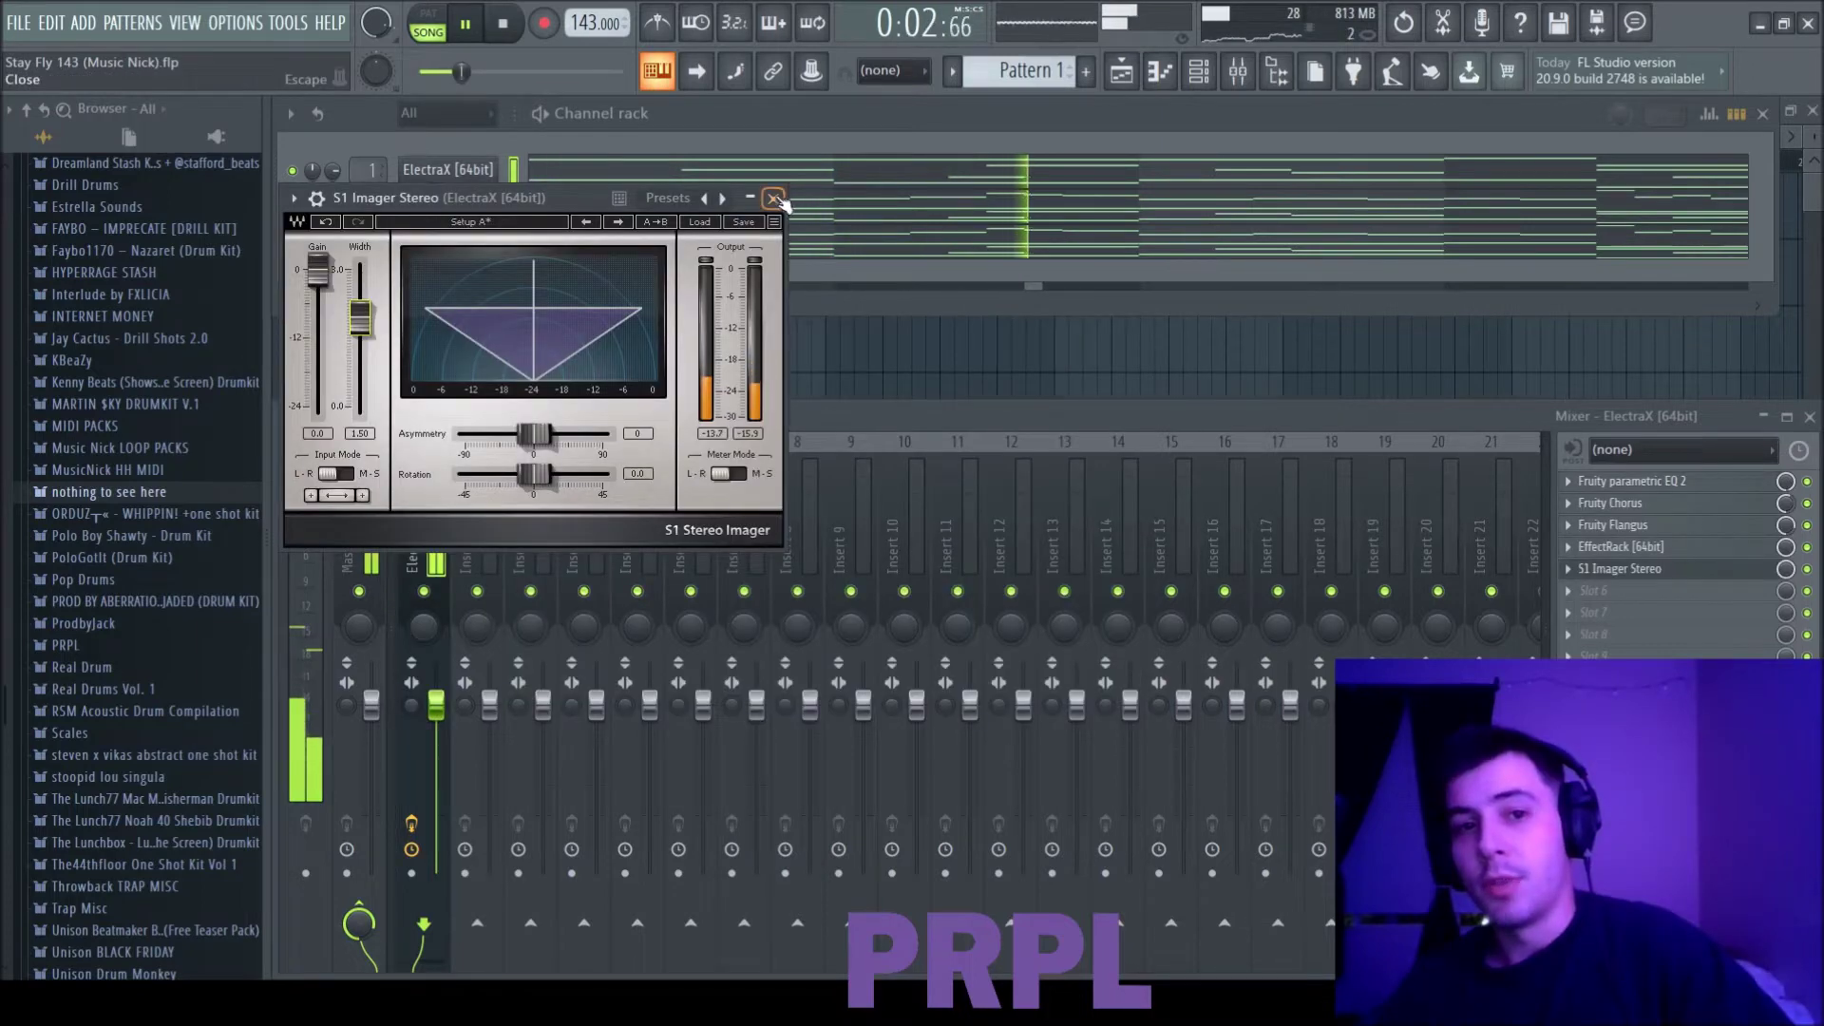
Step: Review the S1 Imager, EffectRack, Fruity Flangus, Fruity Chorus and parametric EQ settings on the ElectraX insert
{"action": "left_click", "coordinate": [776, 198]}
{"action": "left_click", "coordinate": [1658, 547]}
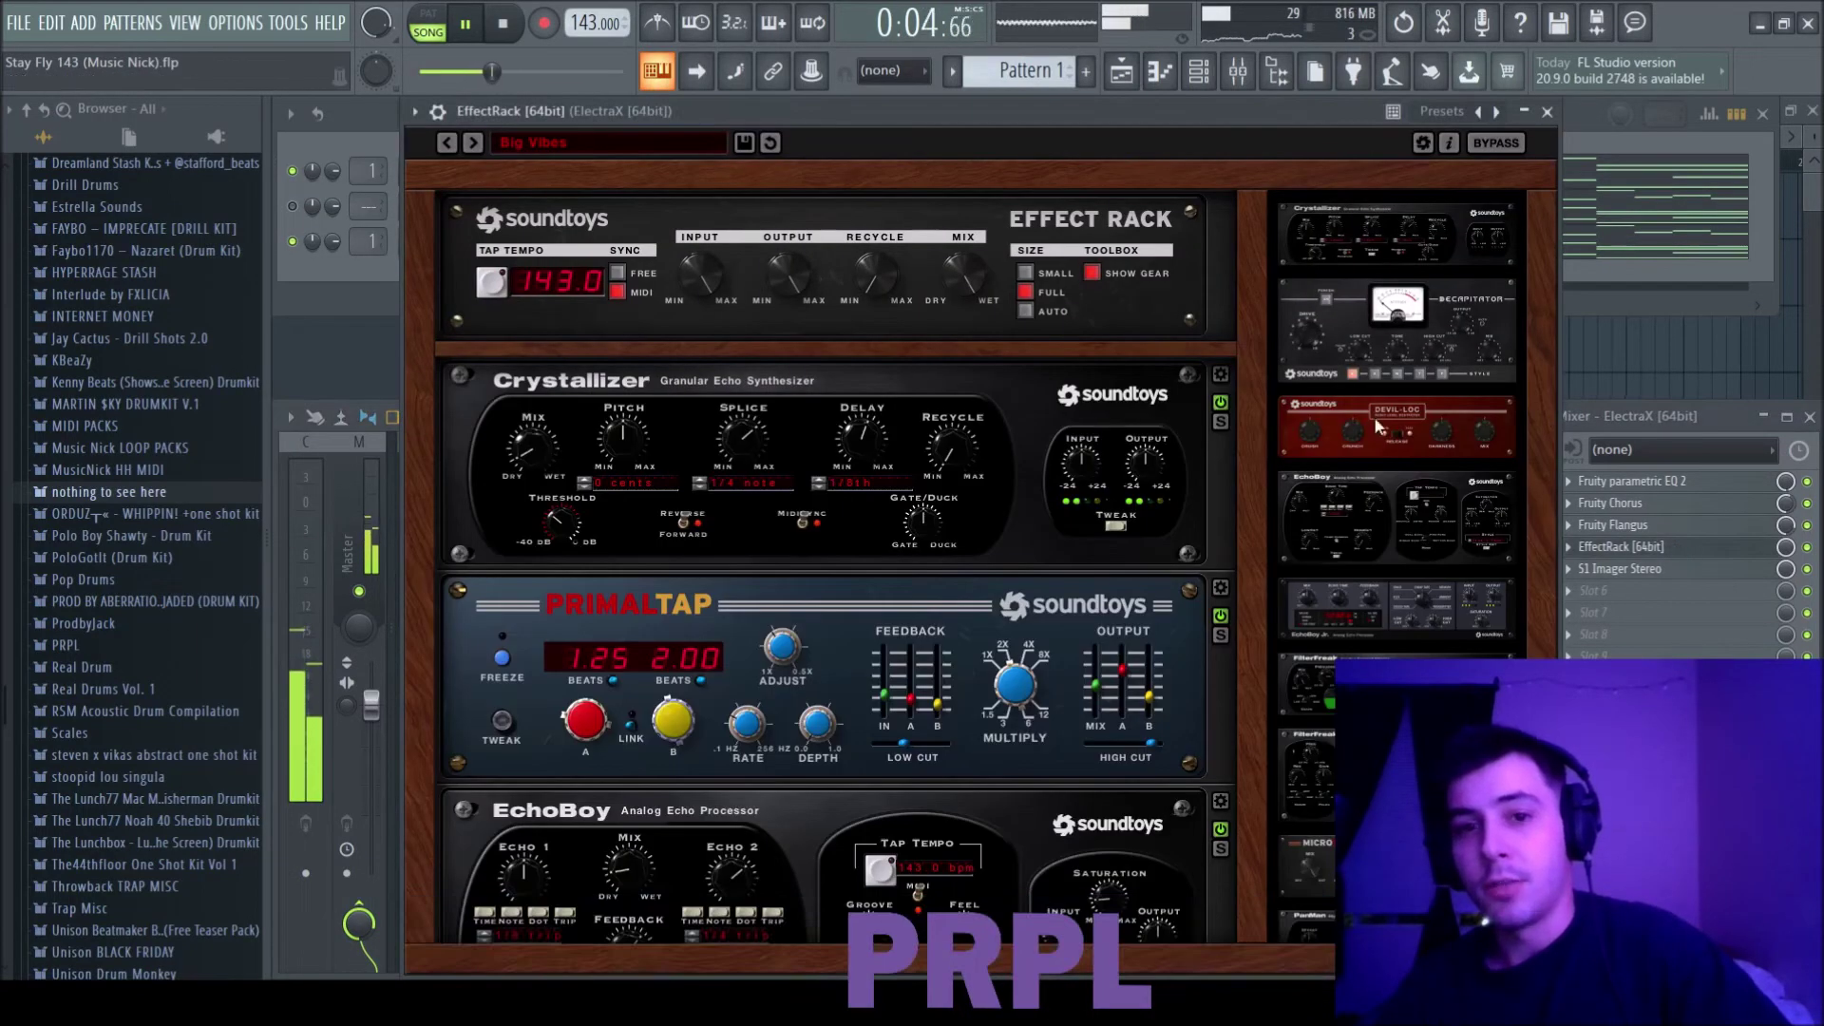
{"action": "mouse_move", "coordinate": [1251, 458]}
{"action": "left_mouse_down"}
{"action": "mouse_move", "coordinate": [1245, 613]}
{"action": "mouse_move", "coordinate": [1252, 432]}
{"action": "left_mouse_up"}
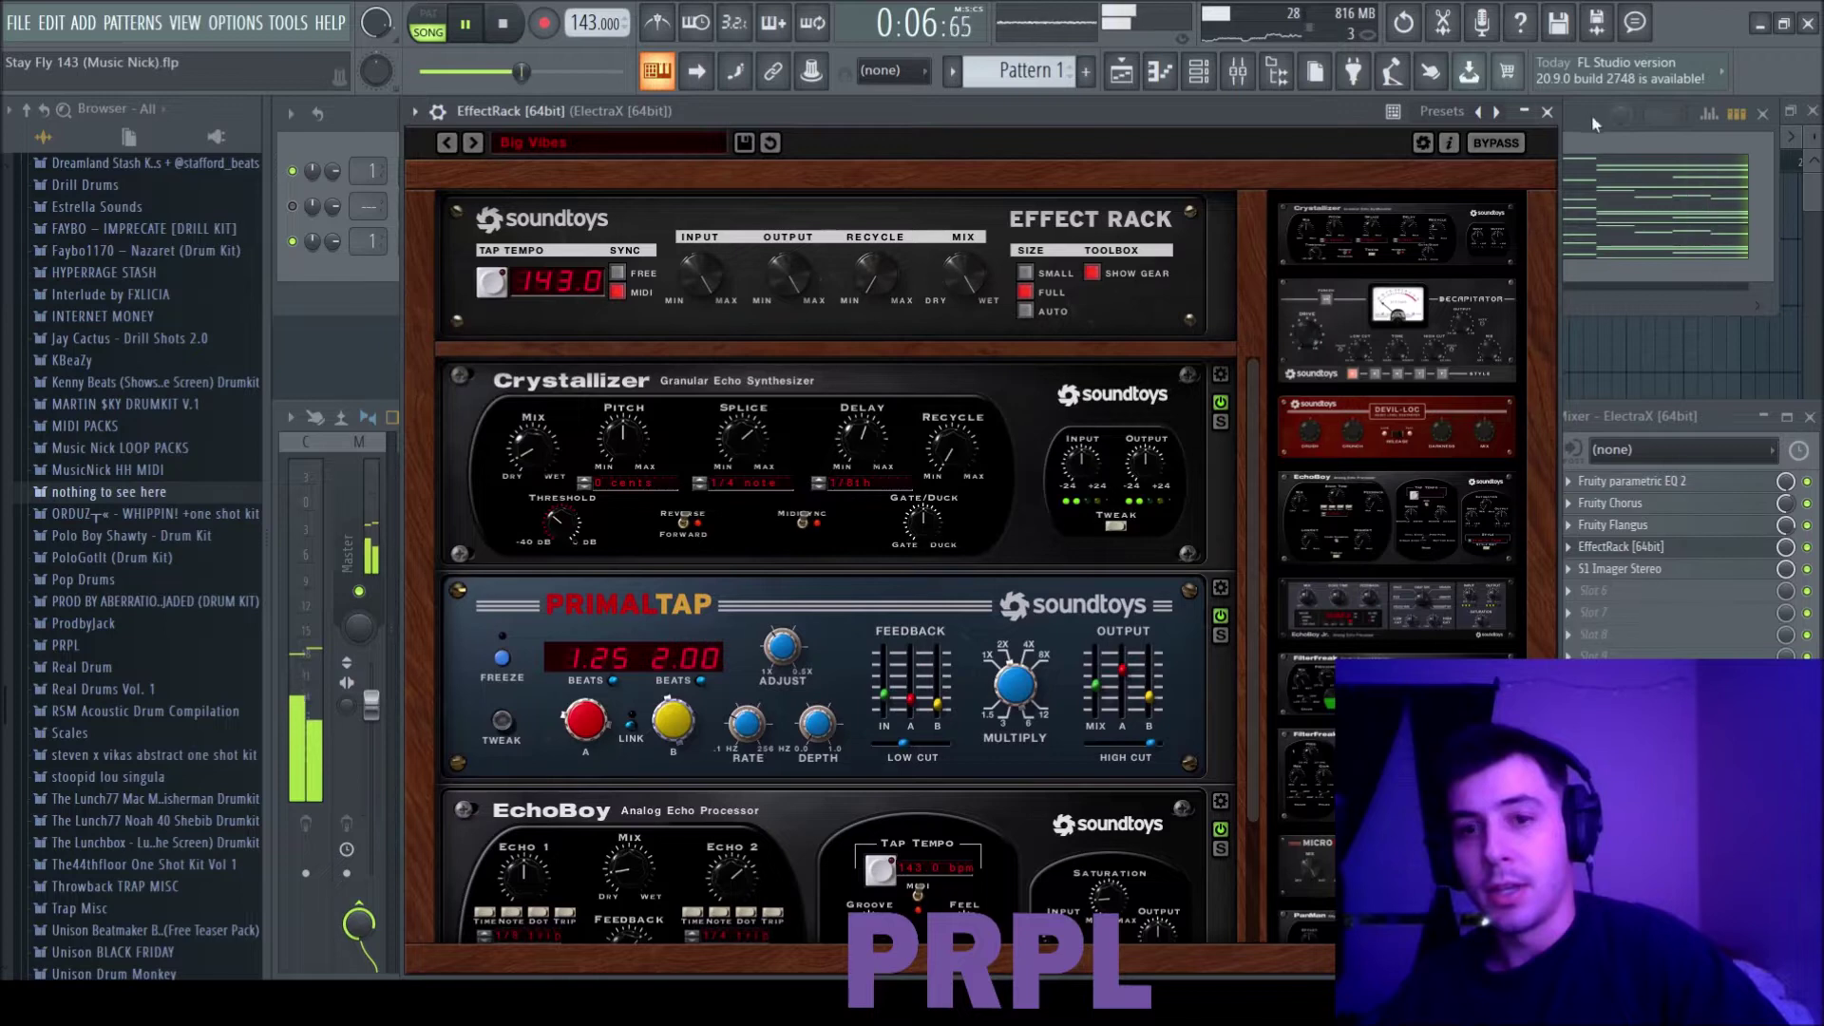
{"action": "left_click", "coordinate": [1548, 111]}
{"action": "left_click", "coordinate": [1651, 527]}
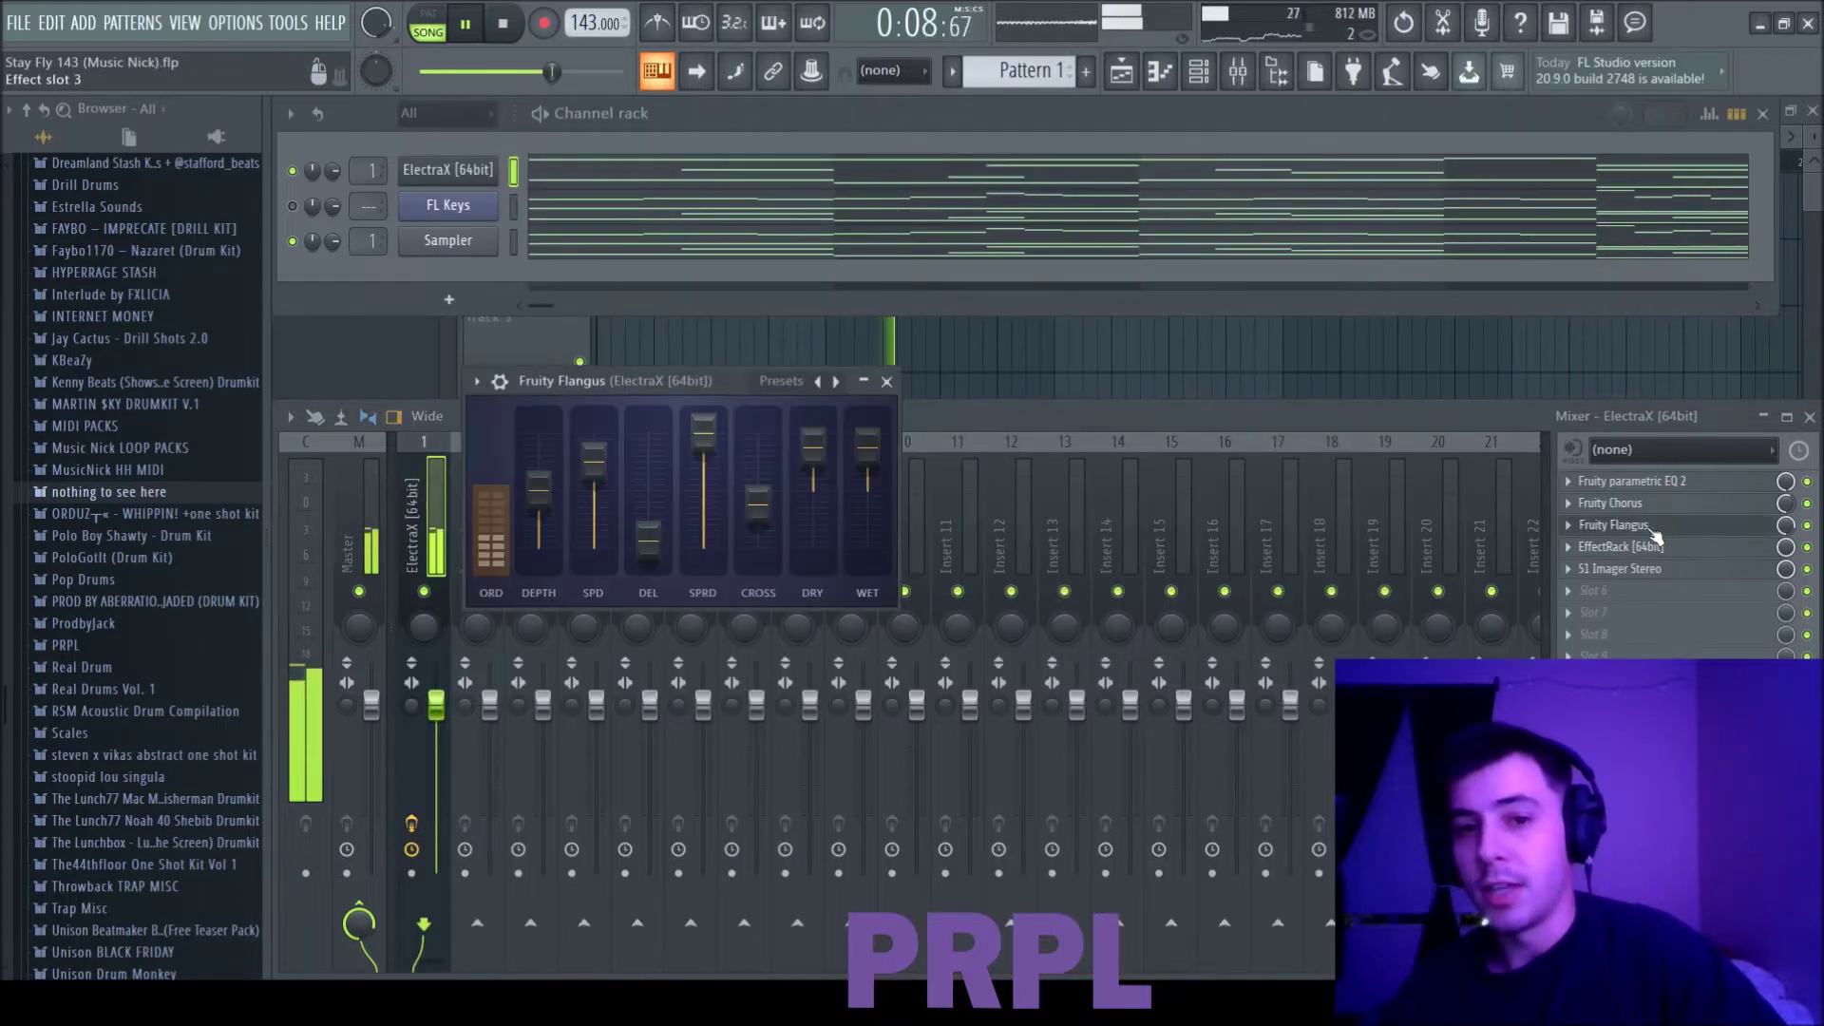
{"action": "left_click", "coordinate": [1653, 529]}
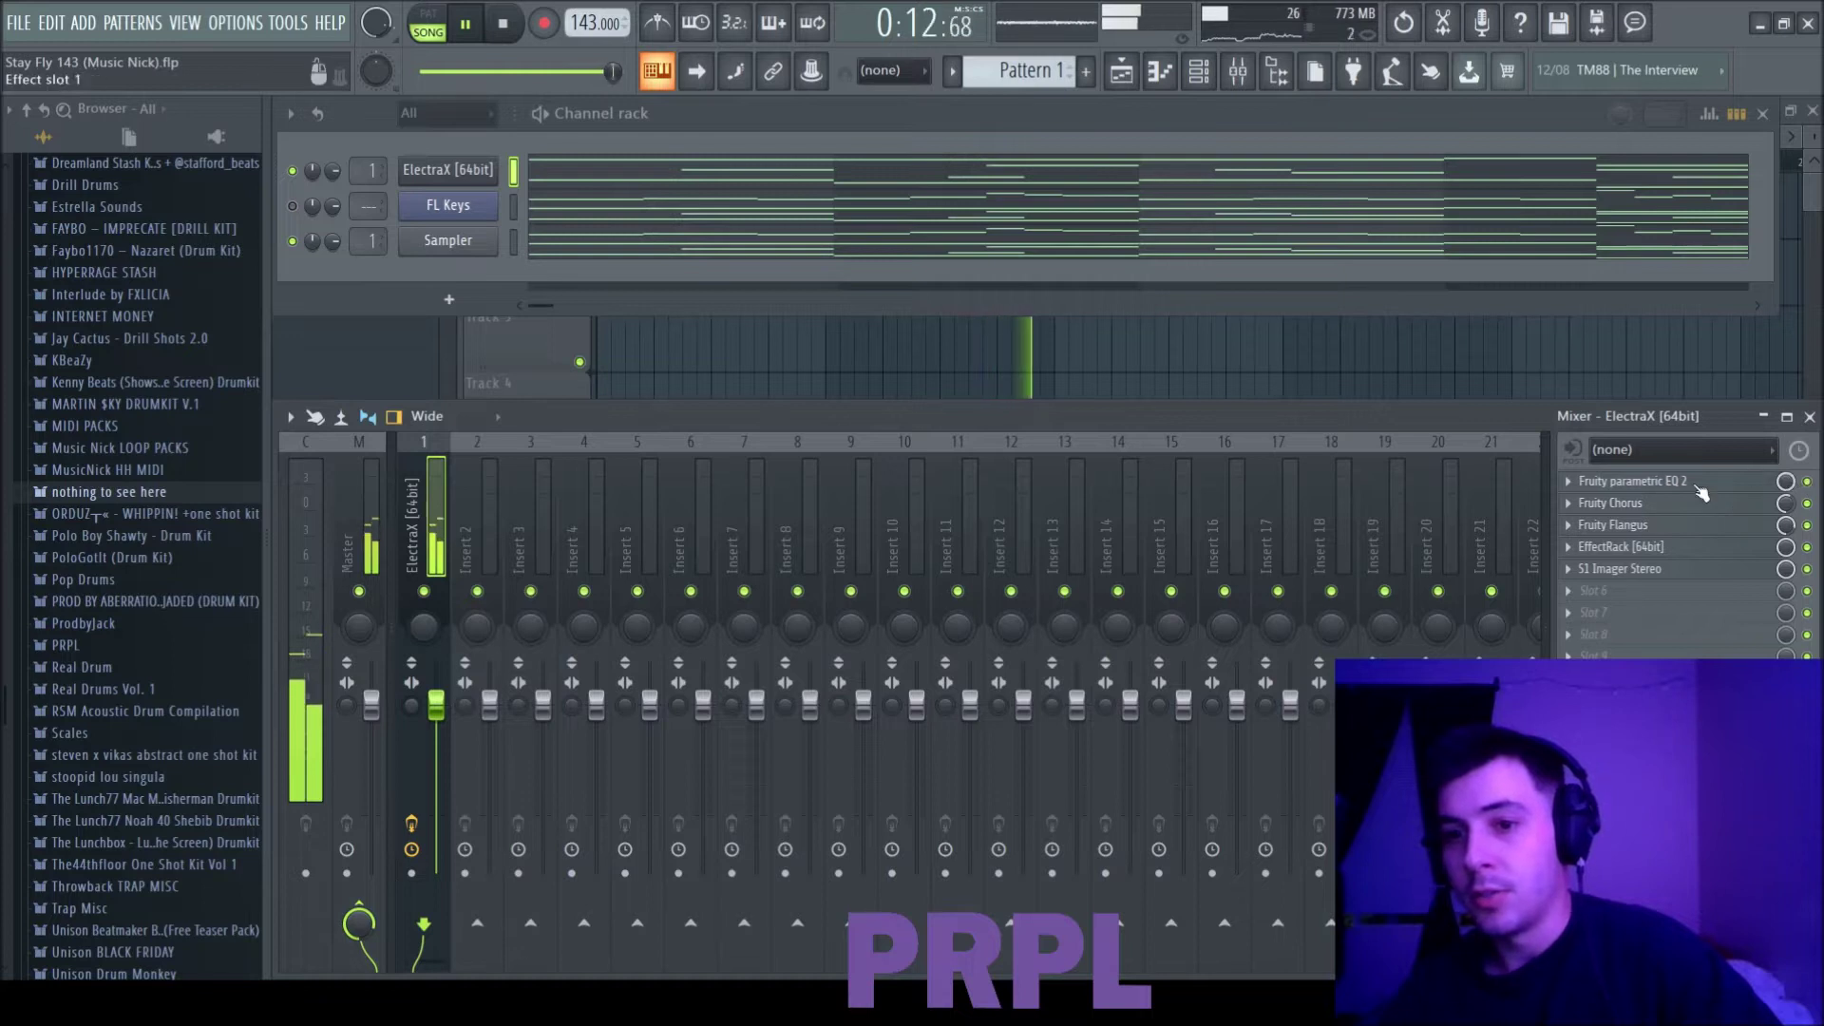
{"action": "left_click", "coordinate": [1651, 503]}
{"action": "left_click", "coordinate": [1022, 349]}
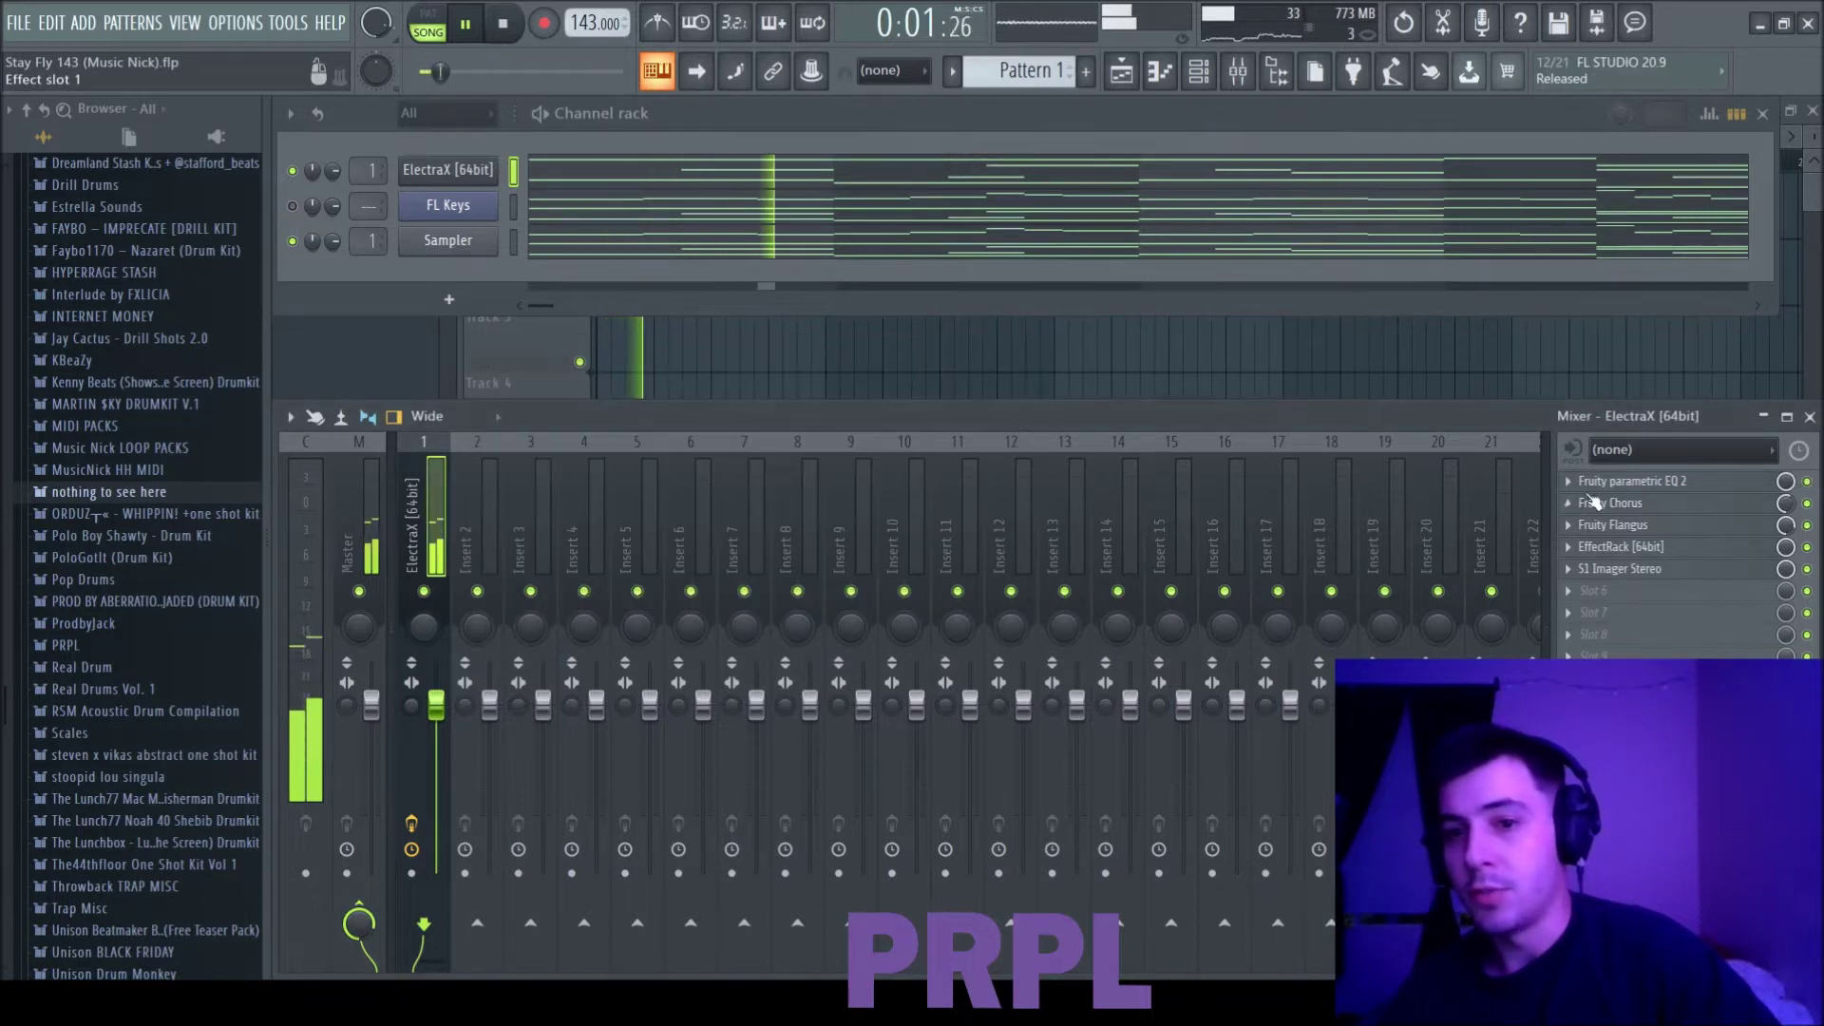
{"action": "left_click", "coordinate": [1596, 482]}
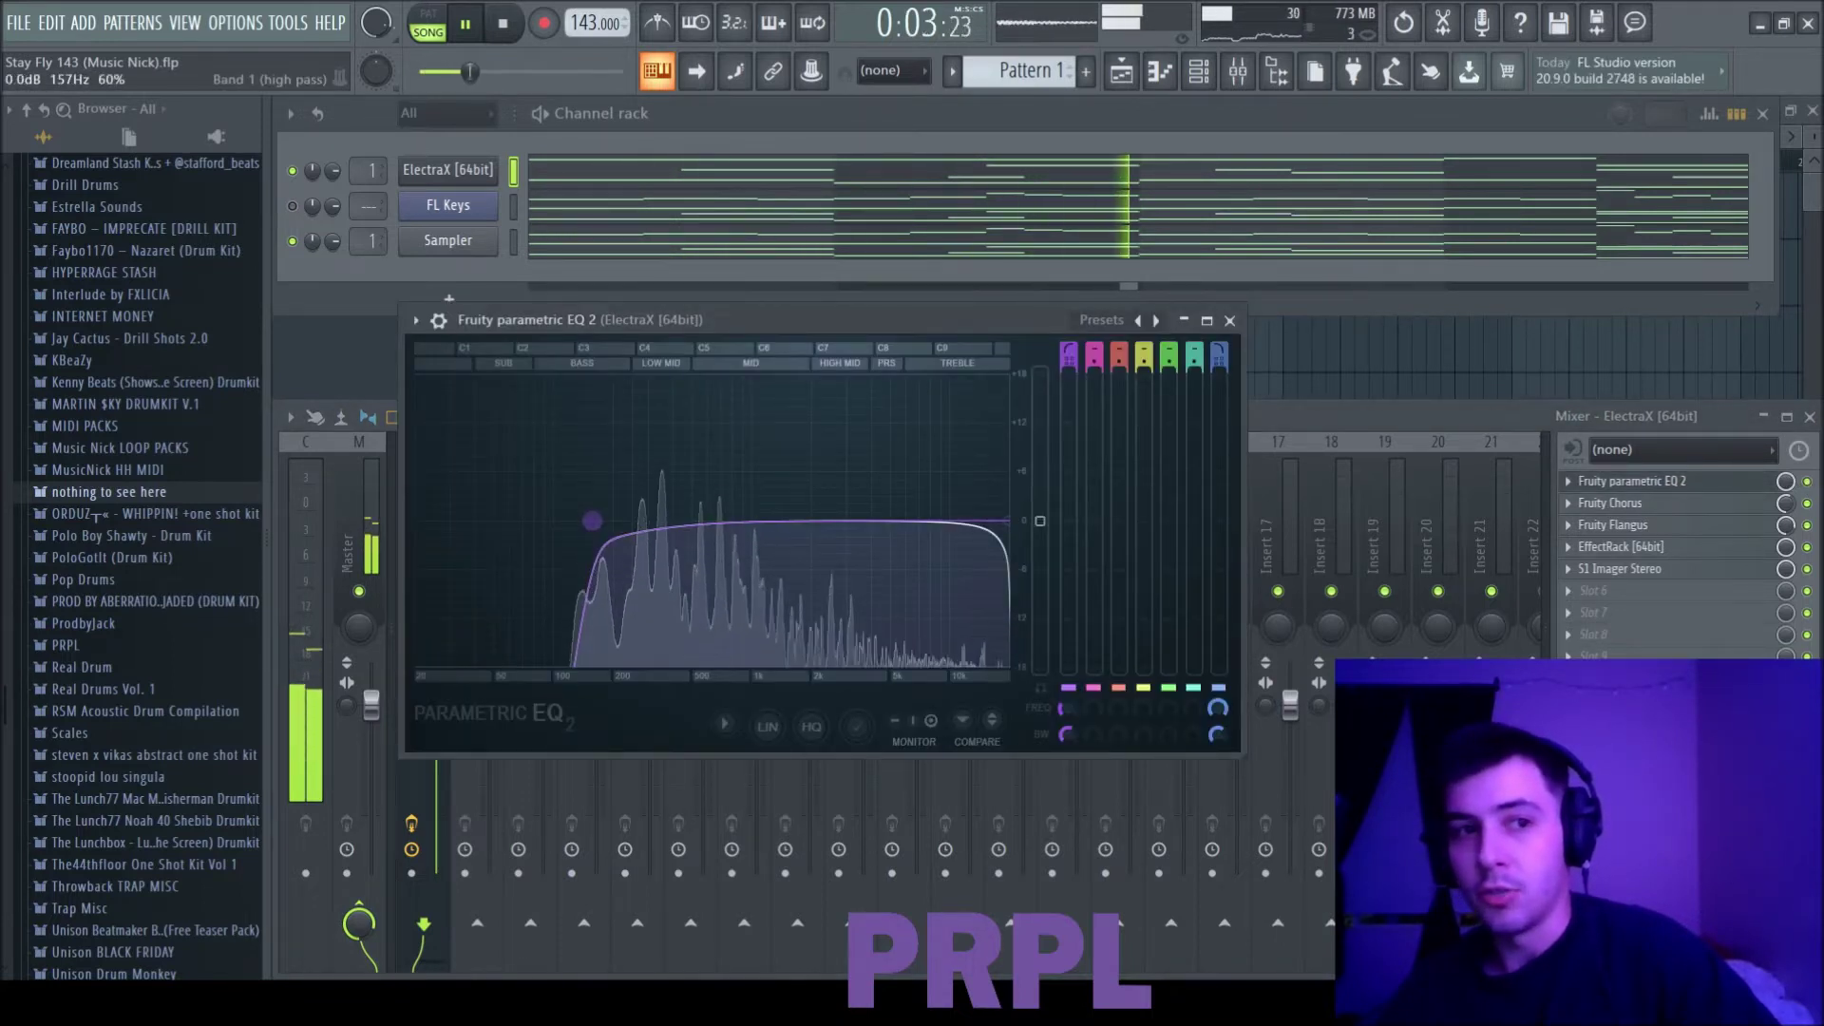
{"action": "left_click", "coordinate": [1232, 322]}
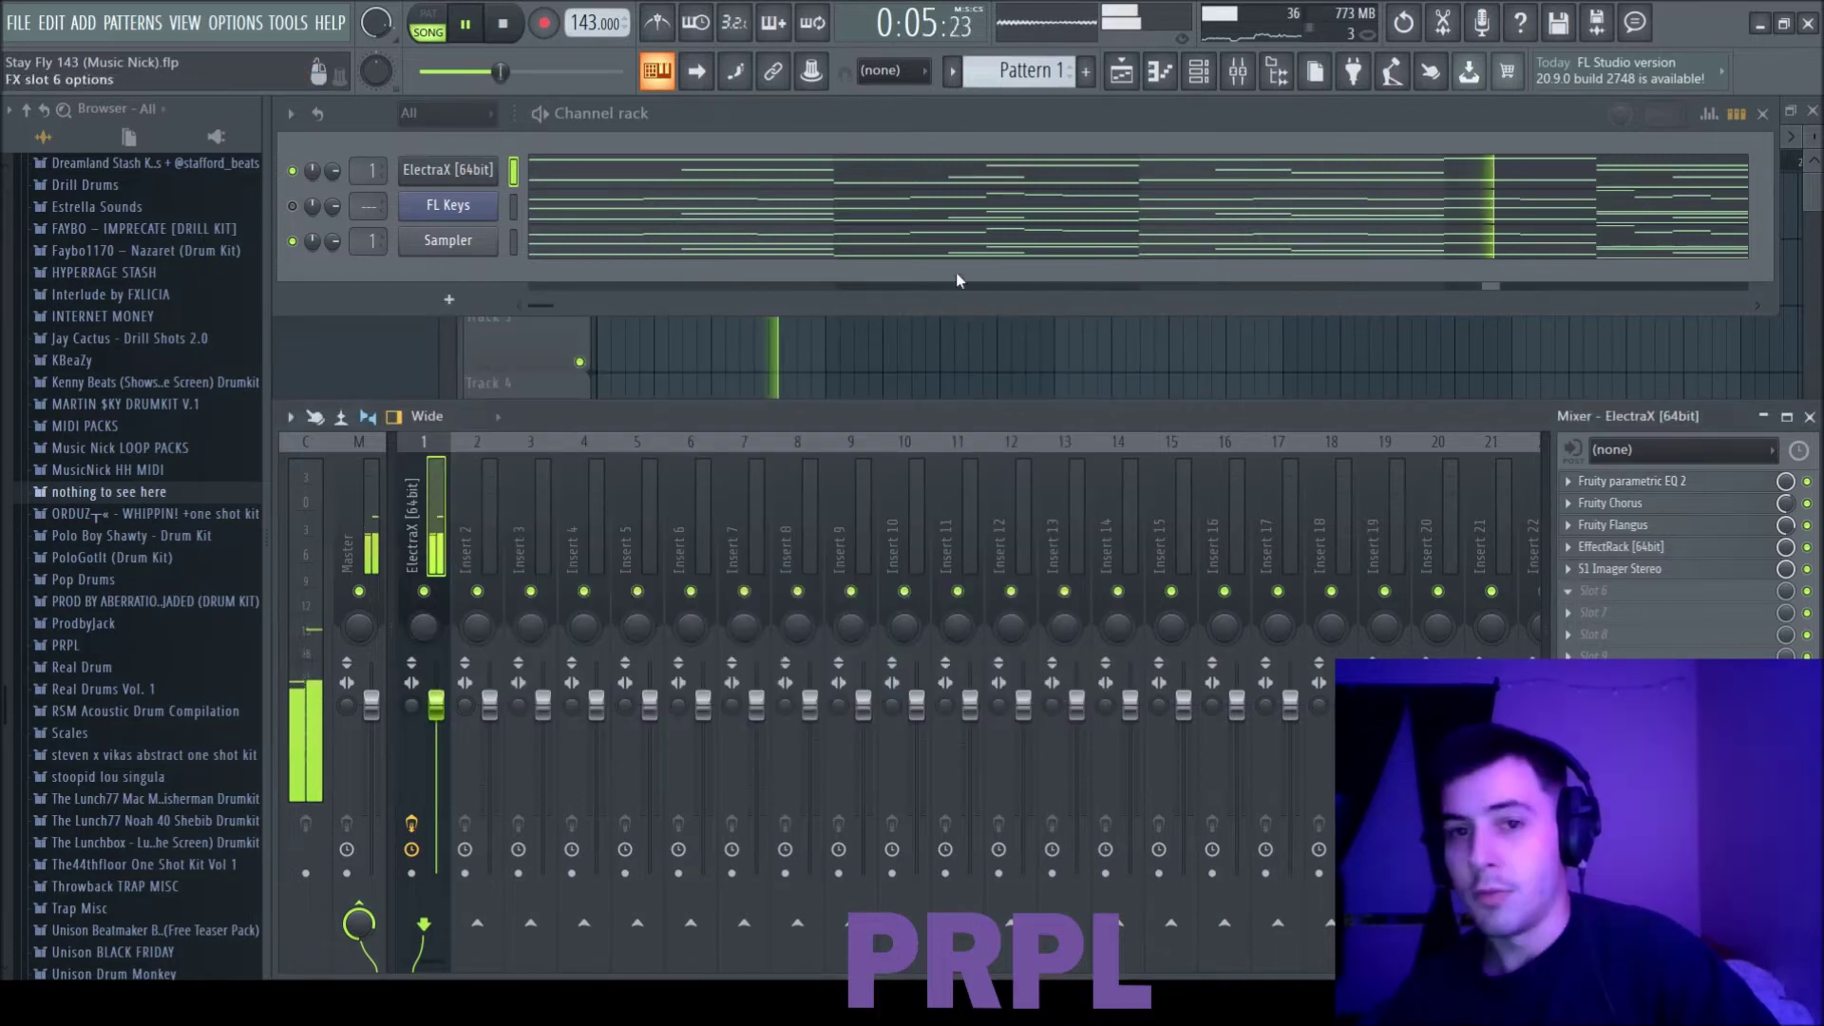
Step: Add a second Fruity parametric EQ 2 after the S1 Imager, rolling off the lows and slightly dipping the low mids
{"action": "left_click", "coordinate": [1036, 227]}
{"action": "left_click_drag", "start_coordinate": [554, 431], "coordinate": [623, 433]}
{"action": "left_click_drag", "start_coordinate": [423, 430], "coordinate": [450, 573]}
{"action": "scroll", "coordinate": [449, 574], "scroll_direction": "down", "scroll_amount": 3}
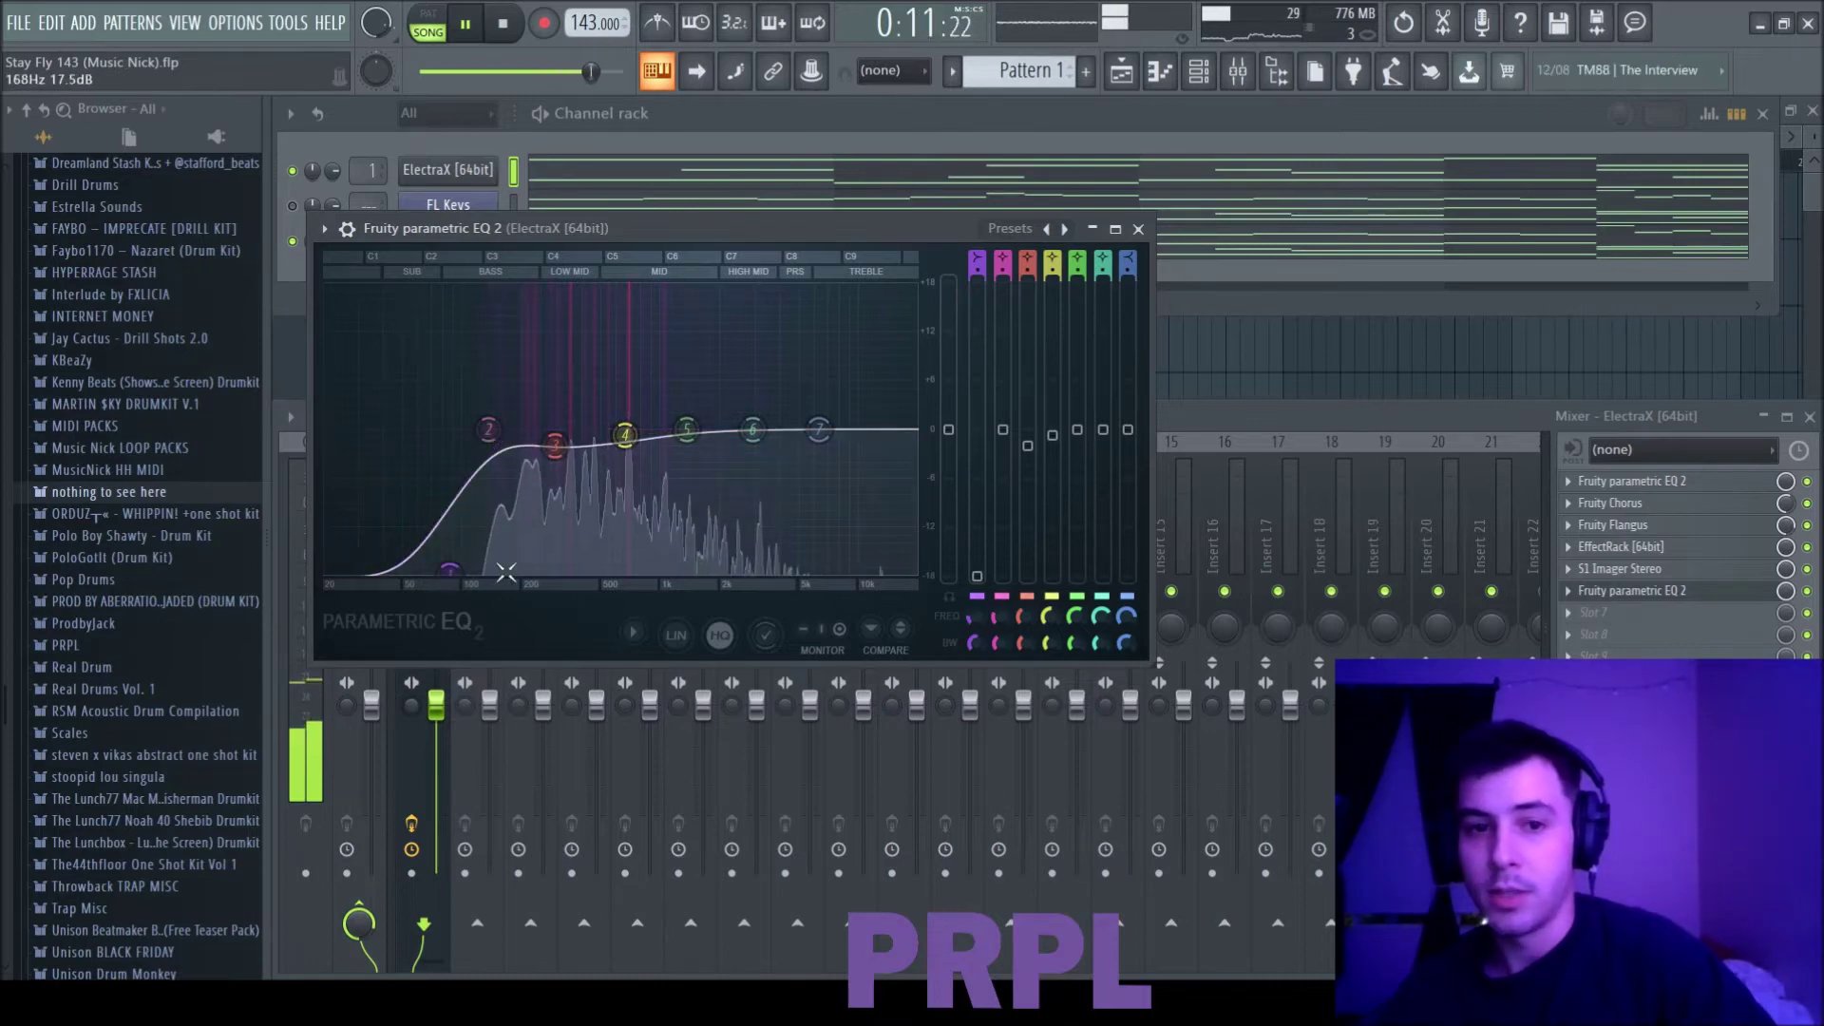
{"action": "key", "text": "Escape"}
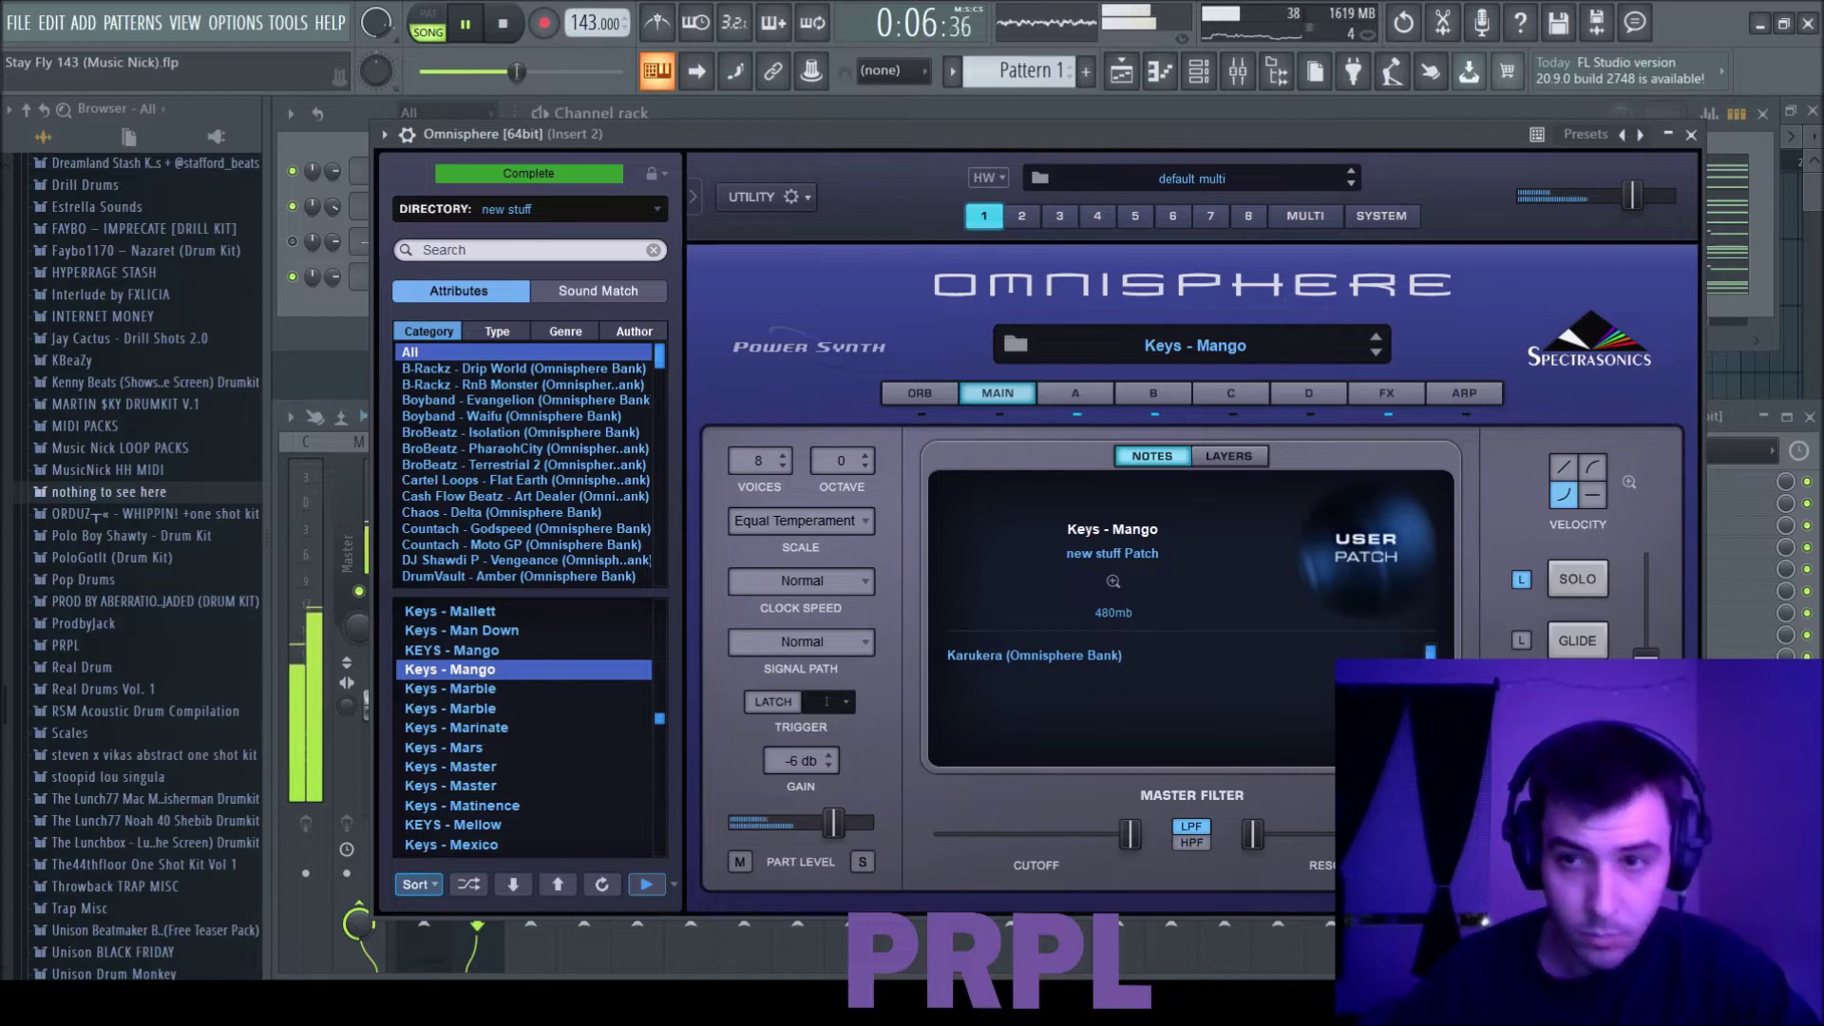
Step: Check the Omnisphere notes in the piano roll, and balance the mixer with ElectraX slightly lower and Omnisphere at 47%
{"action": "left_click", "coordinate": [1692, 136]}
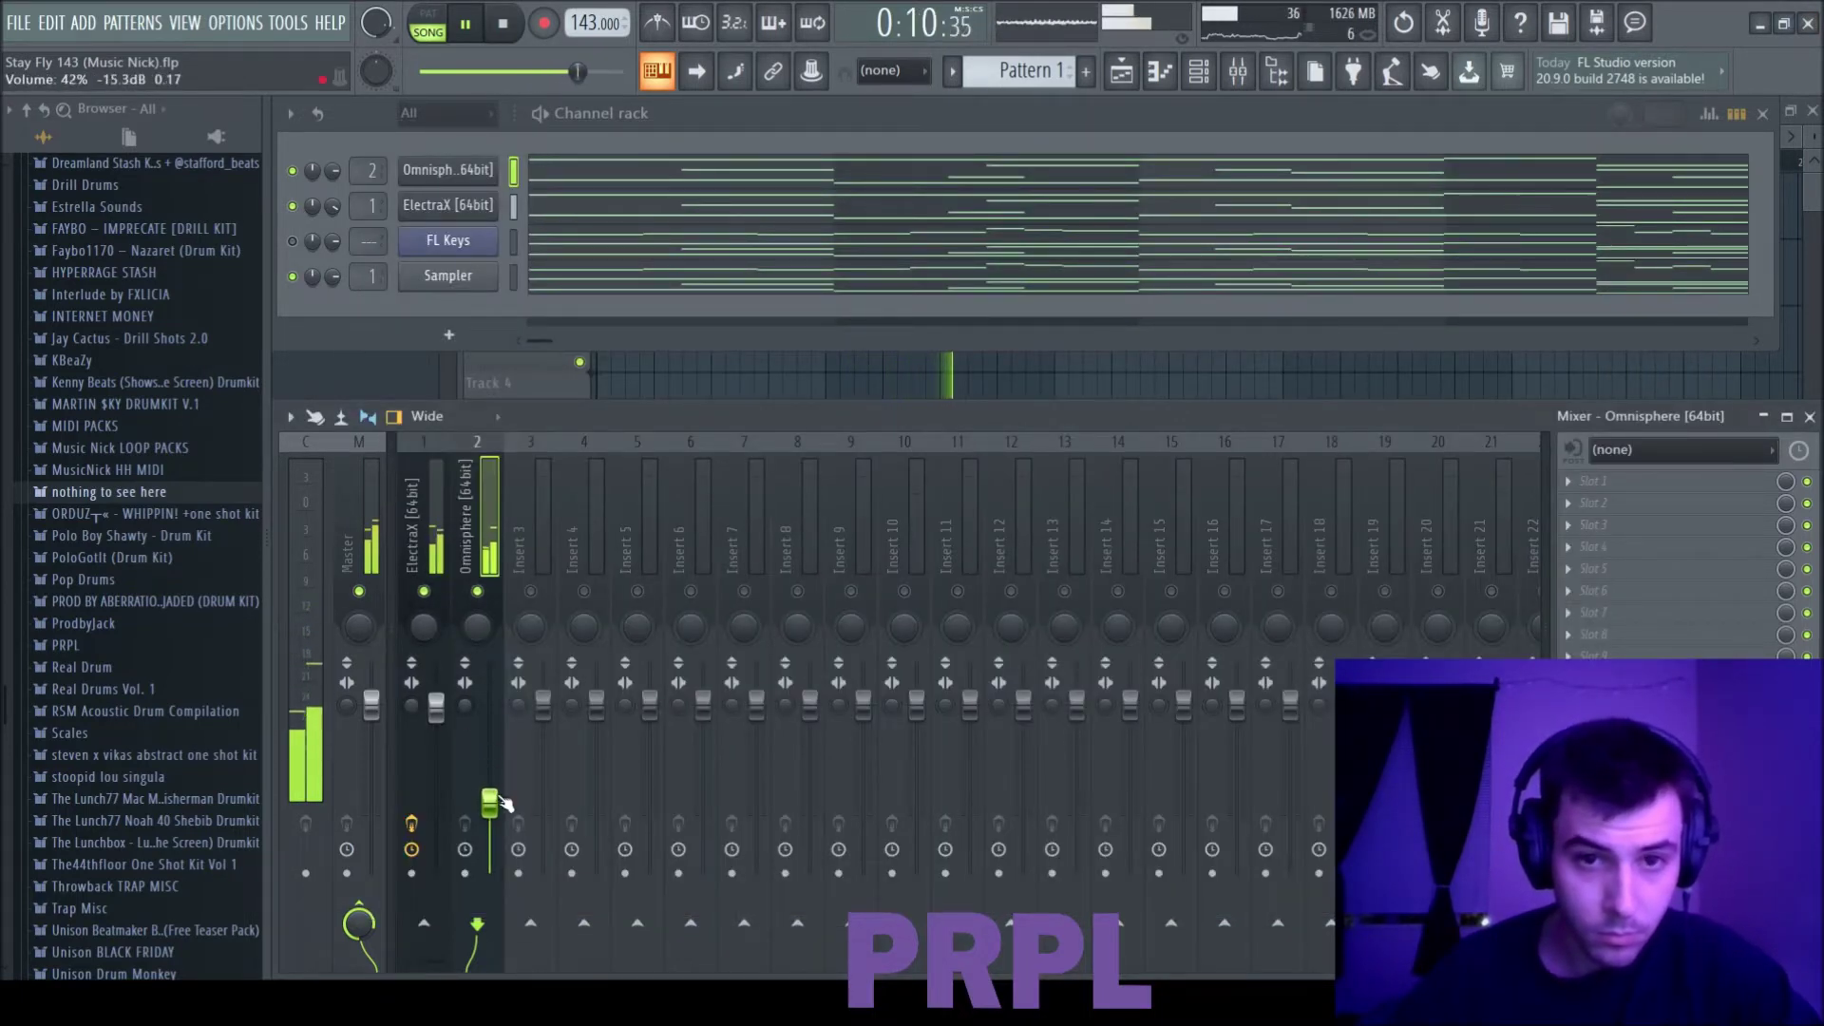
{"action": "left_click", "coordinate": [657, 177]}
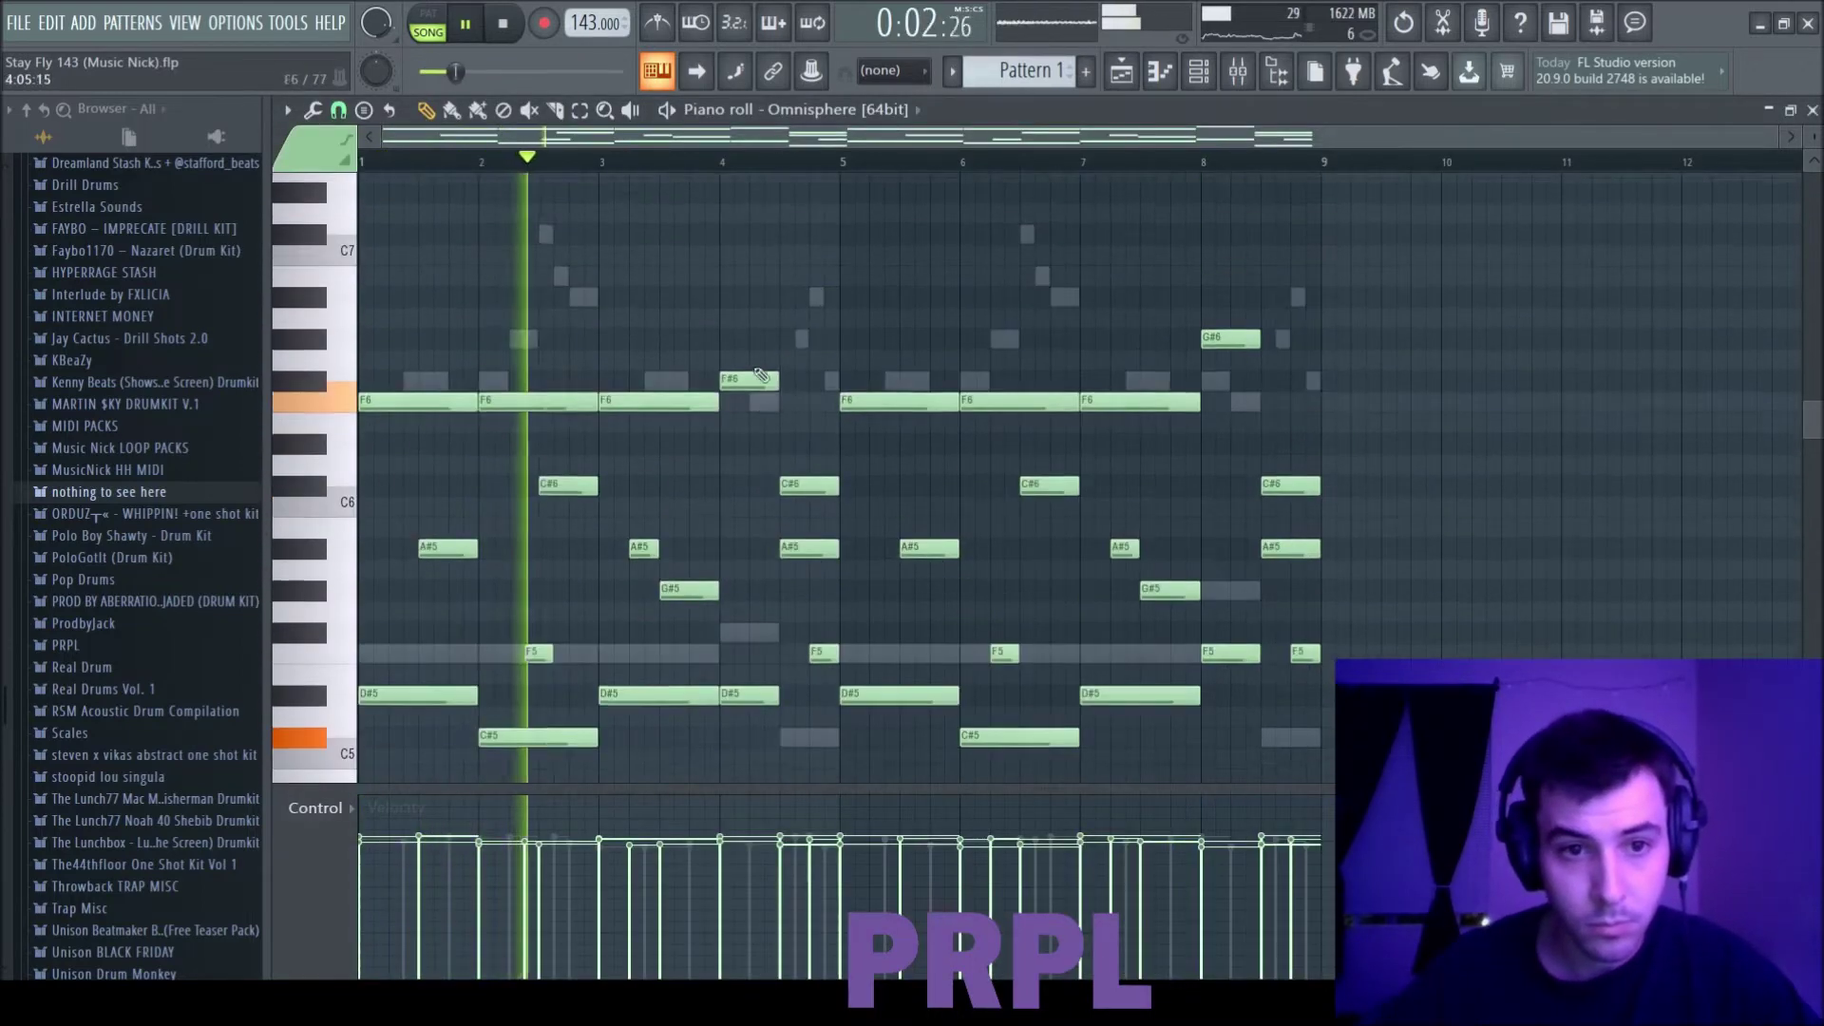
{"action": "scroll", "coordinate": [761, 374], "scroll_direction": "up", "scroll_amount": 3}
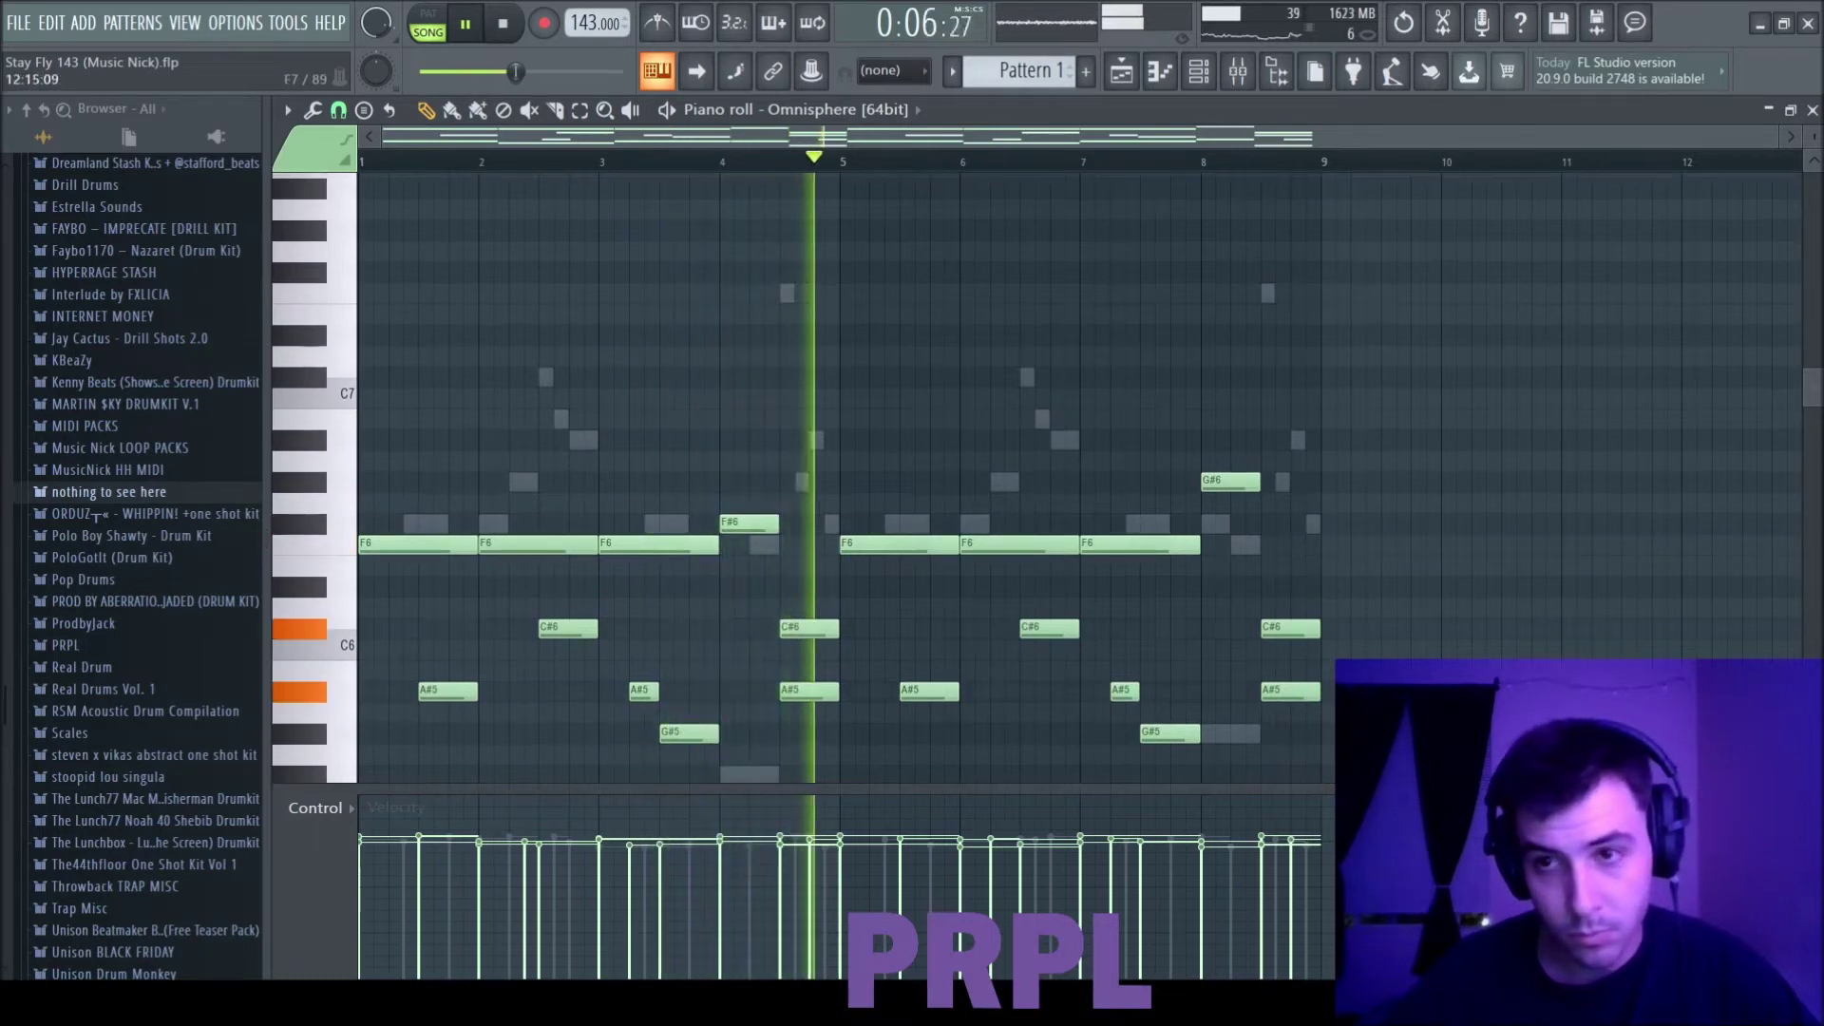
{"action": "left_click", "coordinate": [1812, 127]}
{"action": "left_click_drag", "start_coordinate": [436, 707], "coordinate": [436, 713]}
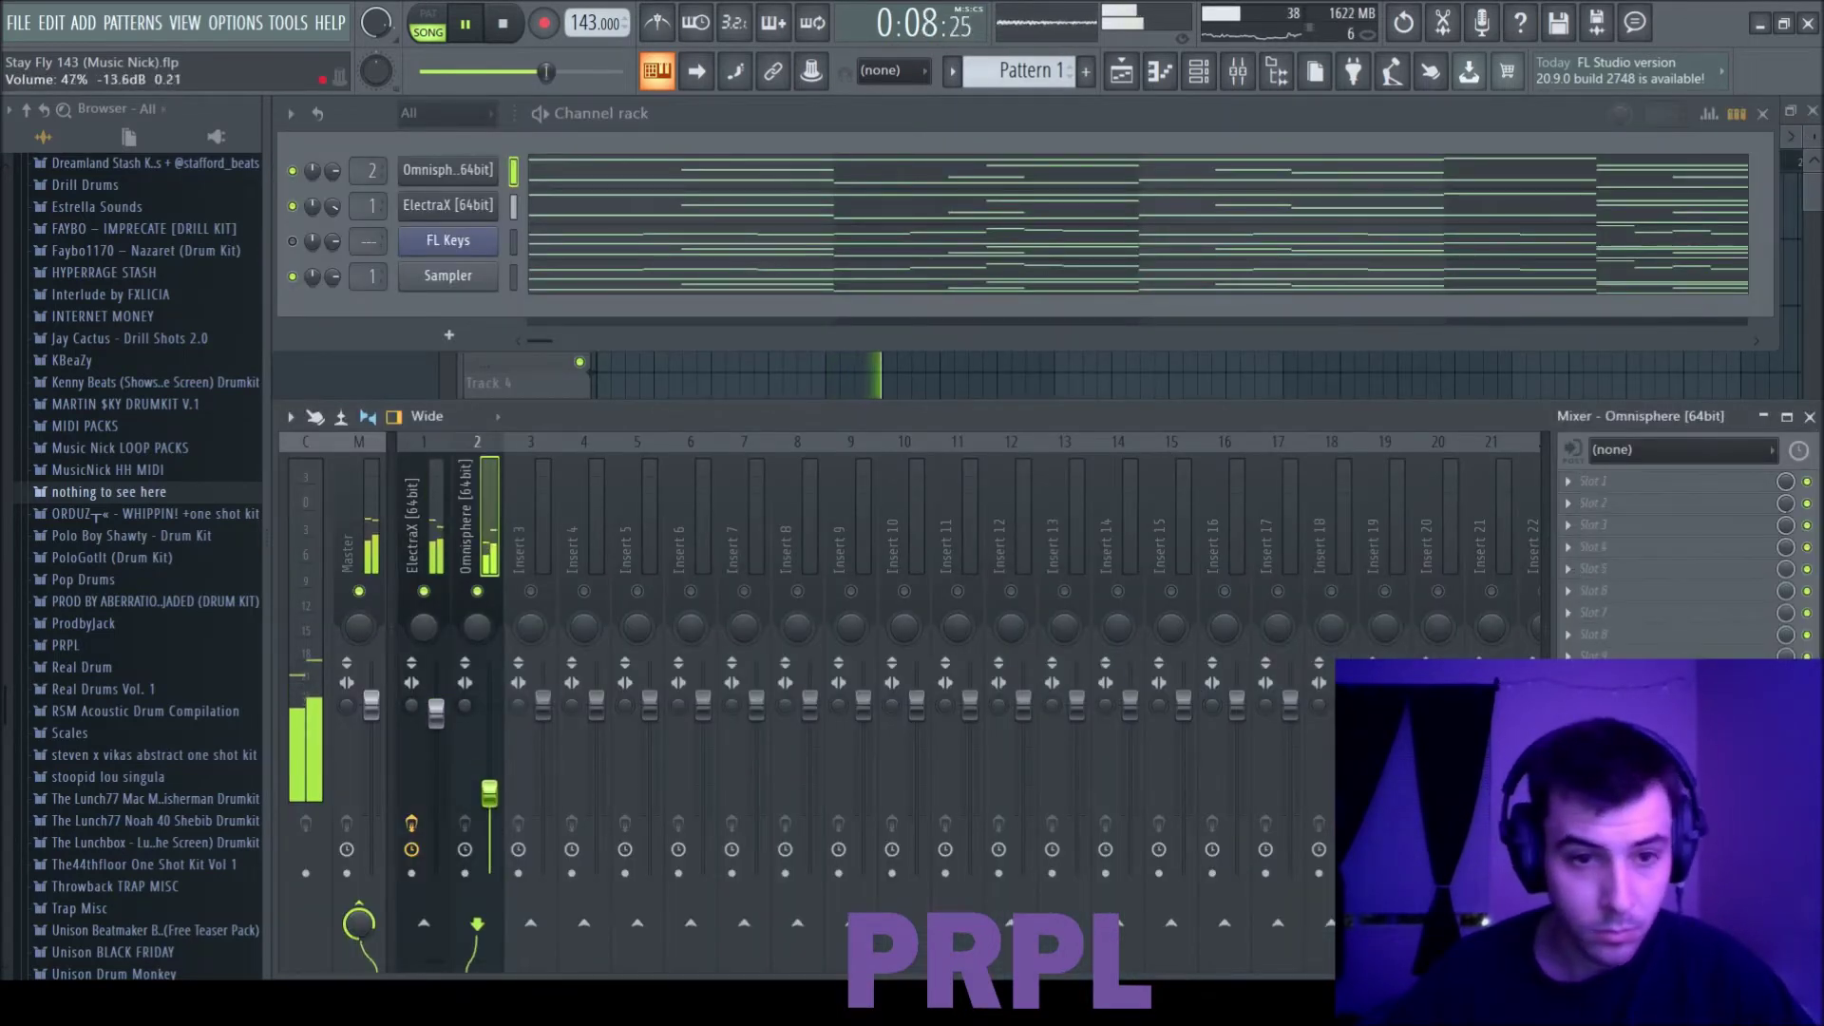
Step: Solo the Omnisphere insert and build its effect chain with Fruity Chorus, EffectRack and Wider at 100%
{"action": "right_click", "coordinate": [489, 605]}
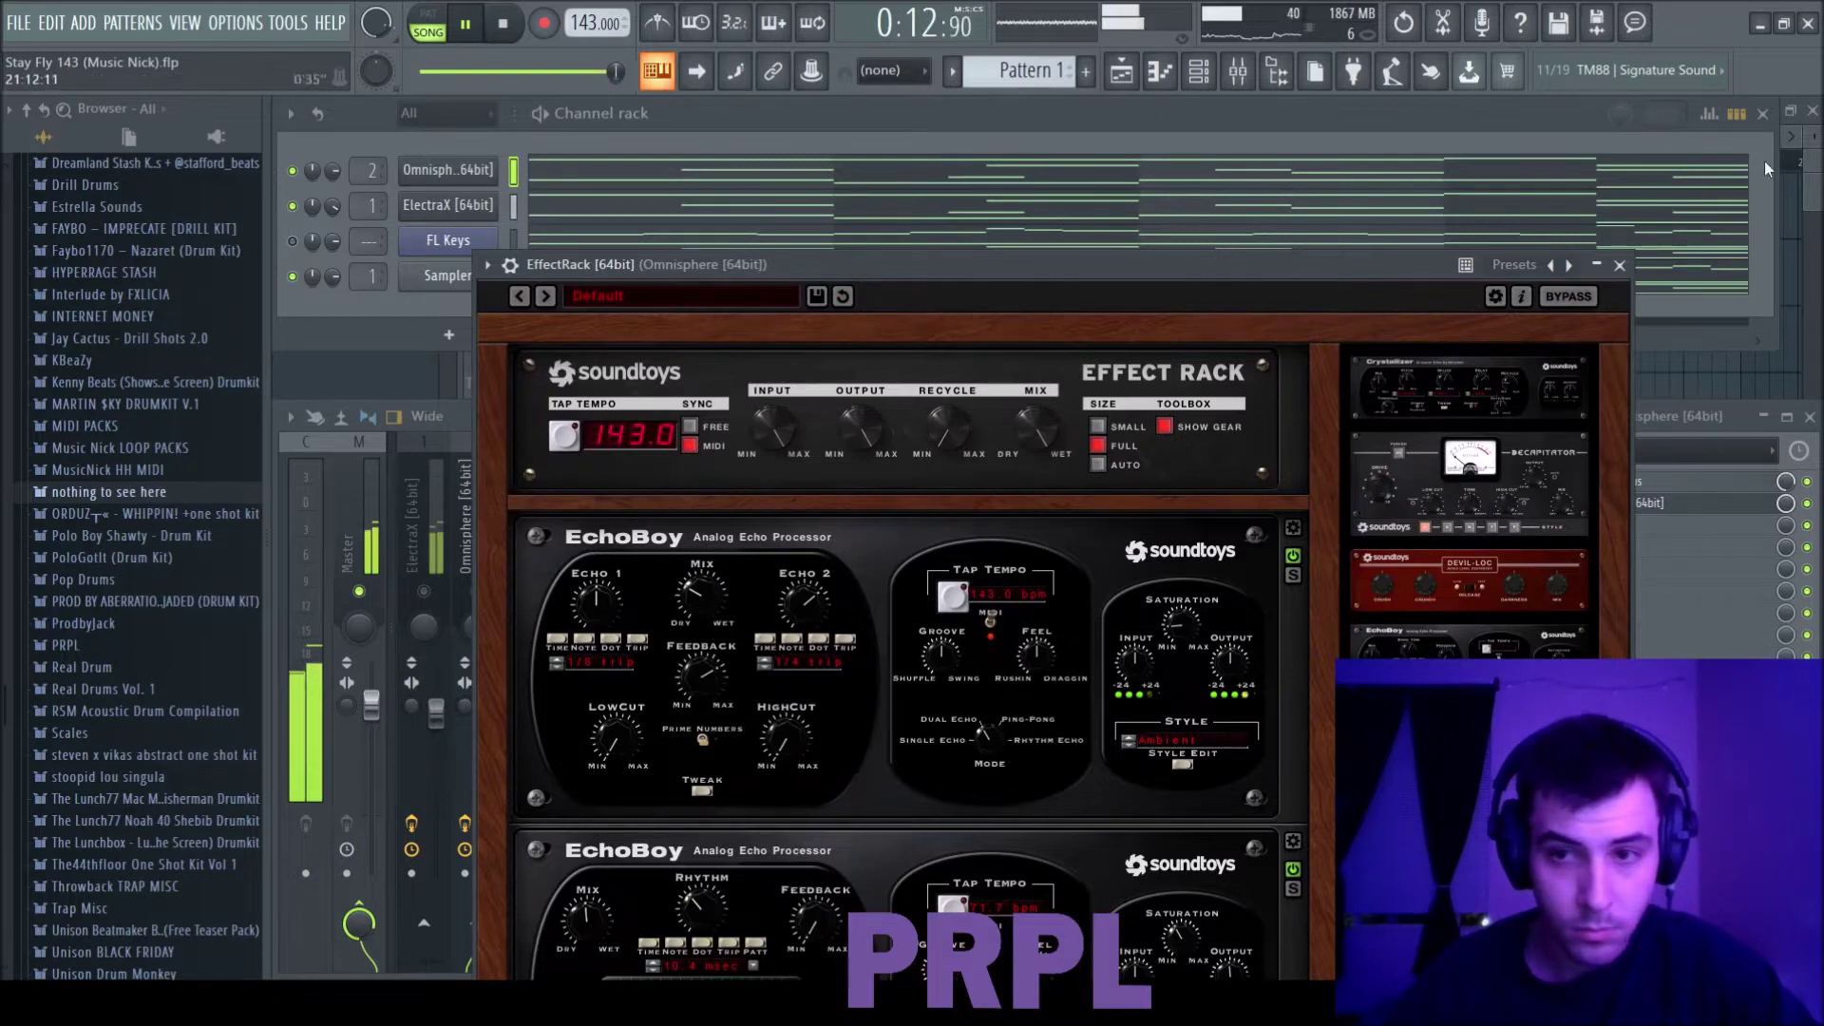
{"action": "left_click", "coordinate": [1620, 267]}
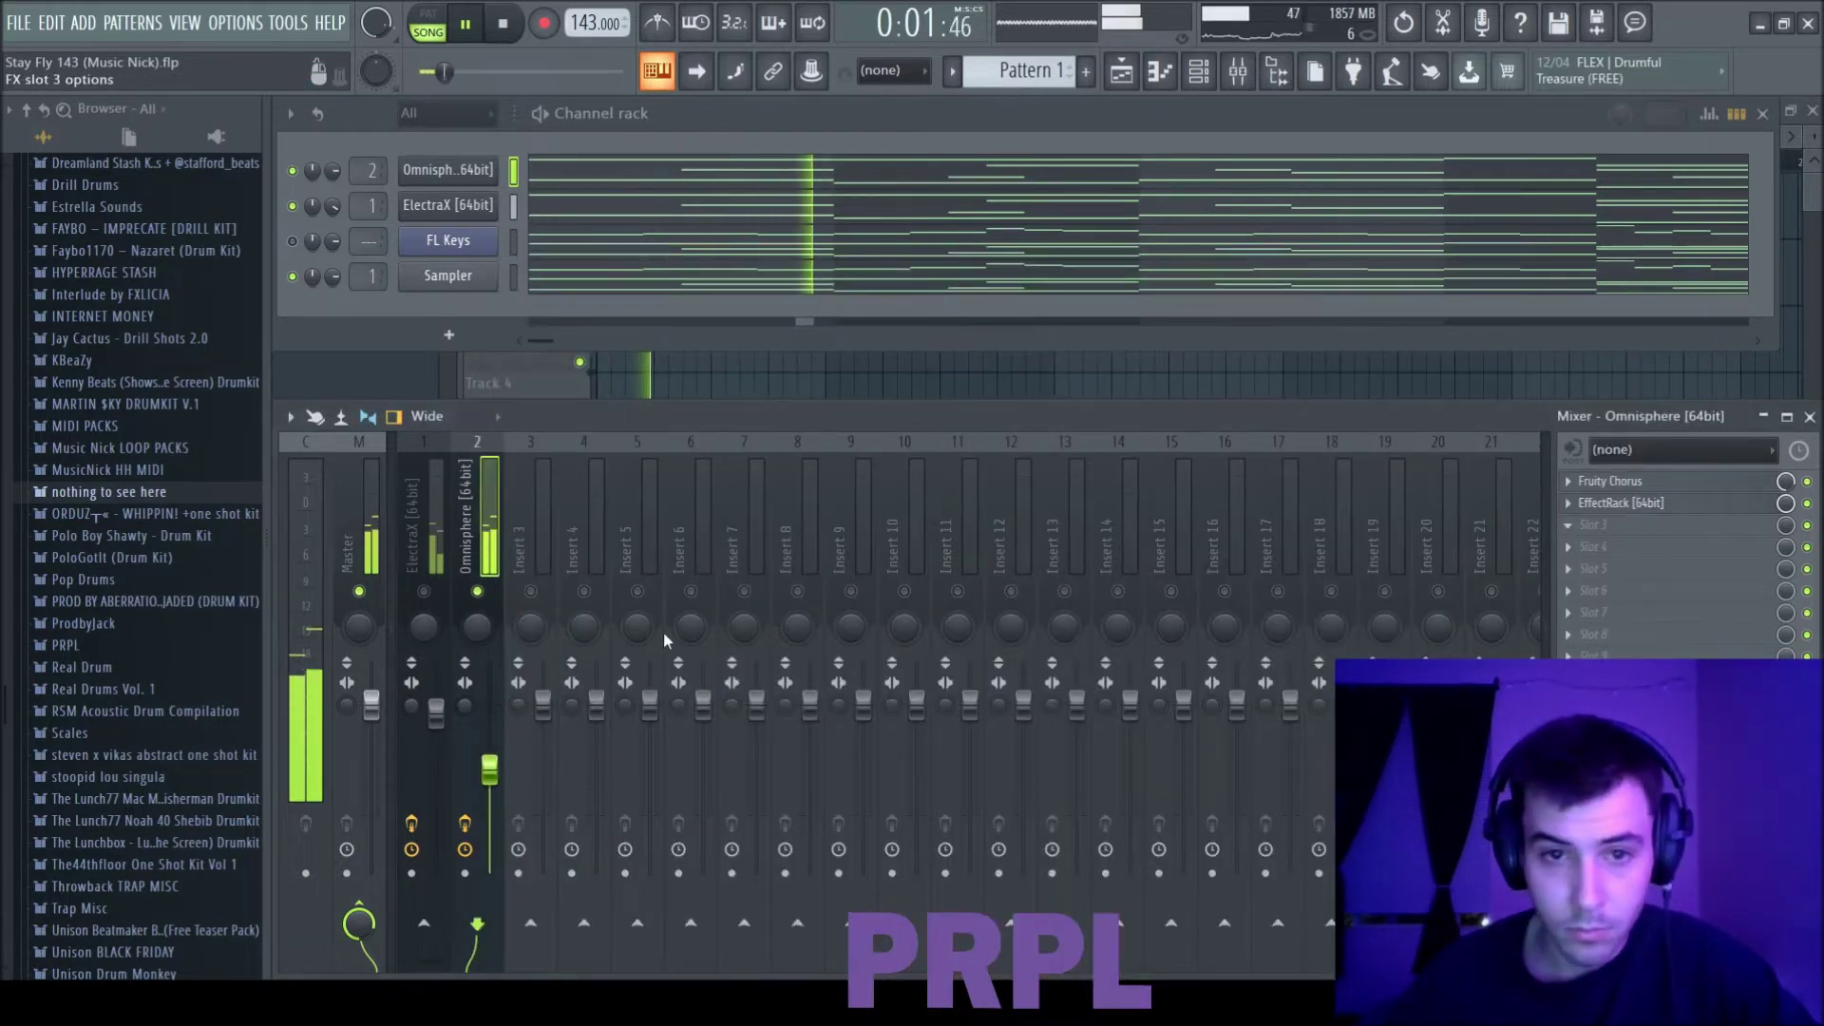
{"action": "left_click", "coordinate": [1423, 138]}
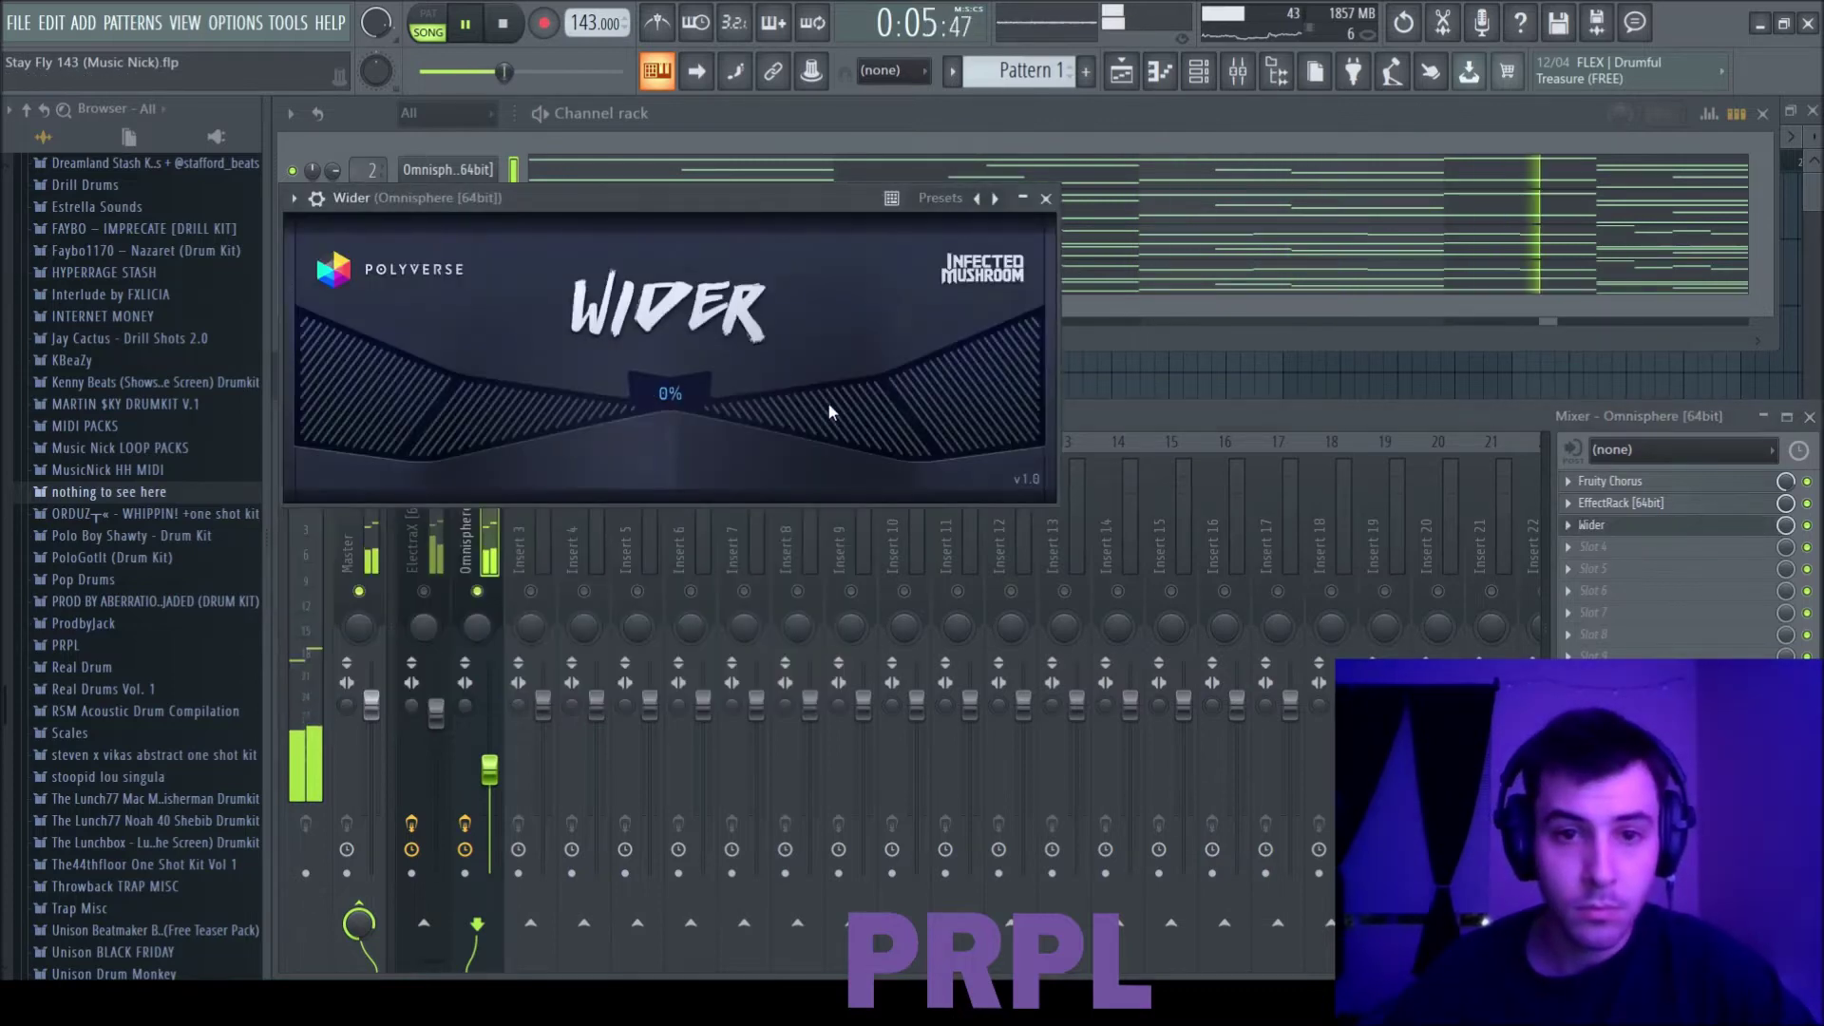
{"action": "left_click", "coordinate": [1049, 199]}
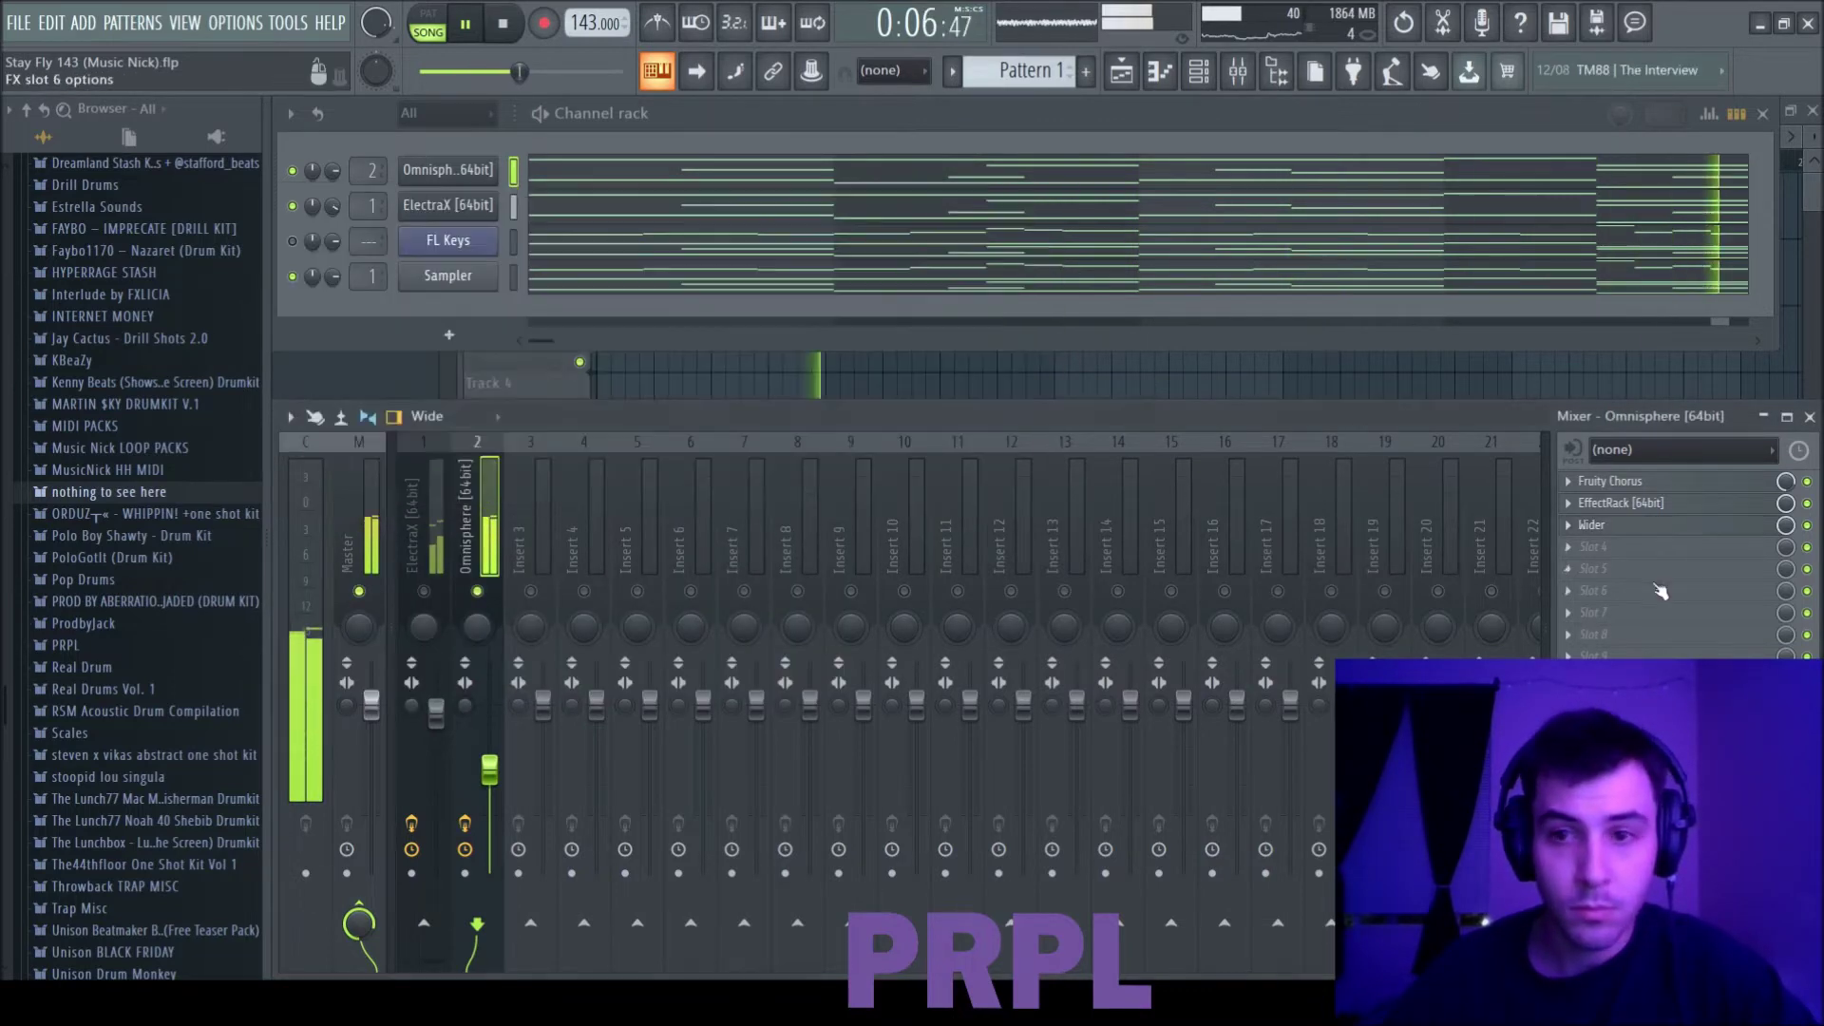
Step: Extend the Omnisphere chain with Drip, two Fruity parametric EQ 2 instances and a second EffectRack
{"action": "left_click", "coordinate": [731, 469]}
{"action": "left_click", "coordinate": [715, 314]}
{"action": "left_click", "coordinate": [430, 458]}
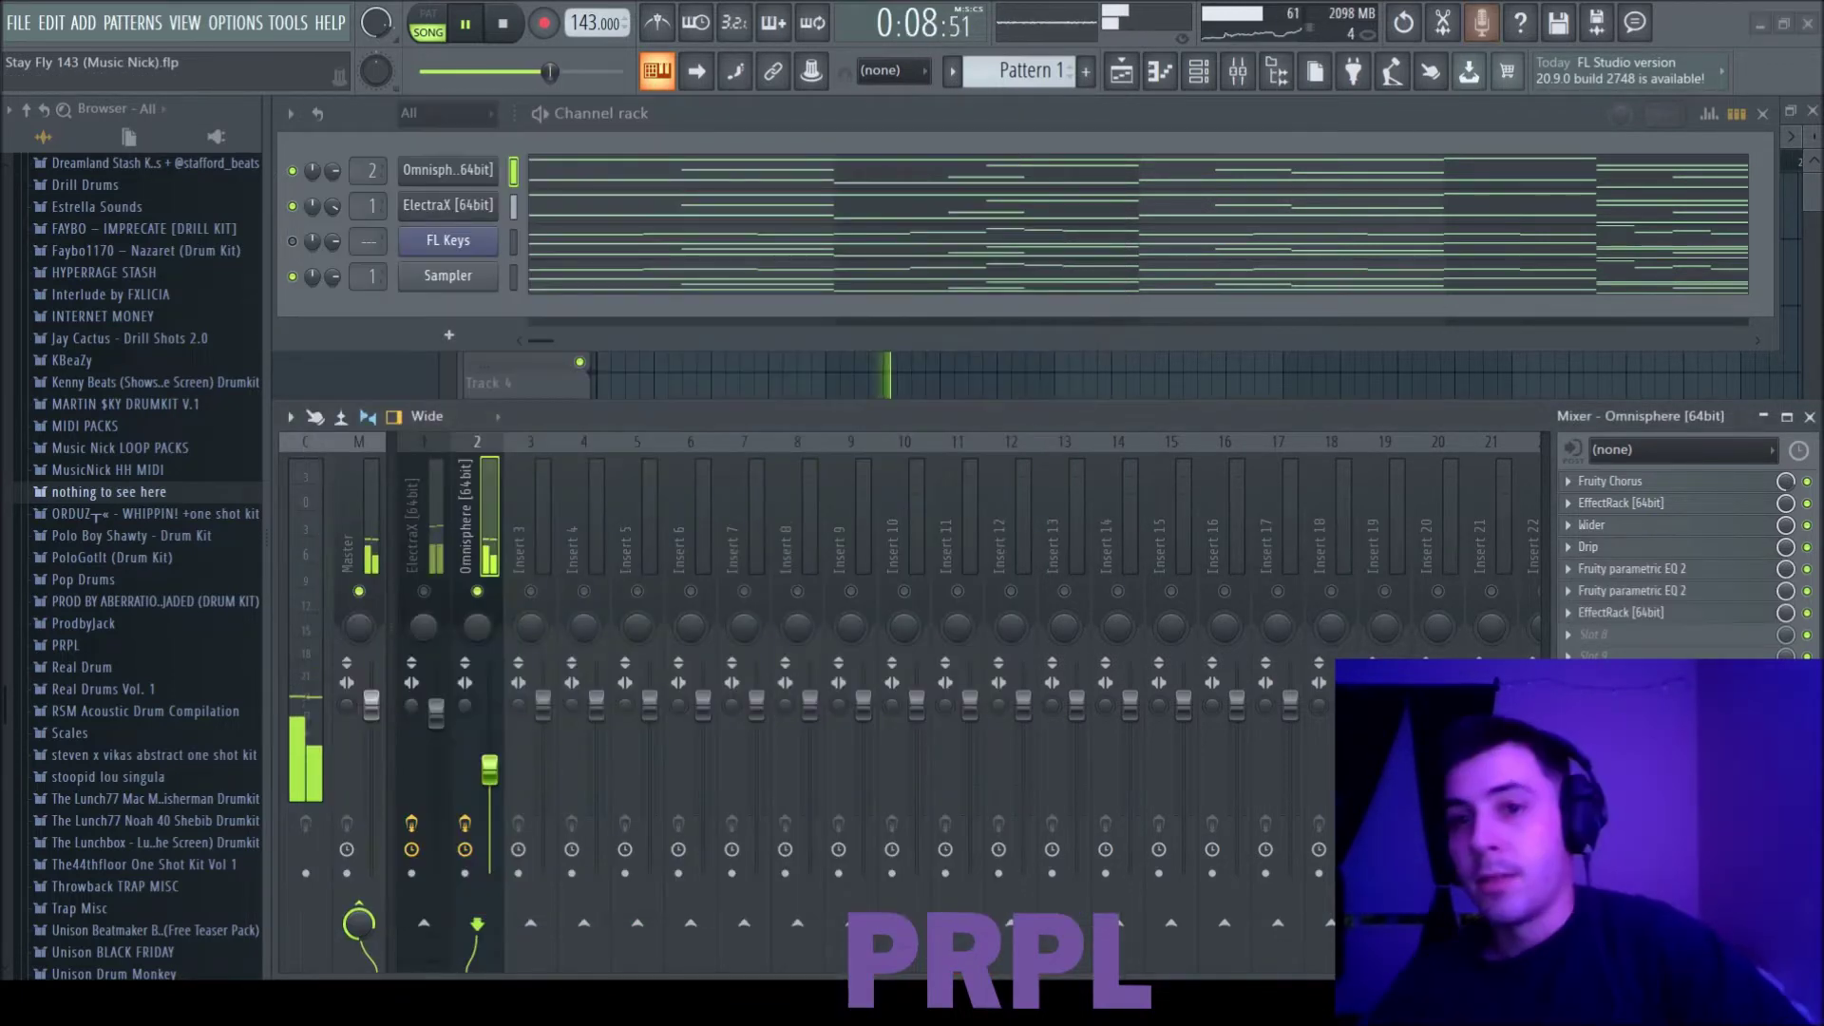
Step: Review the second EffectRack and both Fruity parametric EQ 2 instances on the Omnisphere insert
{"action": "left_click", "coordinate": [1654, 612]}
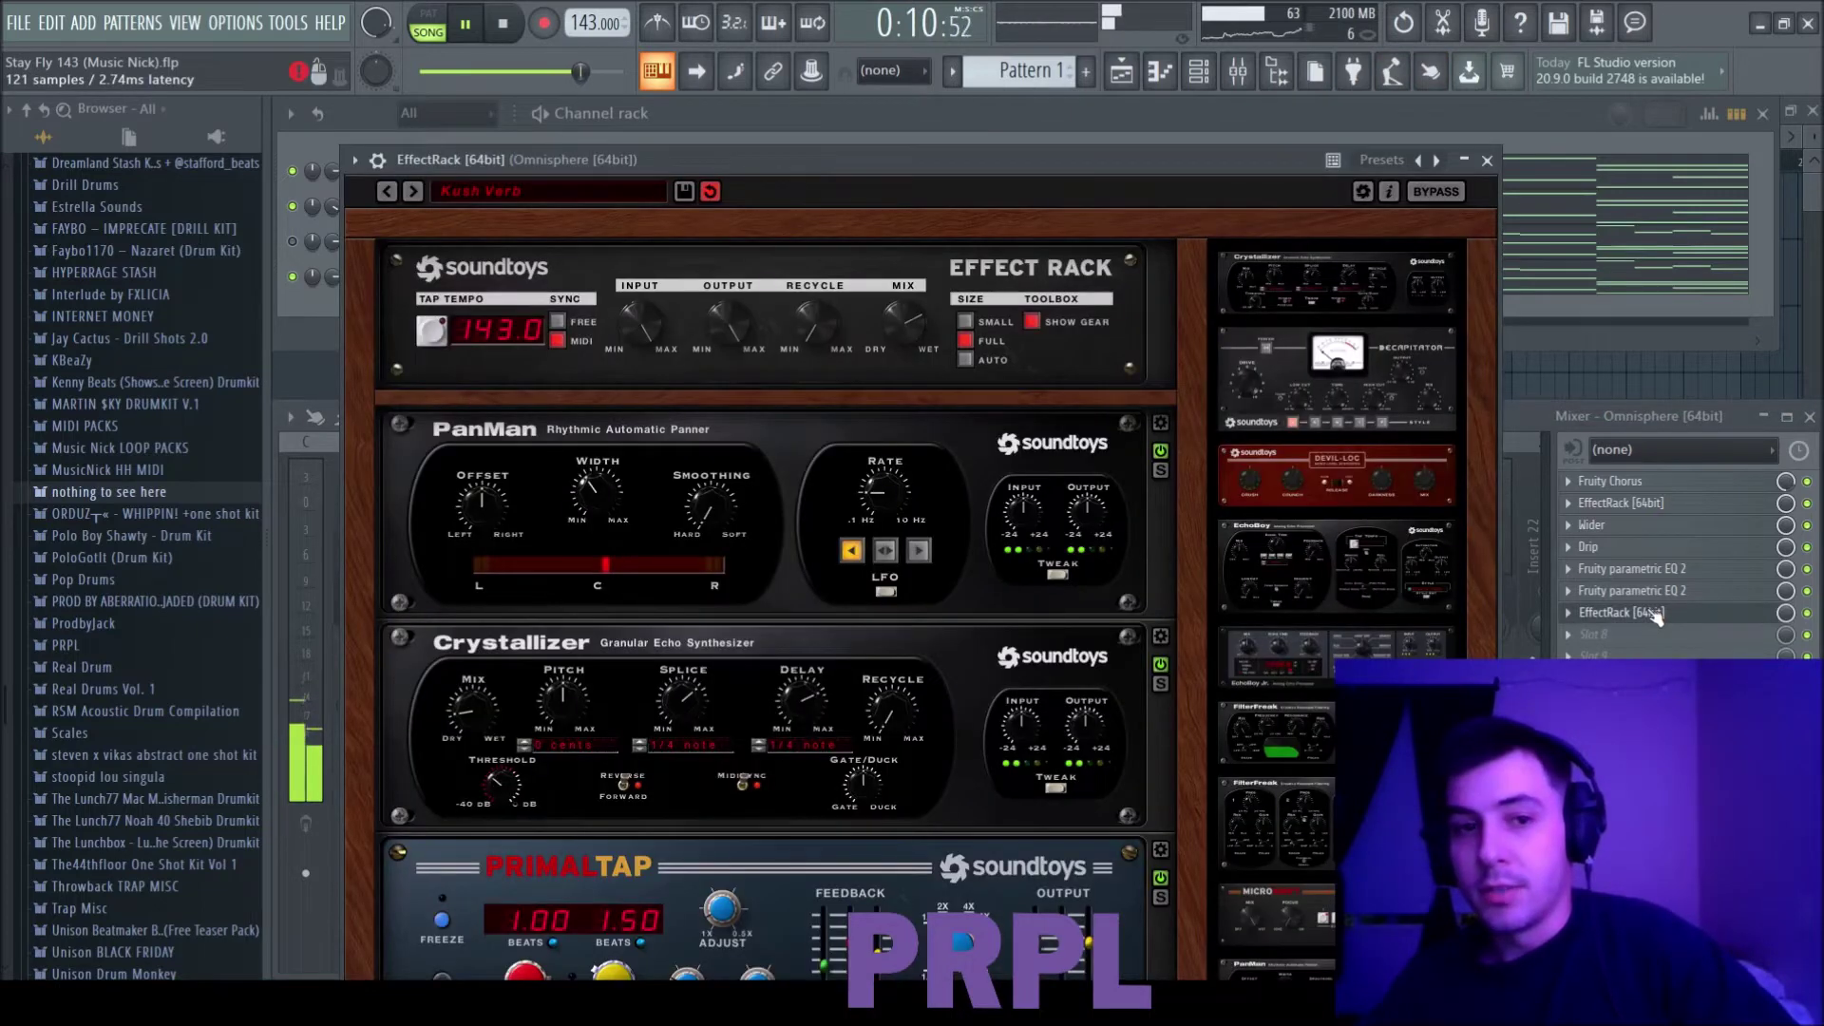
{"action": "mouse_move", "coordinate": [1195, 499]}
{"action": "left_mouse_down"}
{"action": "mouse_move", "coordinate": [1195, 774]}
{"action": "mouse_move", "coordinate": [1199, 475]}
{"action": "left_mouse_up"}
{"action": "left_click", "coordinate": [1488, 161]}
{"action": "left_click", "coordinate": [1615, 591]}
{"action": "left_click", "coordinate": [1615, 590]}
{"action": "left_click", "coordinate": [1633, 568]}
{"action": "left_click", "coordinate": [1632, 571]}
Step: Review the Drip, Wider, first EffectRack and Fruity Chorus settings on the Omnisphere insert
{"action": "left_click", "coordinate": [1628, 549]}
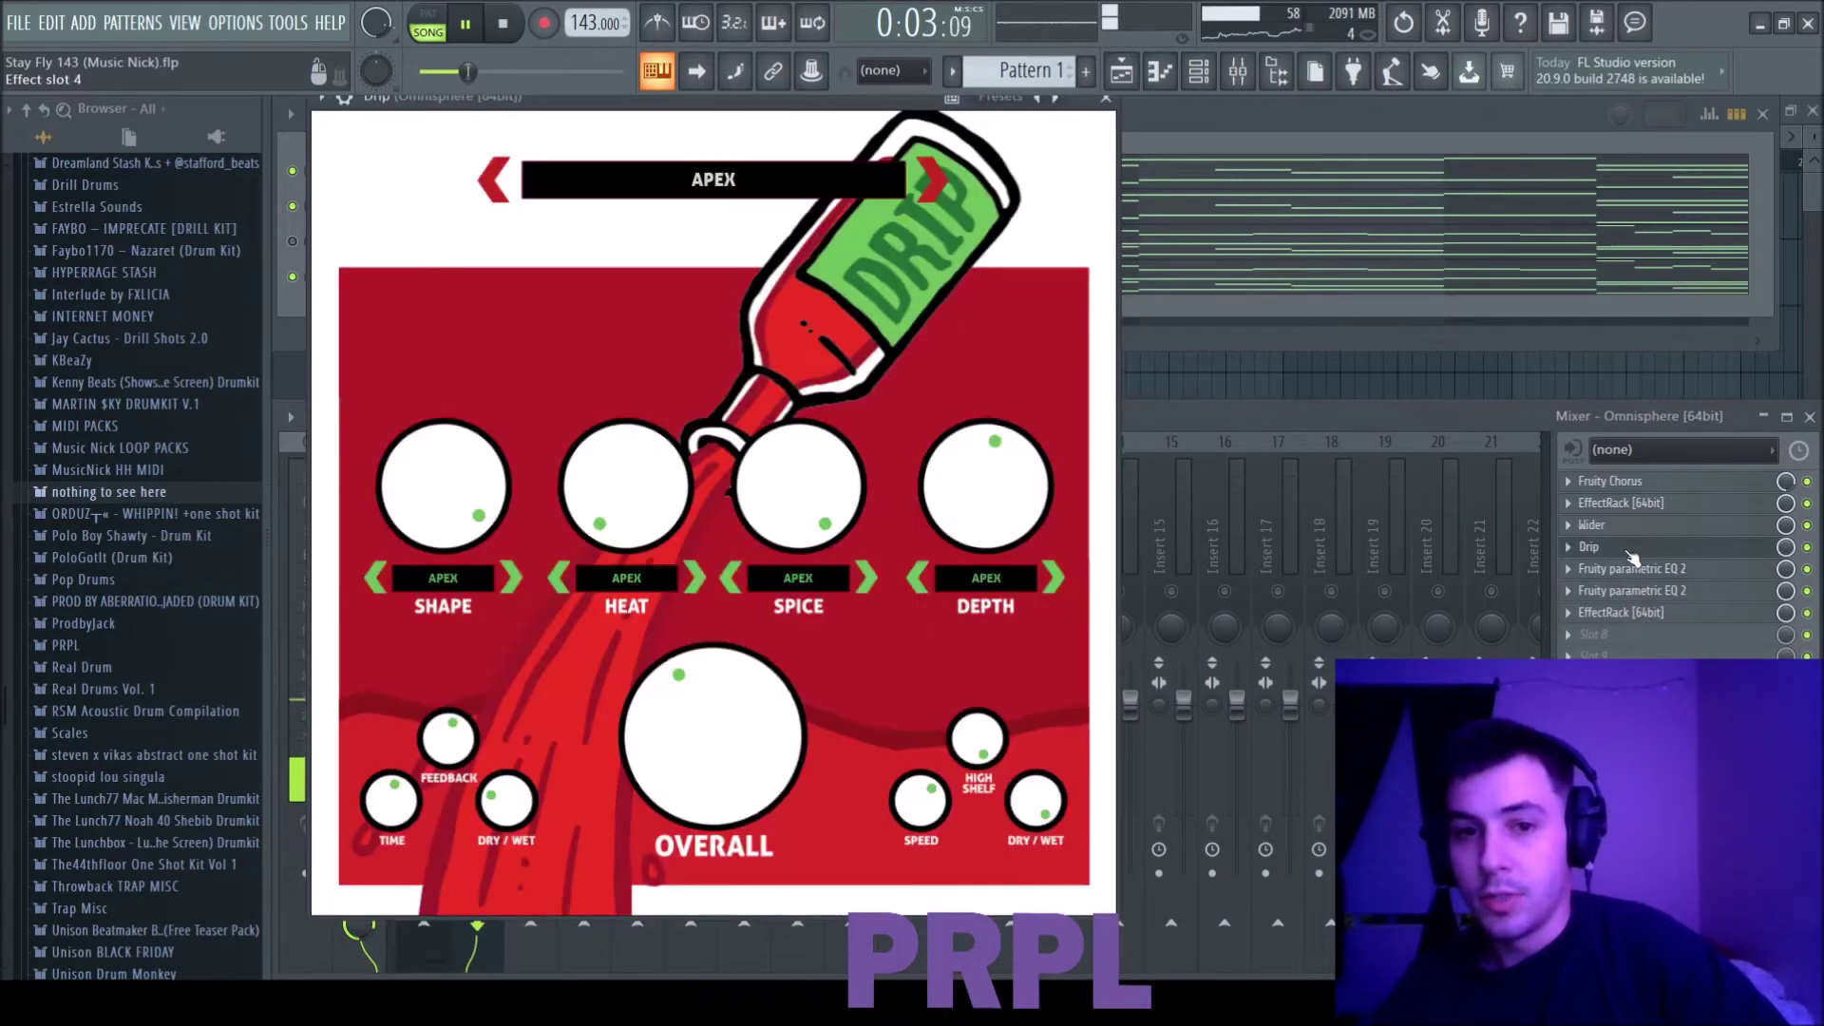
{"action": "left_click", "coordinate": [1628, 549]}
{"action": "left_click", "coordinate": [1630, 530]}
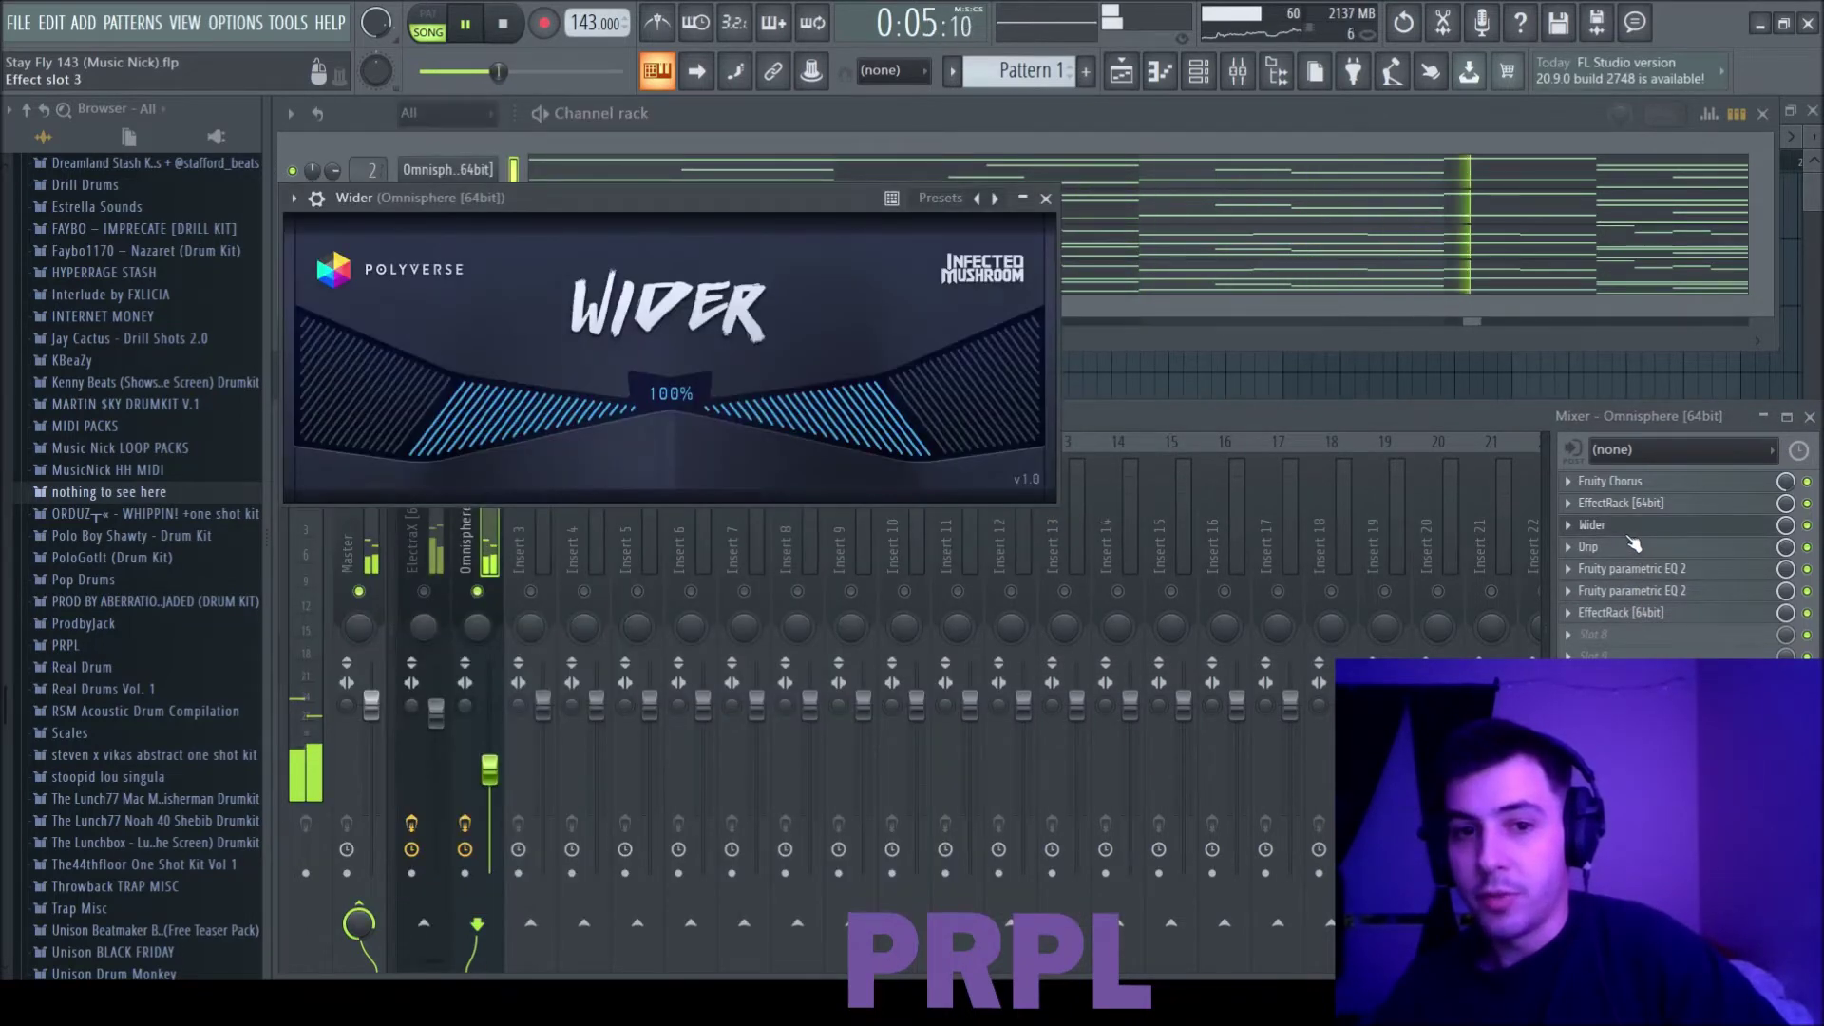
{"action": "left_click", "coordinate": [1629, 527]}
{"action": "left_click", "coordinate": [1620, 503]}
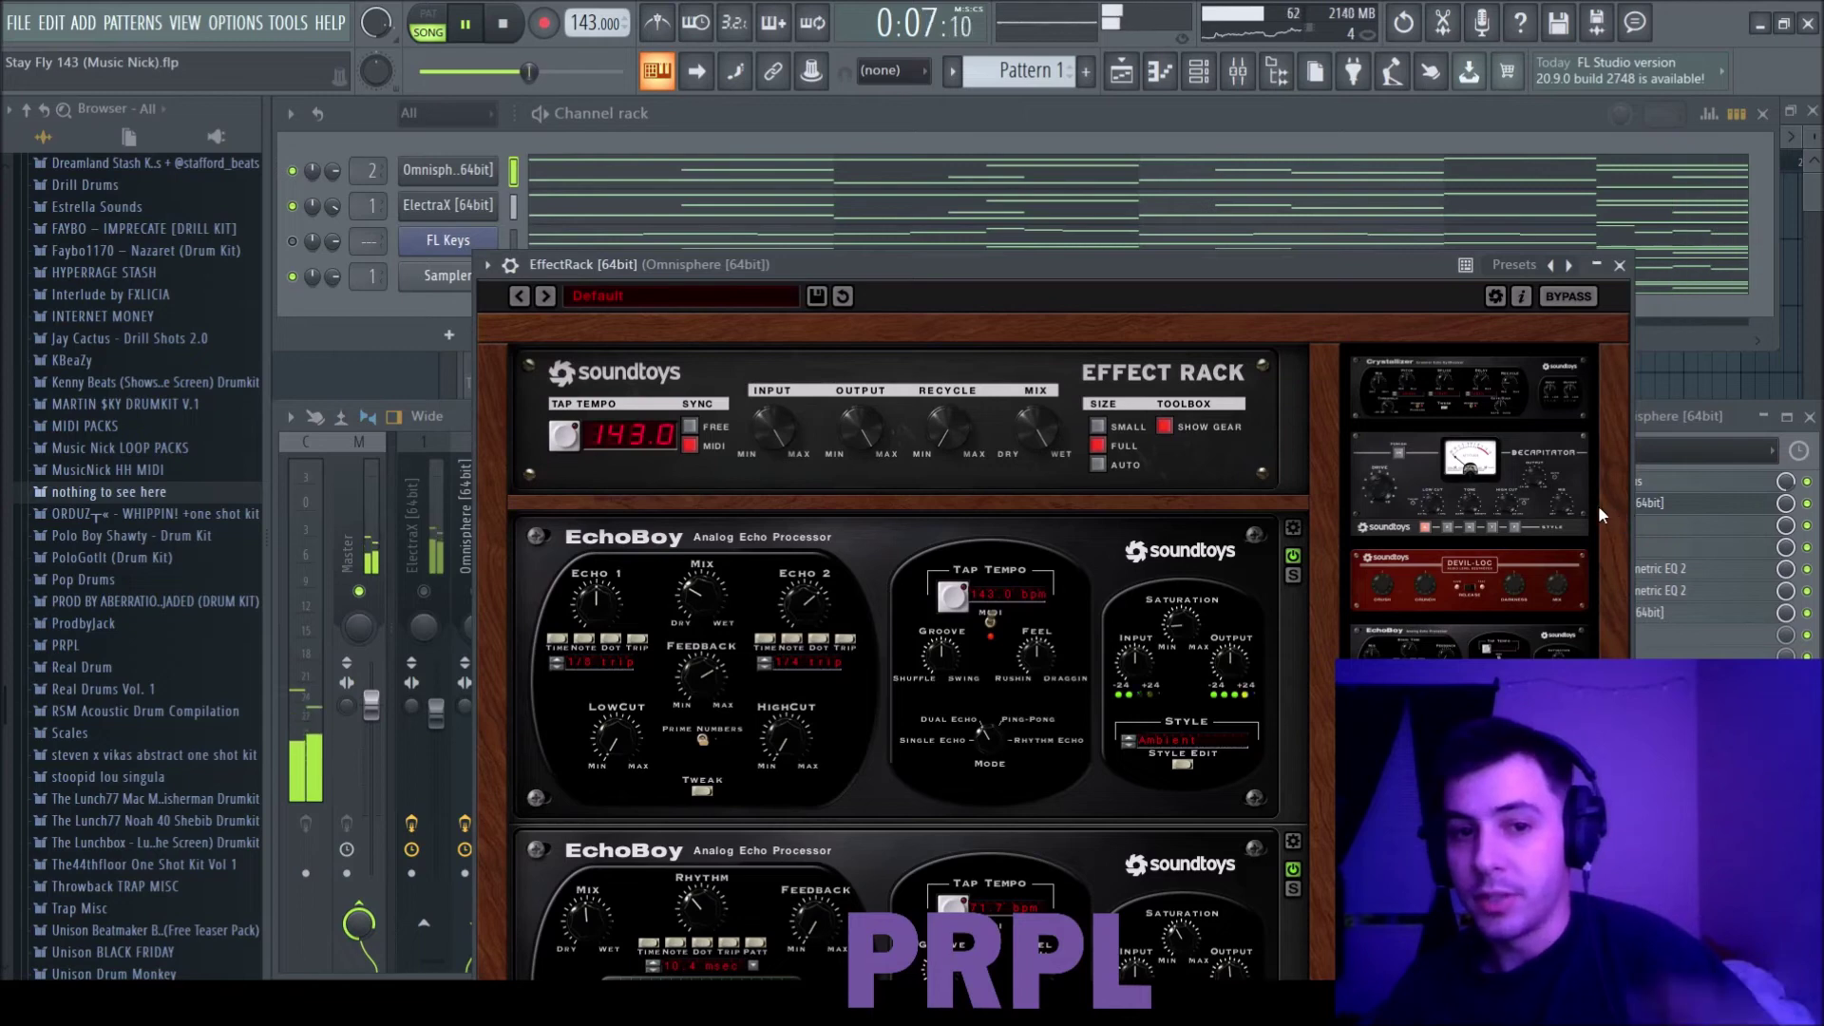
{"action": "left_click", "coordinate": [1620, 266]}
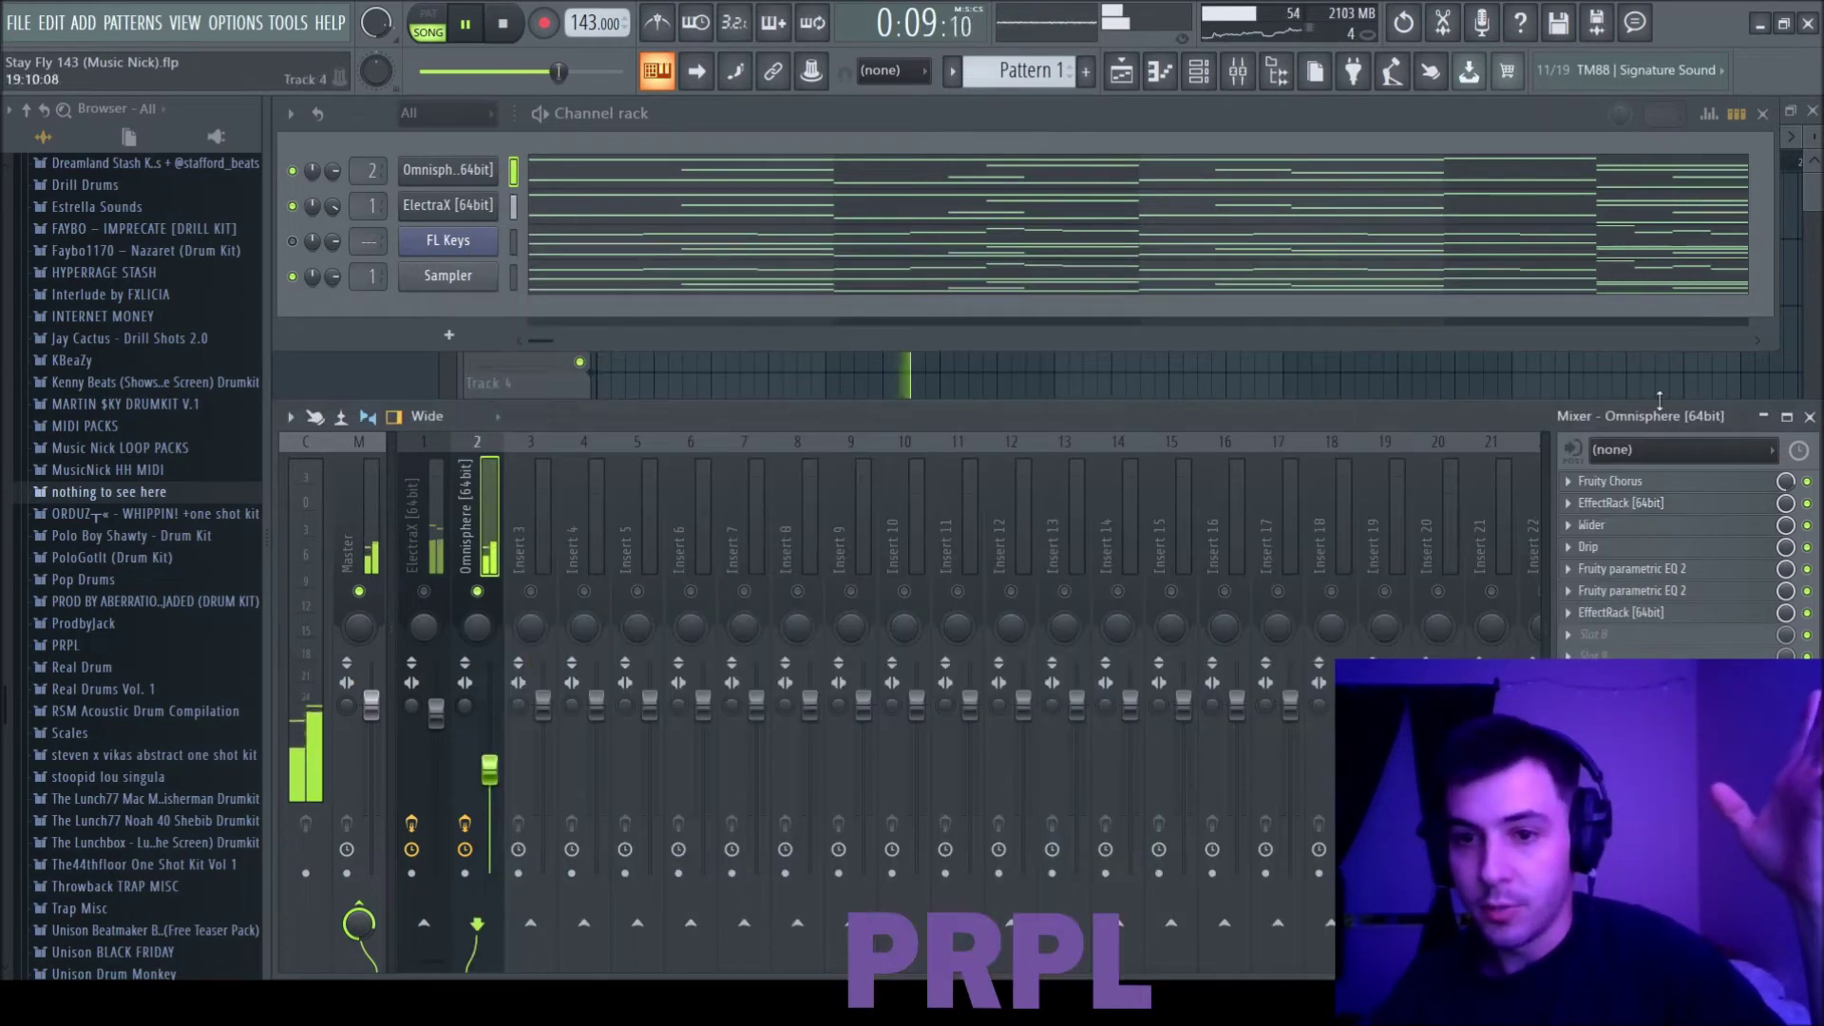
{"action": "left_click", "coordinate": [1641, 483]}
{"action": "left_click", "coordinate": [1047, 372]}
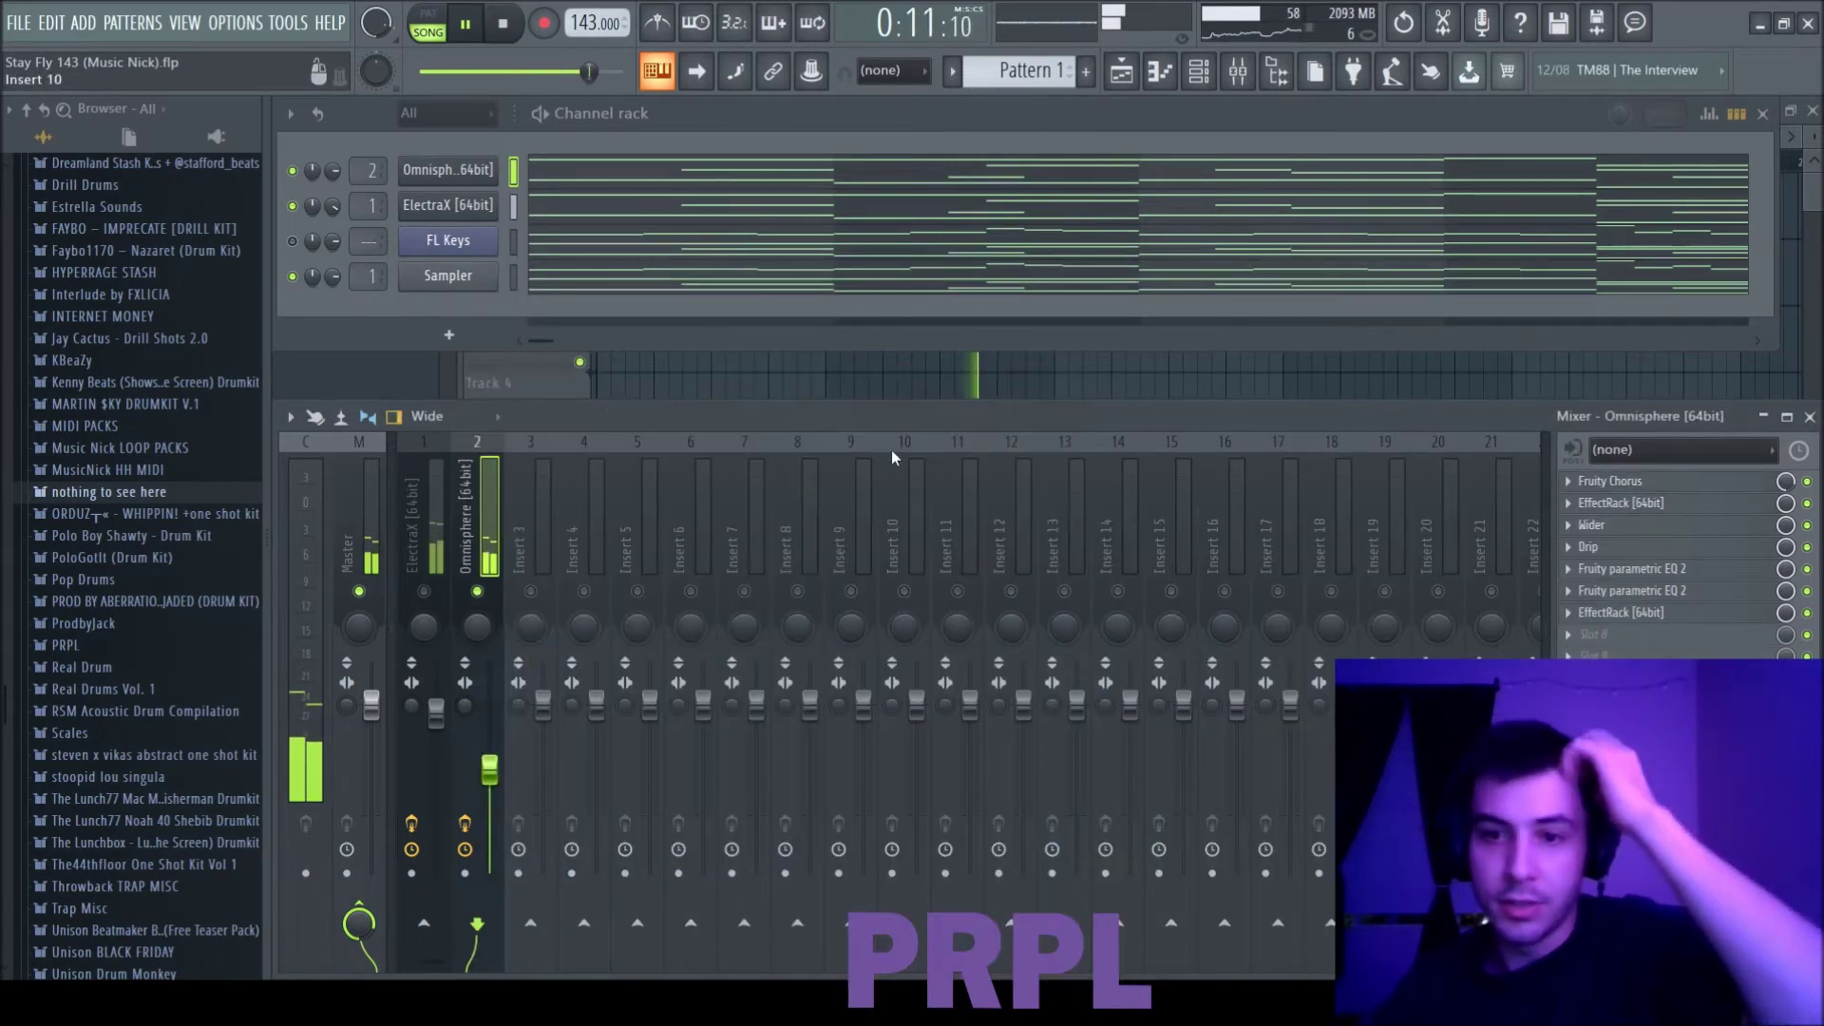
Step: Bring ElectraX back into the mix, lower its fader and set the Omnisphere volume to 55%
{"action": "left_click", "coordinate": [424, 591]}
{"action": "left_click_drag", "start_coordinate": [439, 716], "coordinate": [451, 755]}
{"action": "left_click", "coordinate": [488, 769]}
{"action": "left_click", "coordinate": [477, 592]}
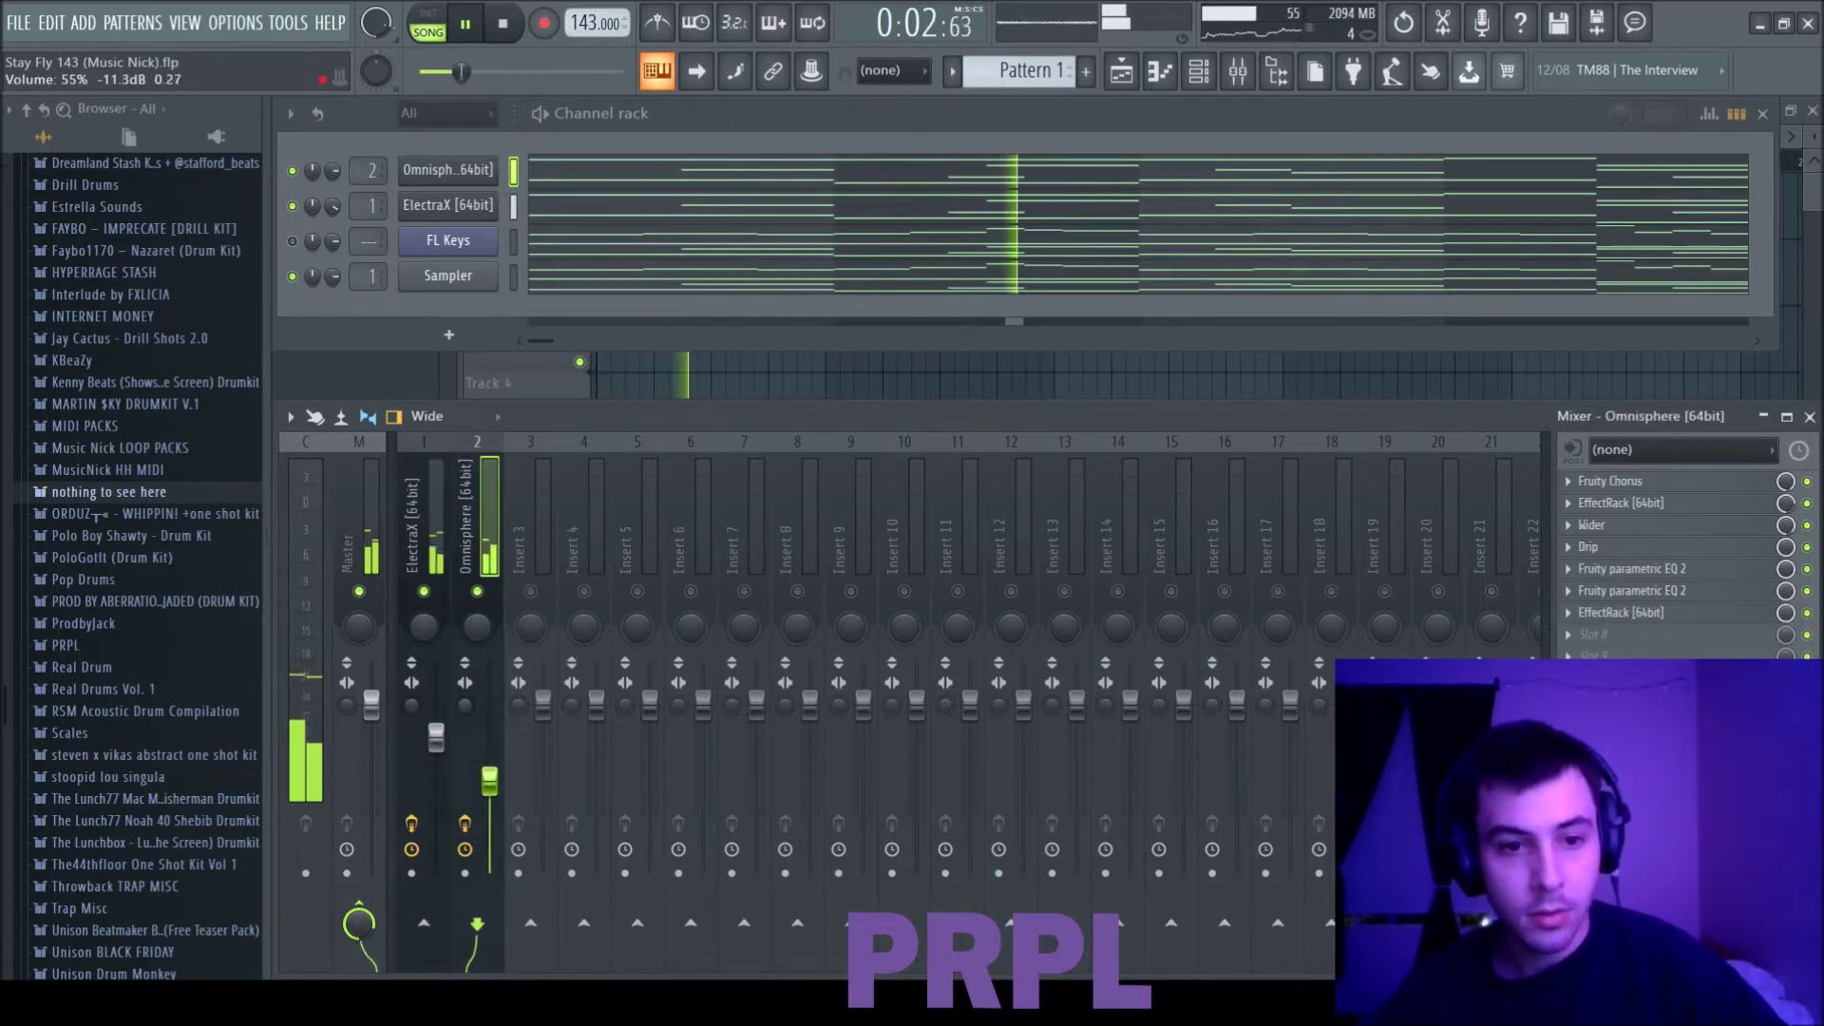
Step: Rebalance the Omnisphere and ElectraX insert levels, raising the Omnisphere mixer fader slightly
{"action": "left_click", "coordinate": [477, 592]}
{"action": "left_click_drag", "start_coordinate": [483, 760], "coordinate": [436, 739]}
{"action": "left_click", "coordinate": [488, 779]}
{"action": "left_click", "coordinate": [487, 772]}
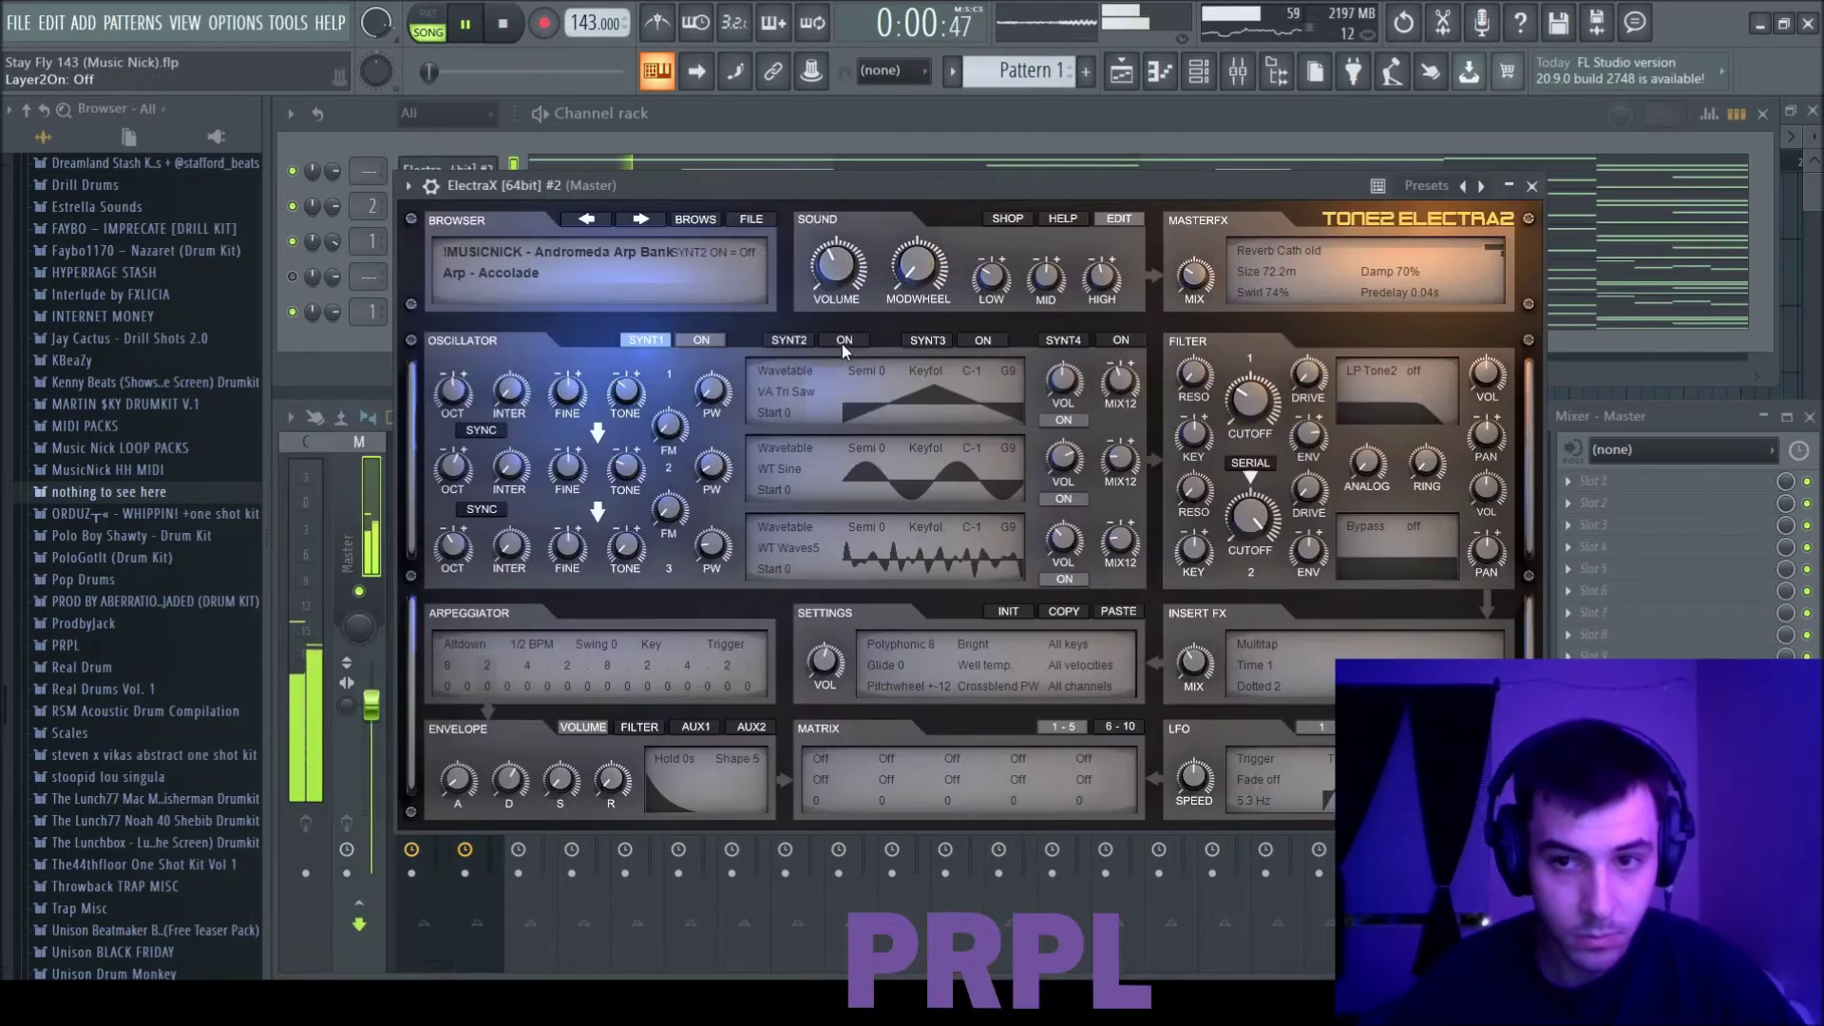
Step: Try shifting the second ElectraX's notes down an octave and back up in its piano roll
{"action": "left_click", "coordinate": [1531, 186]}
{"action": "left_click", "coordinate": [1540, 179]}
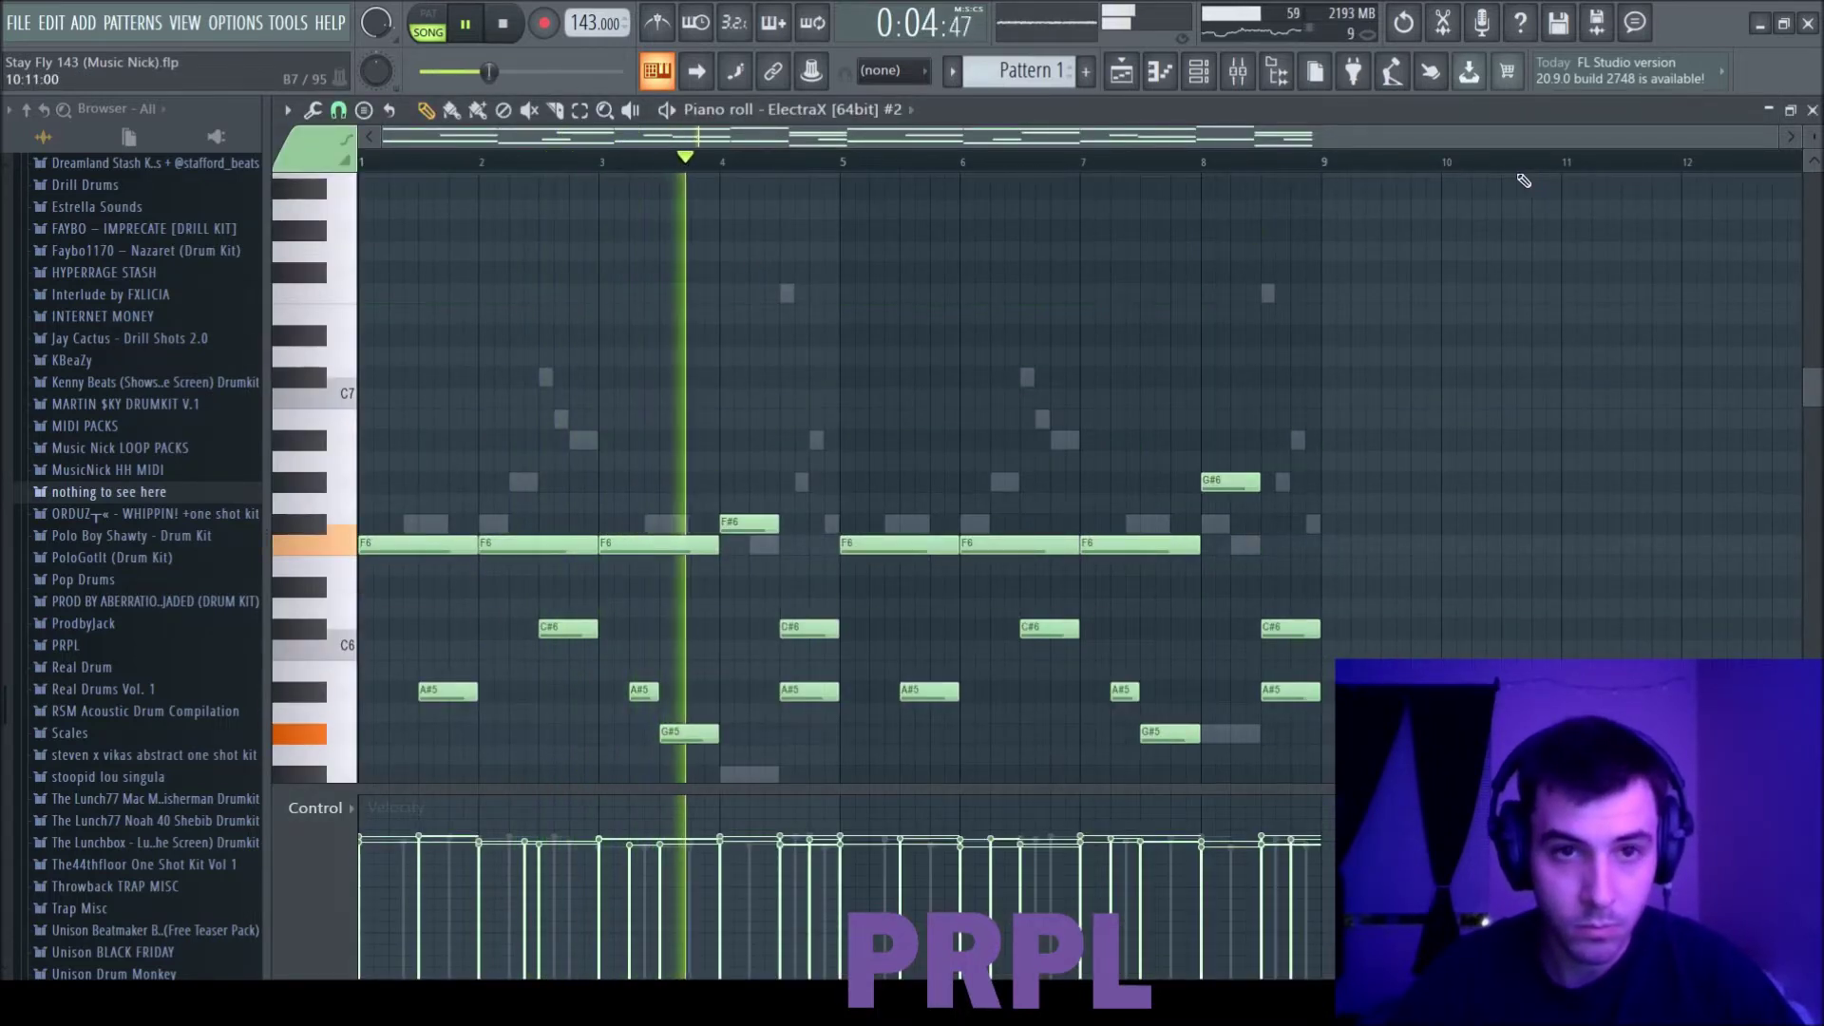
{"action": "key", "text": "ctrl+Down"}
{"action": "key", "text": "ctrl+Up"}
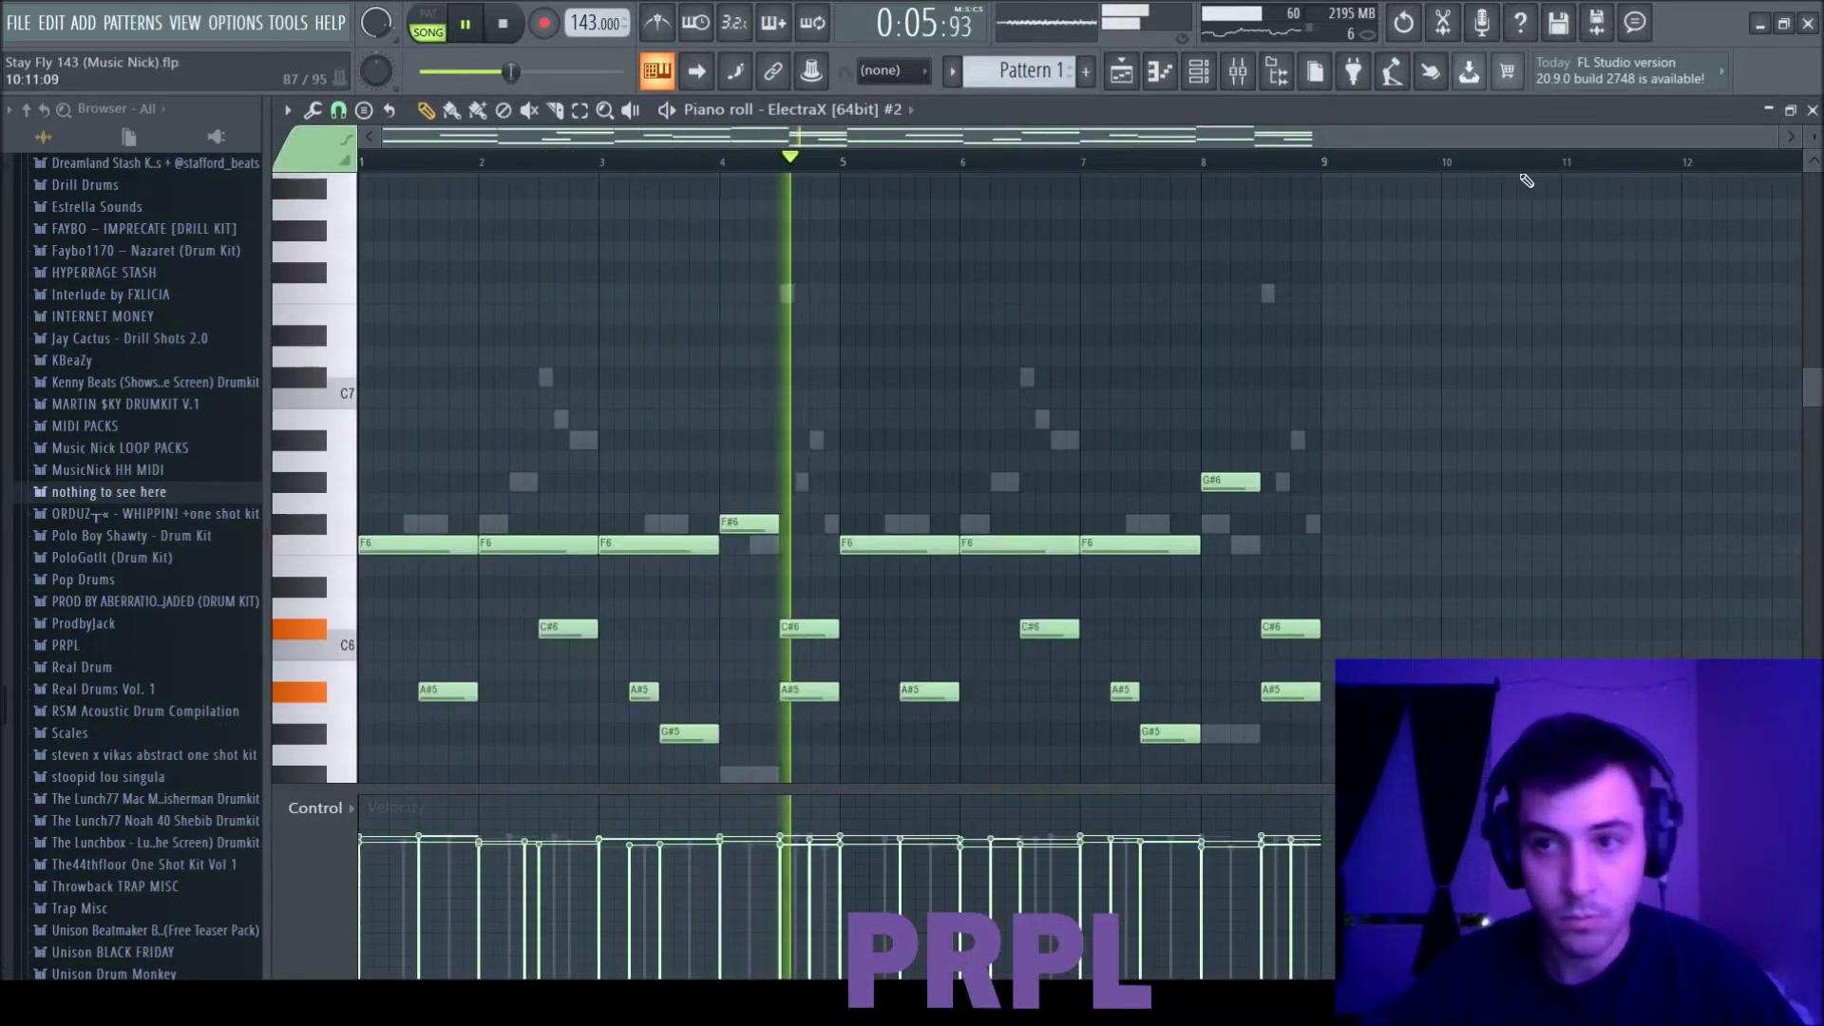
{"action": "left_click", "coordinate": [1812, 110]}
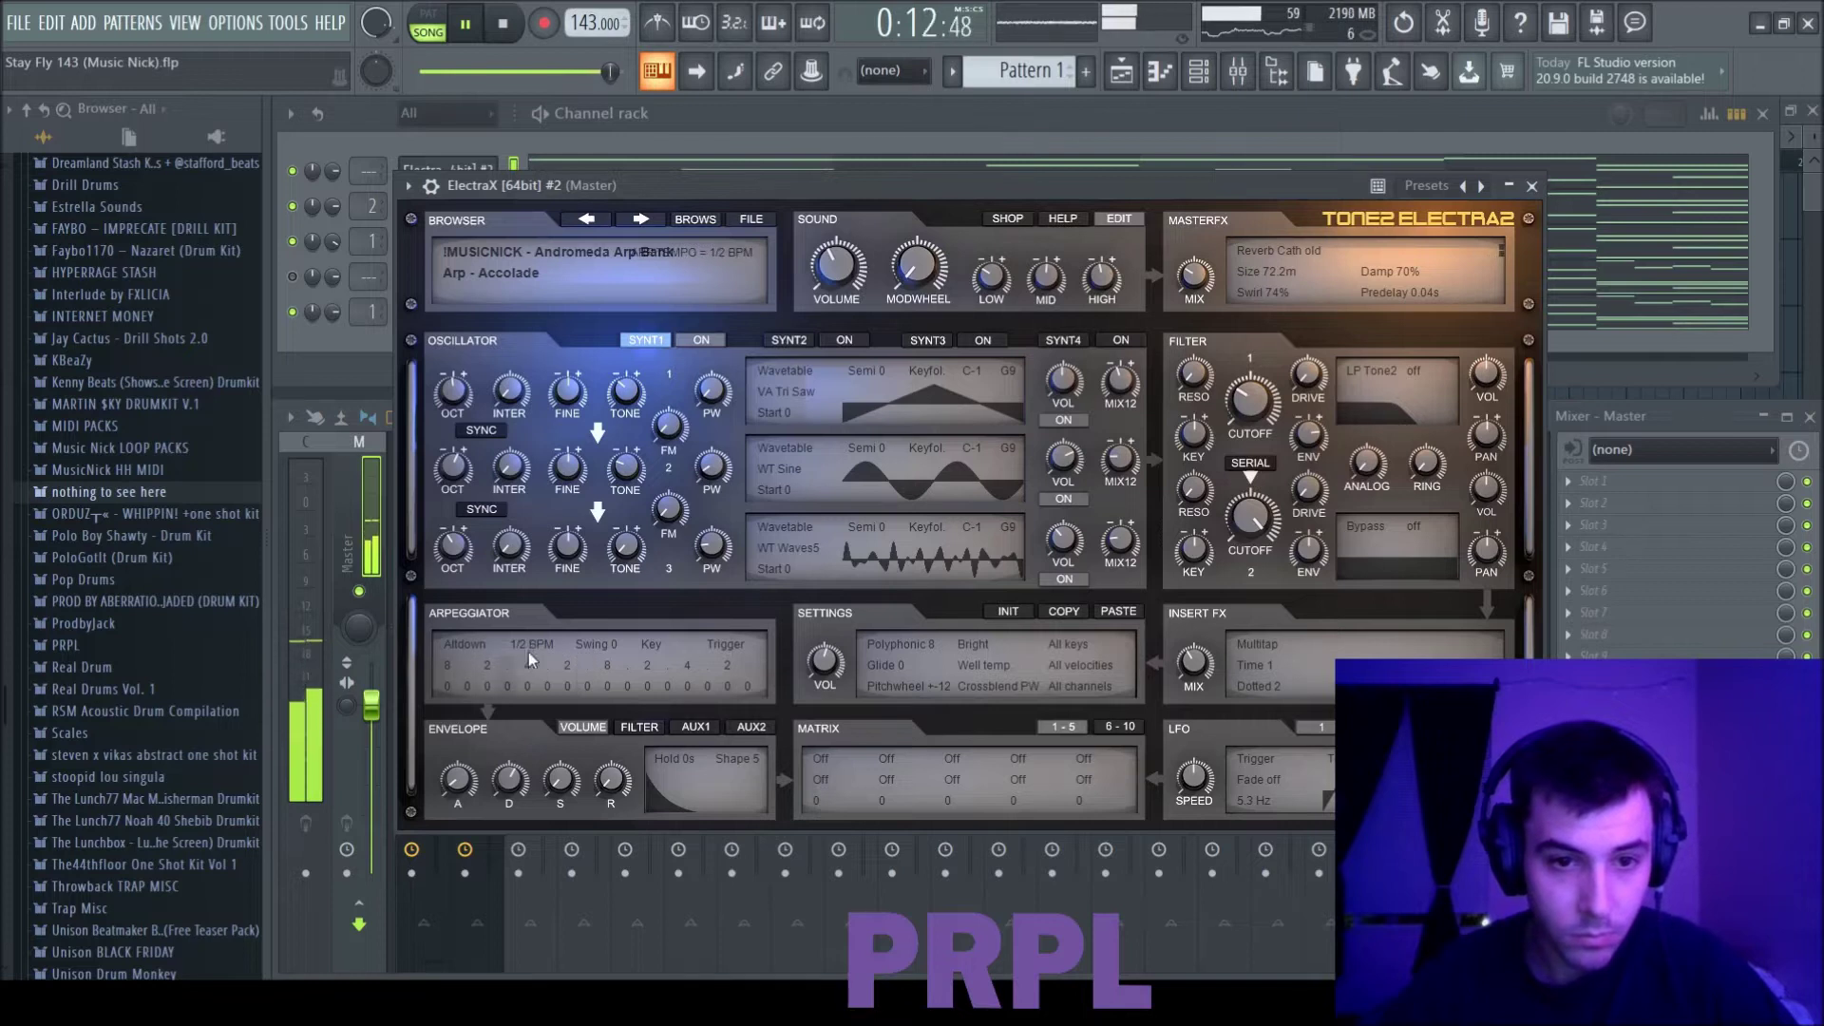
Step: Set up the second ElectraX on mixer insert 3 with the Arp - Exile Island preset and the Wider effect
{"action": "left_click", "coordinate": [559, 758]}
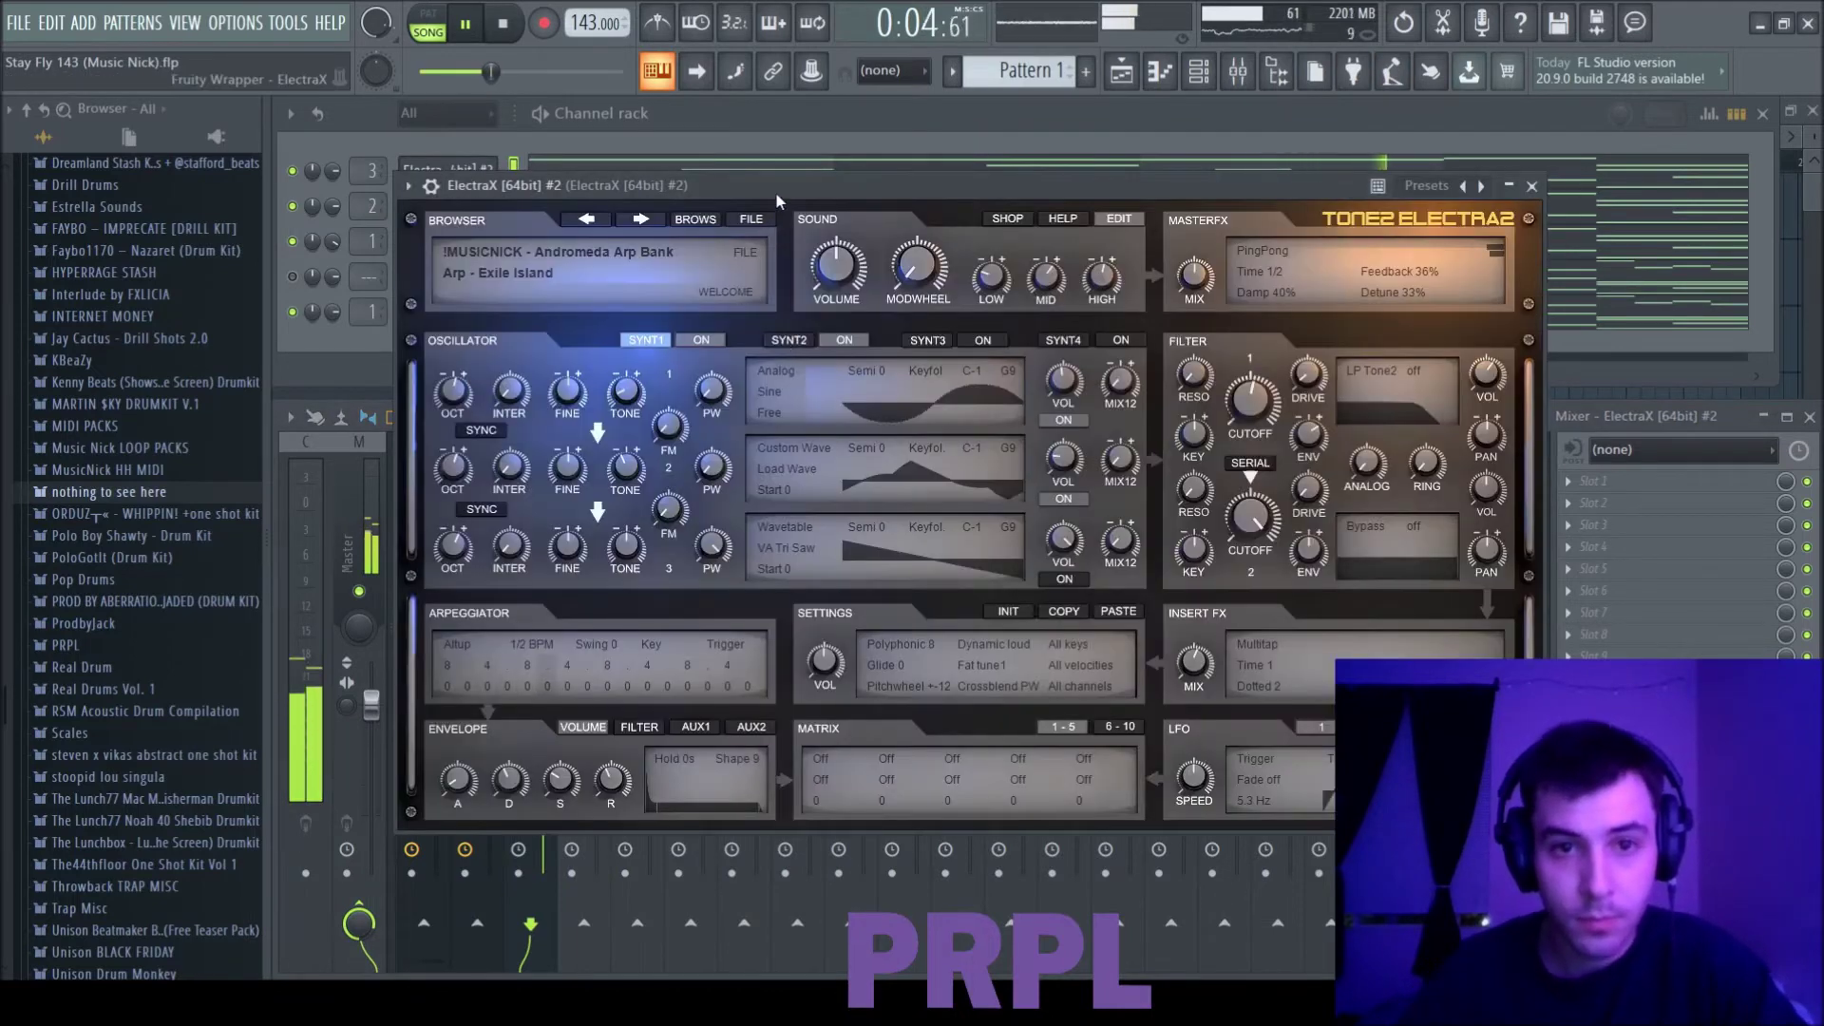
{"action": "left_click_drag", "start_coordinate": [776, 195], "coordinate": [766, 186]}
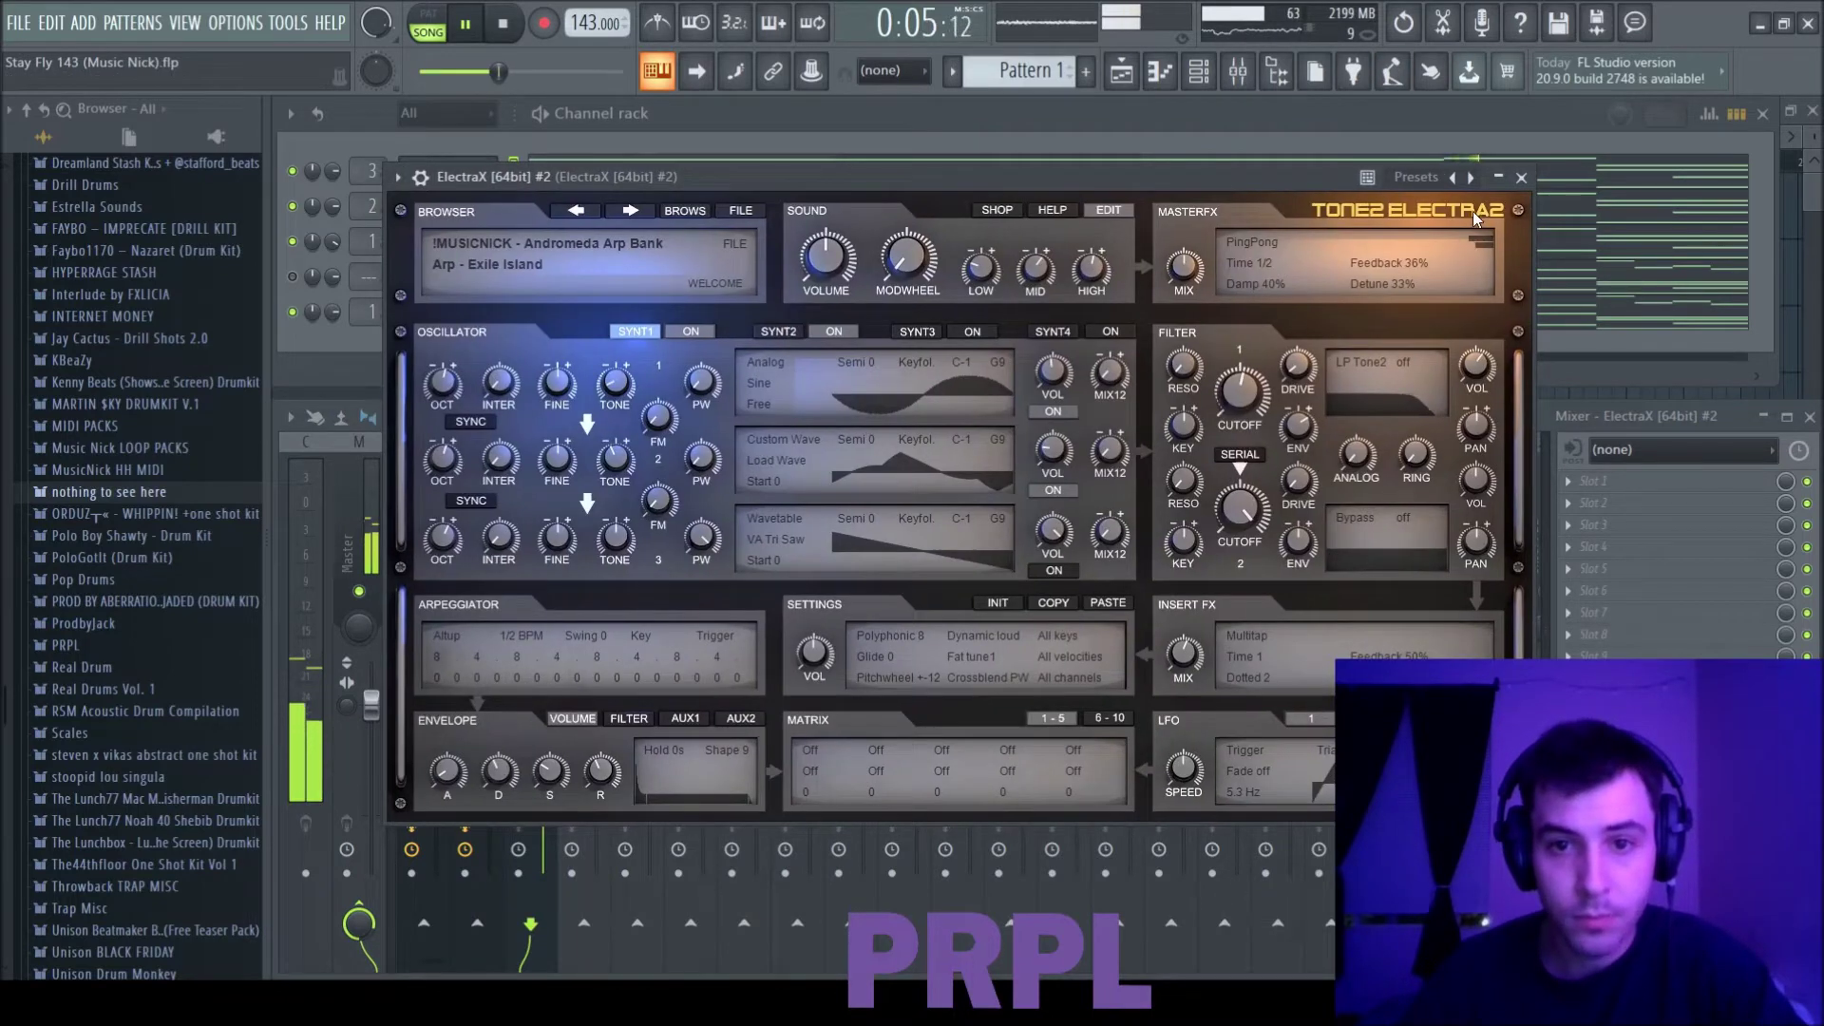
{"action": "left_click", "coordinate": [1521, 177]}
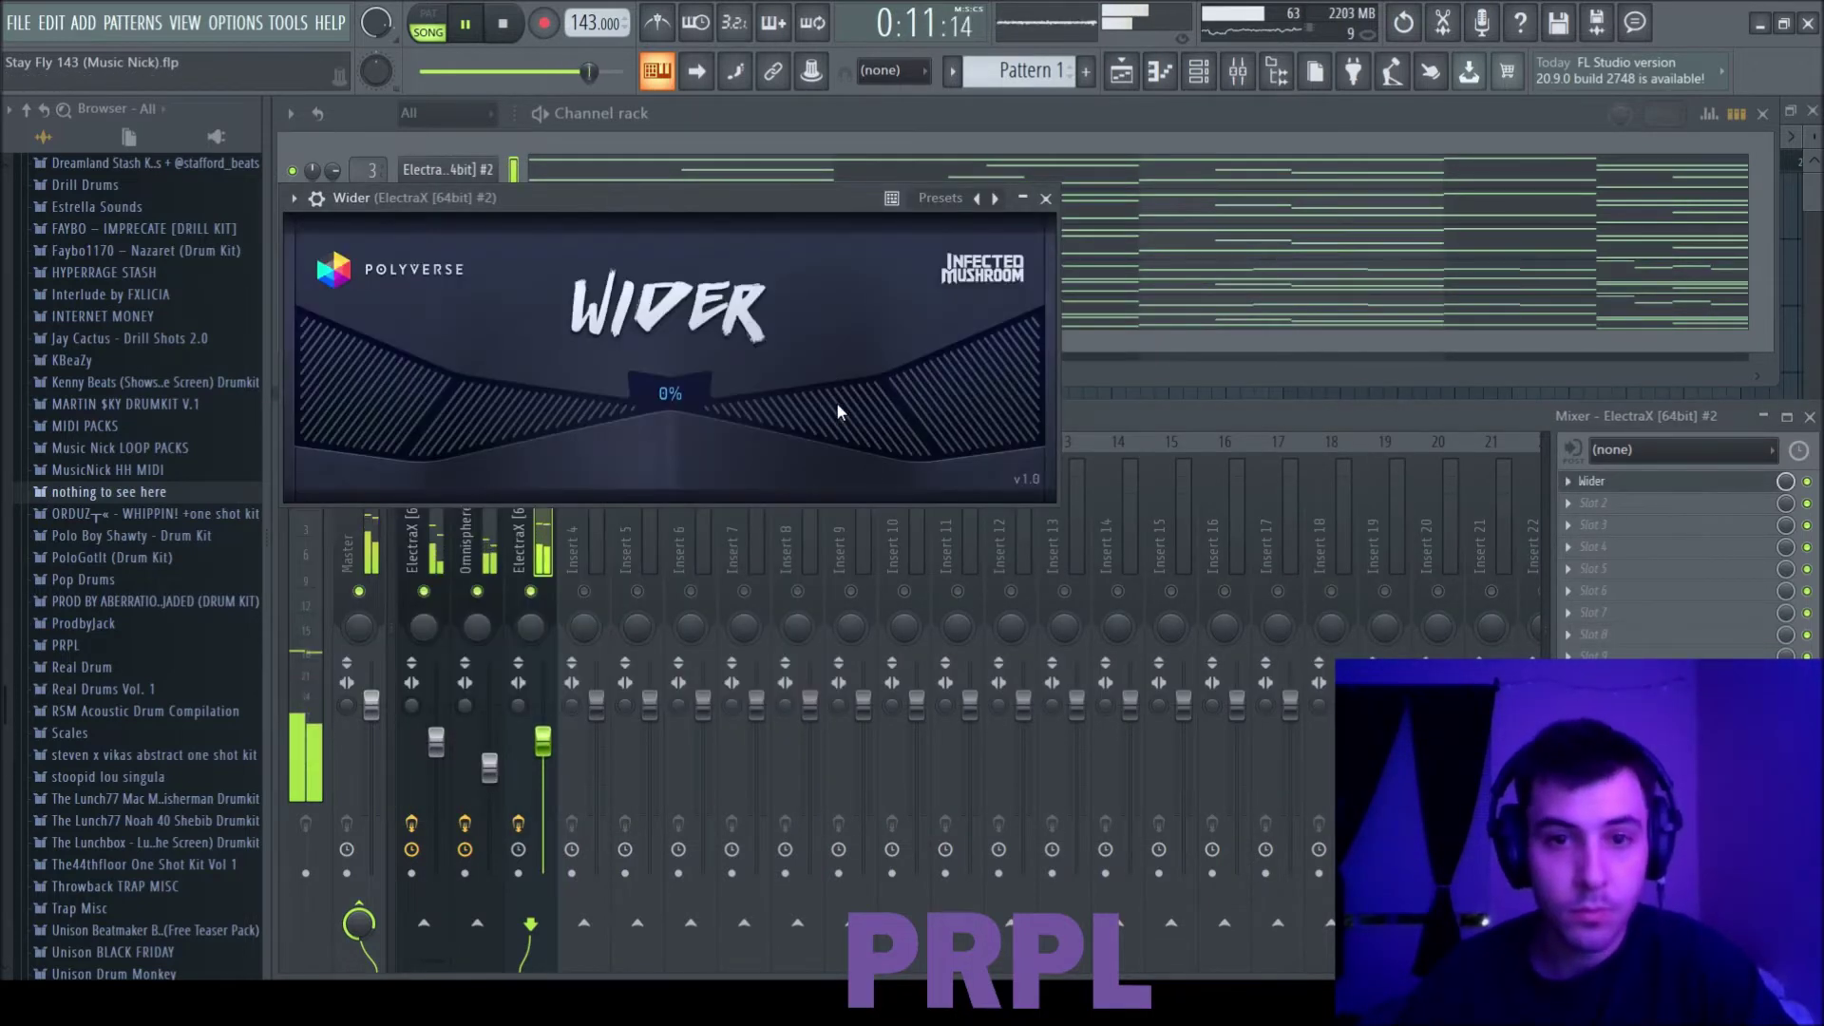
{"action": "left_click", "coordinate": [1058, 188]}
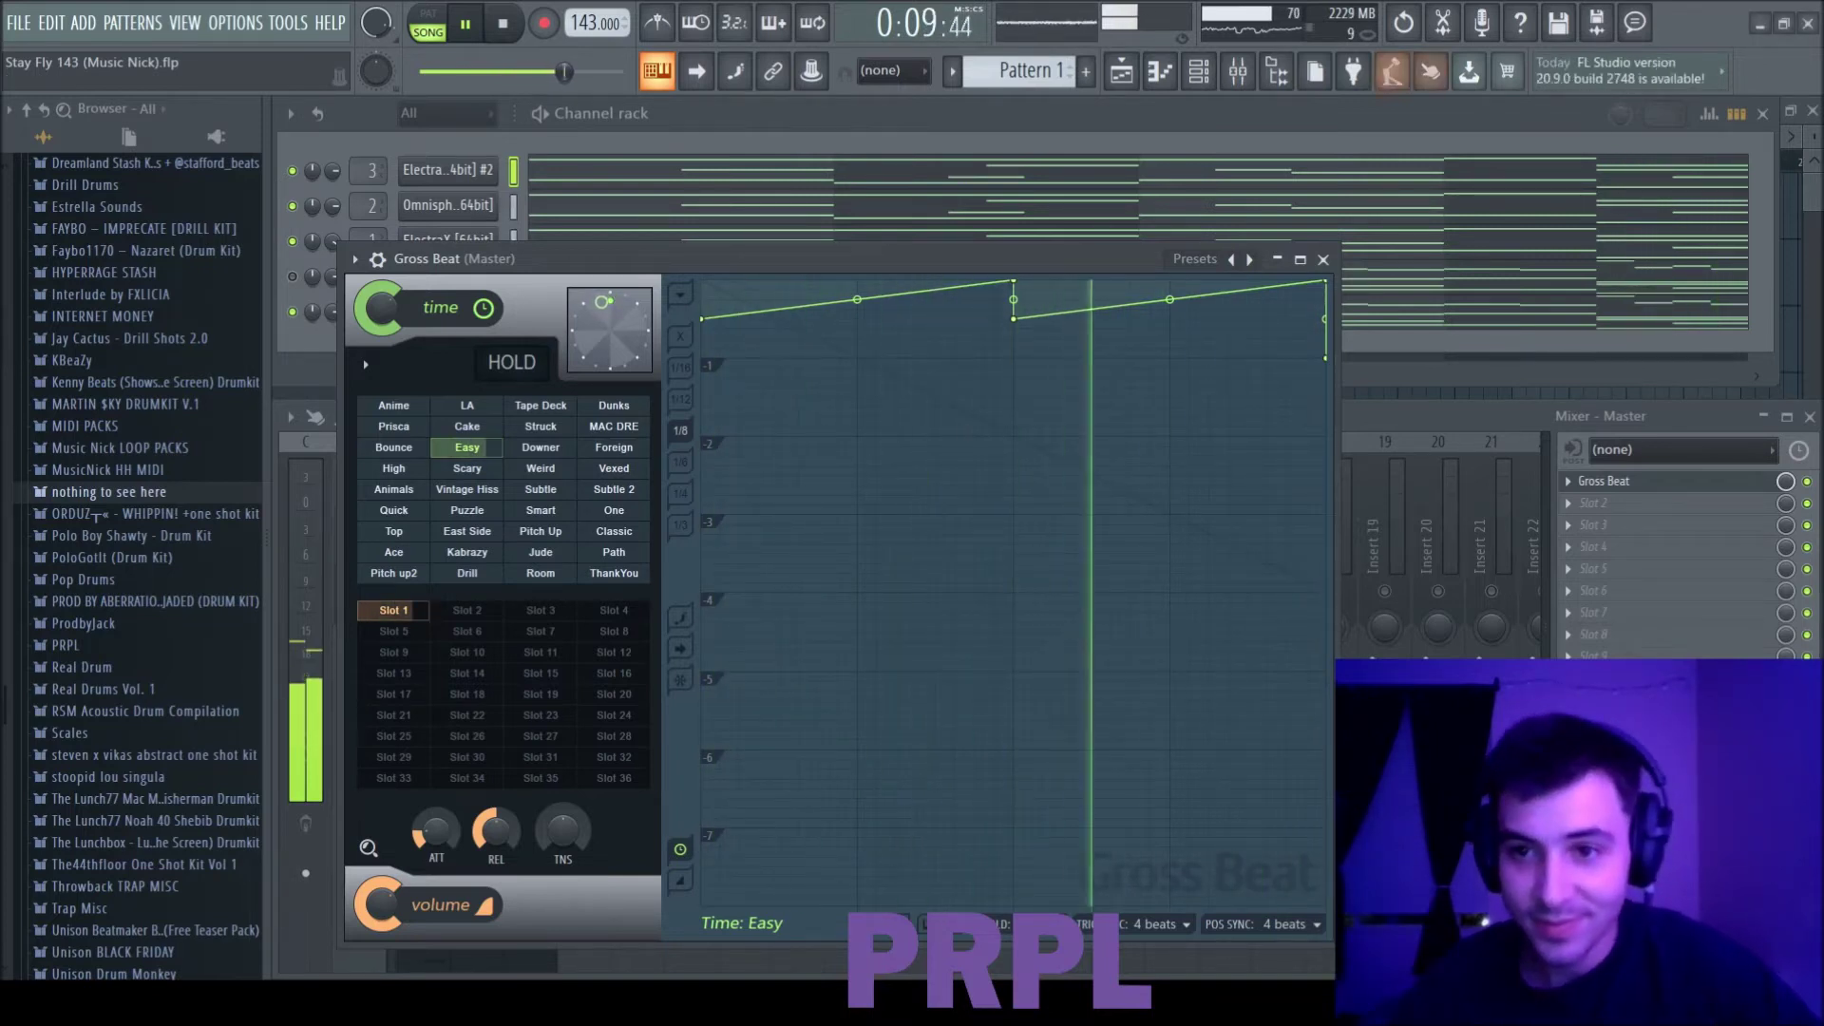
Step: Put Gross Beat on the master with its Easy time preset and open the second effect slot's options
{"action": "left_click", "coordinate": [1568, 503]}
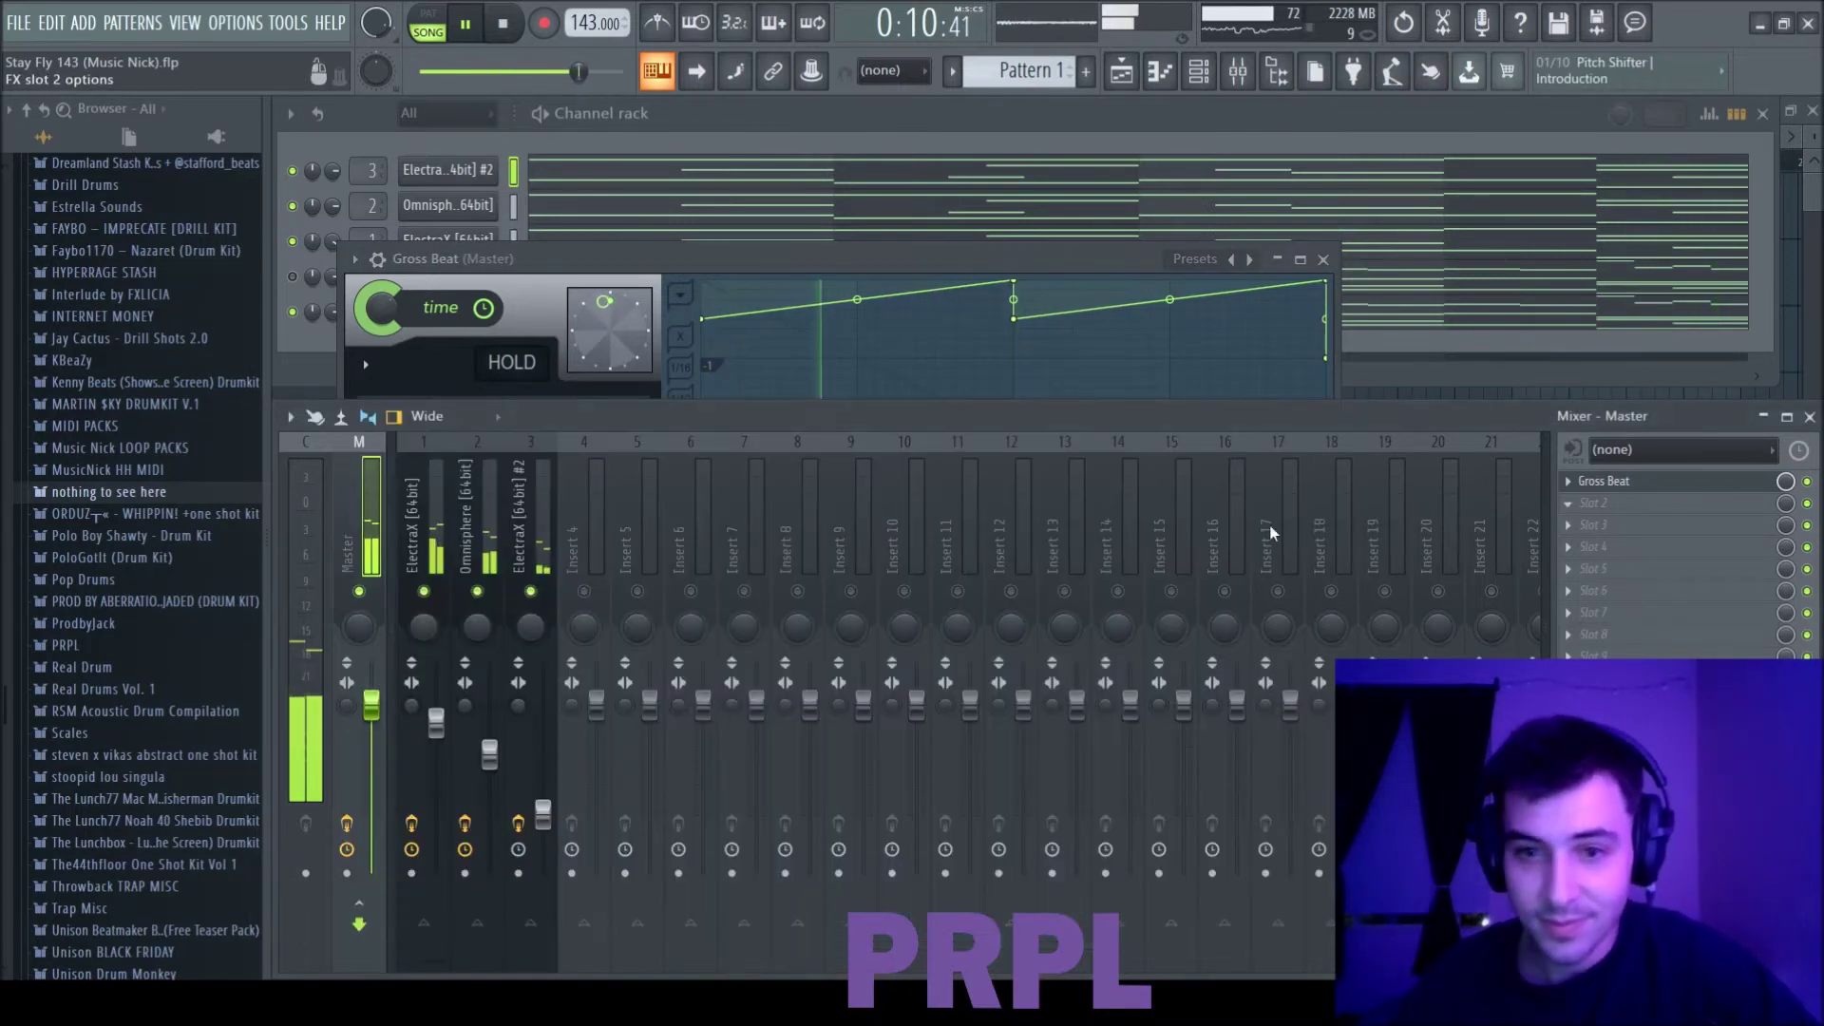
{"action": "left_click", "coordinate": [1033, 644]}
{"action": "left_click", "coordinate": [962, 290]}
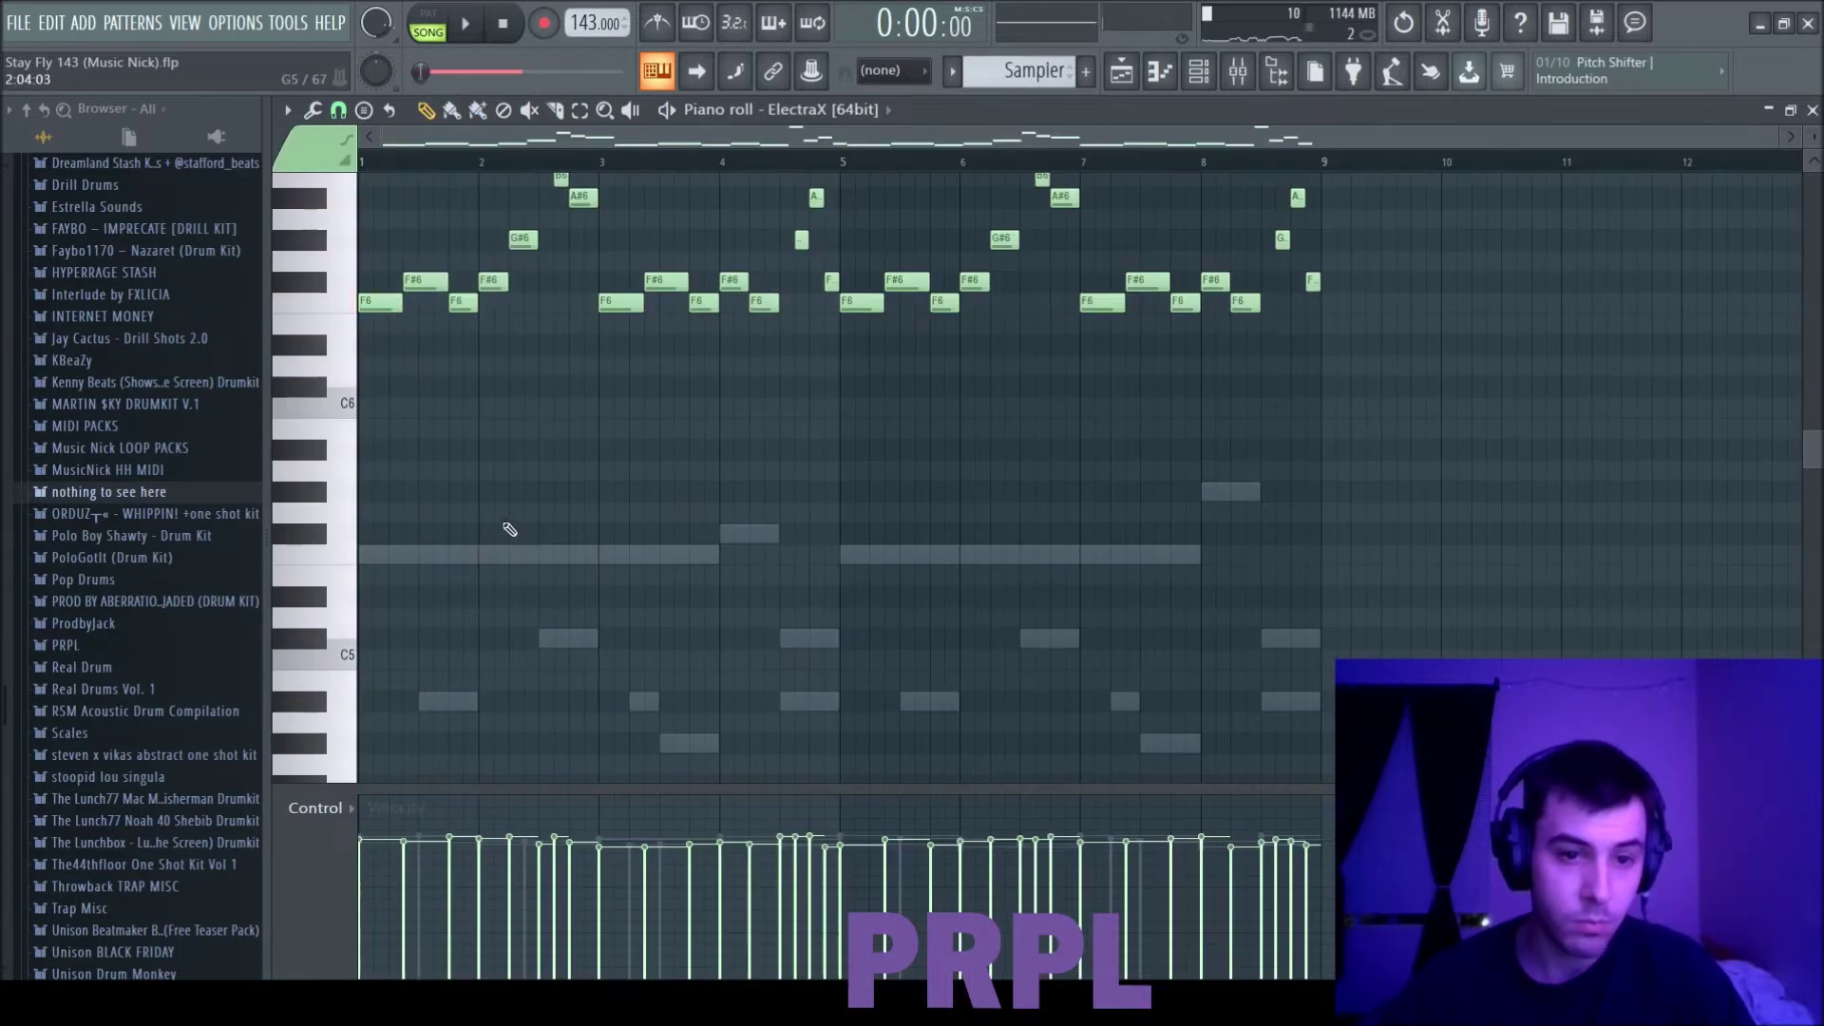
Step: Audition the ElectraX melody through its insert with Gross Beat and Fruity parametric EQ 2, and return to the playlist
{"action": "key", "text": "F6"}
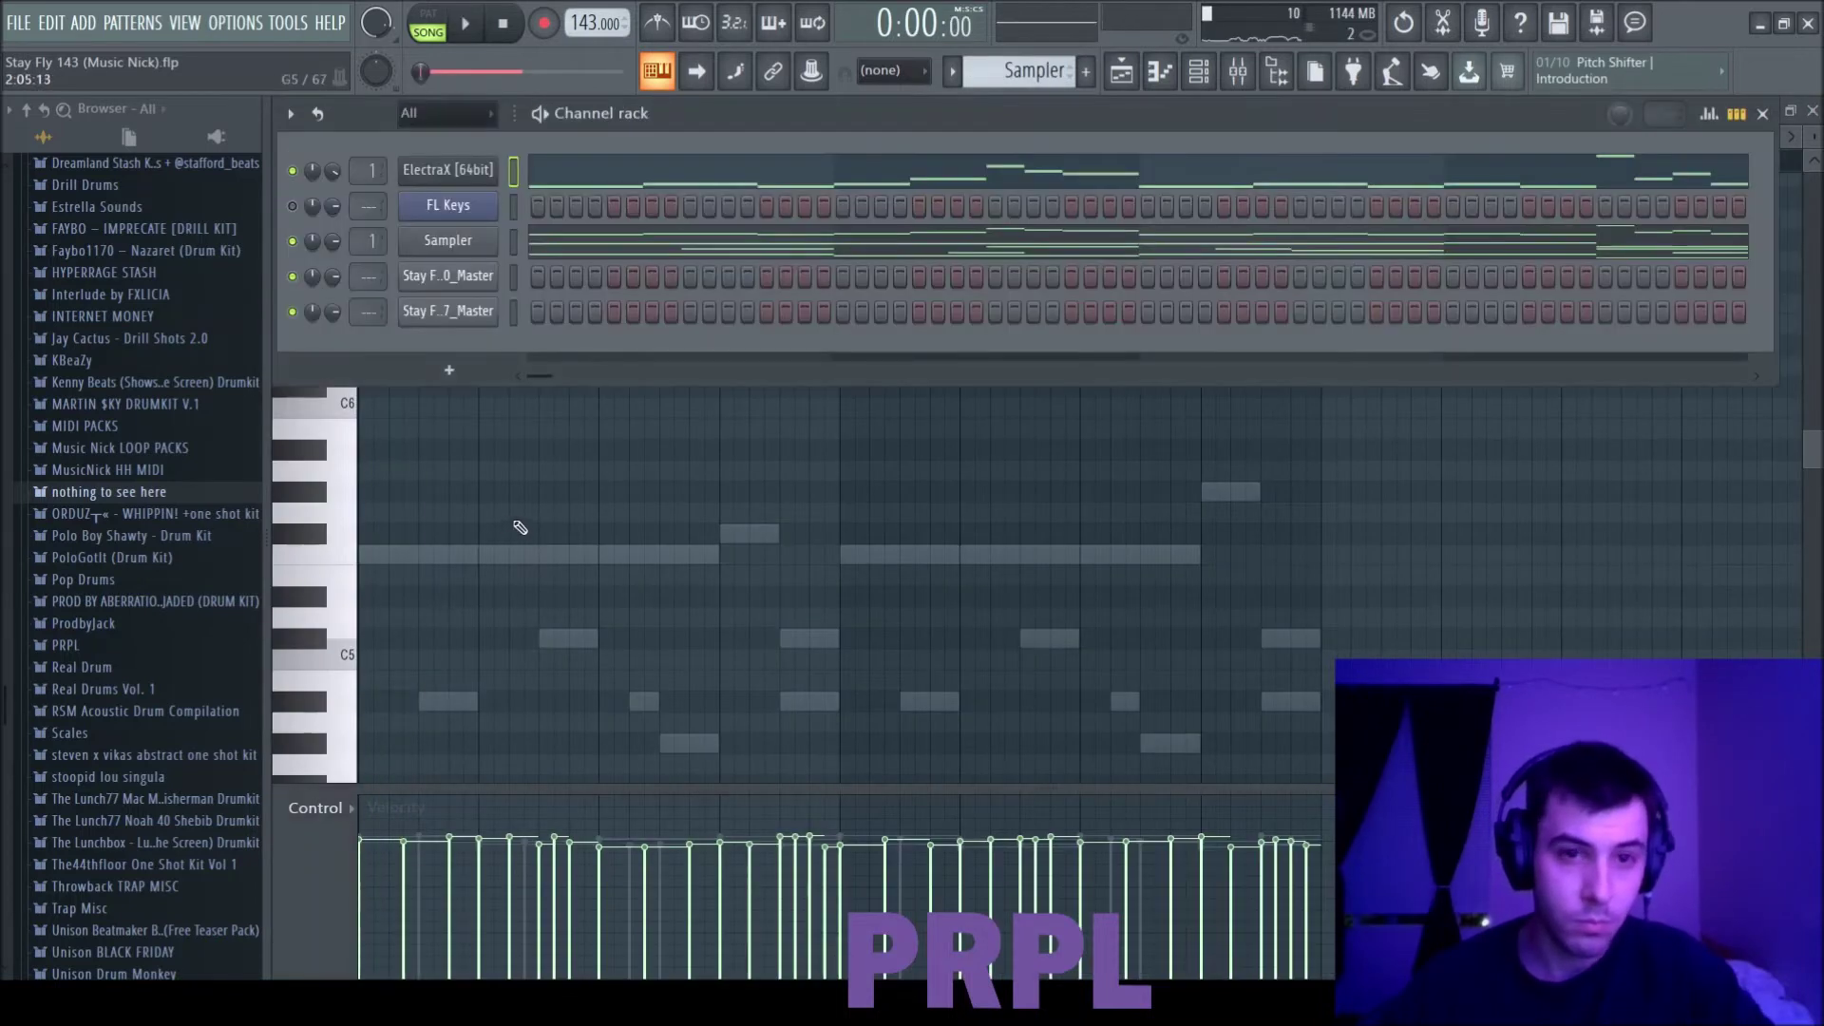
{"action": "key", "text": "F9"}
{"action": "key", "text": "space"}
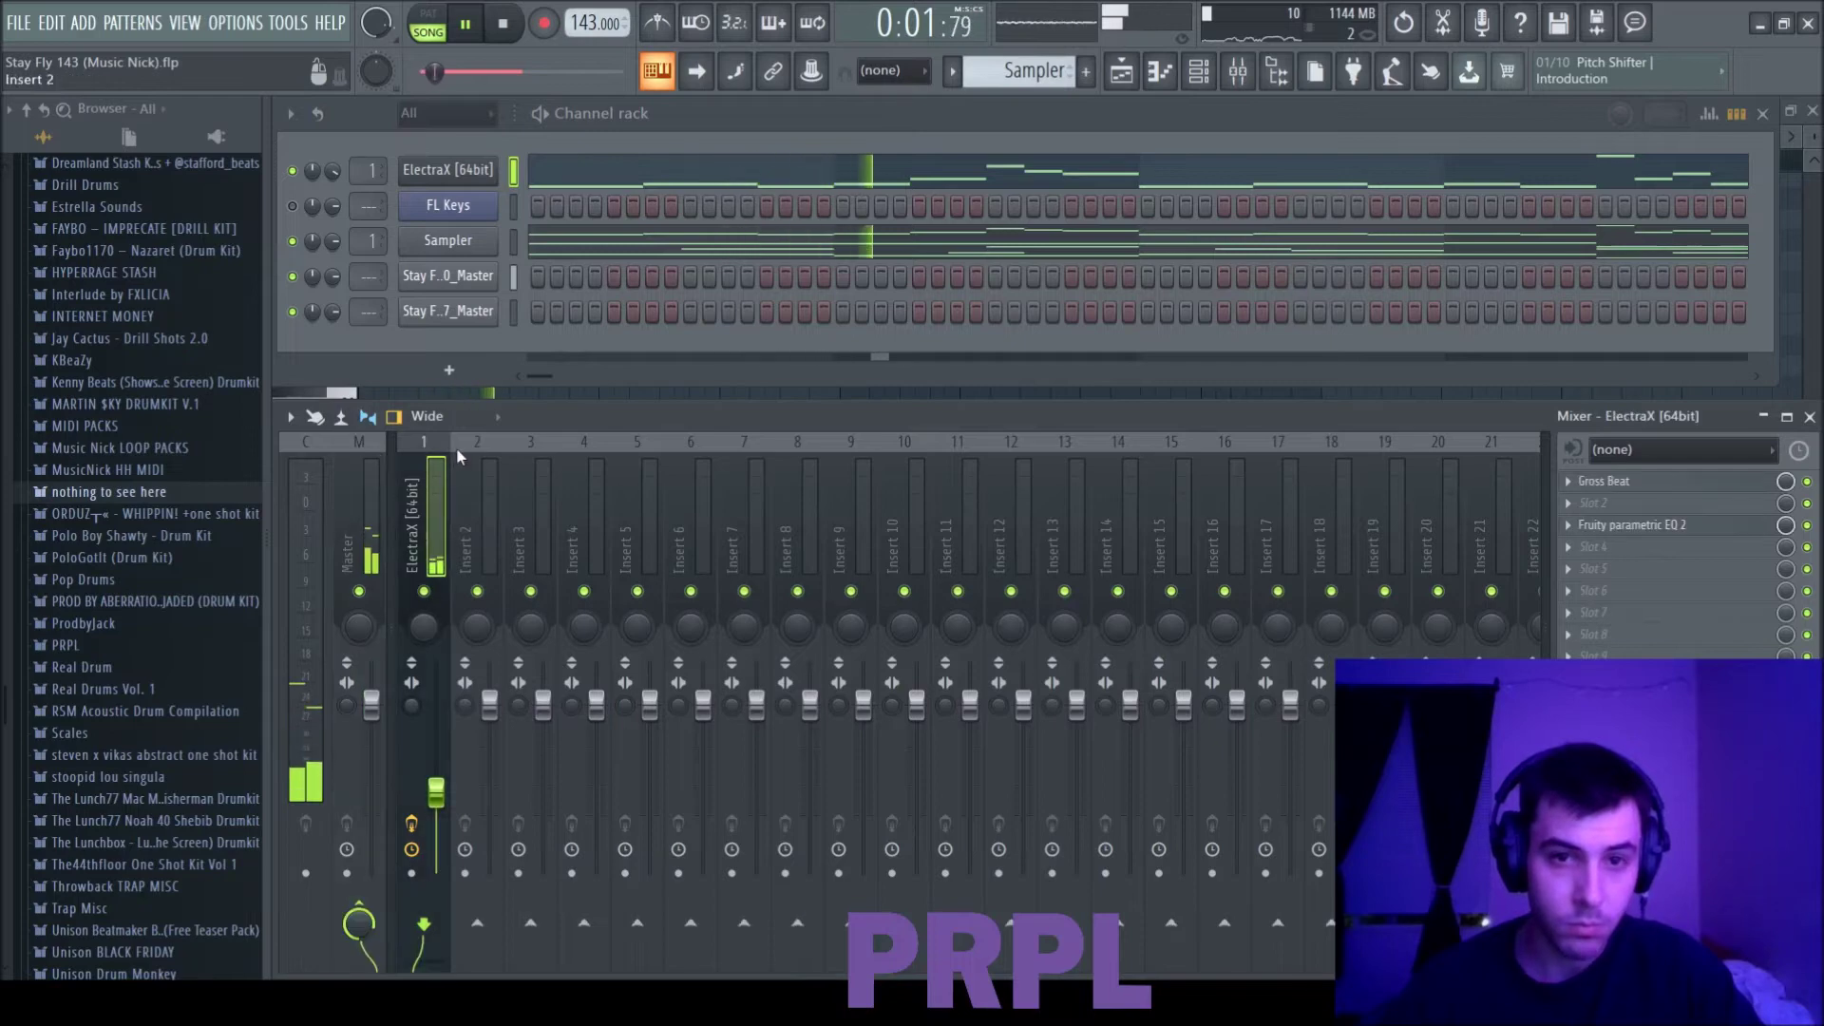
{"action": "key", "text": "F5"}
{"action": "key", "text": "space"}
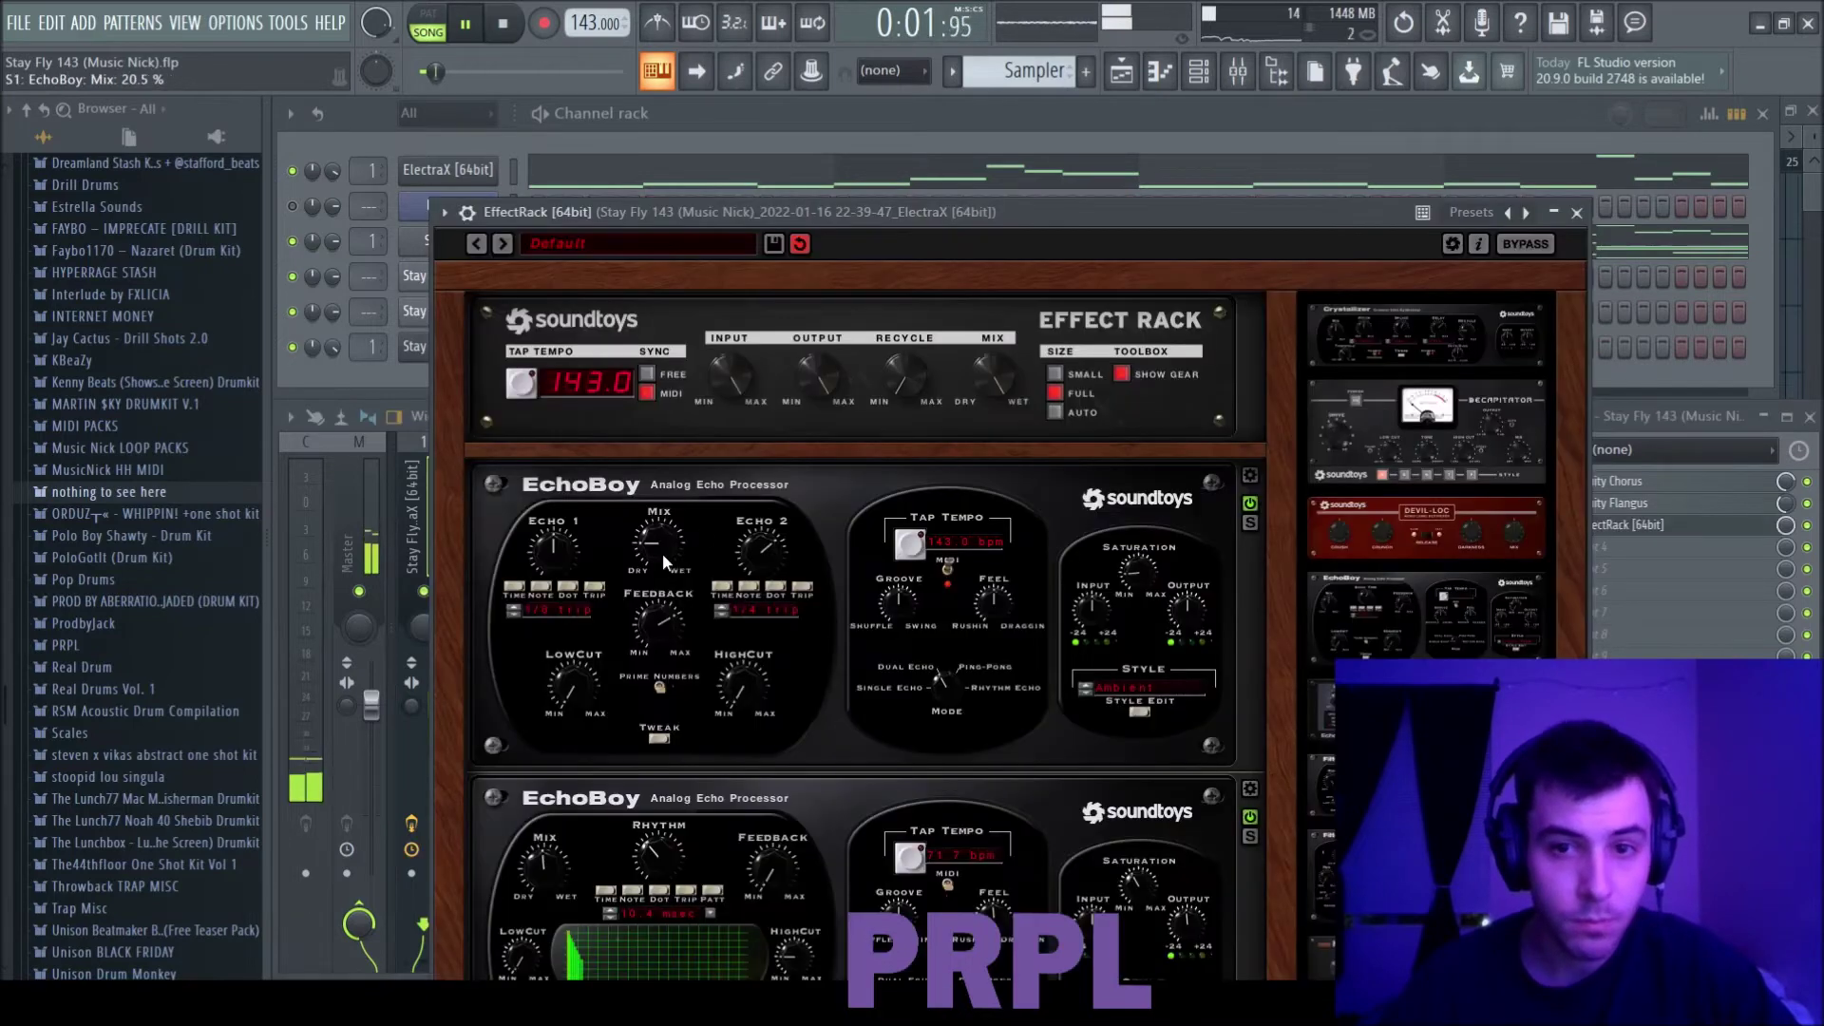
Step: Process the rendered ElectraX audio on insert 1 with Fruity Chorus, Fruity Flangus and an EffectRack using EchoBoy at 20.5% mix
{"action": "left_click", "coordinate": [1576, 213]}
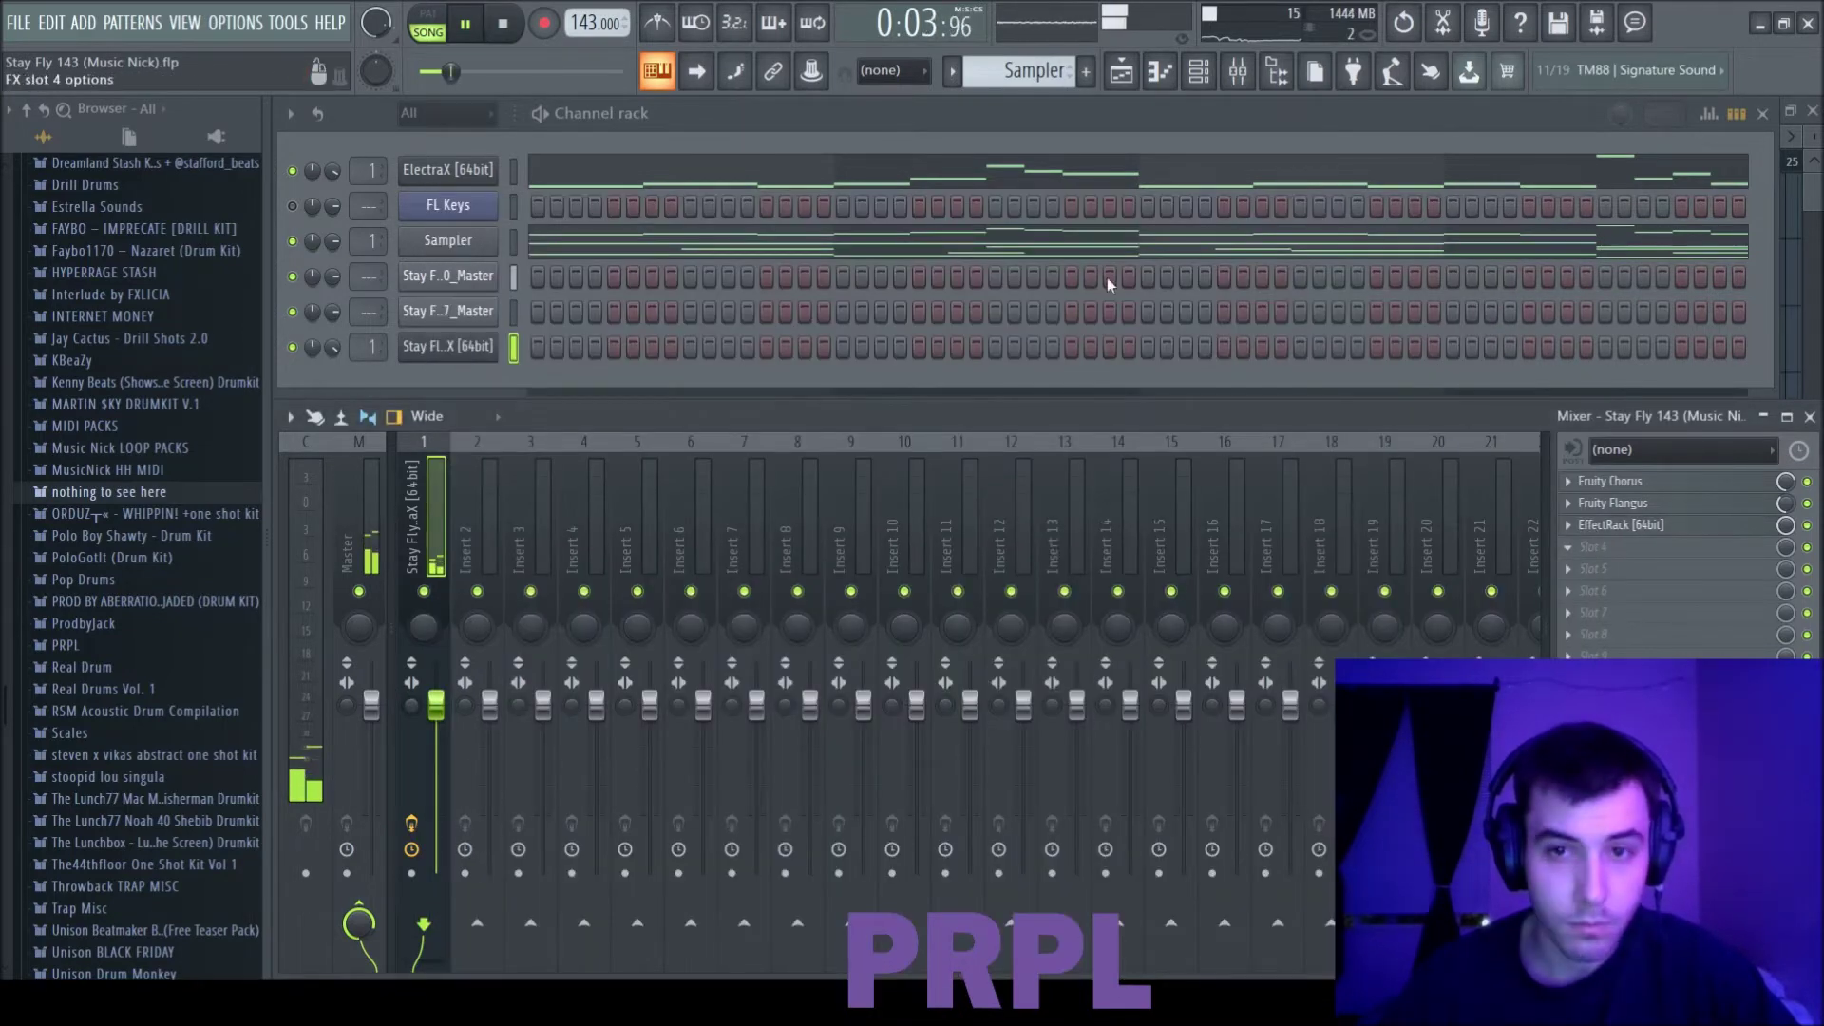
{"action": "left_click", "coordinate": [1101, 212]}
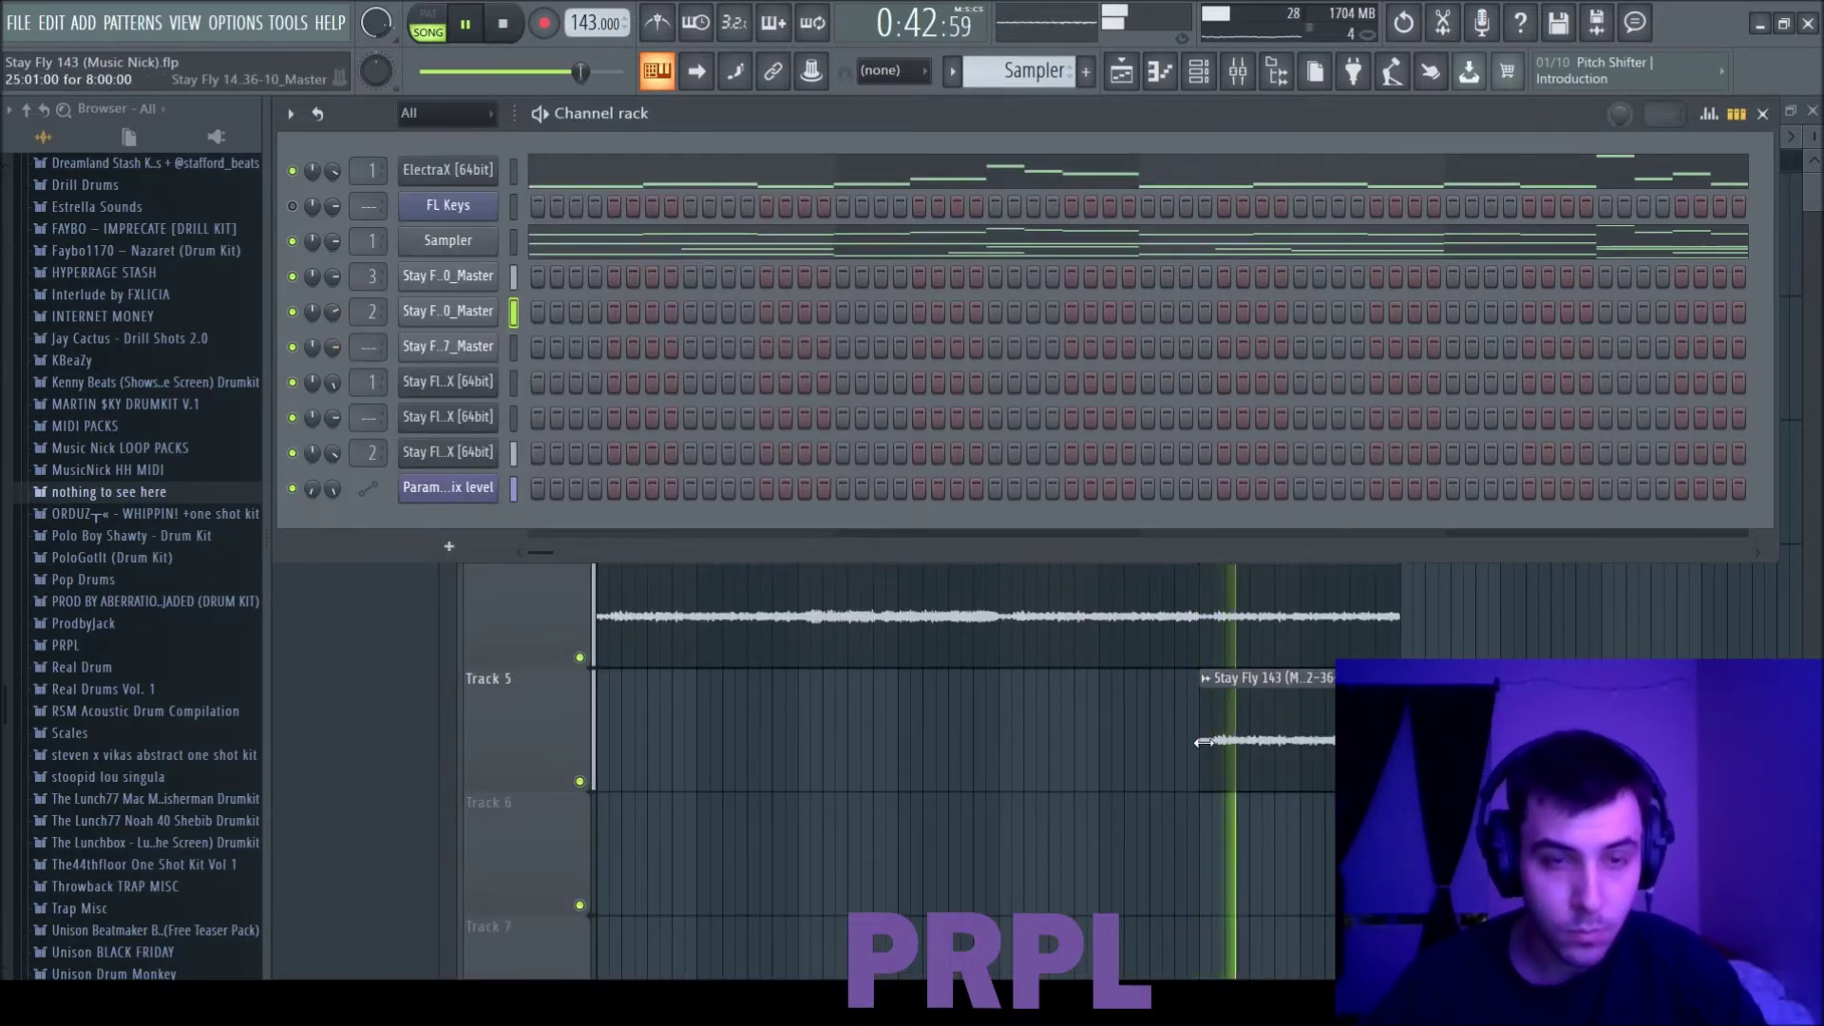
Step: Adjust the channel volume of the Track 5 audio clip and select the clip at bar 17 on Track 4
{"action": "left_click", "coordinate": [1254, 750]}
{"action": "key", "text": "F6"}
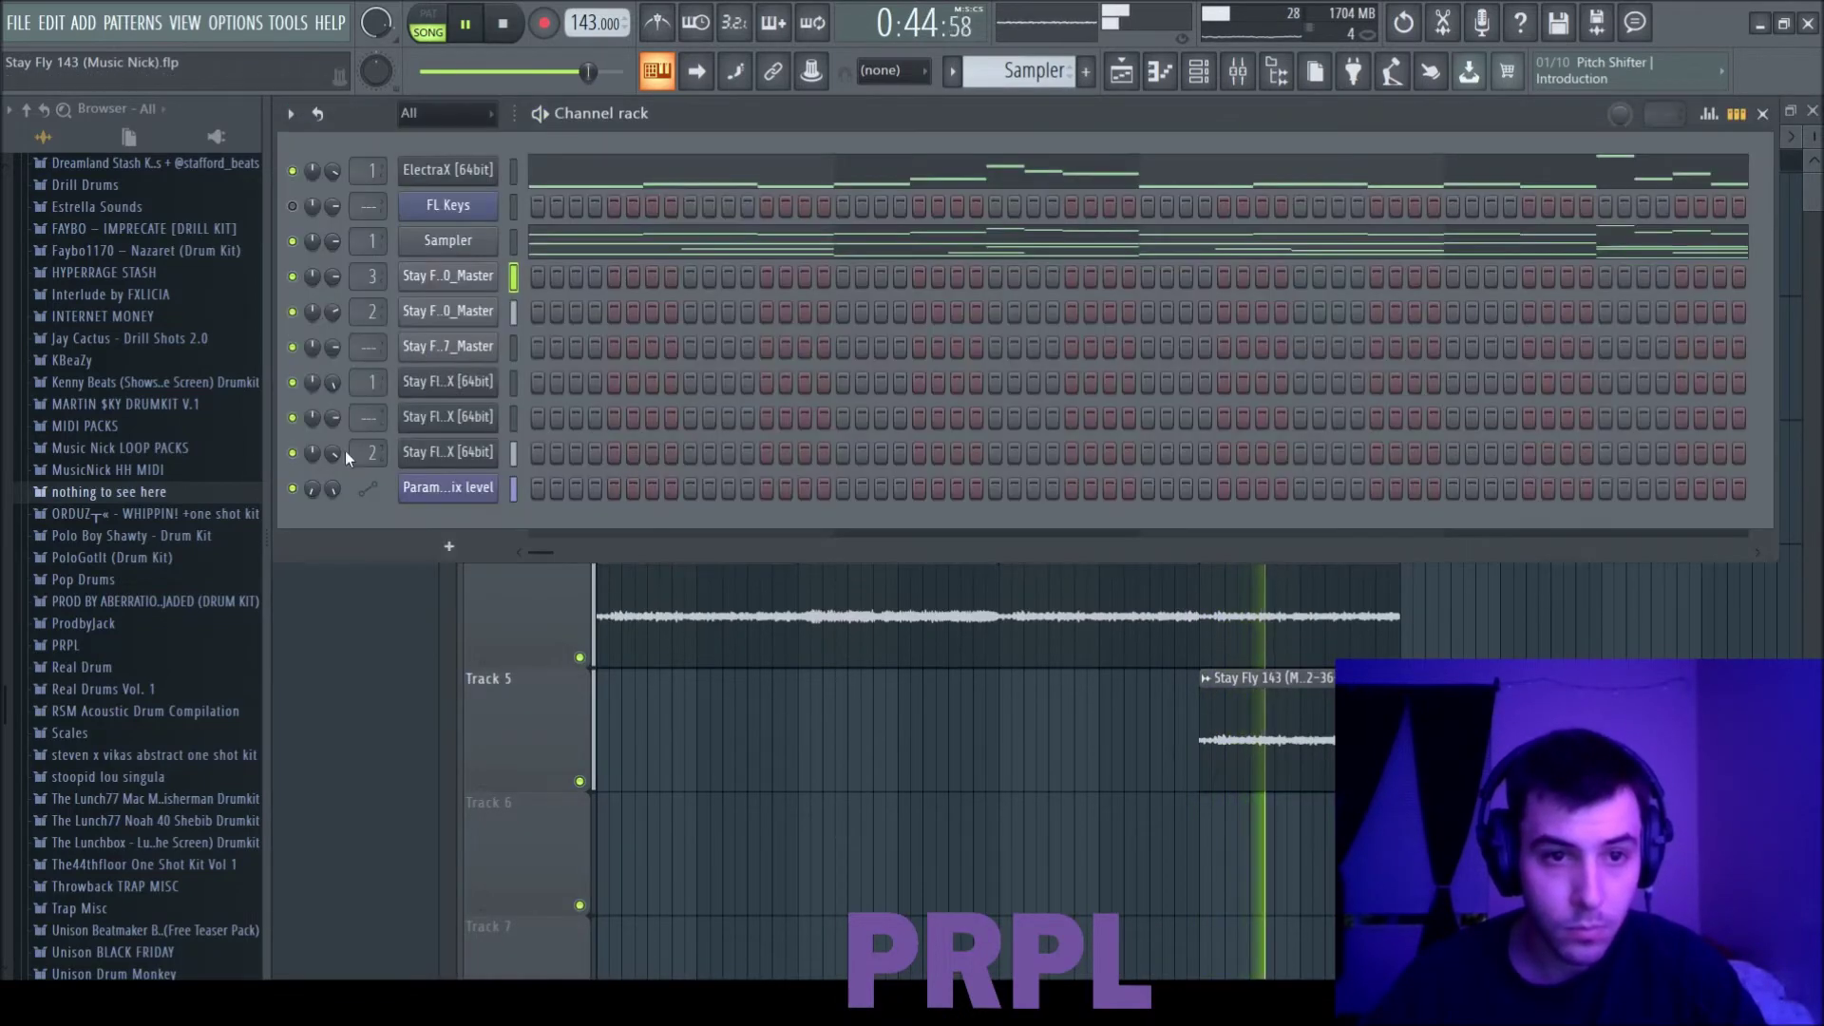
{"action": "left_click_drag", "start_coordinate": [336, 274], "coordinate": [336, 275]}
{"action": "left_click", "coordinate": [1174, 590]}
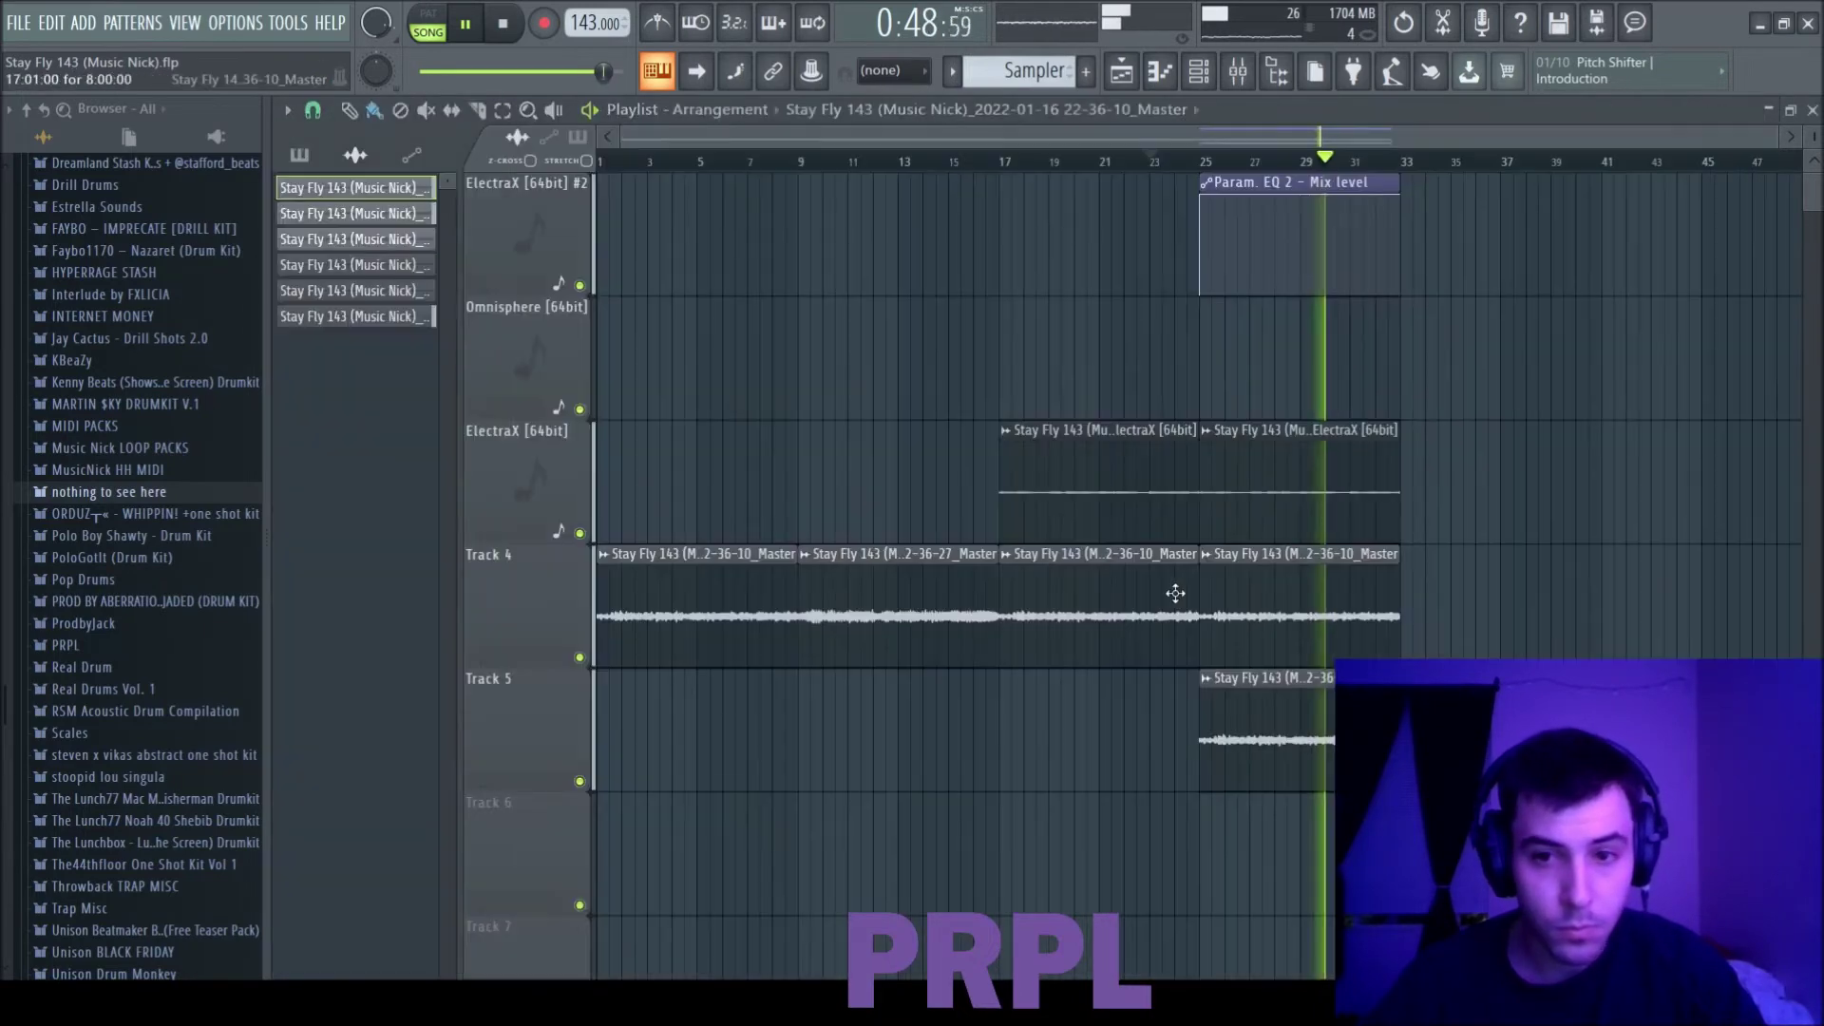
{"action": "key", "text": "F6"}
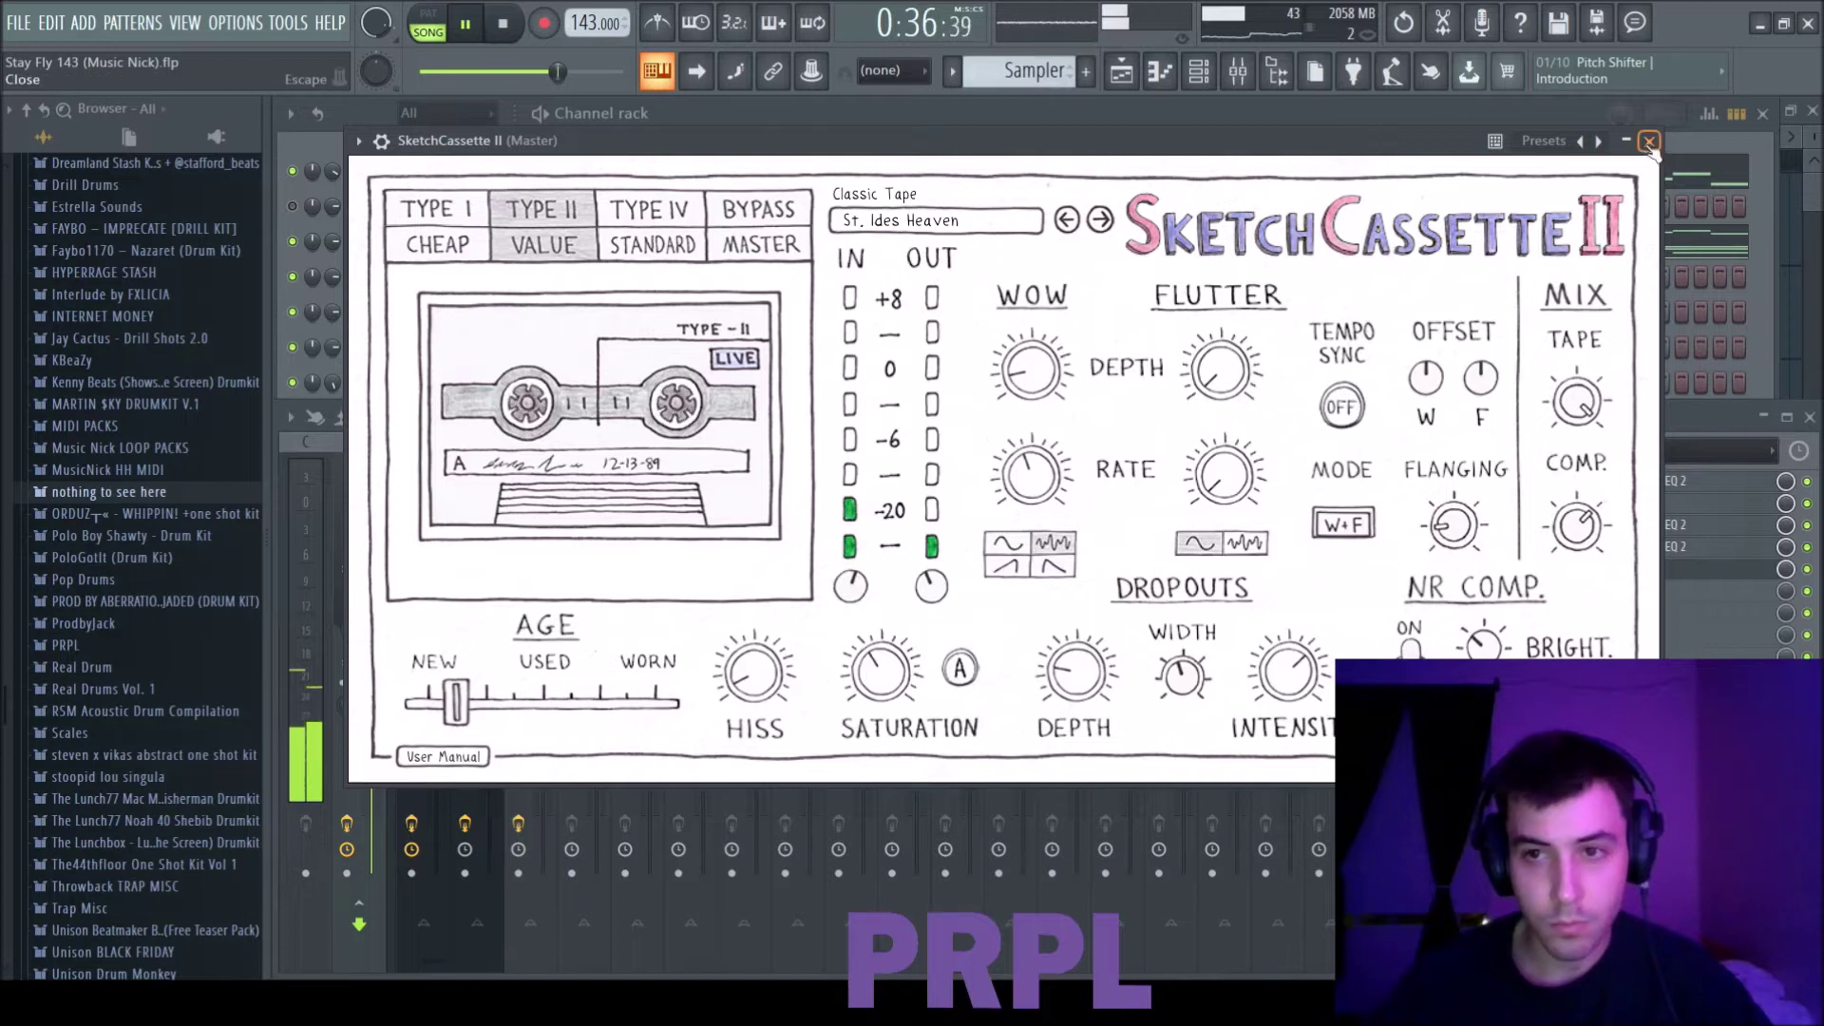
Step: Follow SketchCassette II on the master with a band-limiting Fruity parametric EQ 2, setting band 1 to 132 Hz and 60% width
{"action": "left_click", "coordinate": [1650, 141]}
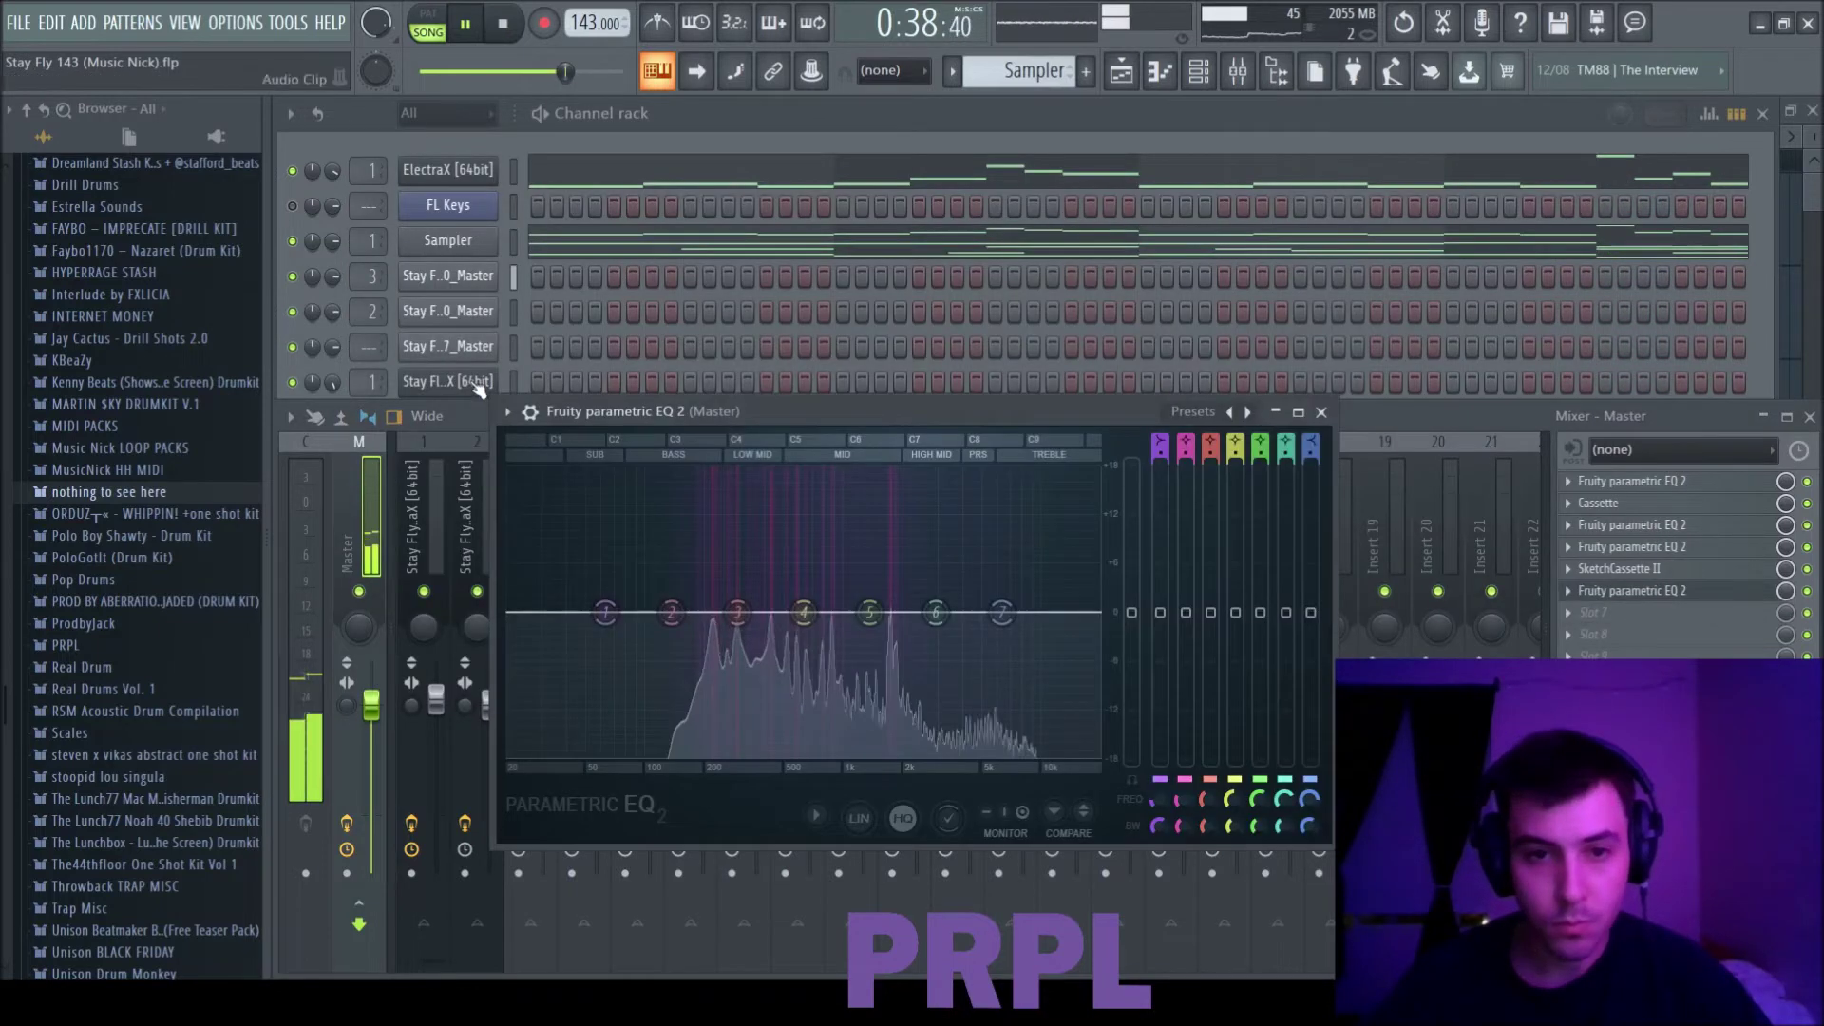
{"action": "left_click", "coordinate": [836, 601]}
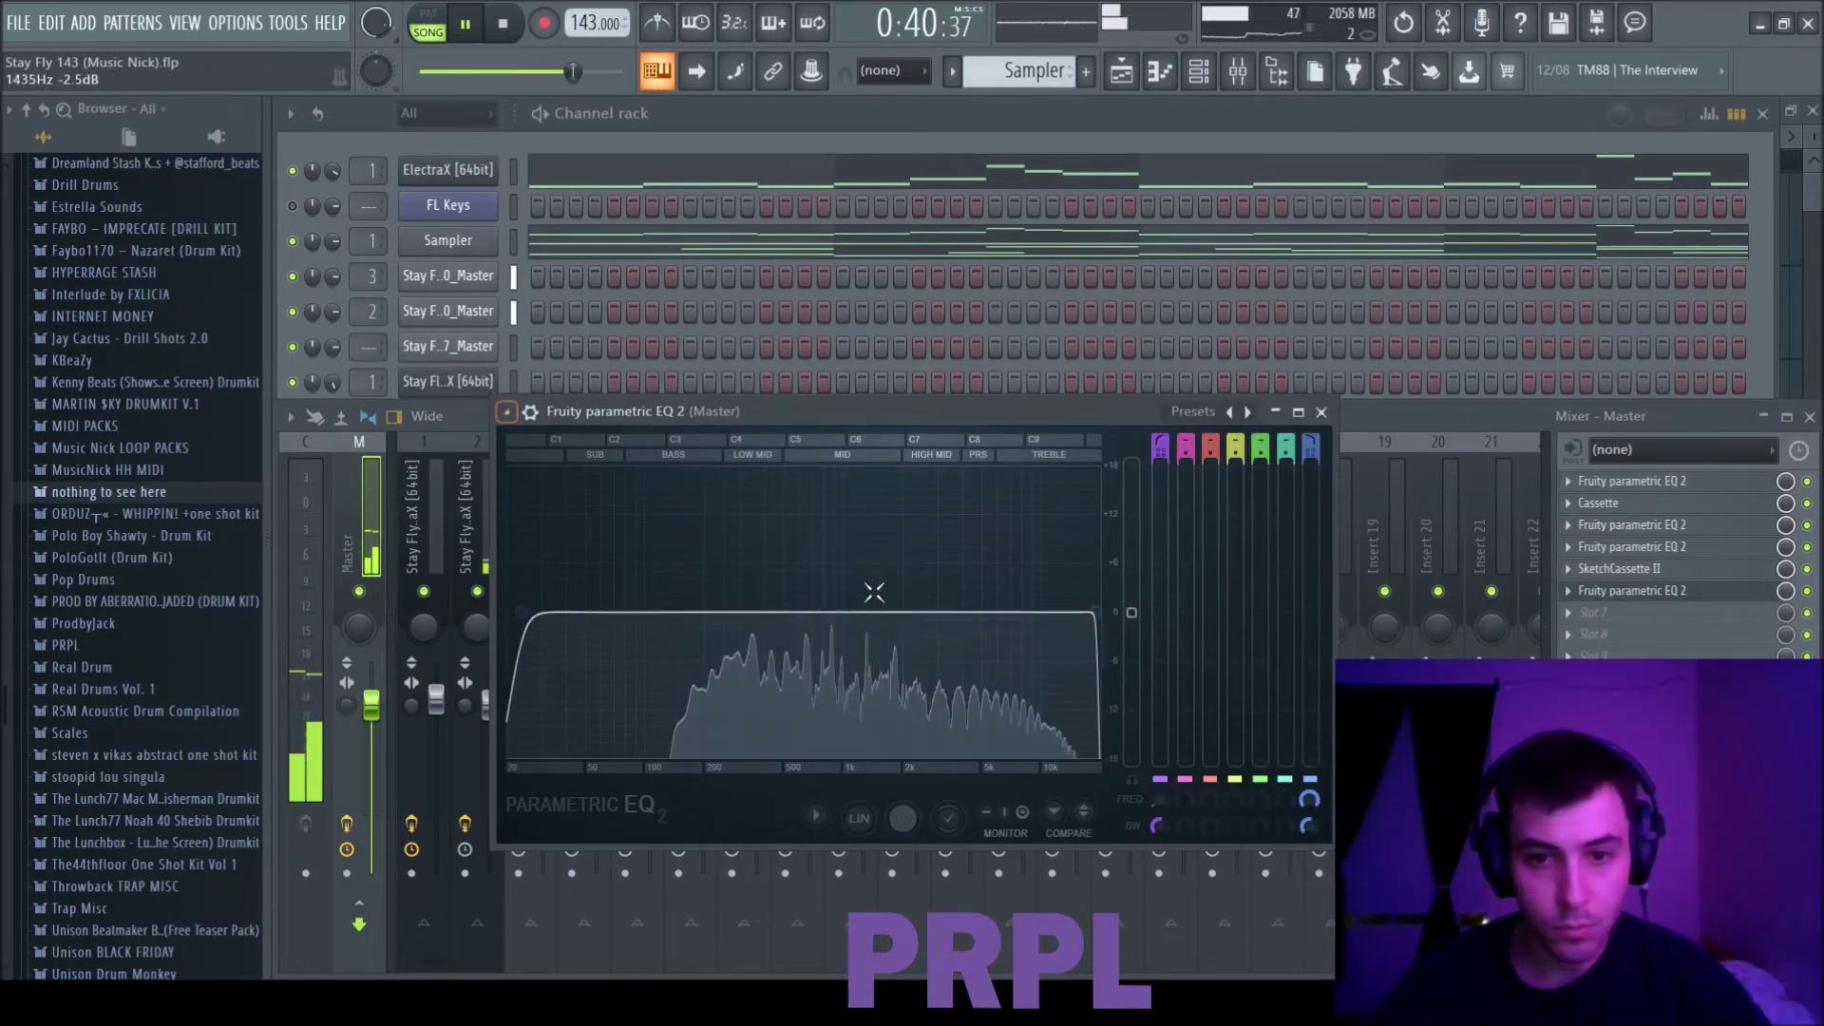
{"action": "scroll", "coordinate": [1091, 619], "scroll_direction": "up", "scroll_amount": 5}
{"action": "left_click_drag", "start_coordinate": [523, 612], "coordinate": [667, 612]}
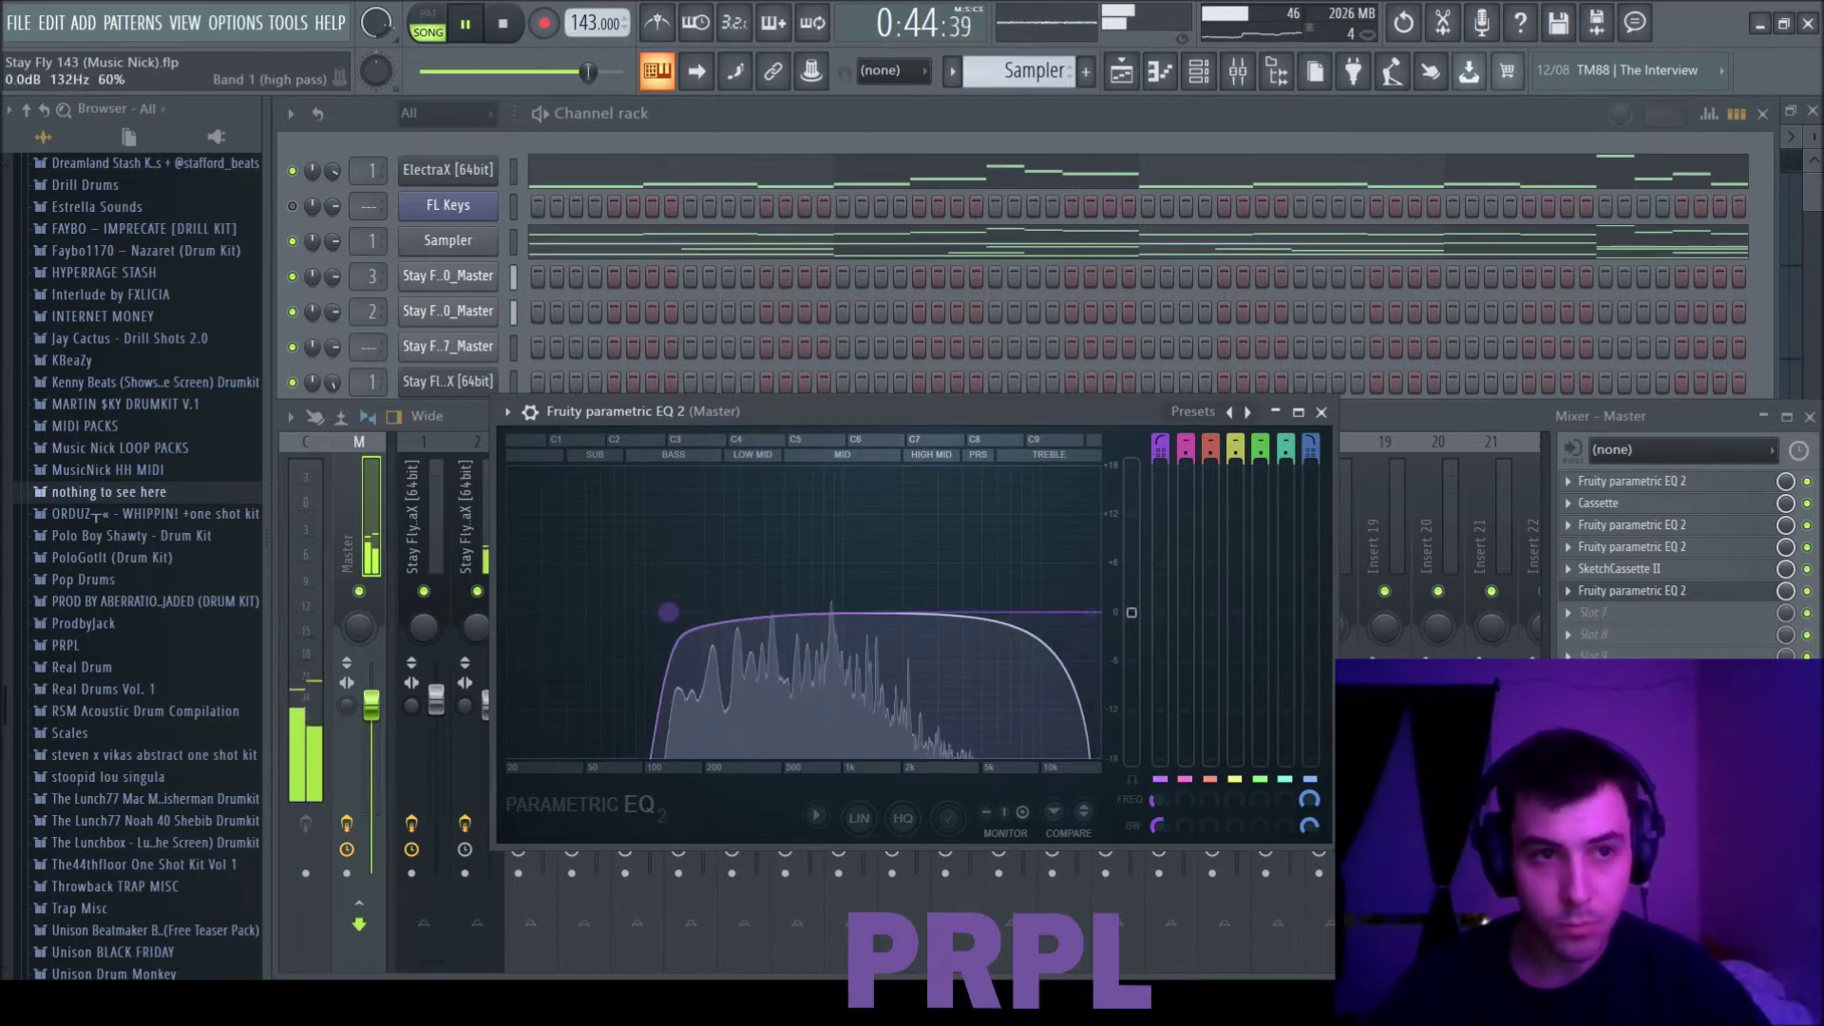
{"action": "left_click", "coordinate": [1321, 411]}
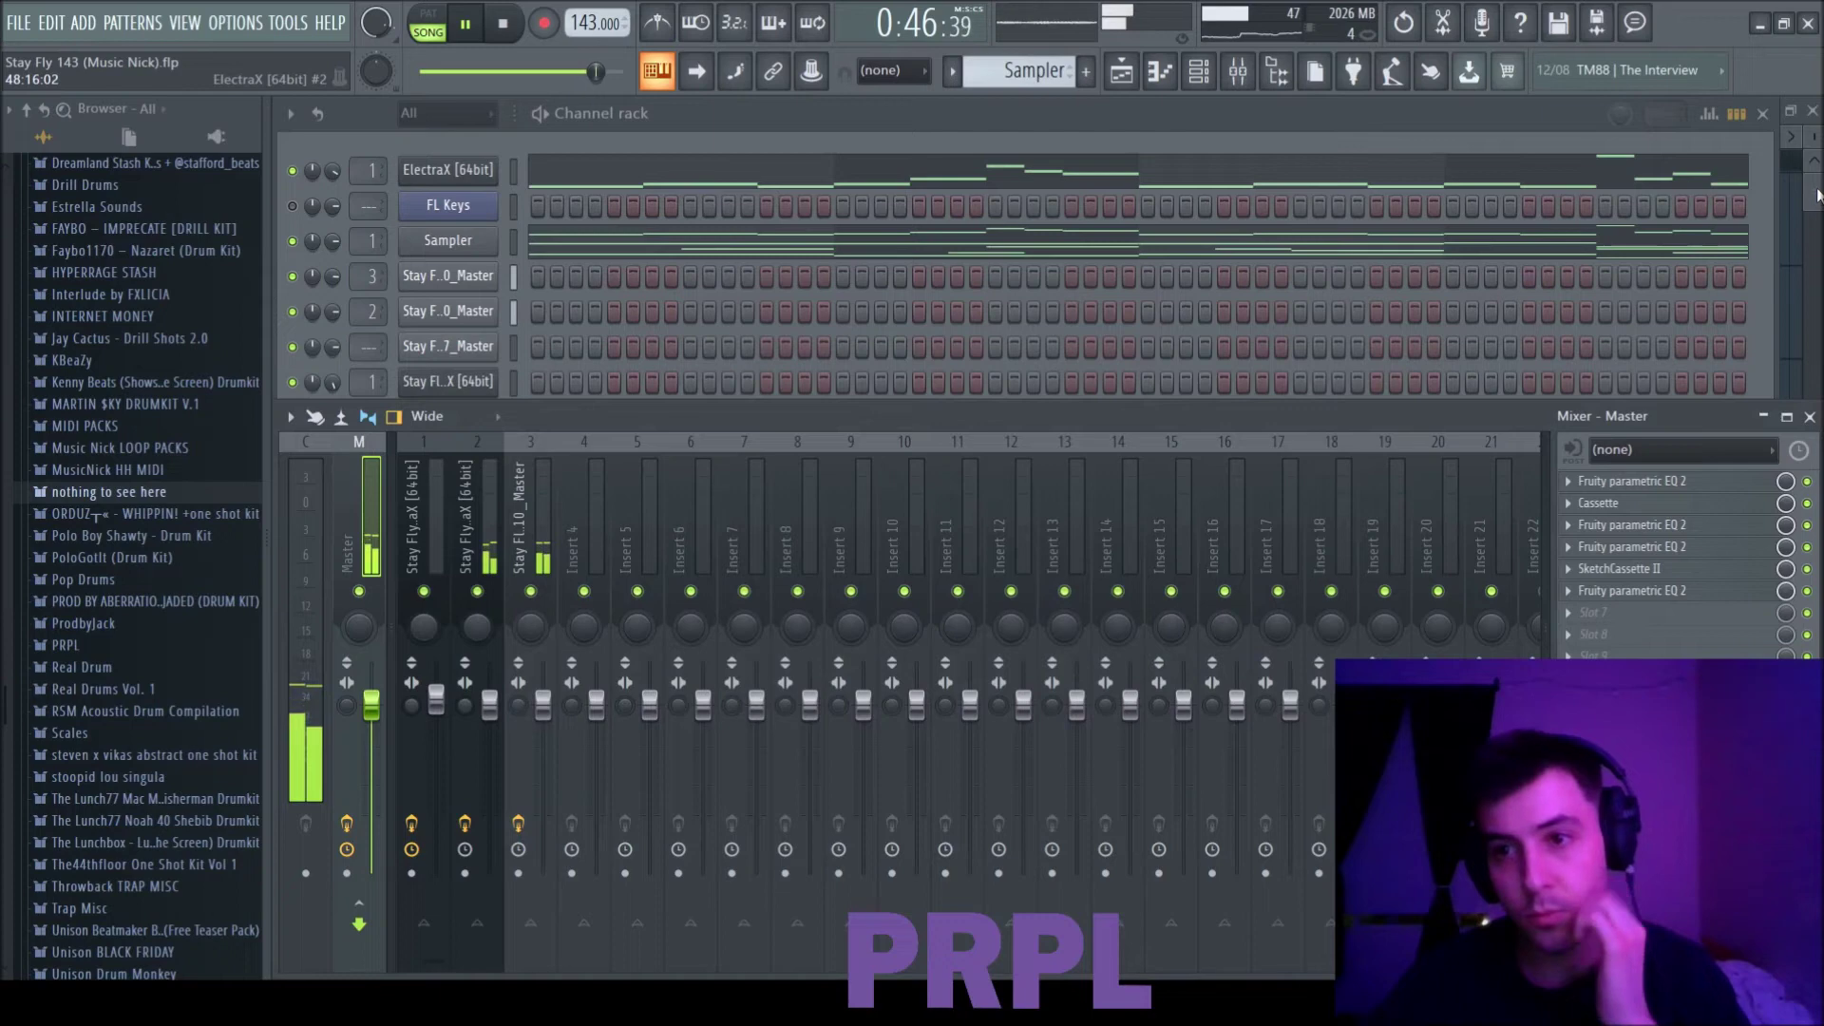
{"action": "key", "text": "space"}
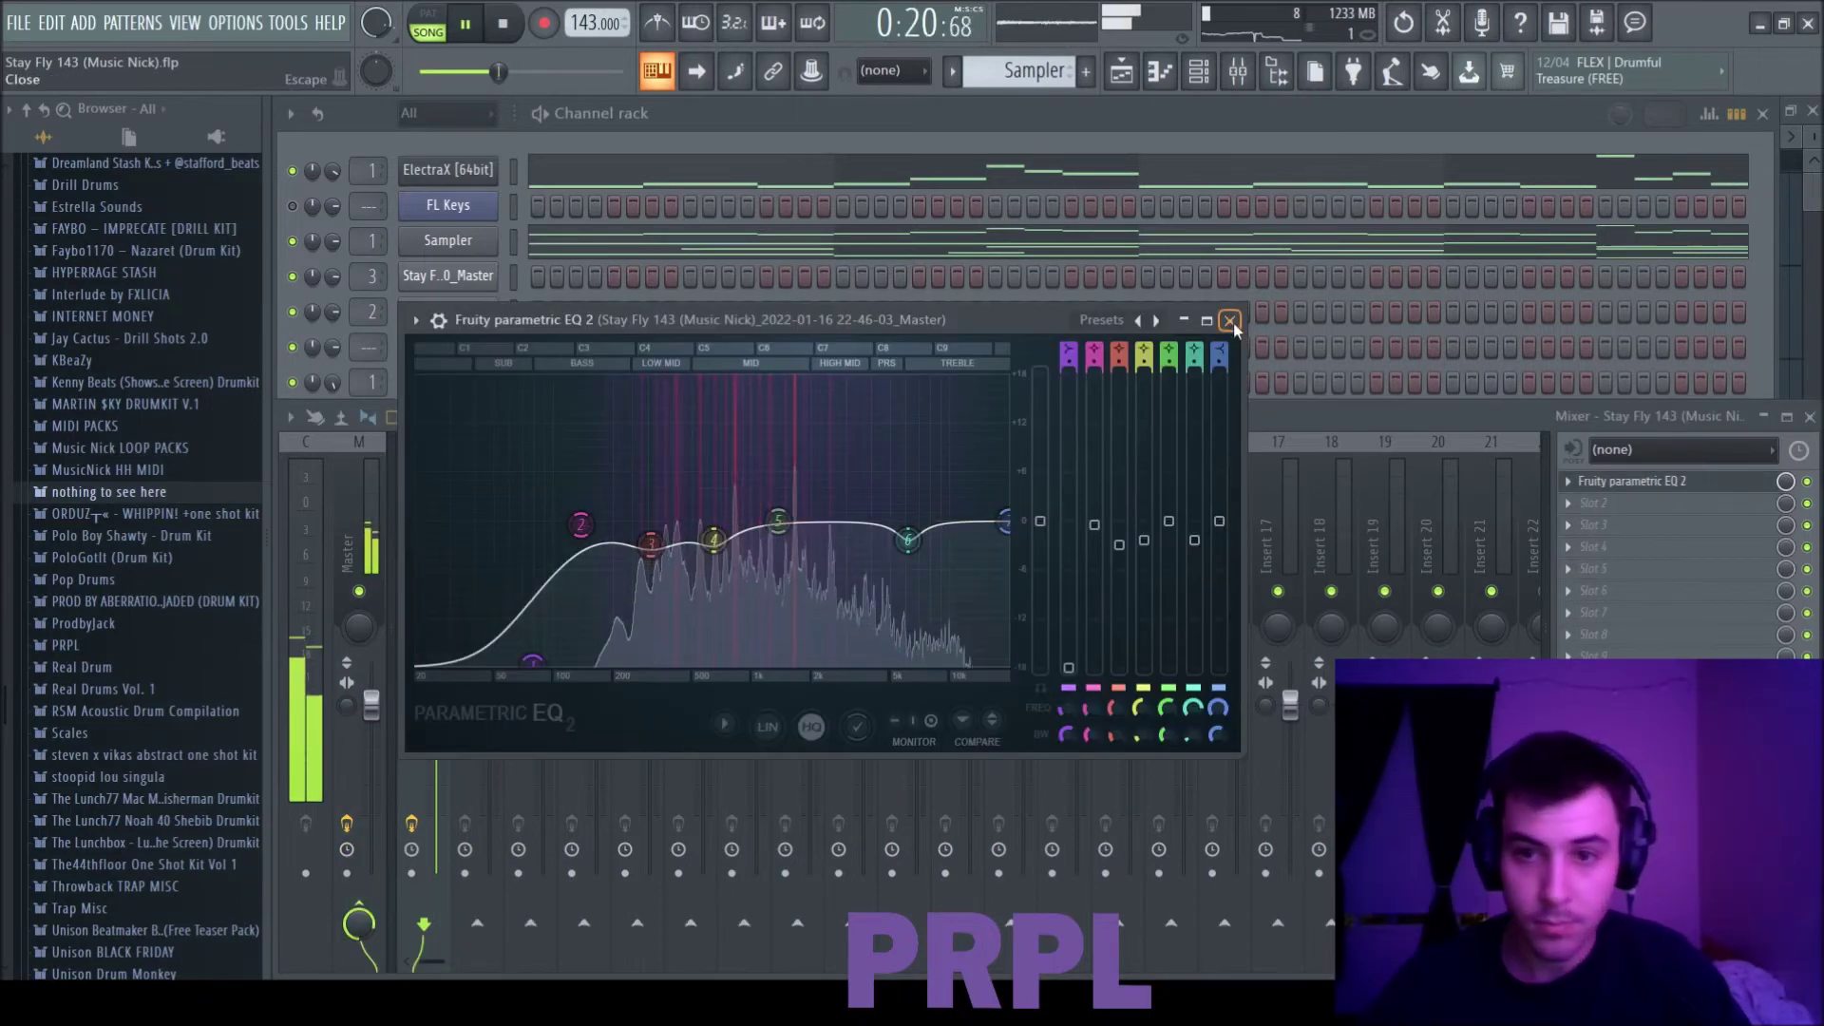
Step: Shape the re-rendered master clip on insert 1 with Fruity parametric EQ 2 and select the master track
{"action": "left_click", "coordinate": [1230, 321]}
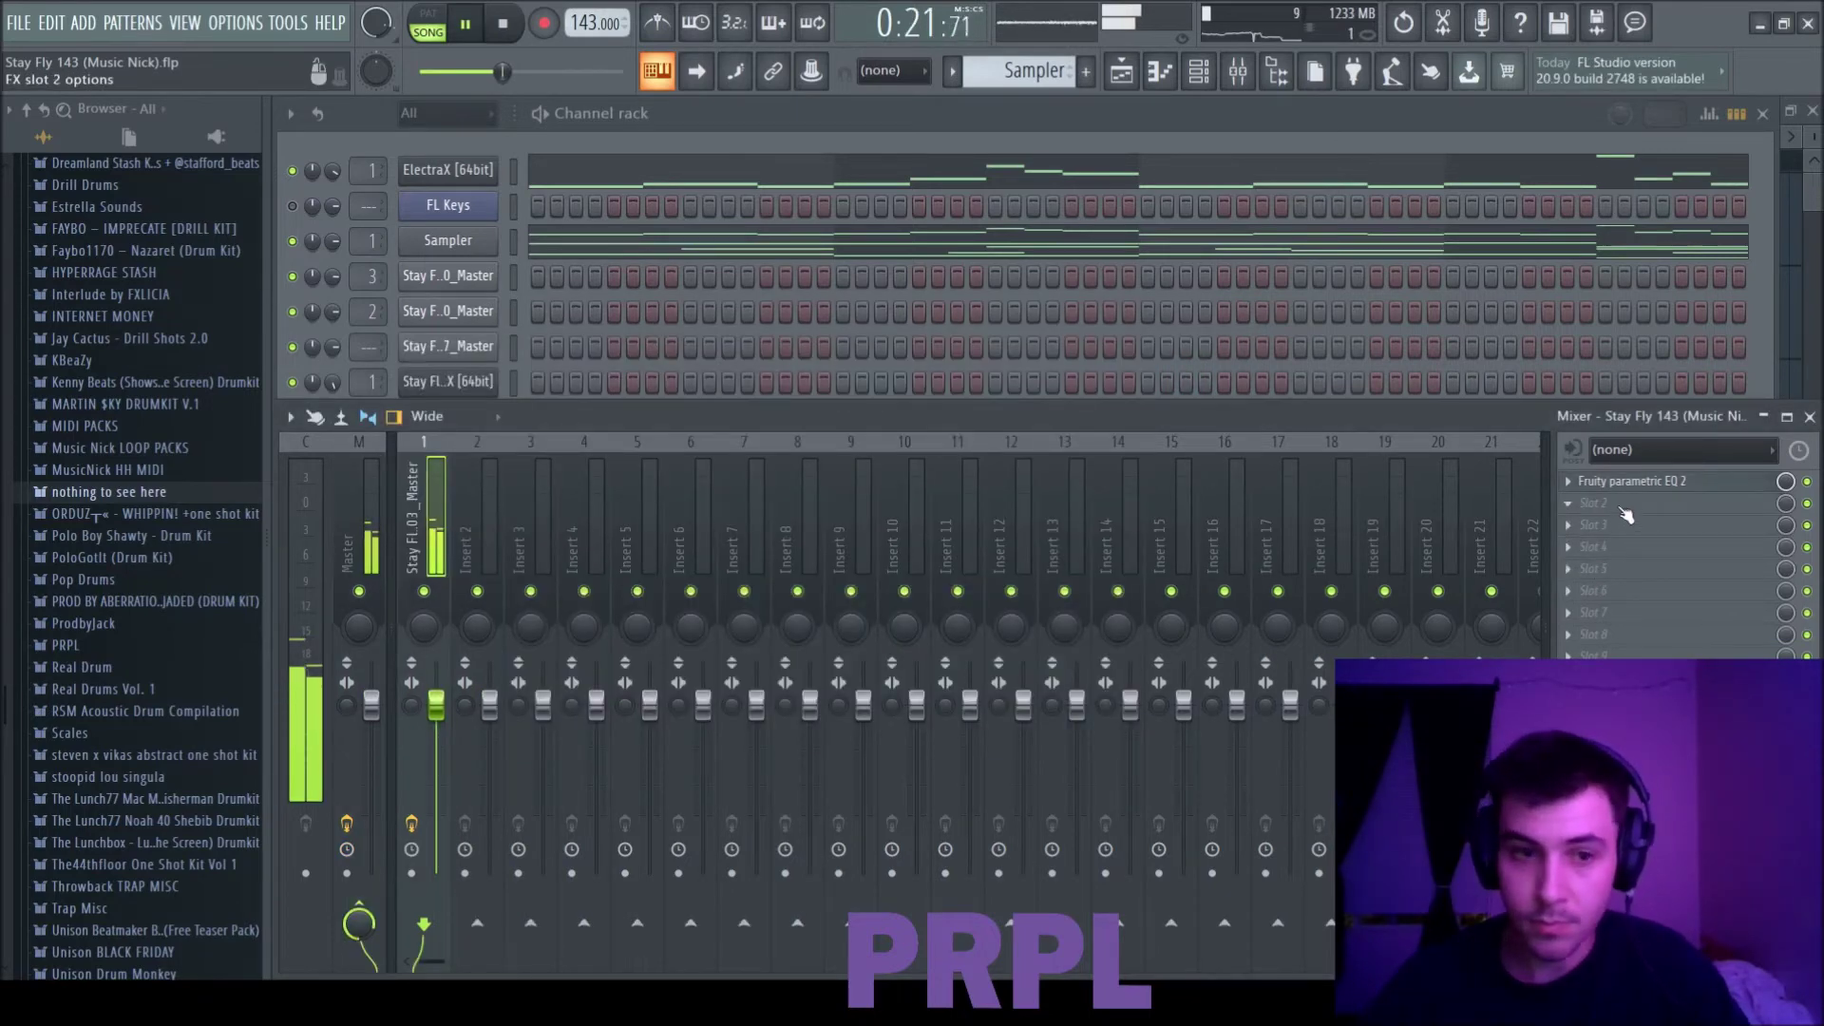
{"action": "left_click", "coordinate": [346, 521]}
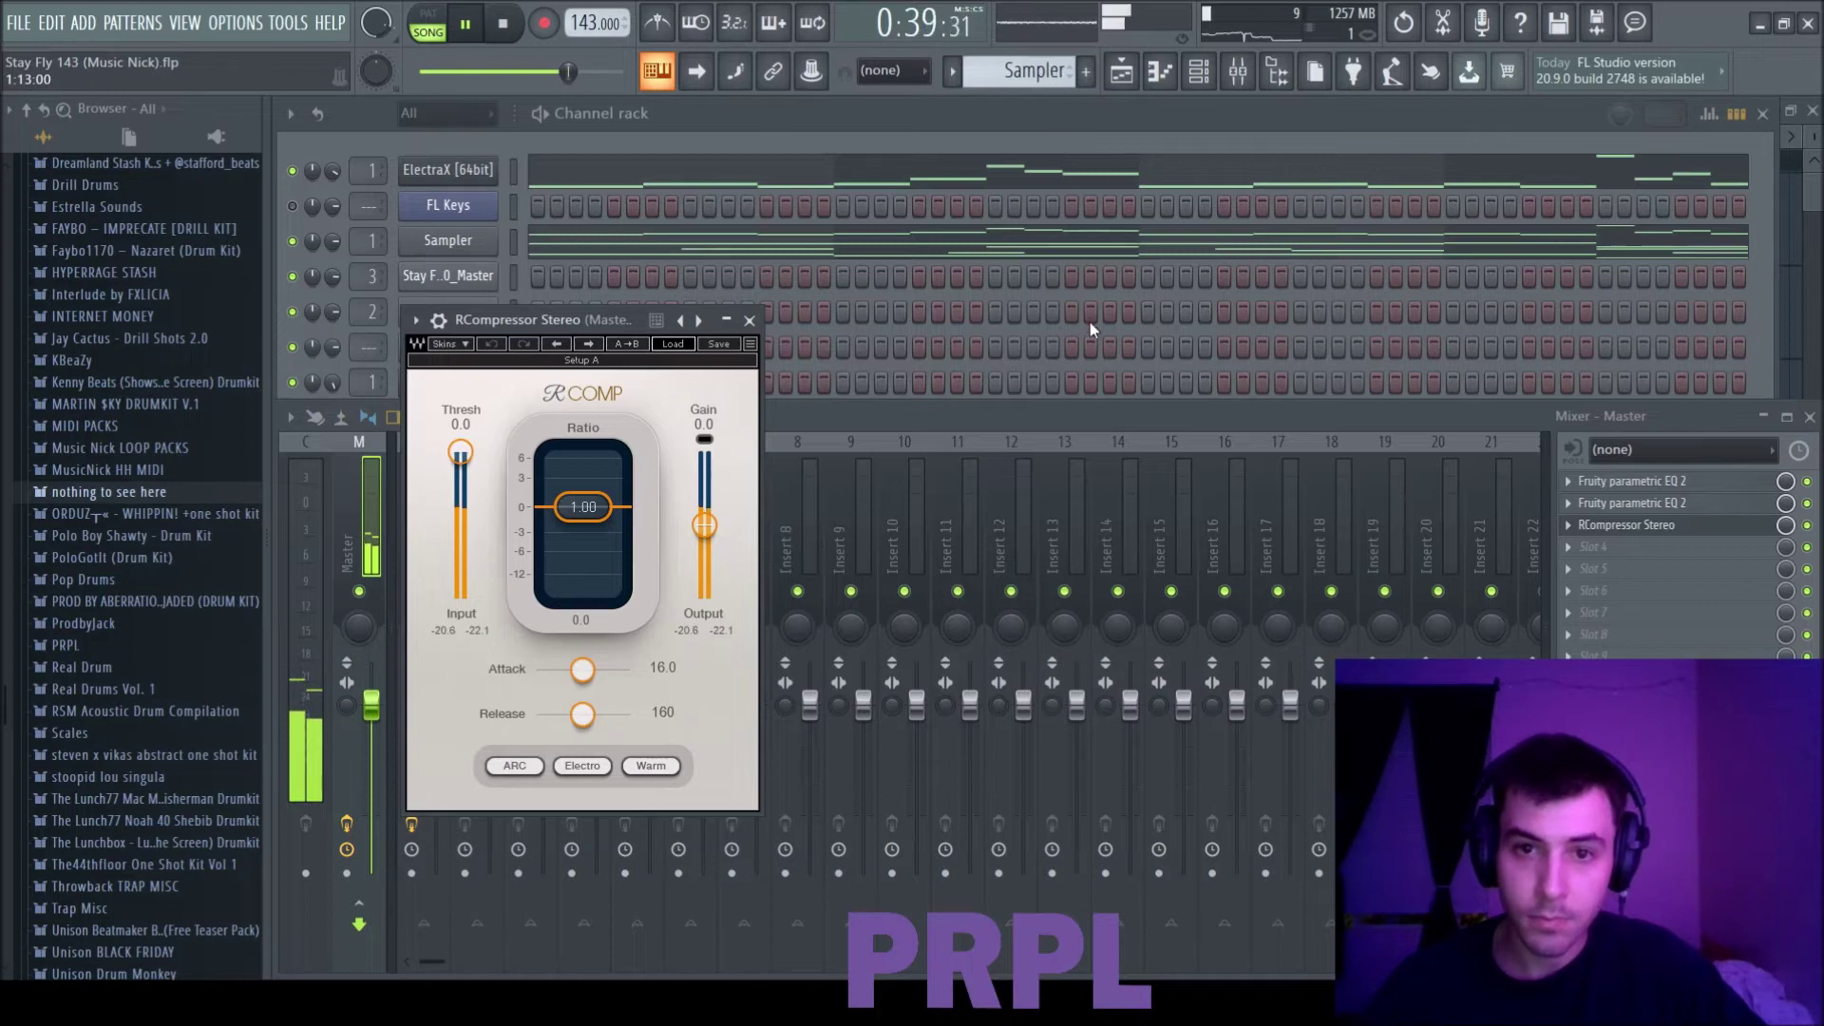
Step: Add RCompressor Stereo and Ghz Midside Matrix 3 to the master and set the side gain to 2.5 dB
{"action": "left_click", "coordinate": [750, 320]}
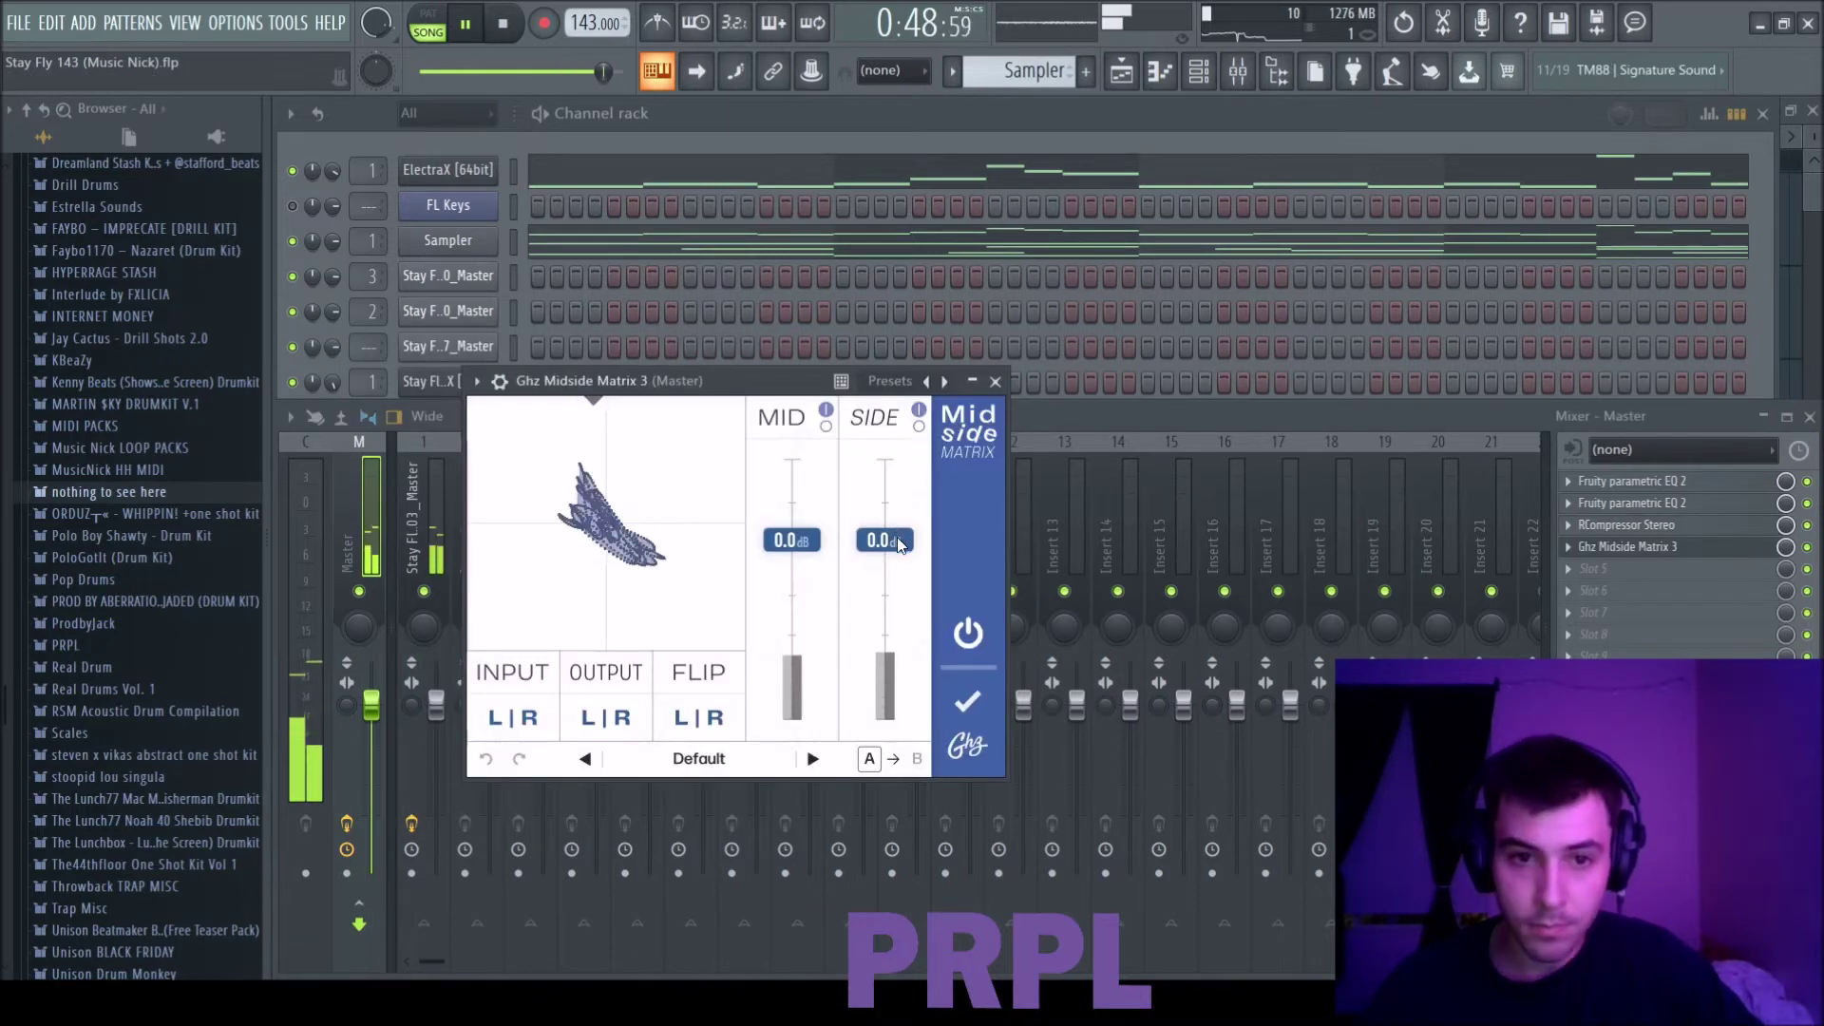
{"action": "mouse_move", "coordinate": [883, 540]}
{"action": "left_mouse_down"}
{"action": "mouse_move", "coordinate": [886, 523]}
{"action": "mouse_move", "coordinate": [901, 532]}
{"action": "left_mouse_up"}
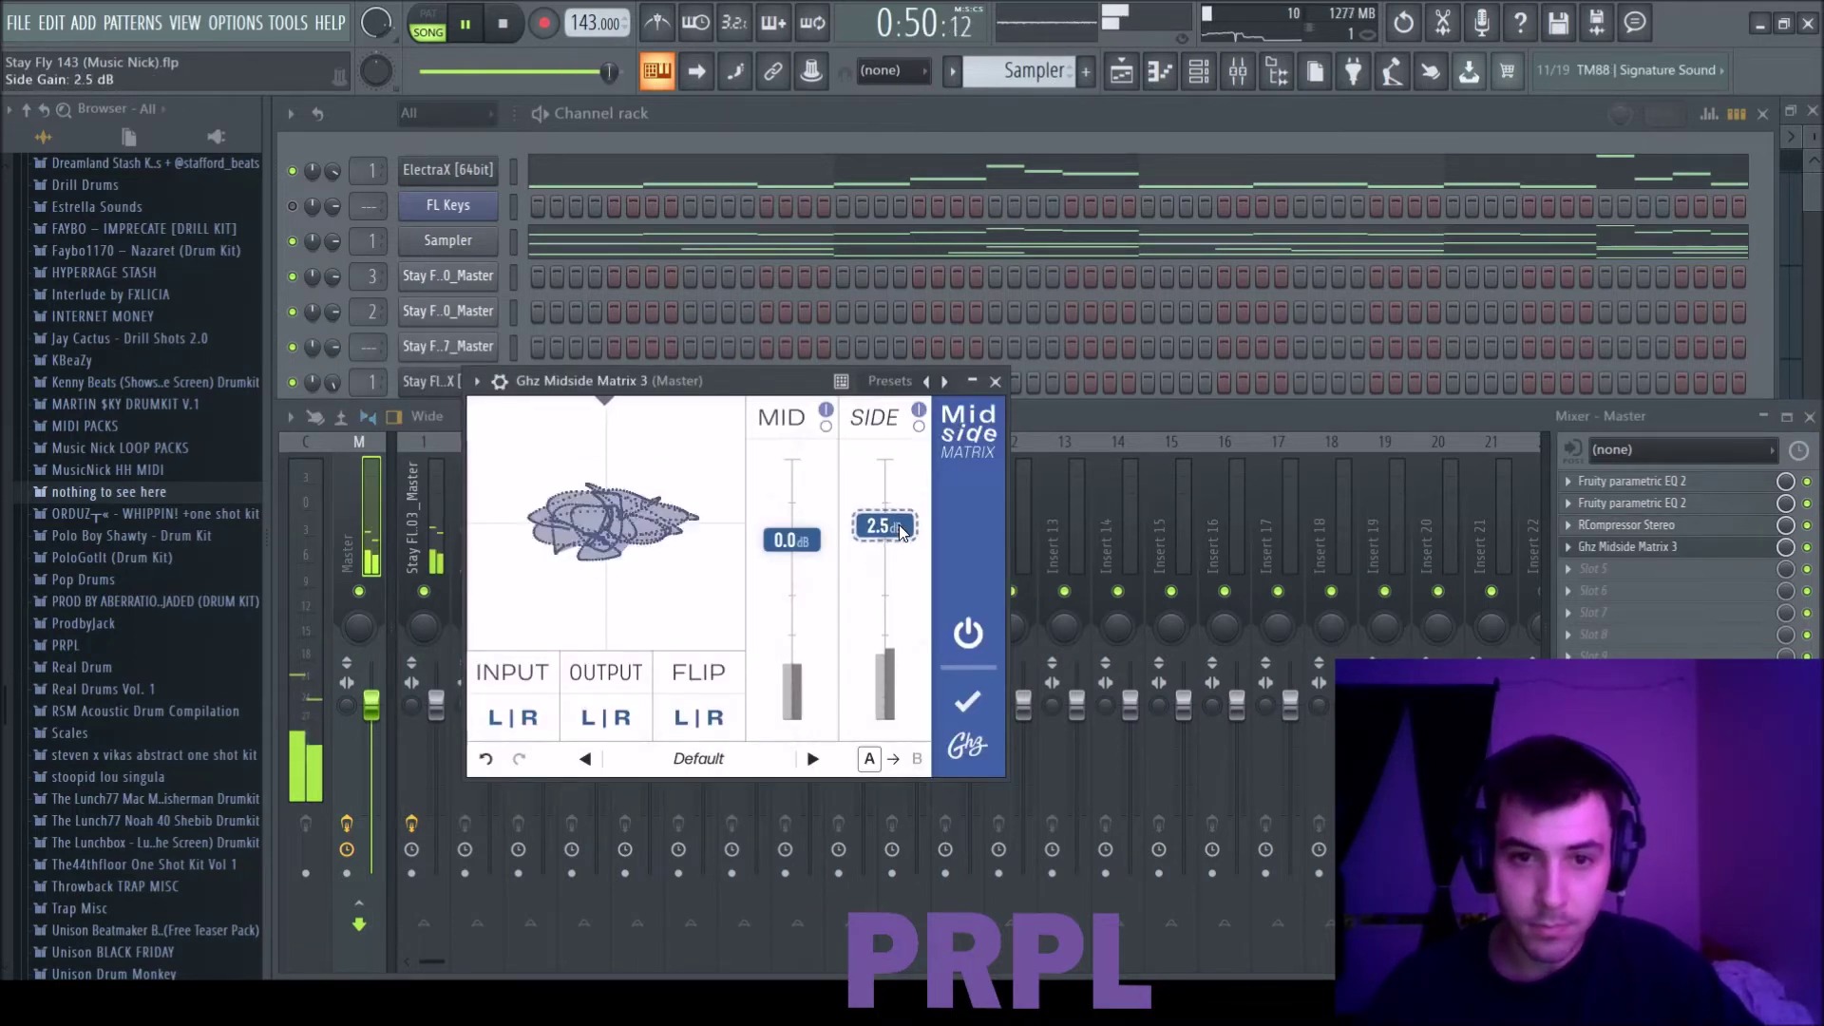
{"action": "left_click", "coordinate": [1627, 546]}
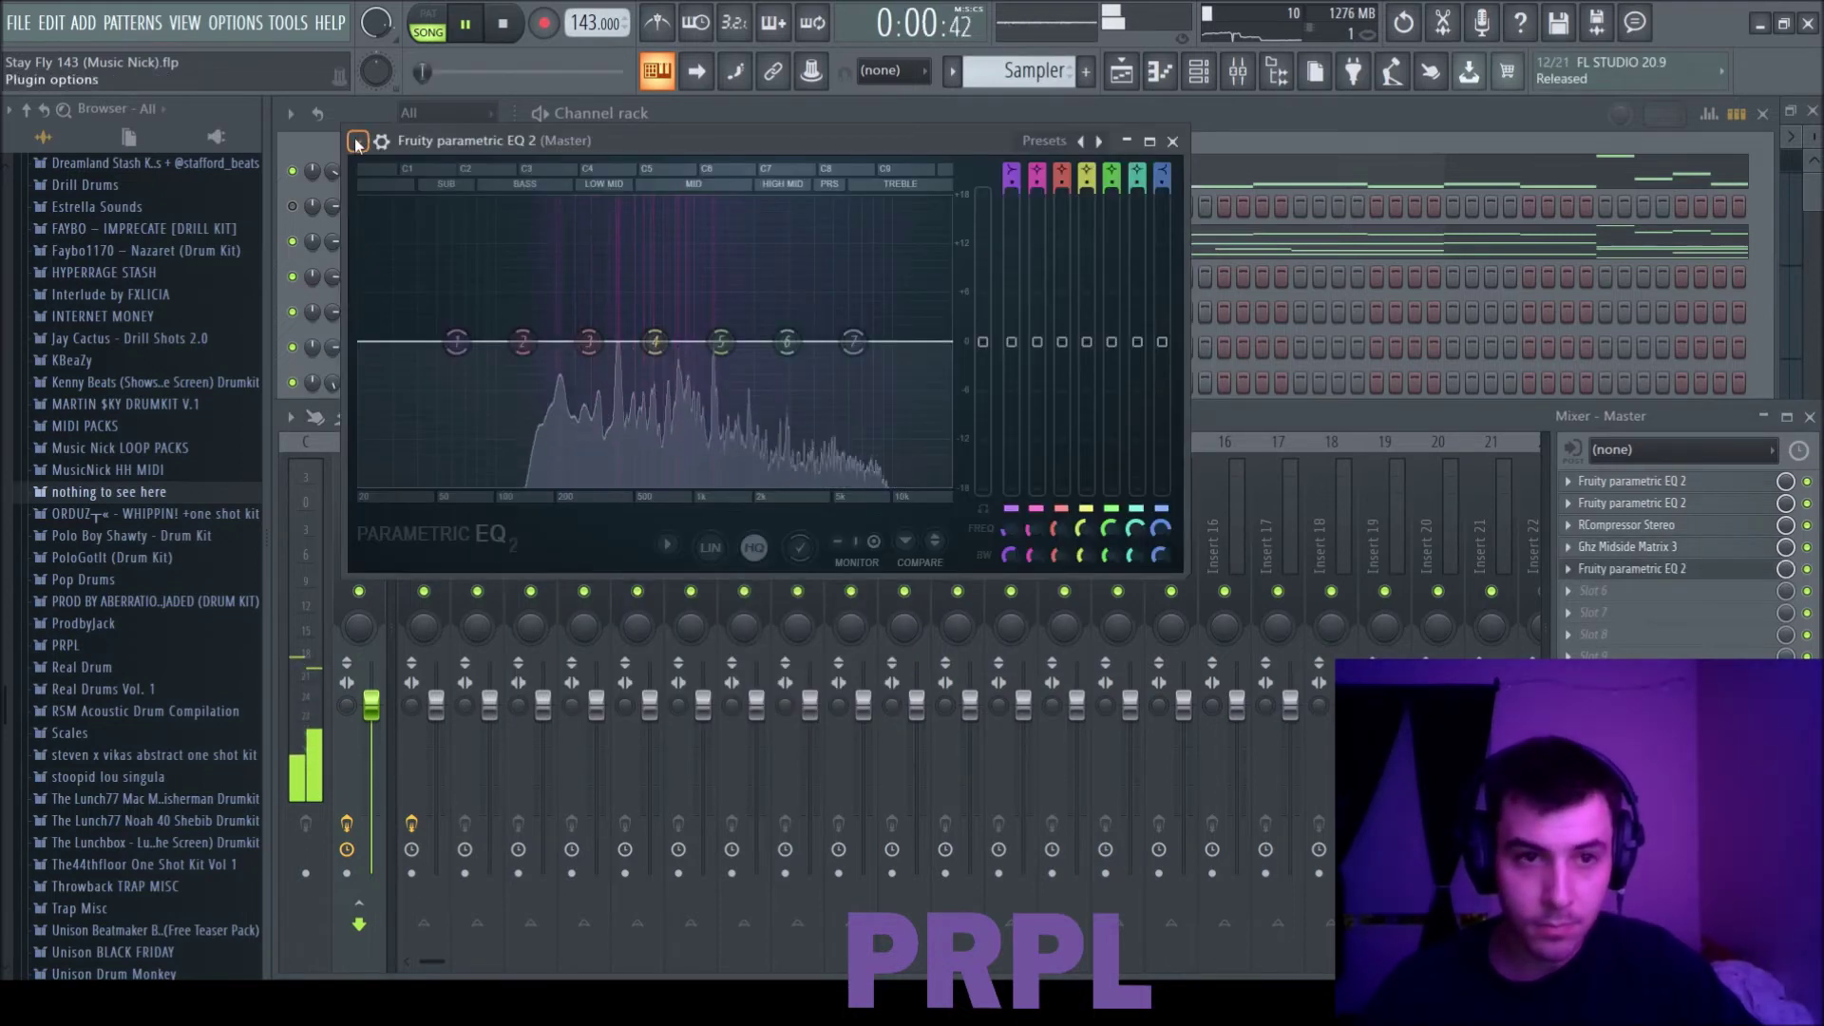
Step: Apply a low-cut and high-cut curve in the master's last Fruity parametric EQ 2, with band 1 at 149 Hz
{"action": "left_click", "coordinate": [696, 346]}
{"action": "left_click_drag", "start_coordinate": [375, 344], "coordinate": [530, 342]}
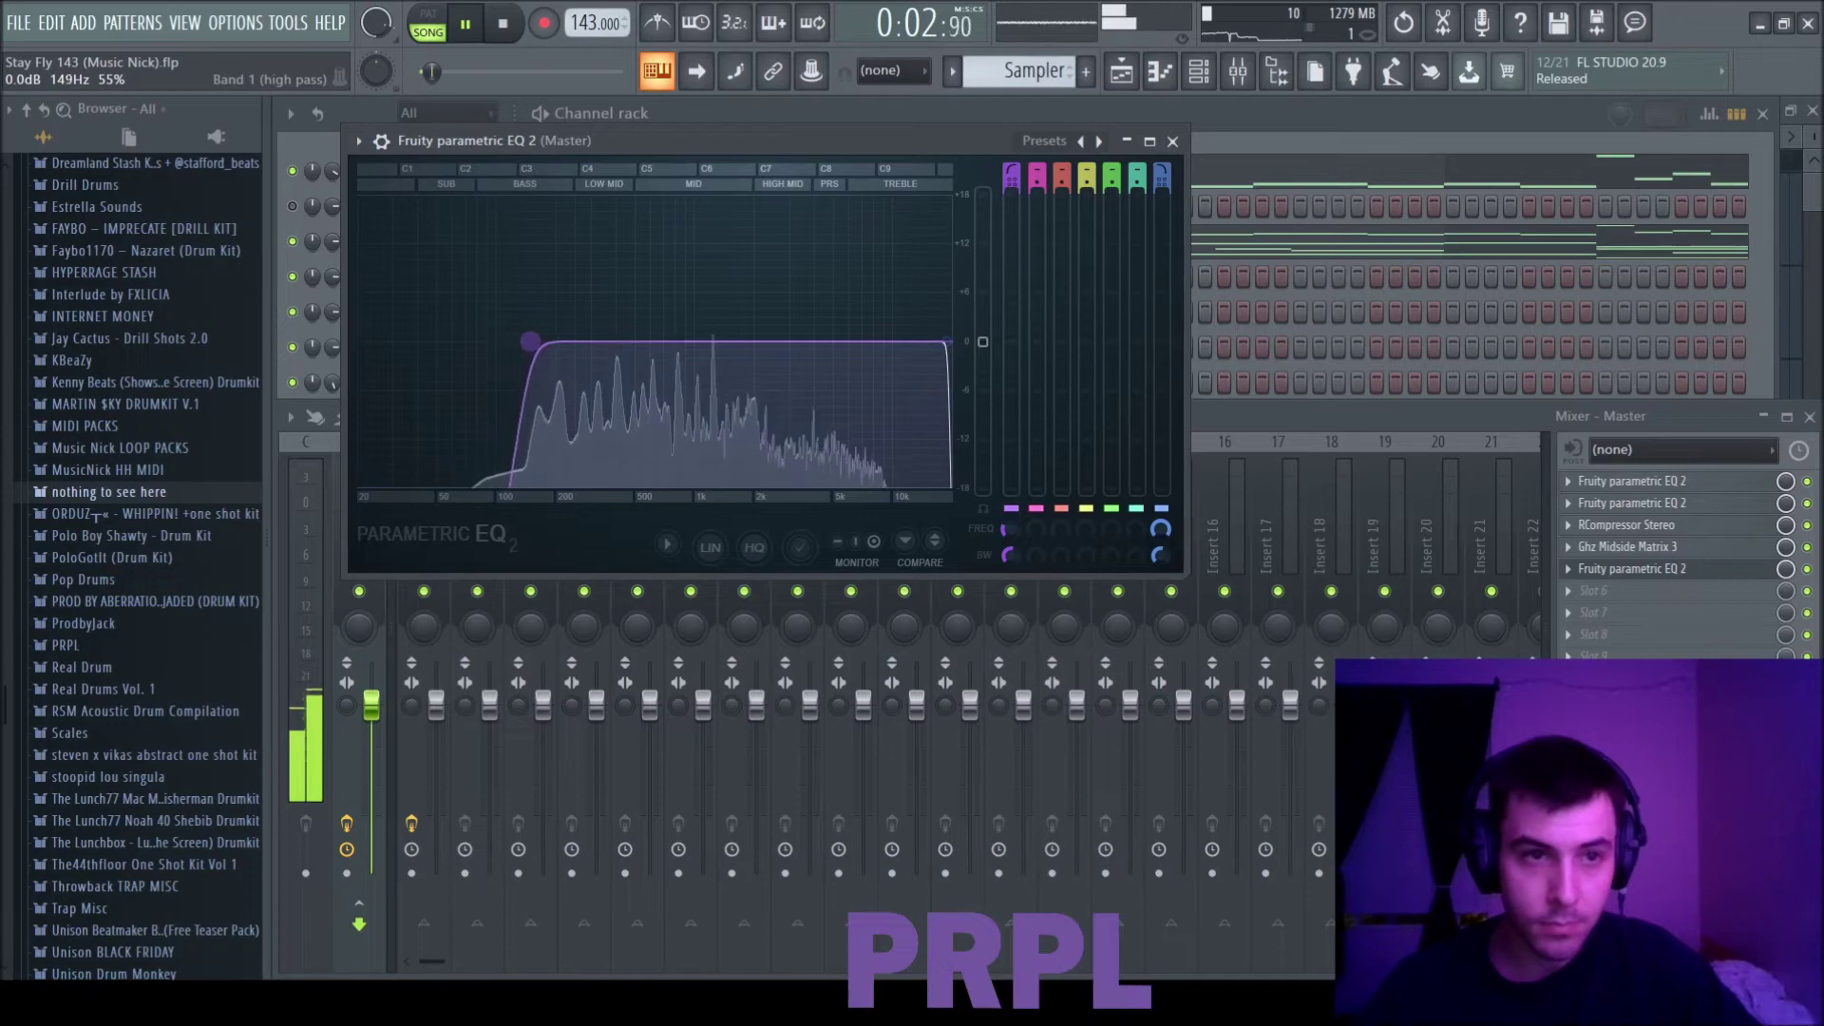
{"action": "left_click", "coordinate": [1173, 141]}
{"action": "key", "text": "F5"}
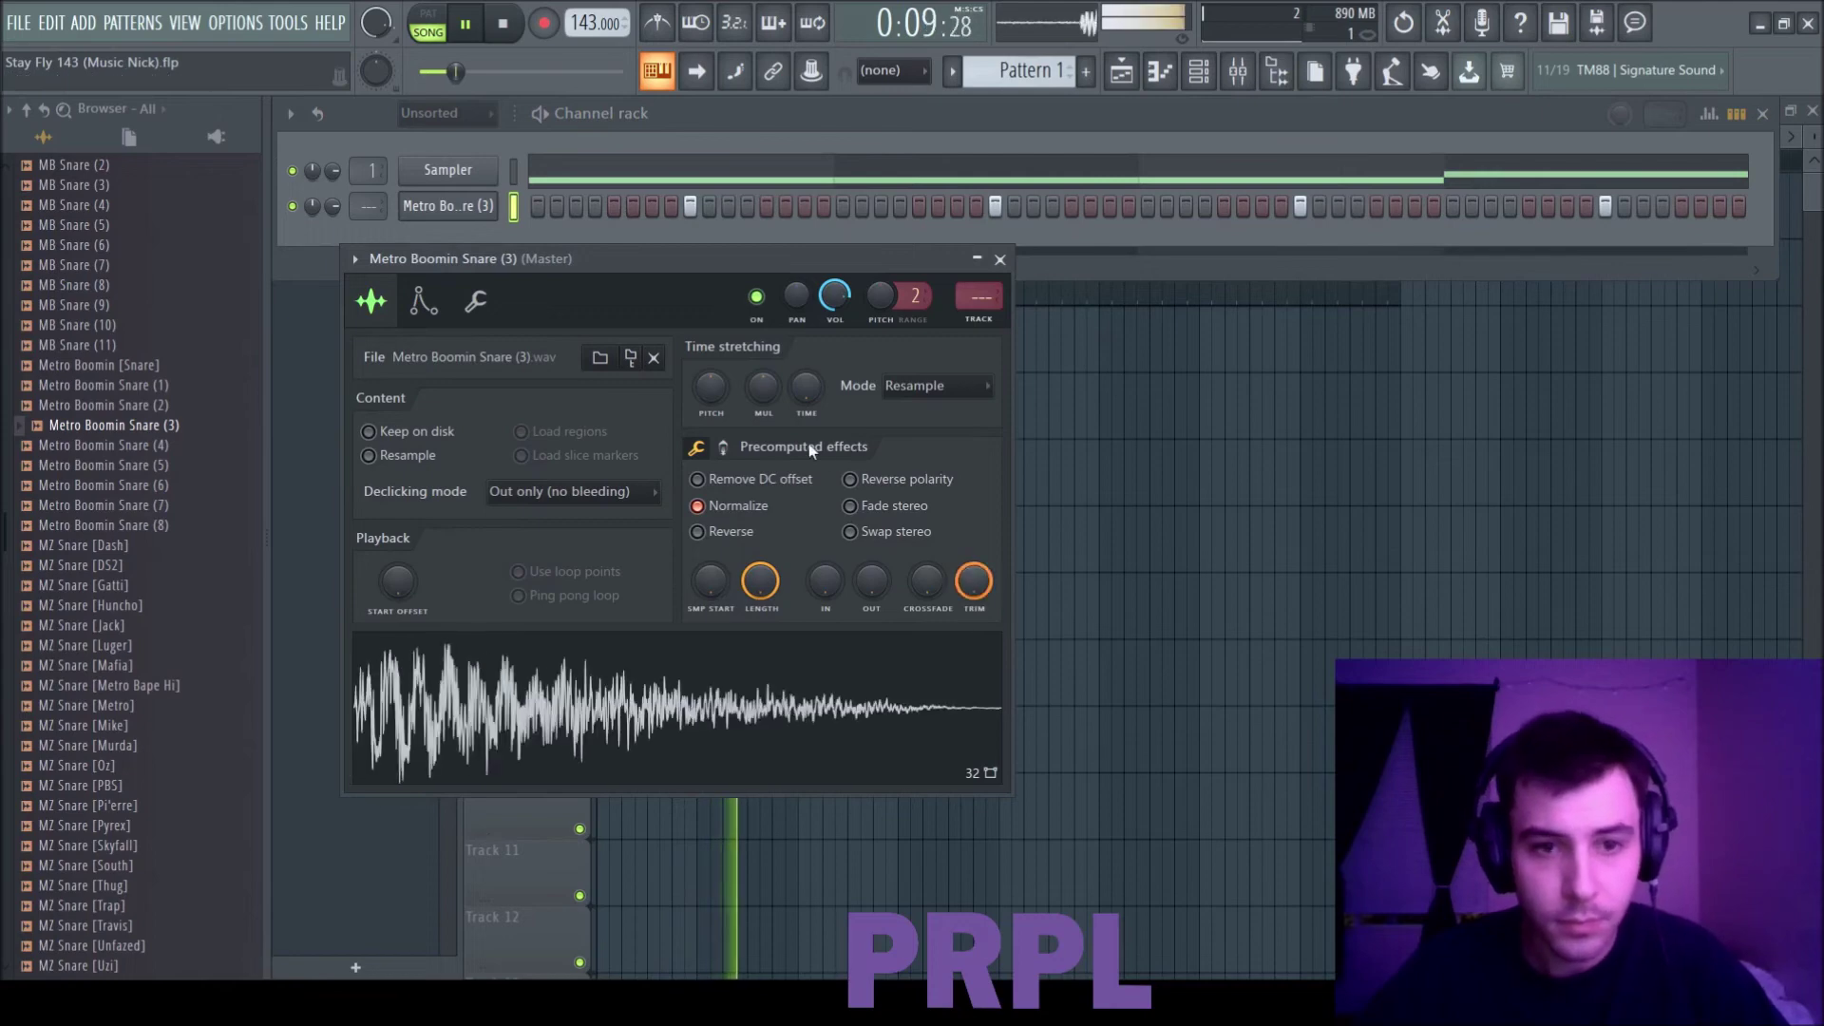
Step: Boost the Metro Boomin Snare (3) sample with its precomputed effects and bring up the mixer
{"action": "left_click", "coordinate": [725, 448]}
{"action": "left_click_drag", "start_coordinate": [706, 526], "coordinate": [706, 516]}
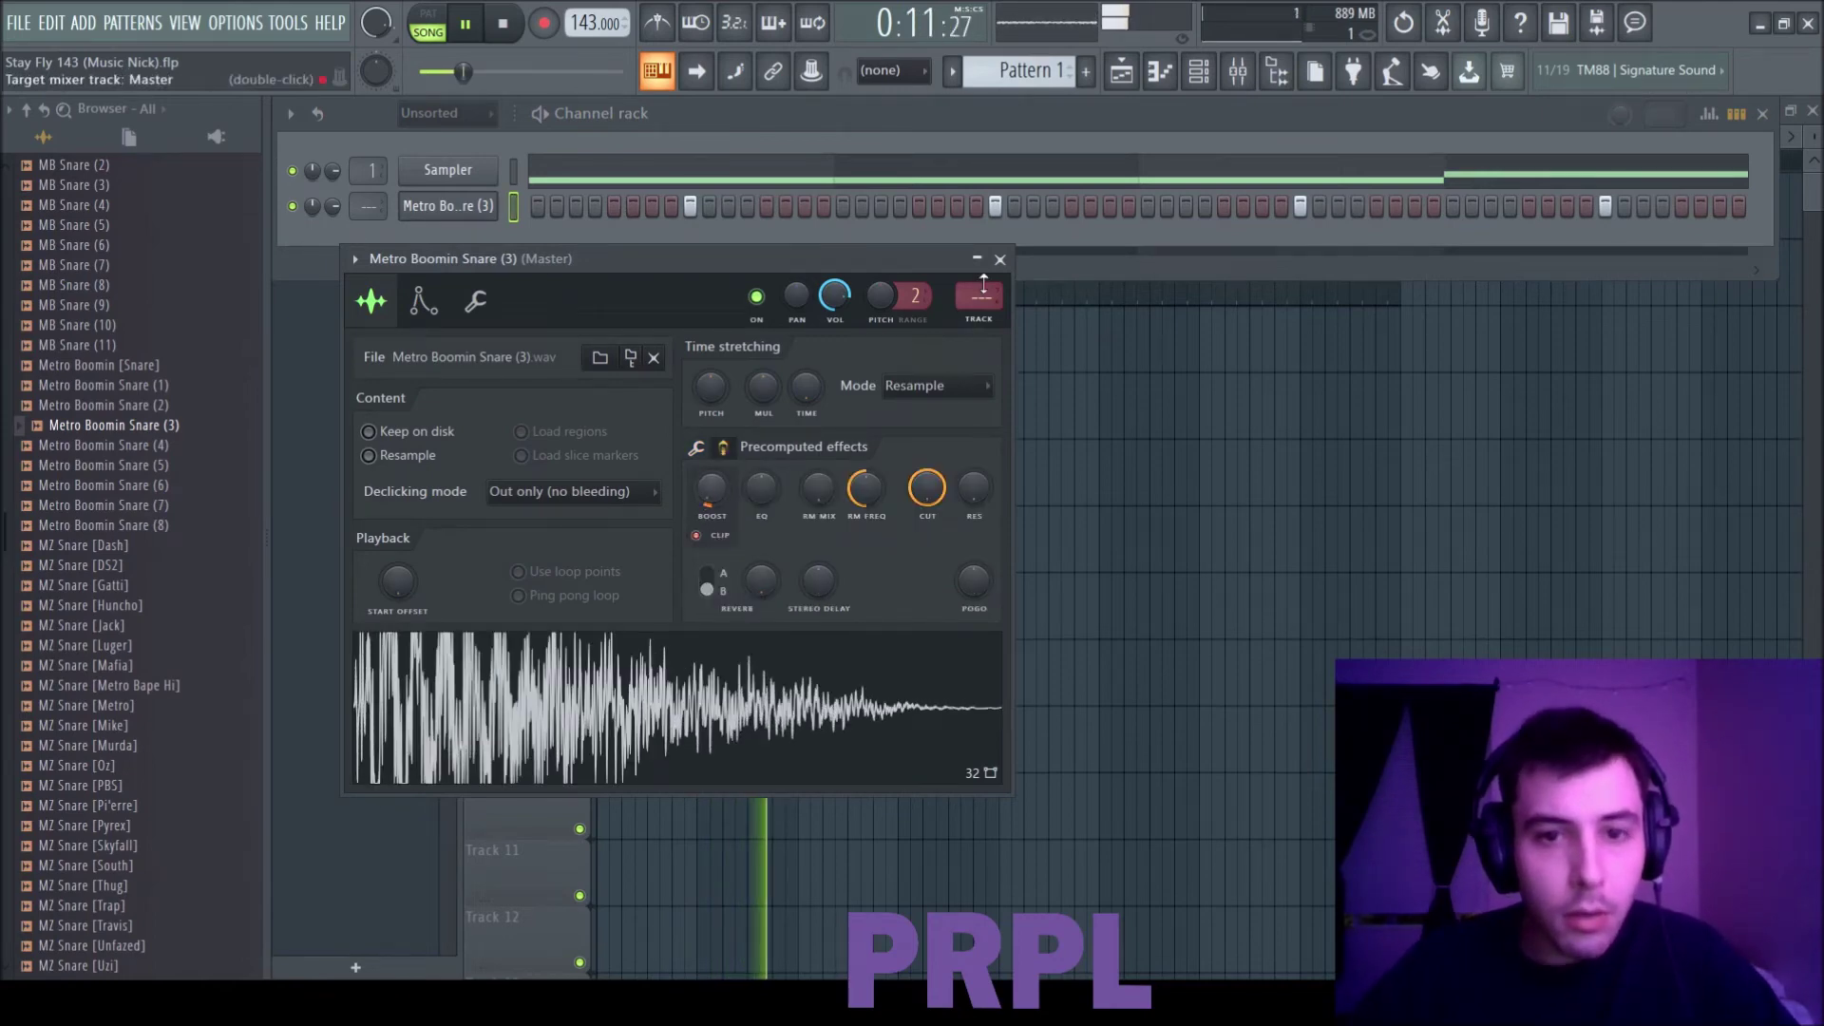
{"action": "left_click", "coordinate": [999, 258]}
{"action": "key", "text": "F9"}
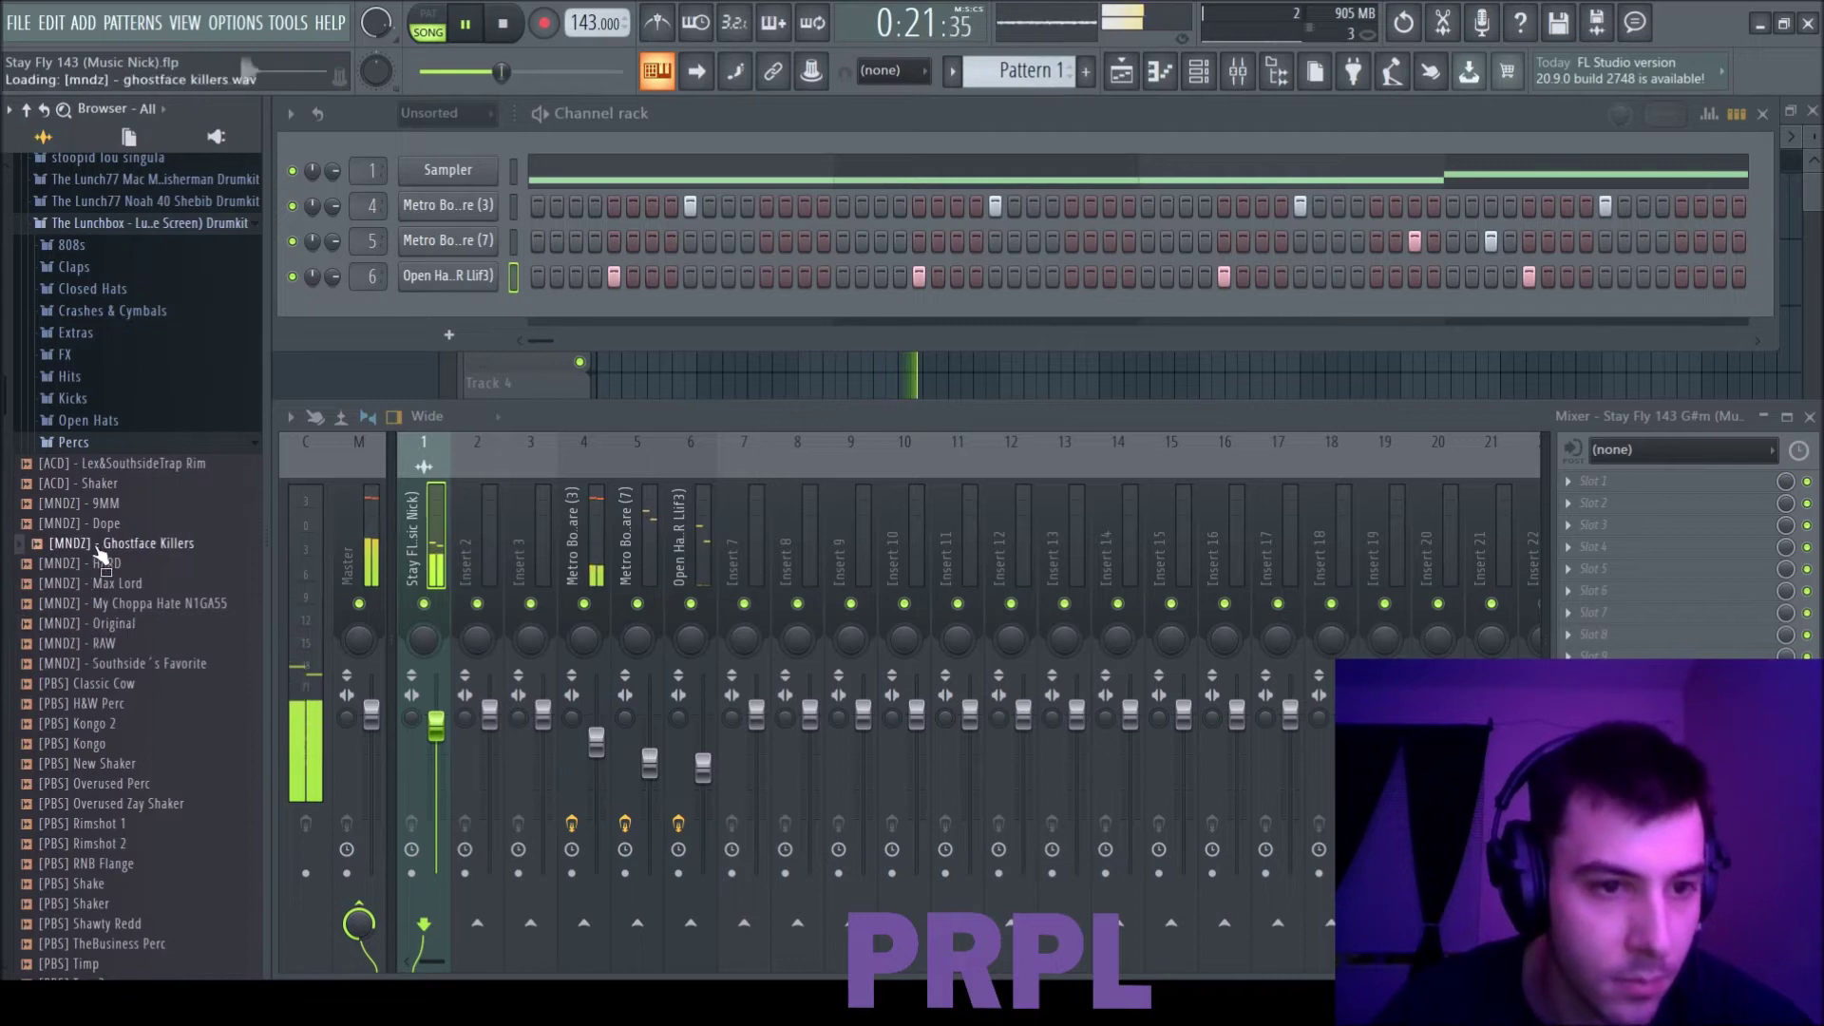
Step: Audition samples in The Lunchbox kit's Percs folder, including [PBS] Overused Perc and [PBS] Shawty Redd, for the drum pattern
{"action": "scroll", "coordinate": [99, 553], "scroll_direction": "down", "scroll_amount": 4}
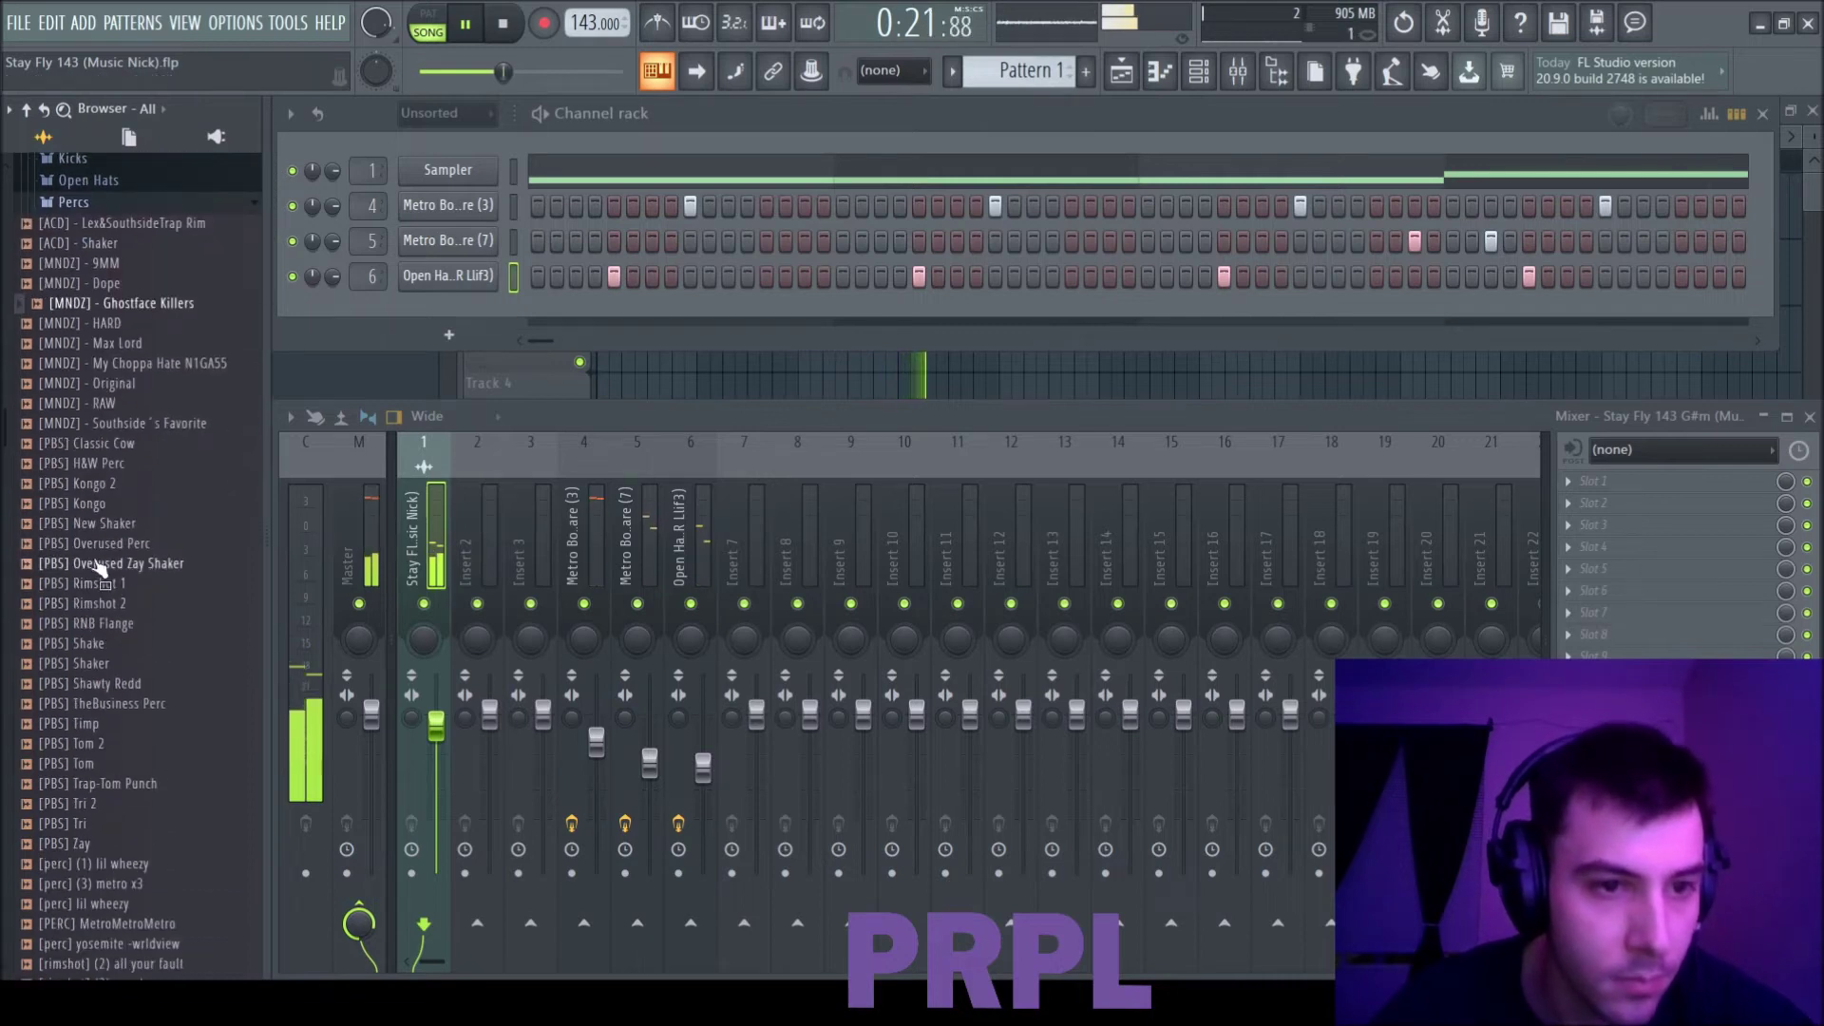
{"action": "left_click", "coordinate": [95, 544]}
{"action": "scroll", "coordinate": [100, 545], "scroll_direction": "down", "scroll_amount": 2}
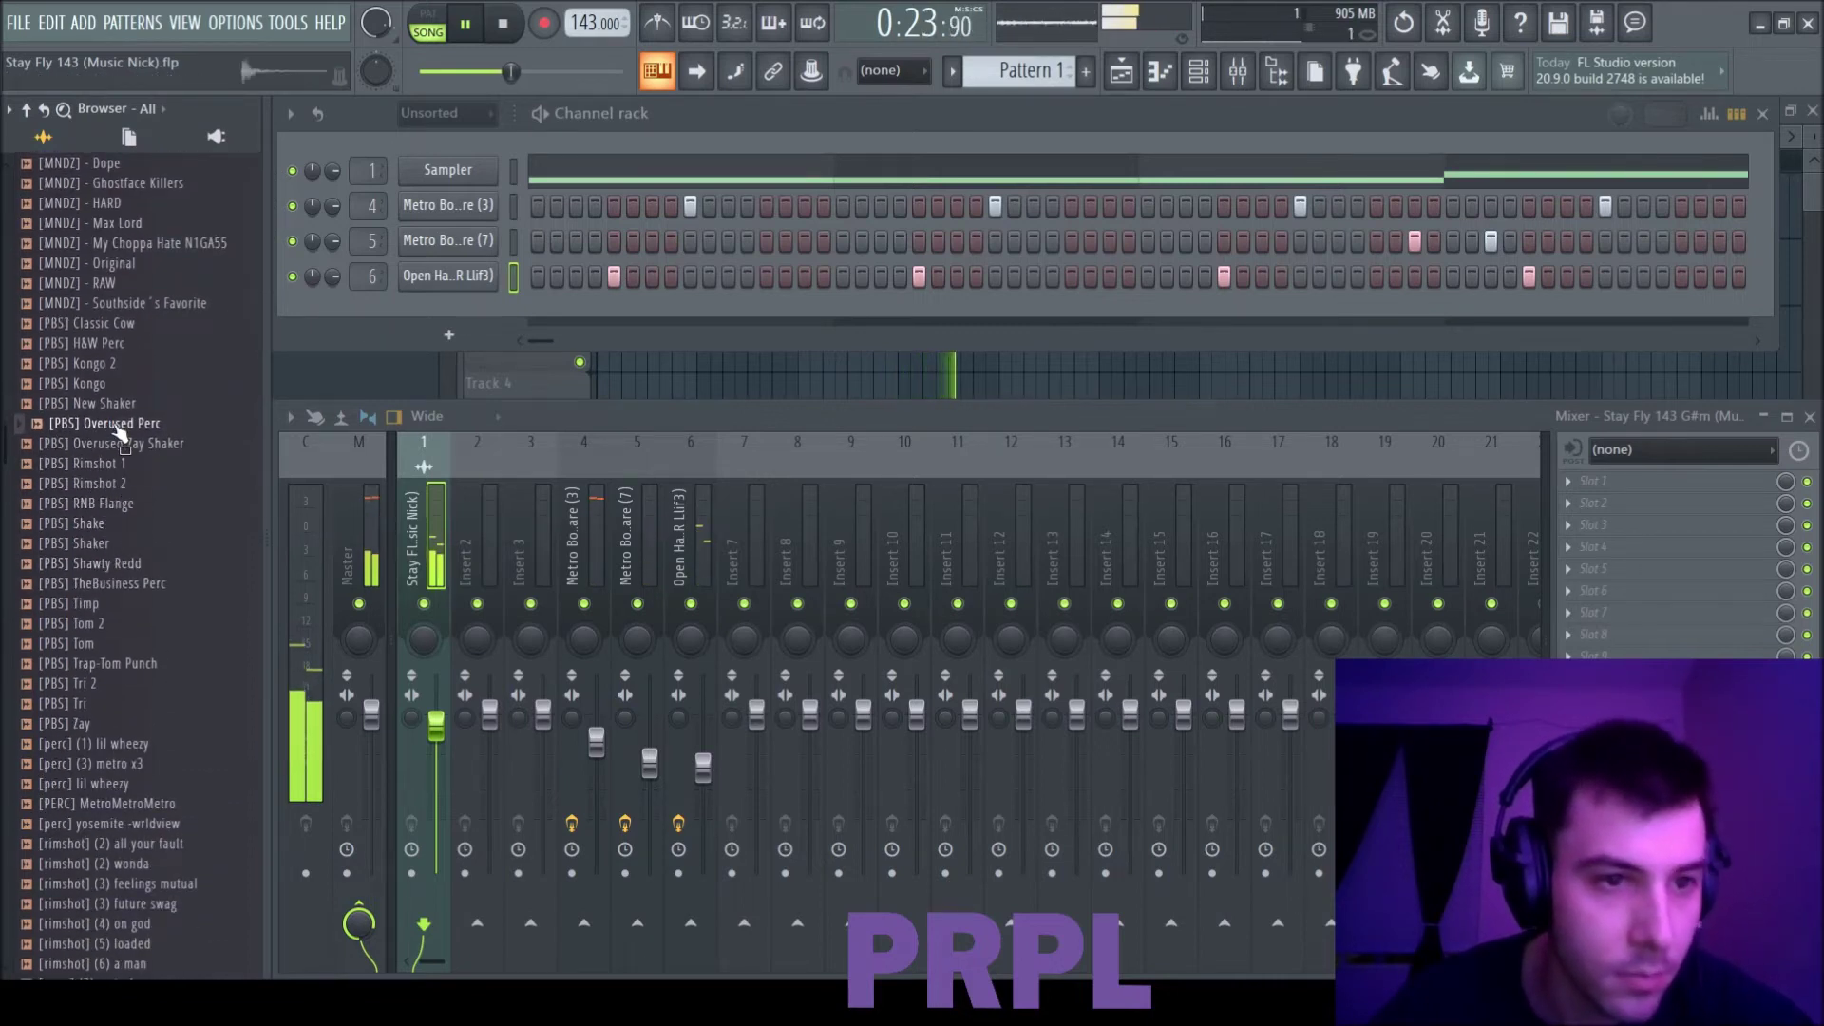
{"action": "left_click", "coordinate": [112, 561]}
{"action": "scroll", "coordinate": [106, 570], "scroll_direction": "down", "scroll_amount": 6}
{"action": "left_click", "coordinate": [100, 585]}
{"action": "scroll", "coordinate": [100, 582], "scroll_direction": "down", "scroll_amount": 2}
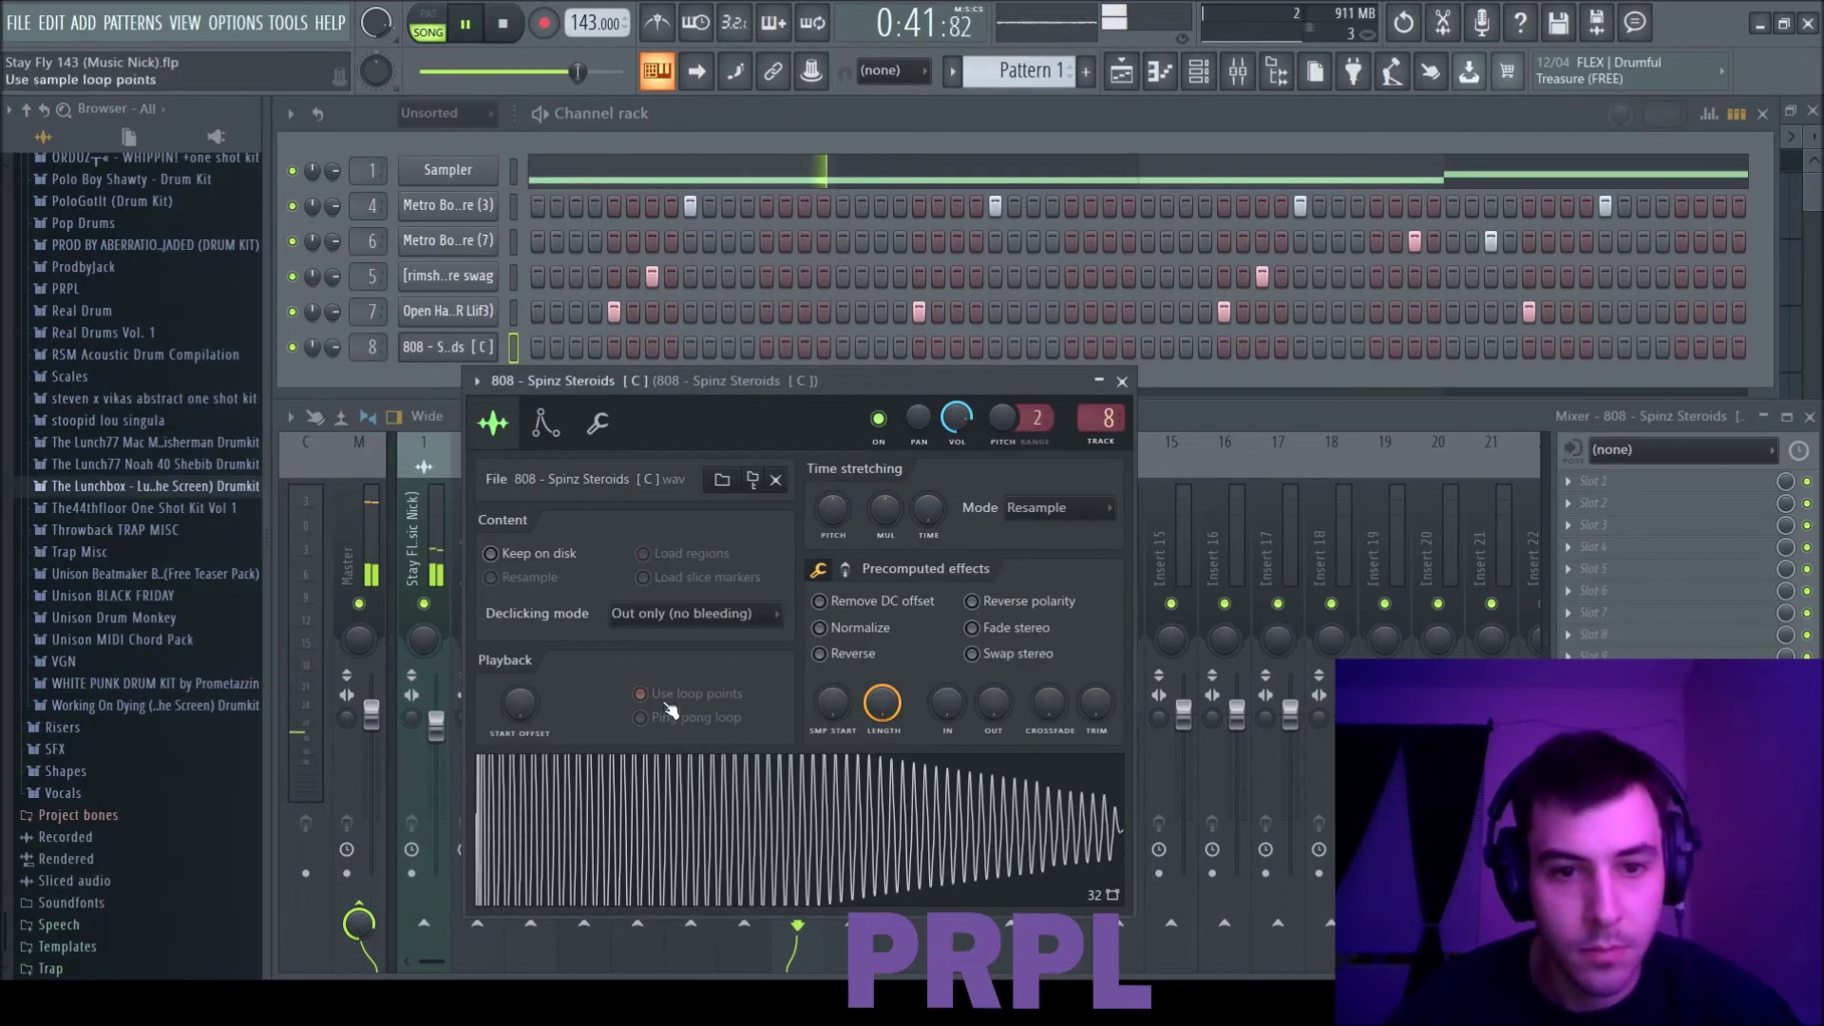
Step: Inspect the 808 - Spinz Steroids volume envelope and place a one-bar G#5 note at the start of its pattern
{"action": "left_click", "coordinate": [885, 630]}
{"action": "left_click", "coordinate": [546, 422]}
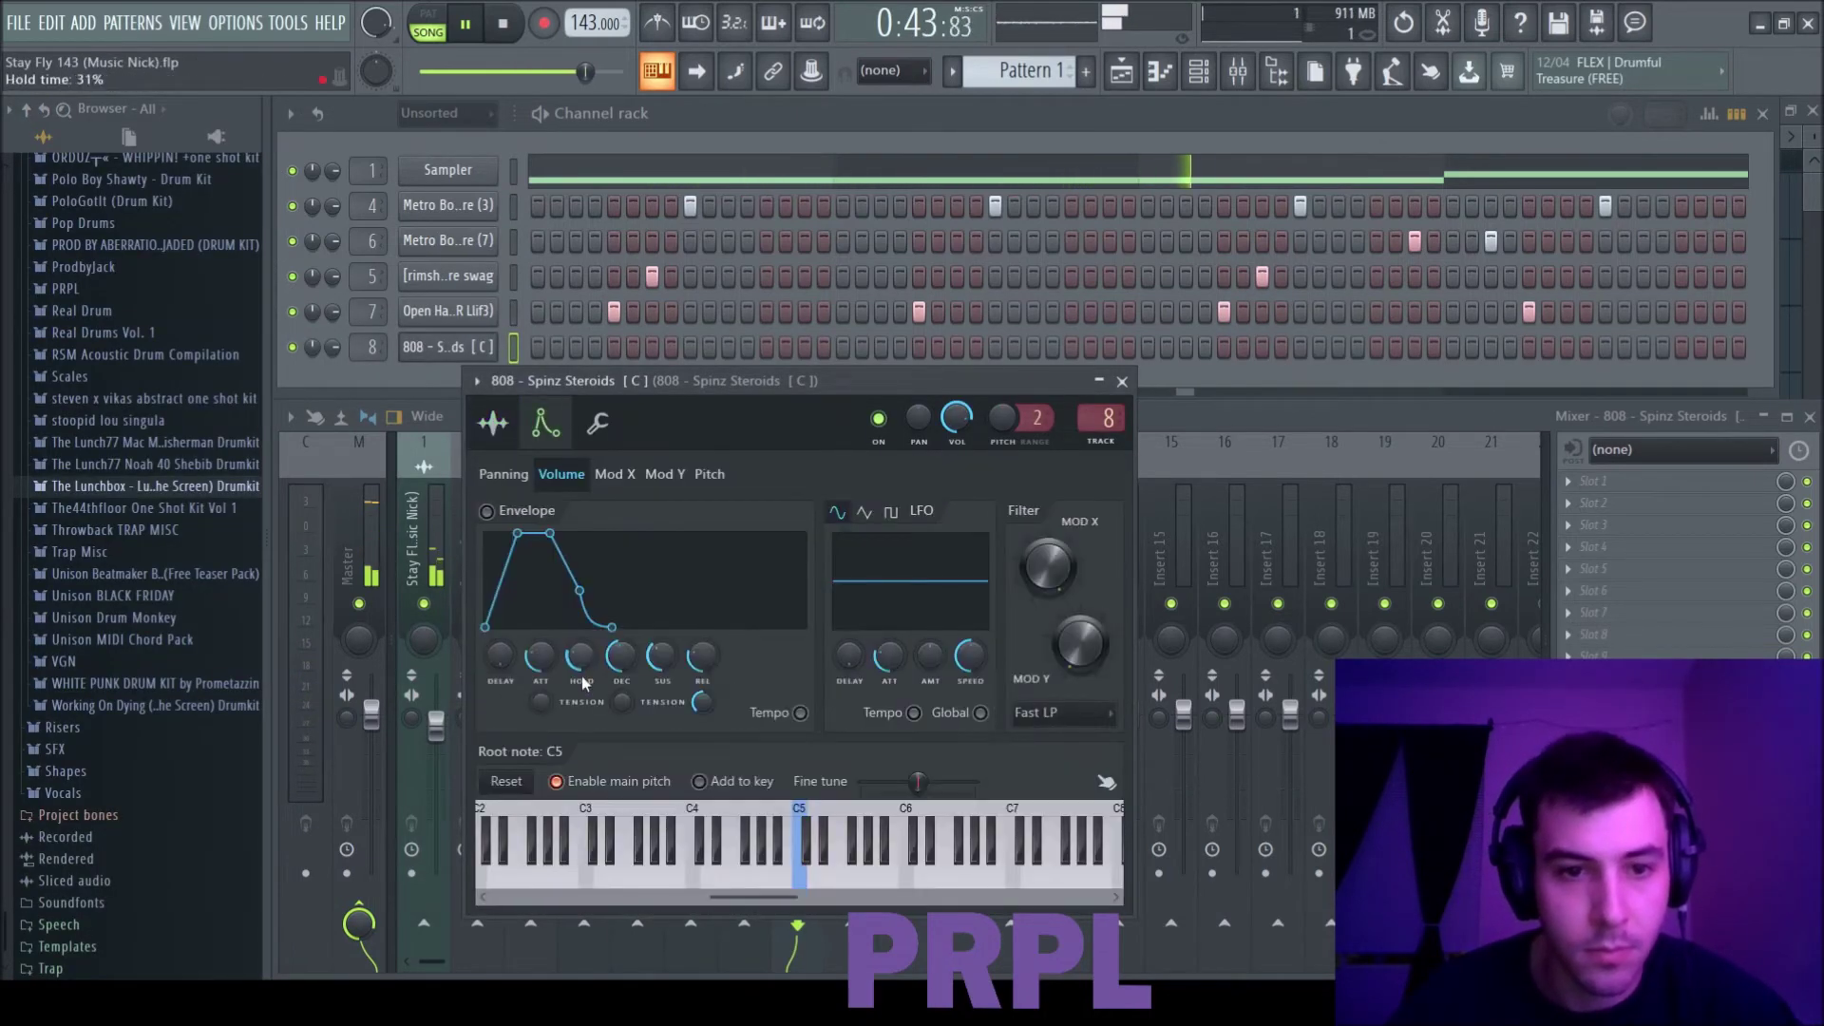
{"action": "left_click", "coordinate": [1098, 382]}
{"action": "key", "text": "F7"}
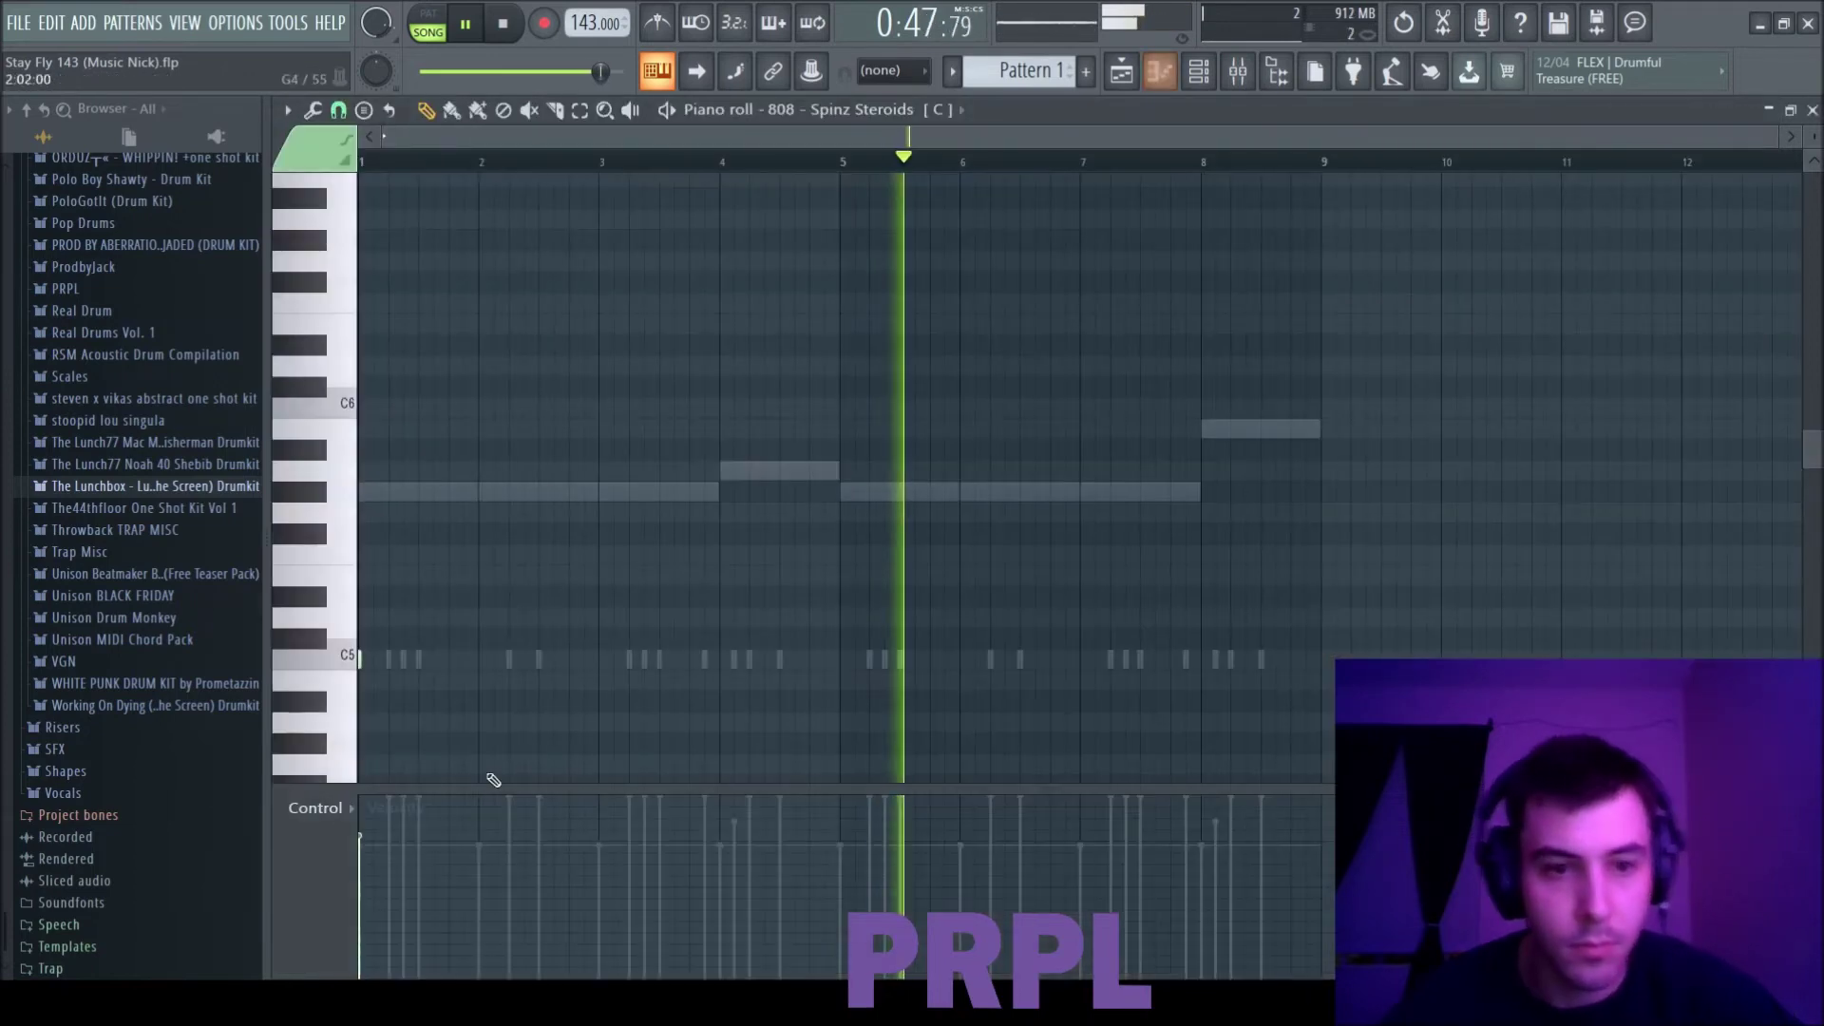
{"action": "left_click_drag", "start_coordinate": [366, 668], "coordinate": [478, 493]}
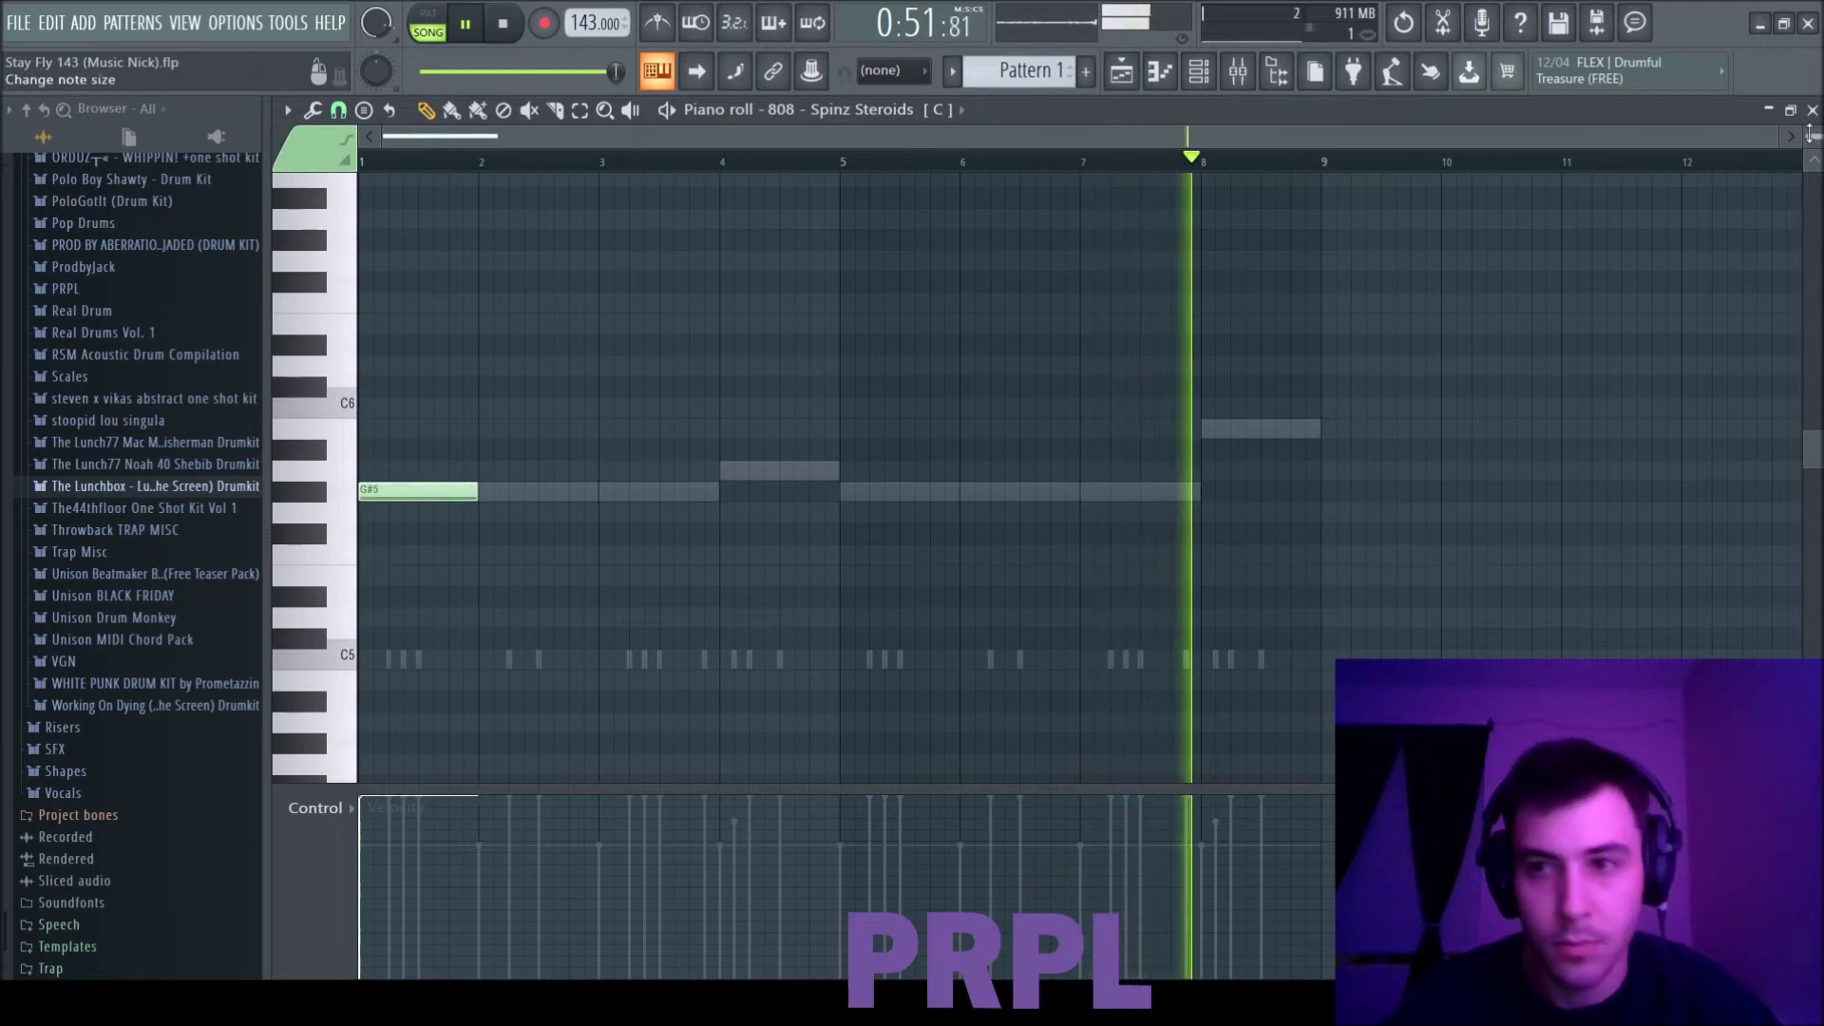
Step: Check the Sampler's melody notes for reference and add a short G#5 note to the 808 at the start of bar 3
{"action": "key", "text": "F7"}
{"action": "left_click", "coordinate": [973, 167]}
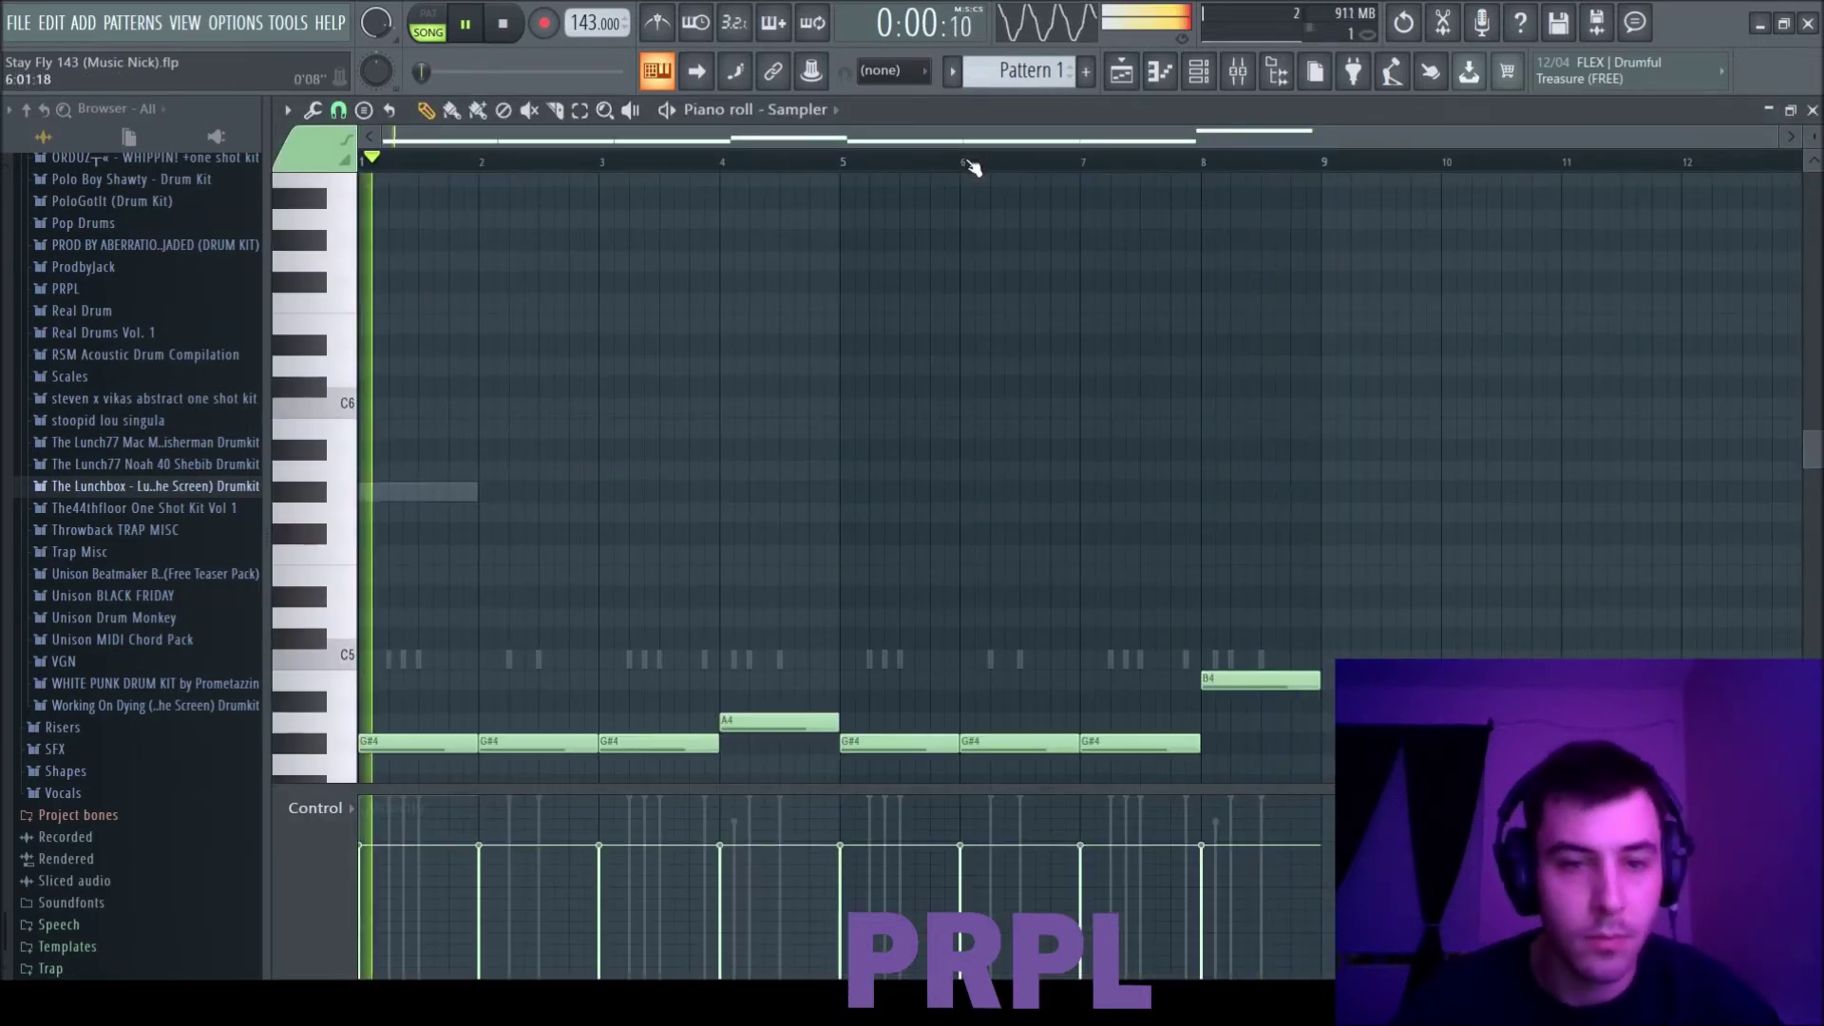
{"action": "key", "text": "F7"}
{"action": "key", "text": "space"}
{"action": "left_click", "coordinate": [599, 356]}
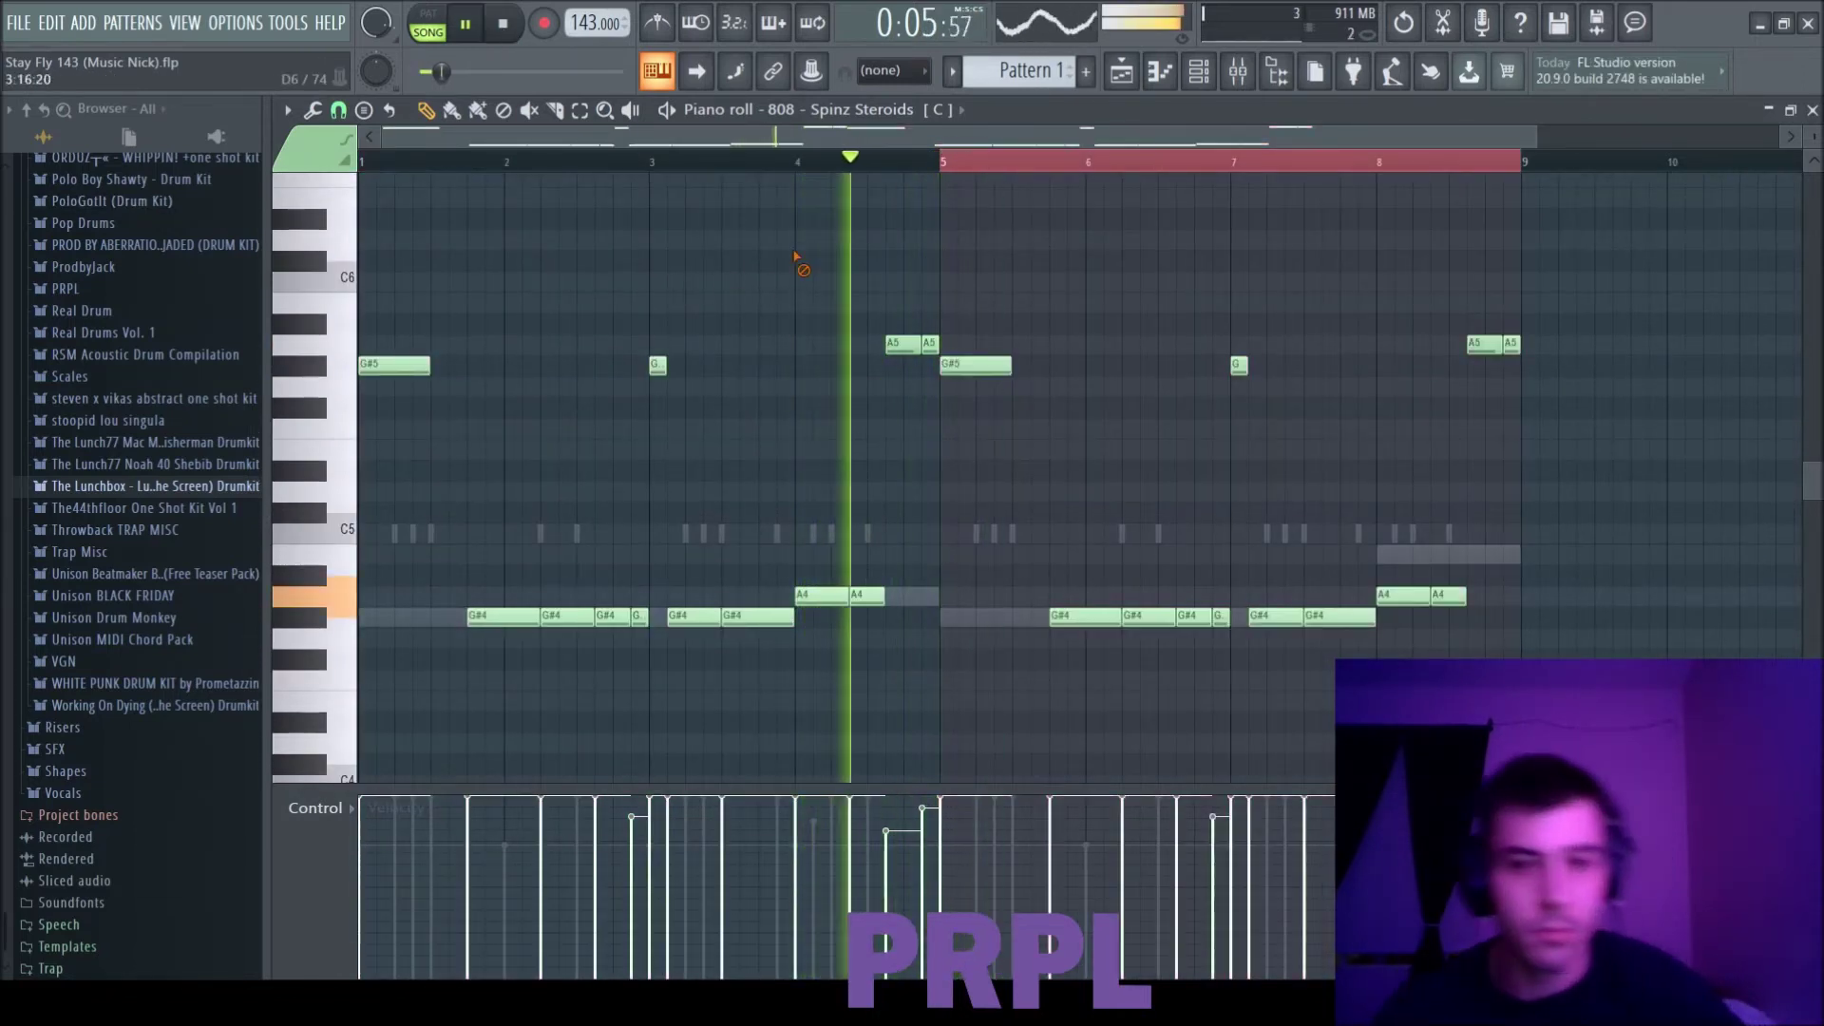
Step: Lower the two A5 notes at the end of bar 4 in the 808 pattern by an octave to A4
{"action": "left_click_drag", "start_coordinate": [1021, 361], "coordinate": [926, 344]}
{"action": "key", "text": "KP_Divide"}
{"action": "key", "text": "KP_Divide"}
{"action": "key", "text": "ctrl+Down"}
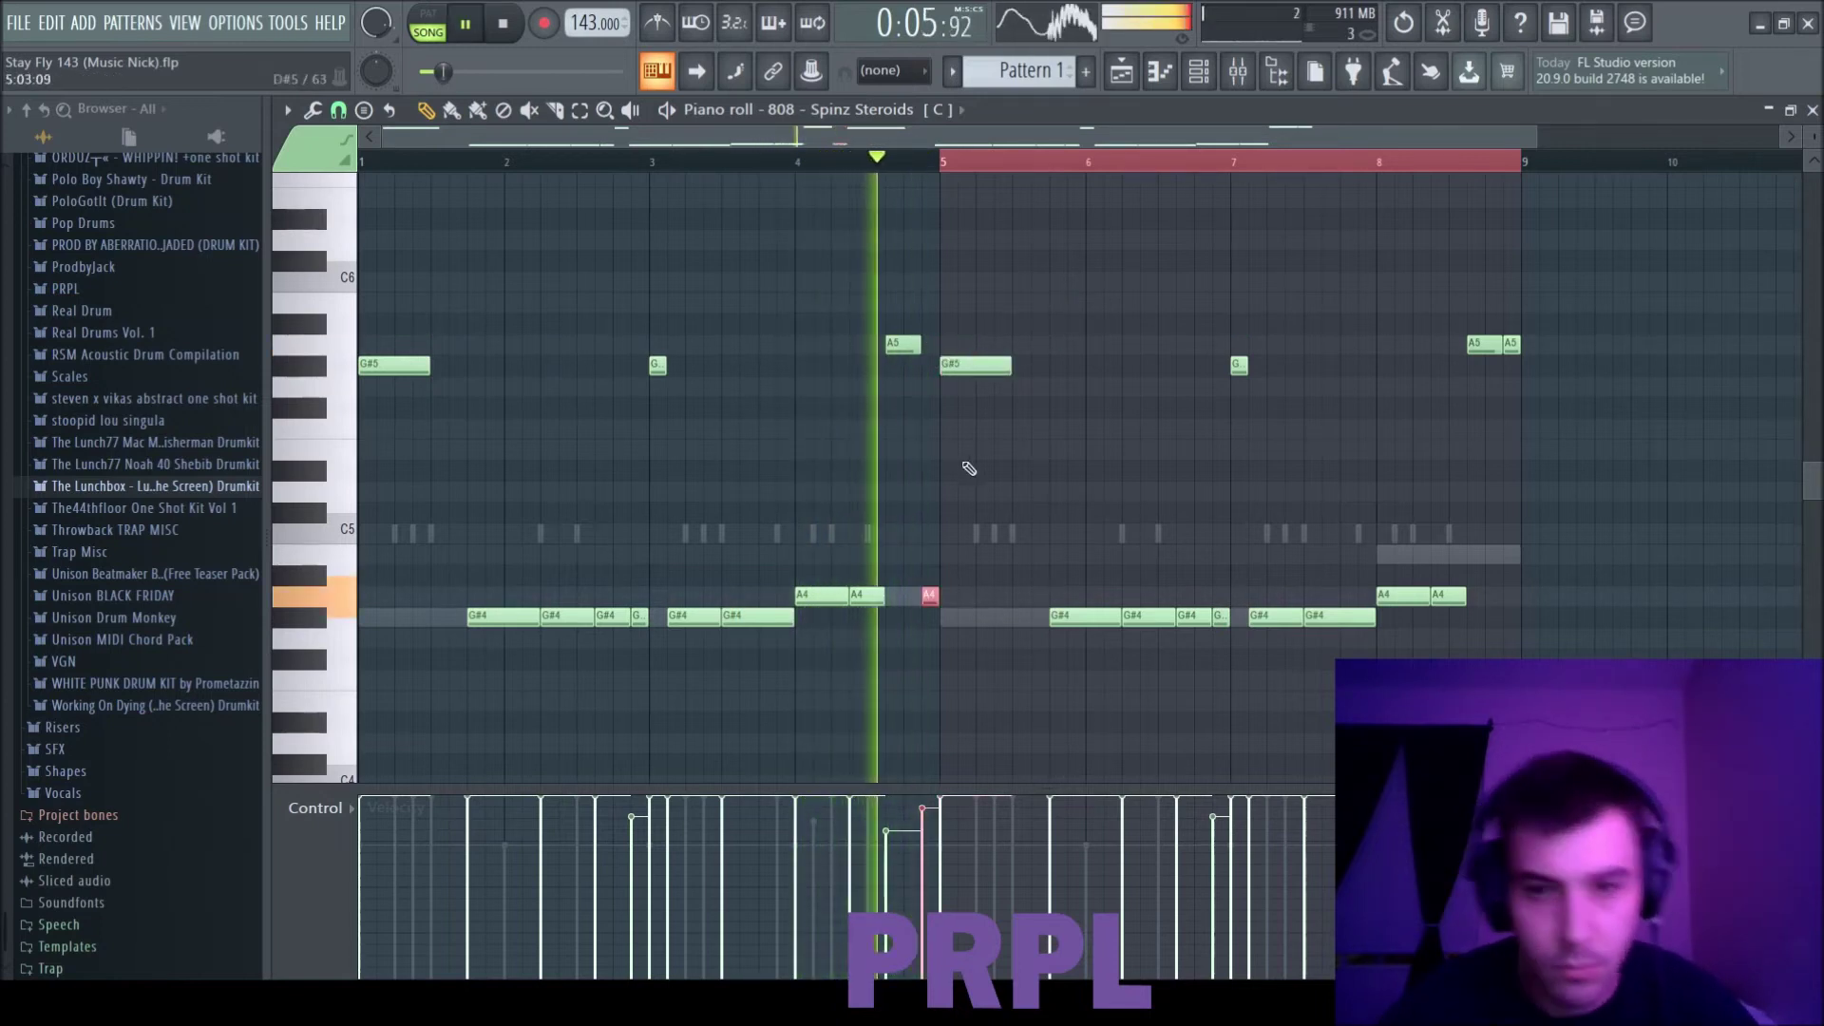
{"action": "left_click", "coordinate": [957, 544], "text": "ctrl"}
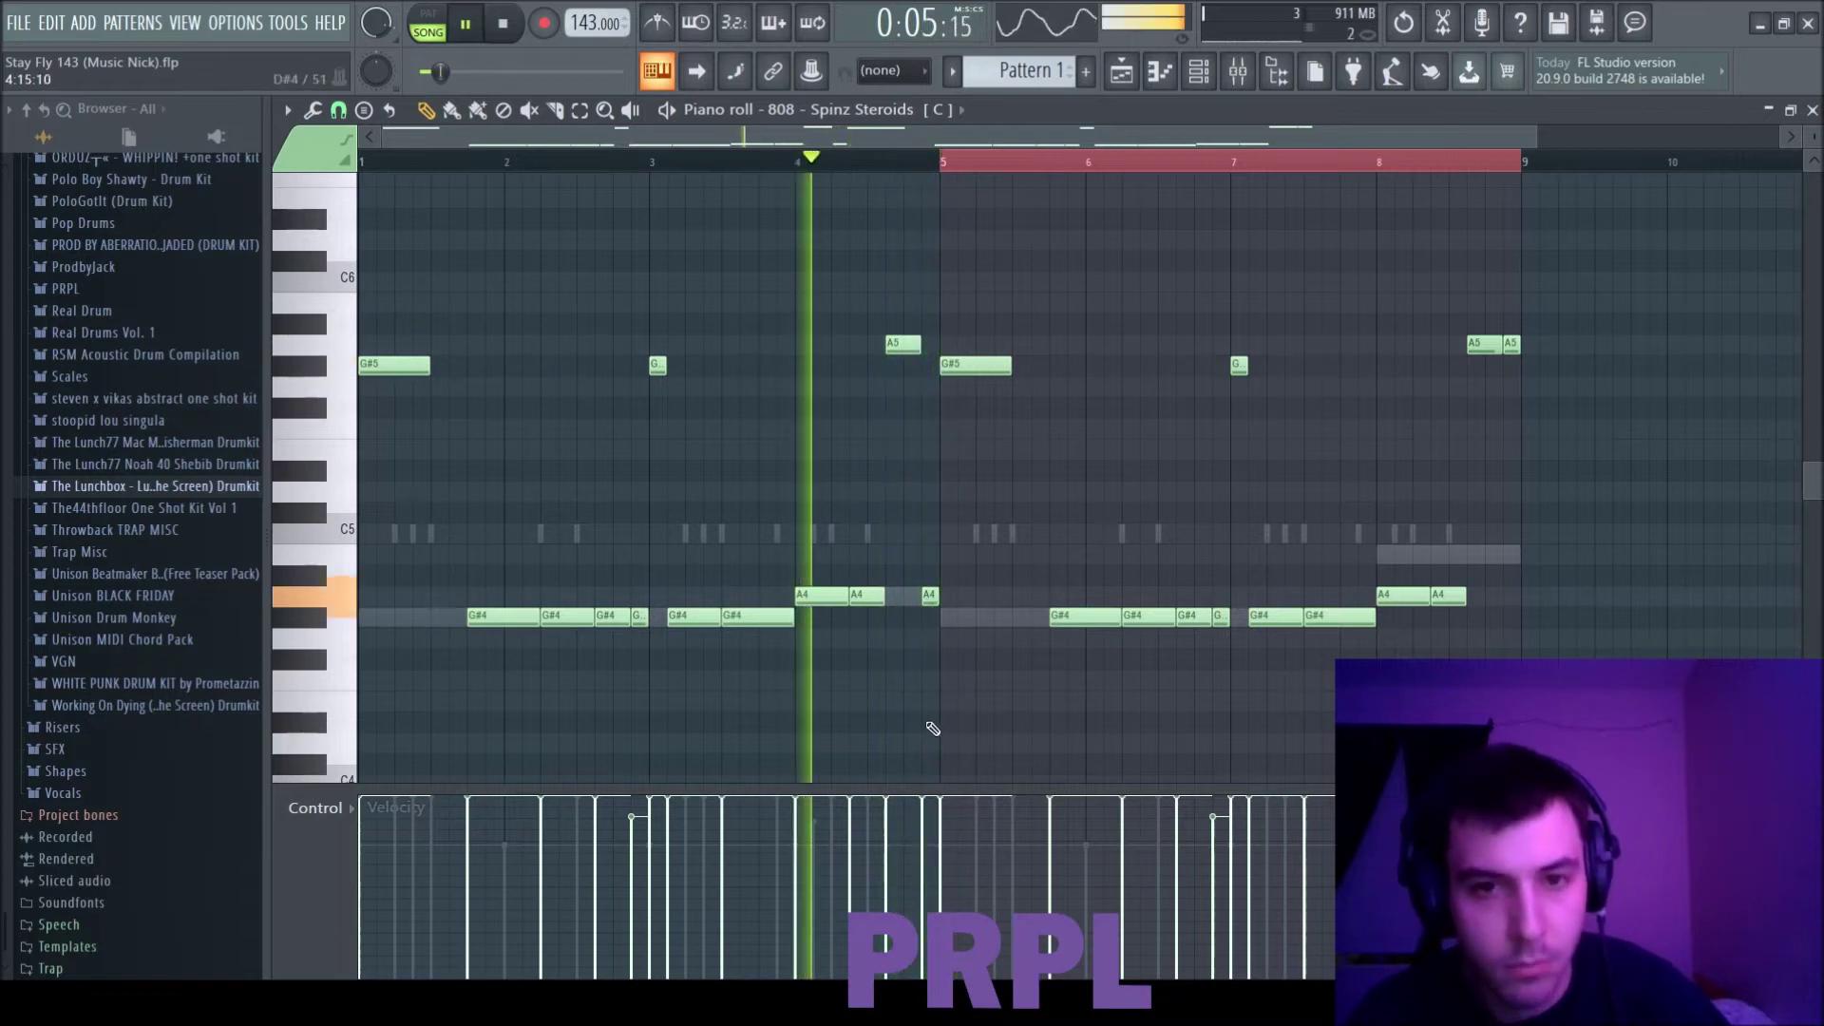
{"action": "left_click_drag", "start_coordinate": [922, 359], "coordinate": [891, 292]}
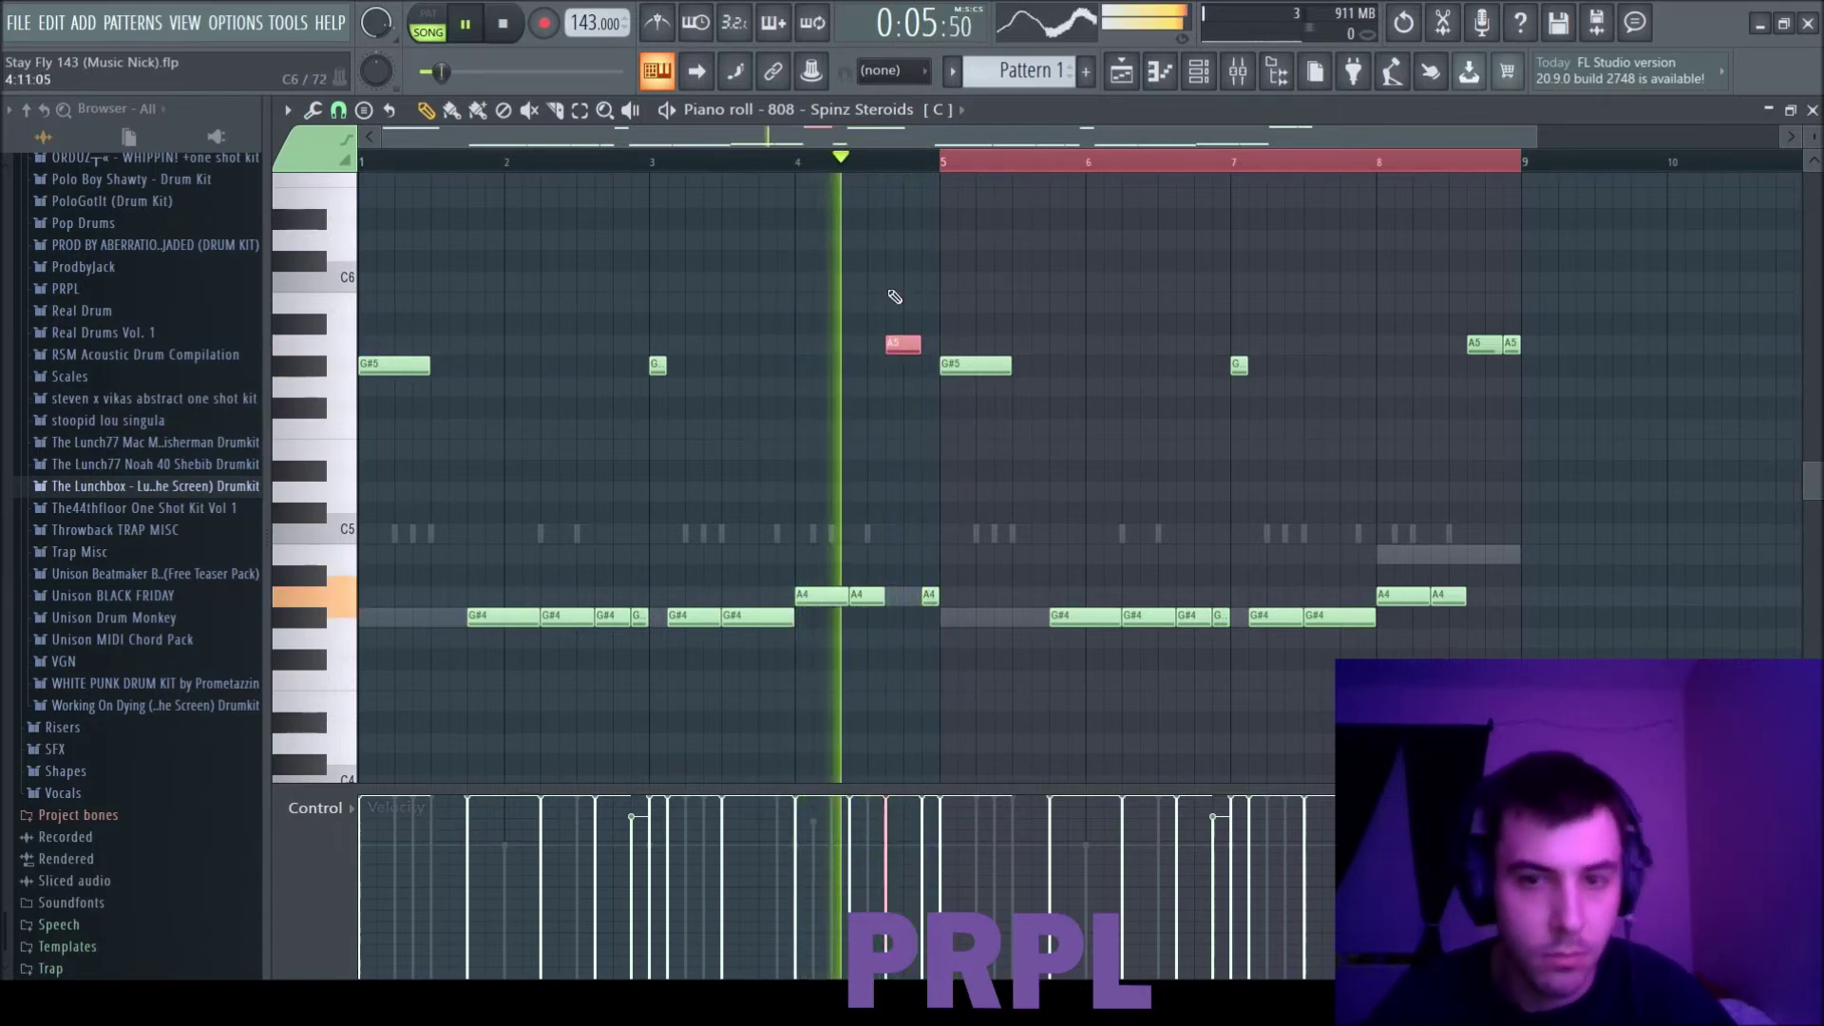
{"action": "key", "text": "ctrl+Down"}
Step: Try the last and the second 808 notes of bar 4 an octave higher, auditioning the phrase
{"action": "left_click", "coordinate": [931, 593]}
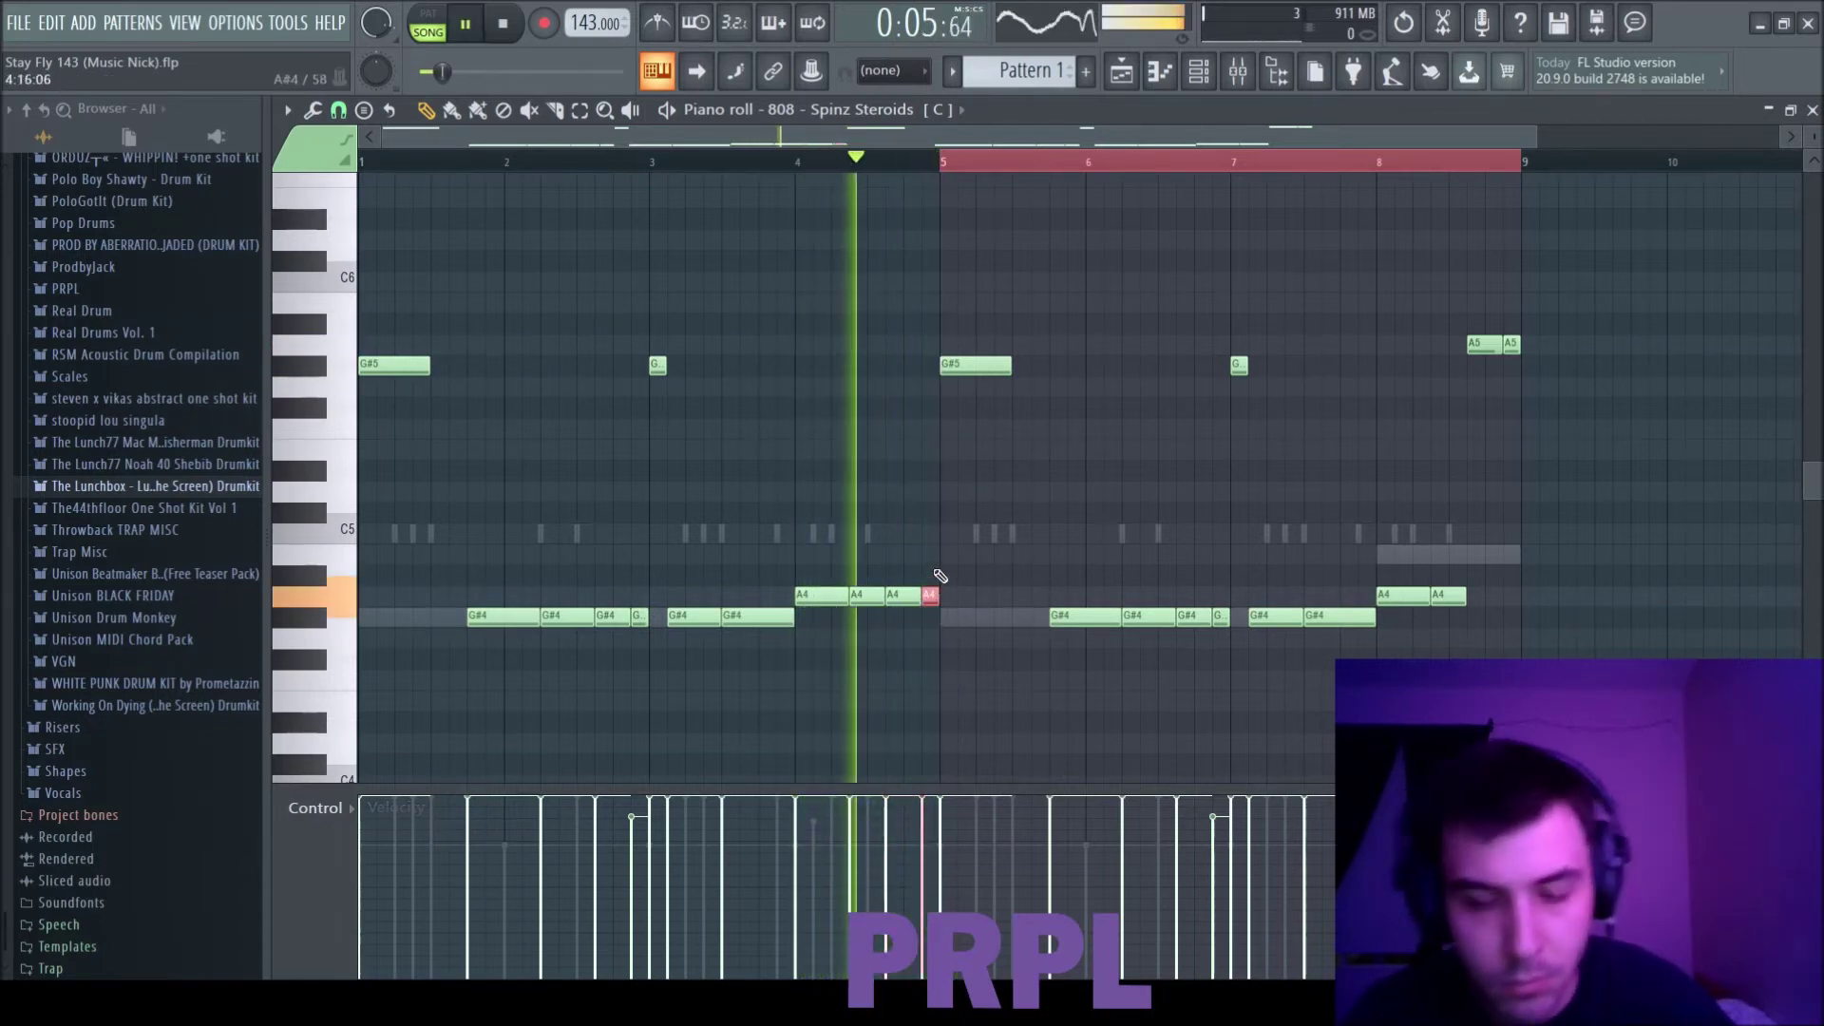
{"action": "key", "text": "ctrl+Up"}
{"action": "key", "text": "ctrl+Down"}
{"action": "left_click", "coordinate": [870, 594]}
{"action": "key", "text": "ctrl+Up"}
{"action": "key", "text": "space"}
{"action": "key", "text": "space"}
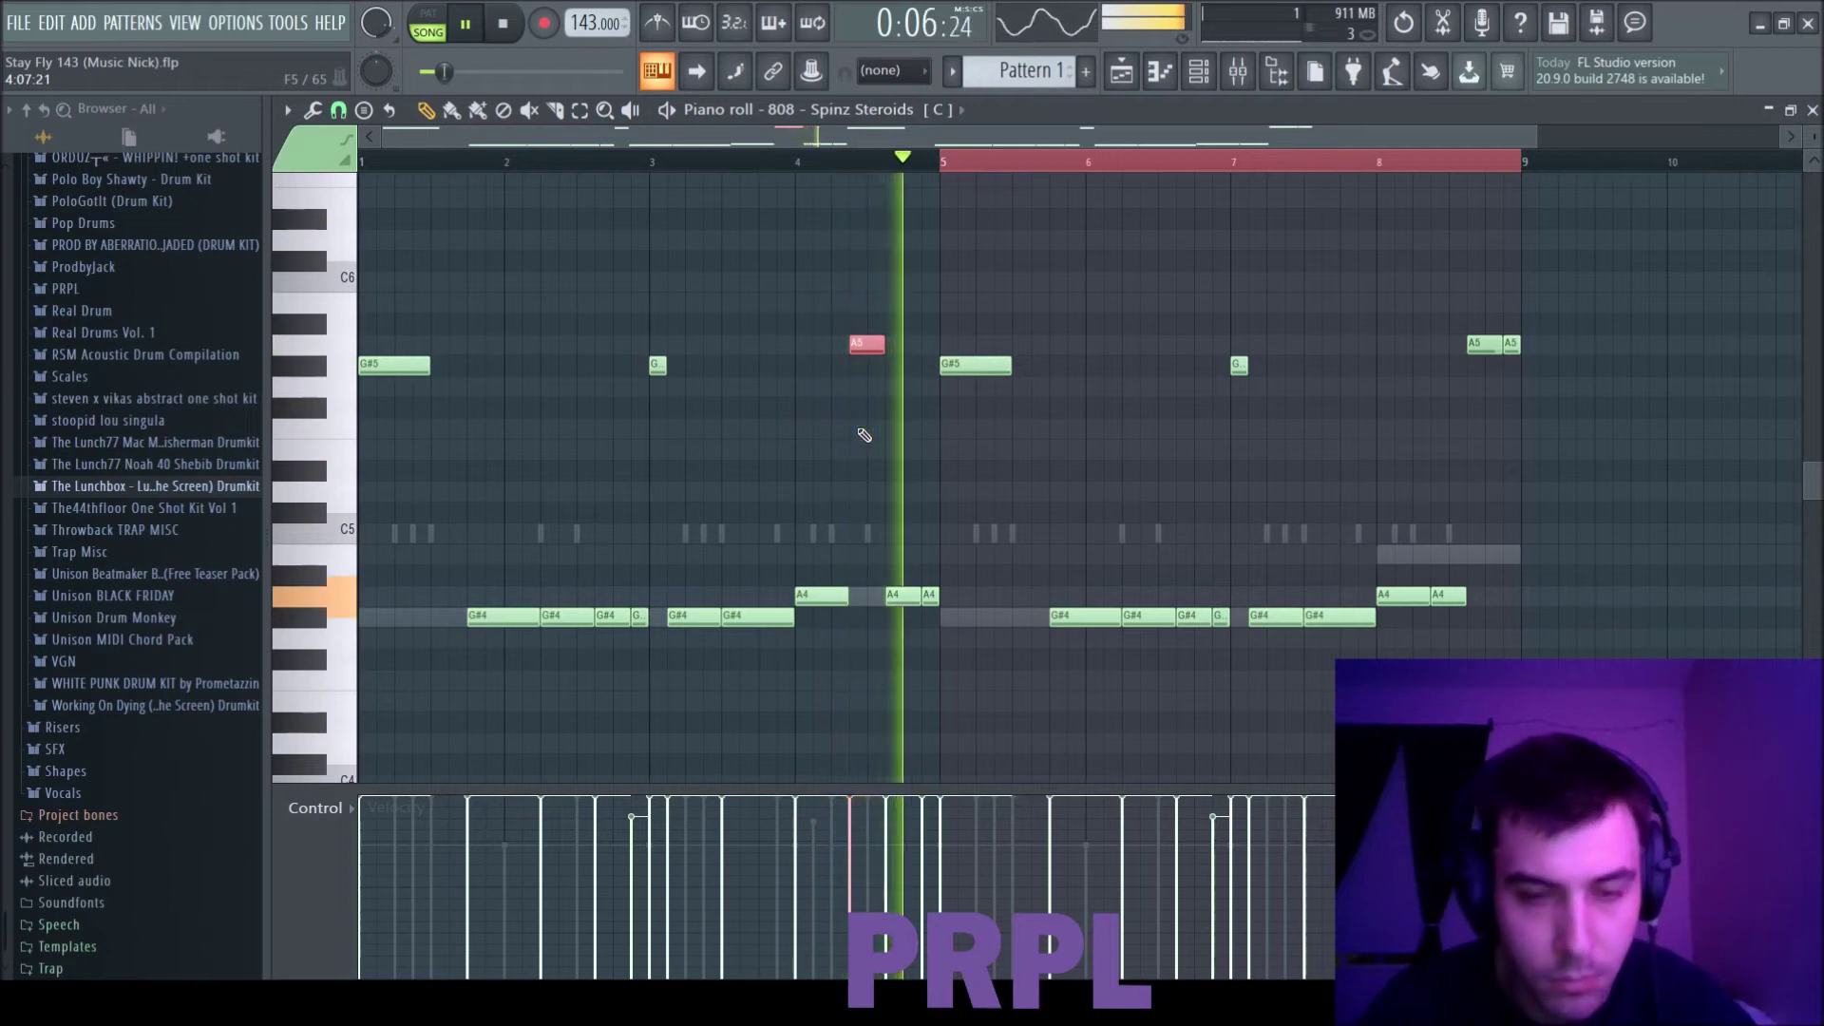
{"action": "key", "text": "space"}
{"action": "left_click", "coordinate": [651, 159]}
{"action": "key", "text": "space"}
{"action": "key", "text": "ctrl+Down"}
Step: Raise the first 808 note of bar 4 an octave to A5 and play the pattern through
{"action": "key", "text": "space"}
{"action": "left_click", "coordinate": [822, 595]}
{"action": "key", "text": "space"}
{"action": "key", "text": "ctrl+Up"}
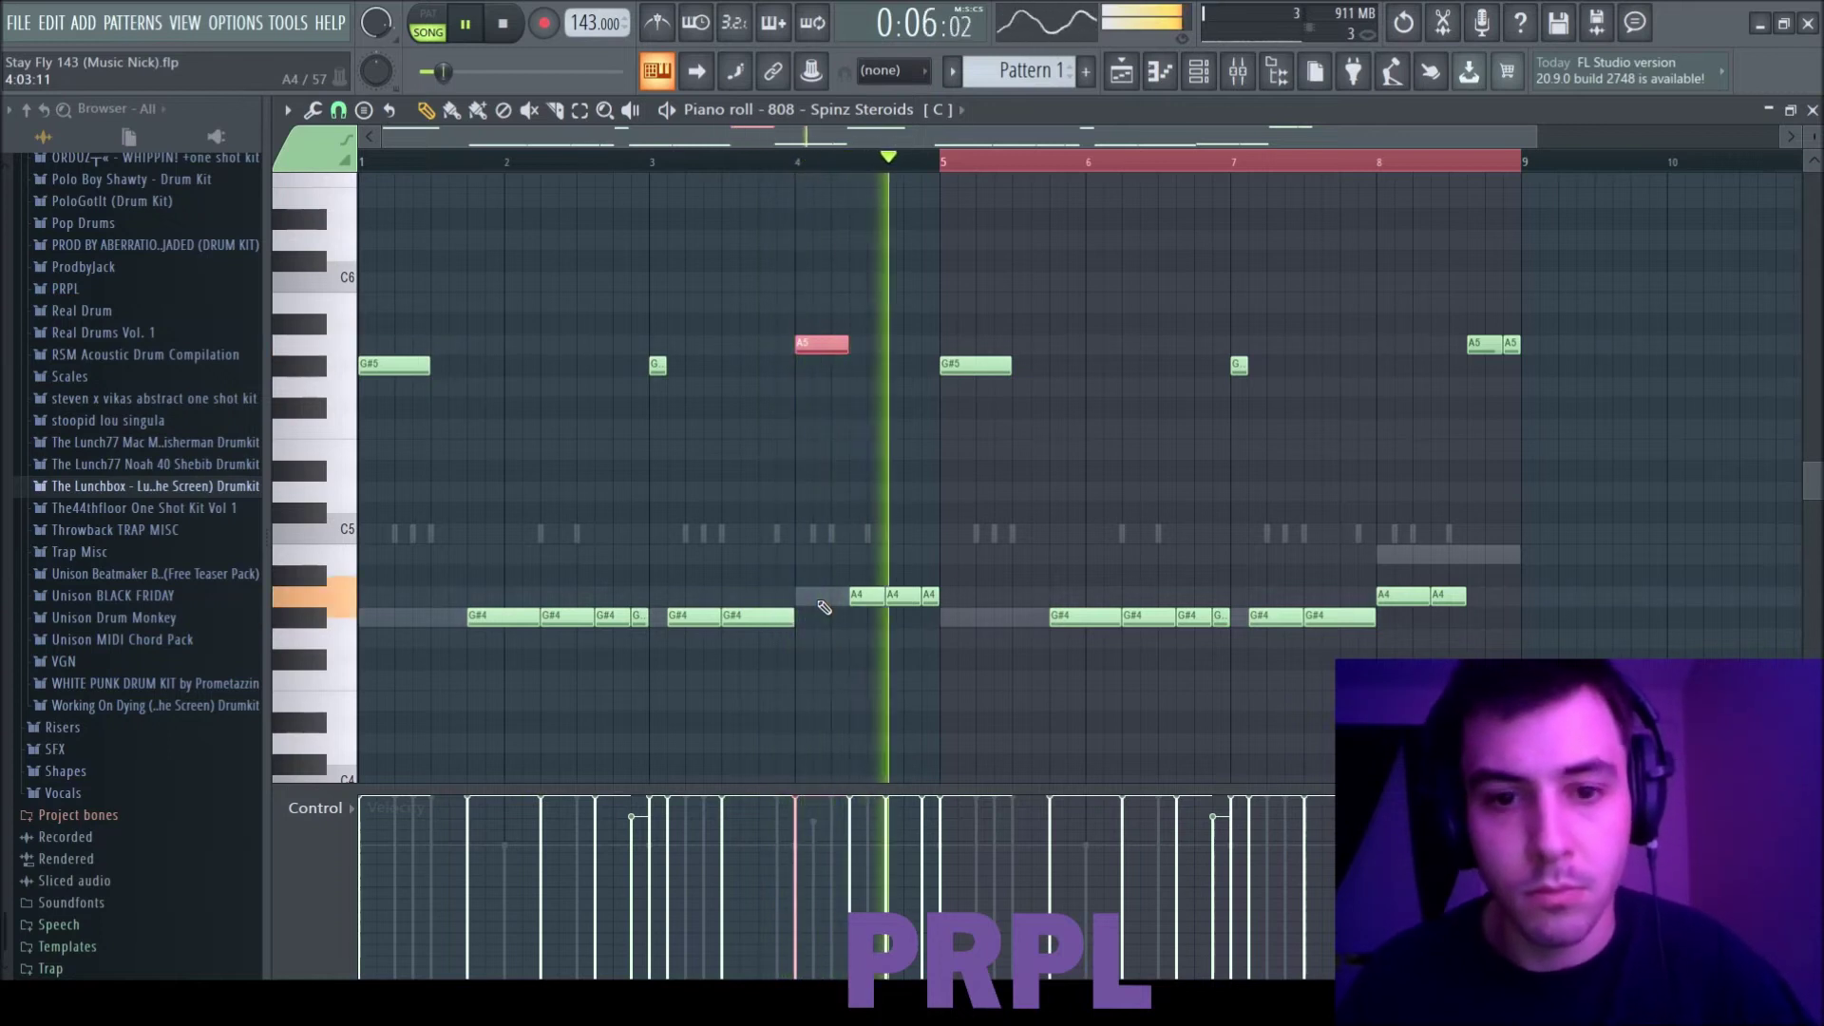
{"action": "scroll", "coordinate": [1073, 532], "scroll_direction": "down", "scroll_amount": 2}
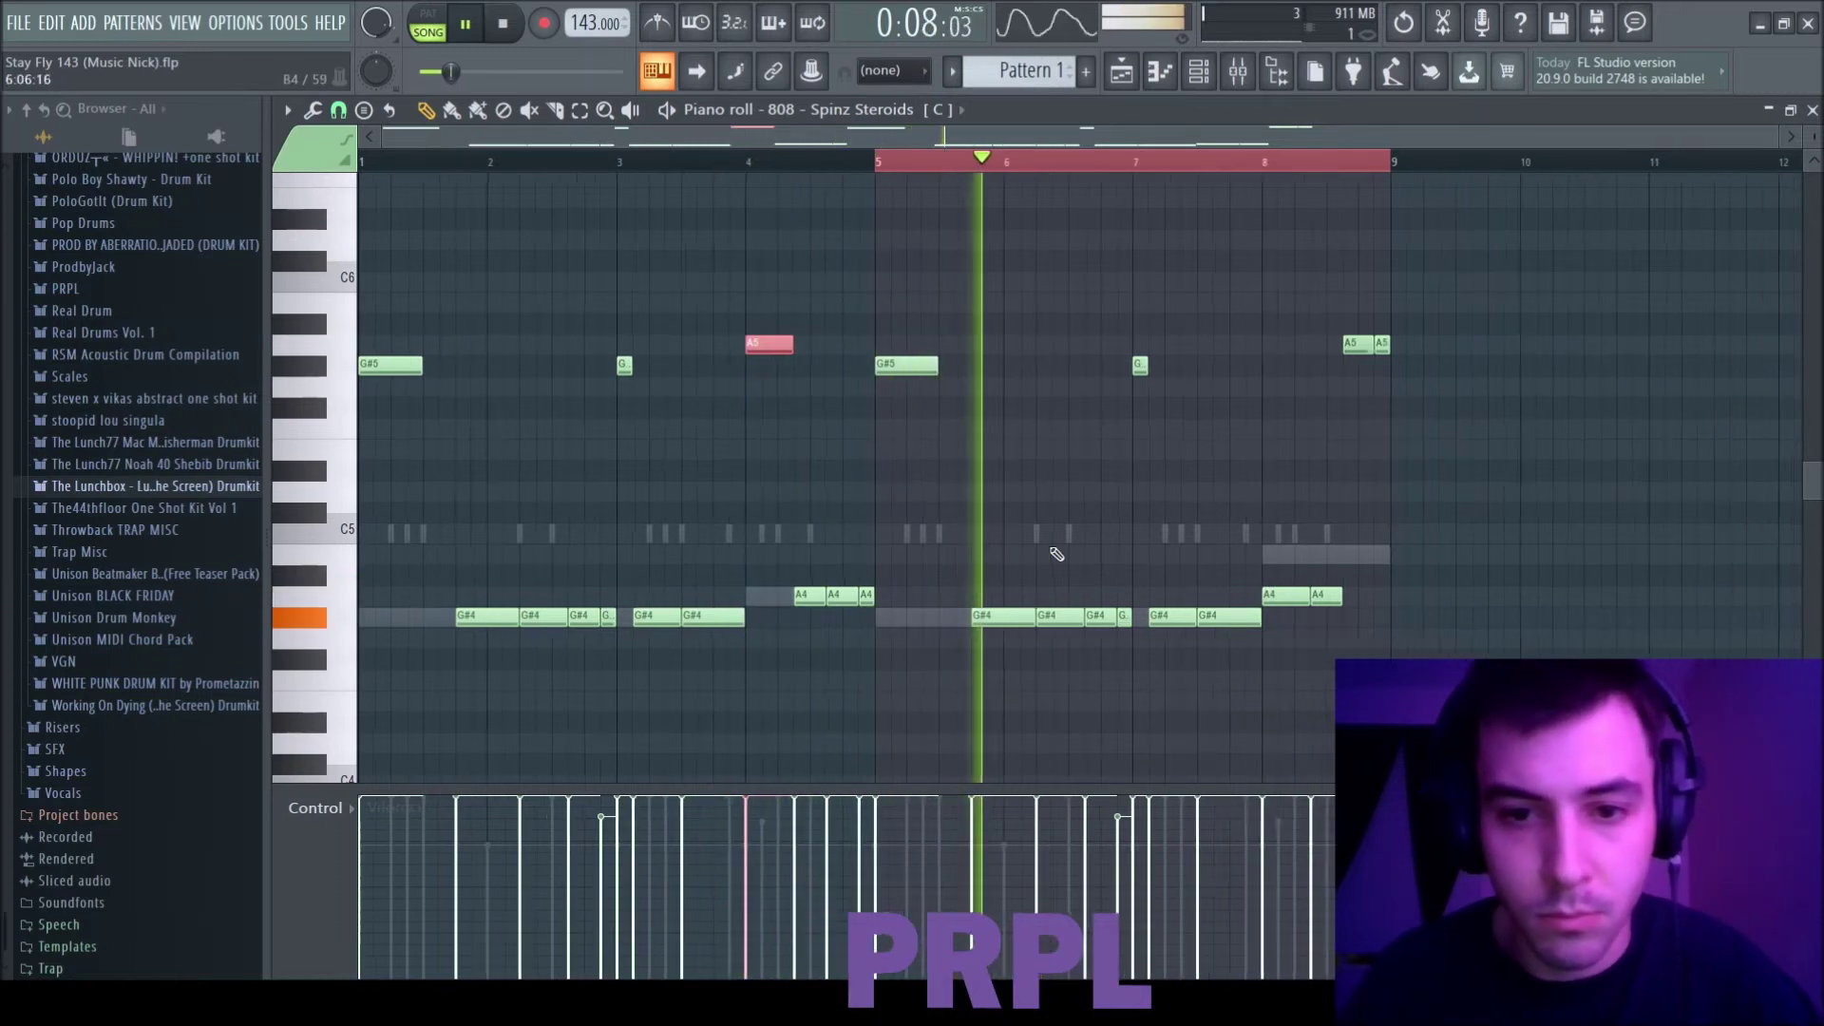
{"action": "left_click", "coordinate": [1084, 530], "text": "ctrl"}
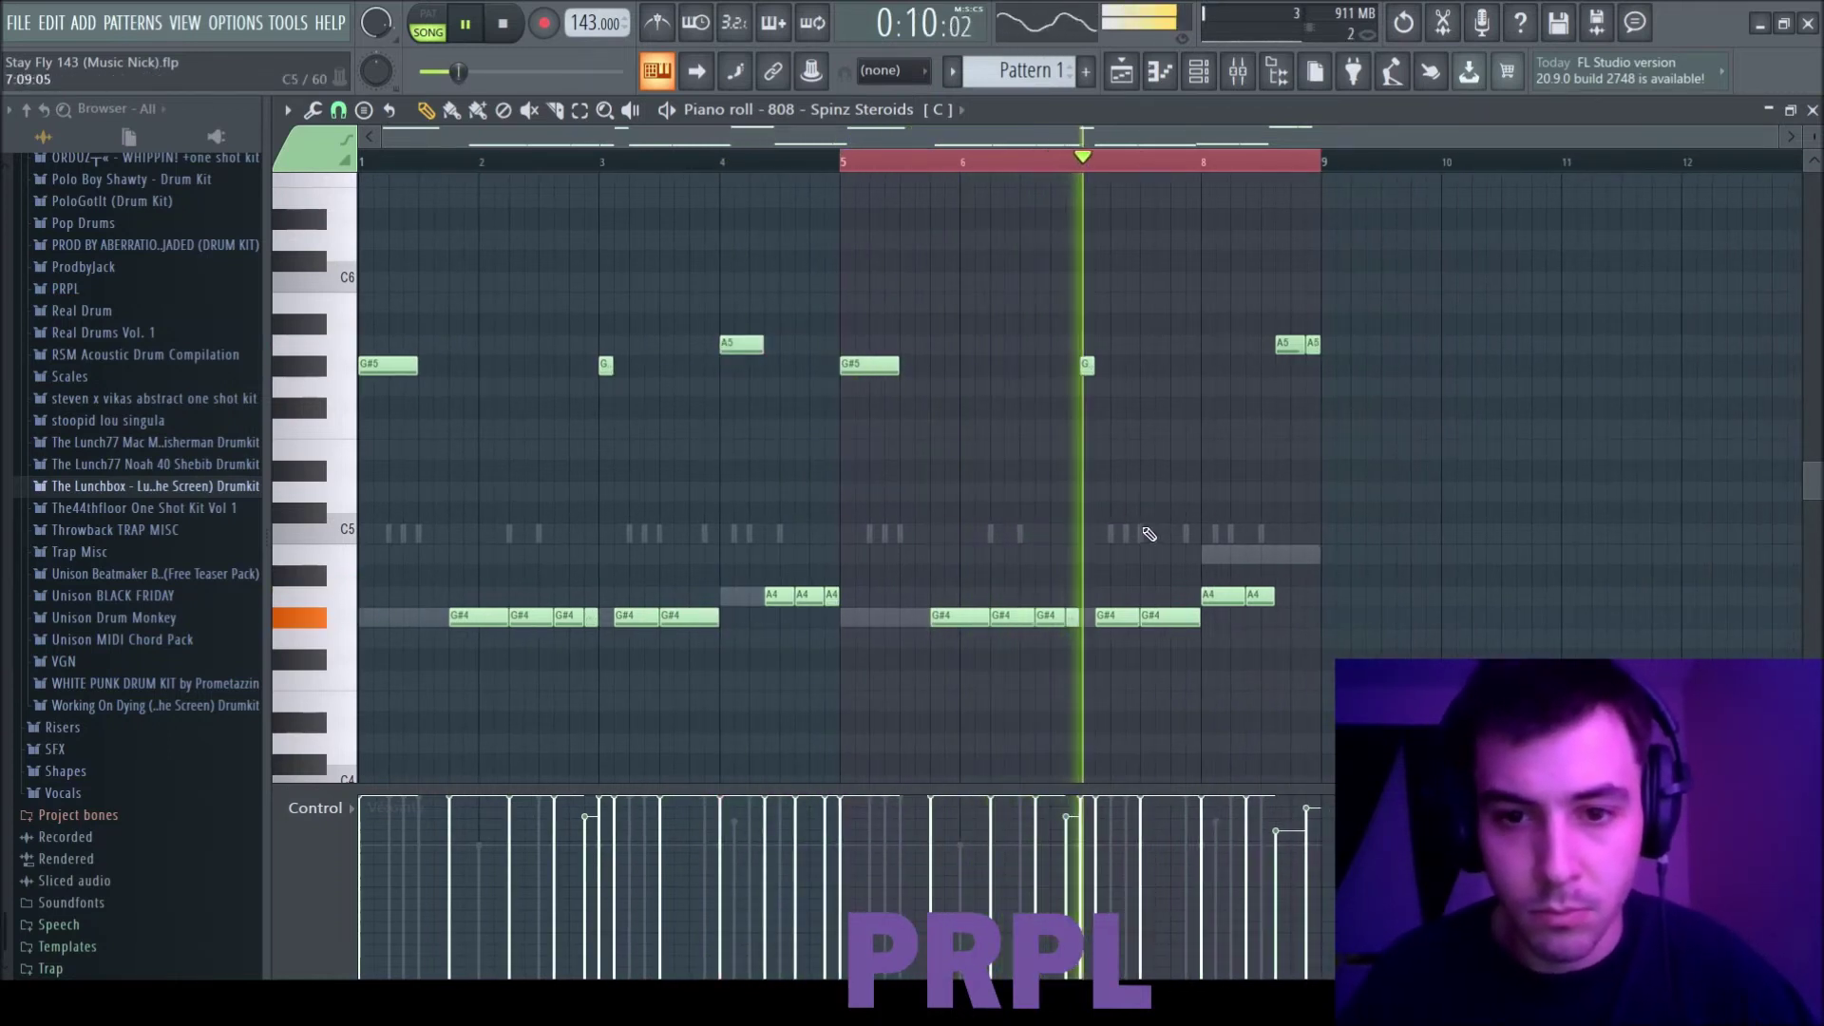
{"action": "key", "text": "space"}
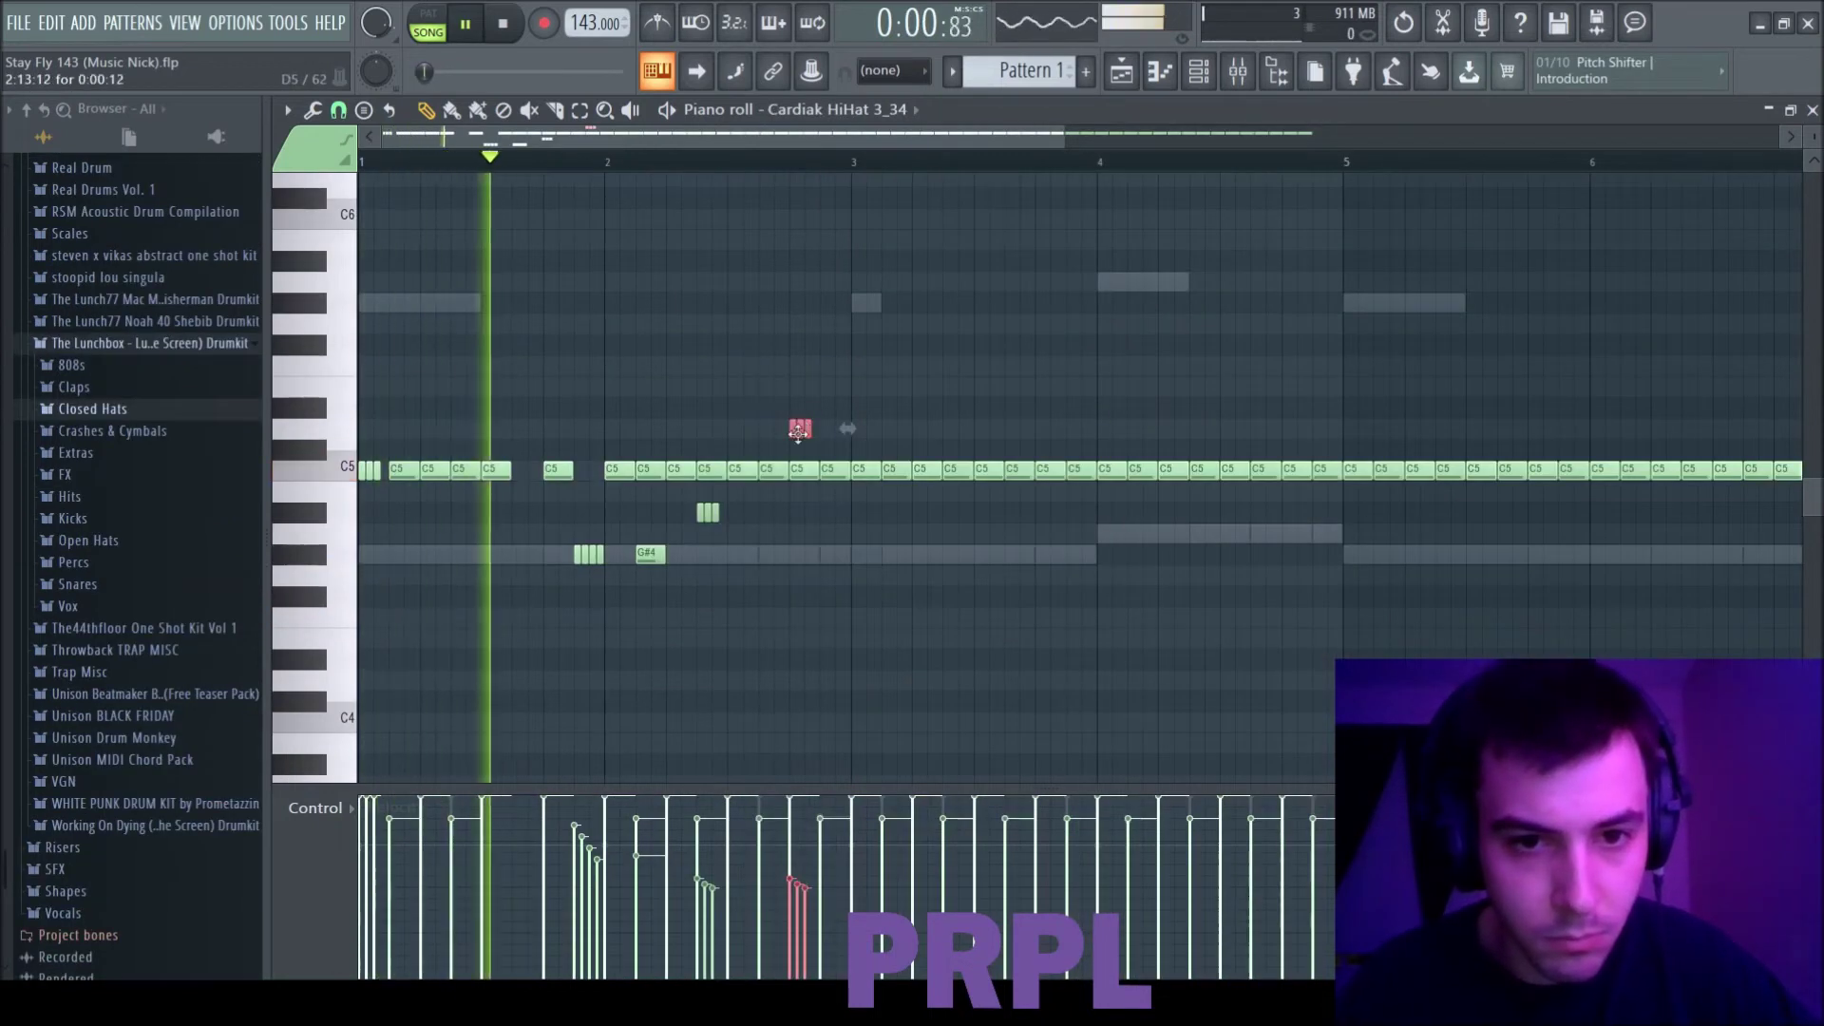
Step: Move the D5 hi-hat roll in bar 2 slightly earlier to 2:11 and copy it to A4 one beat later
{"action": "left_click_drag", "start_coordinate": [798, 423], "coordinate": [766, 429]}
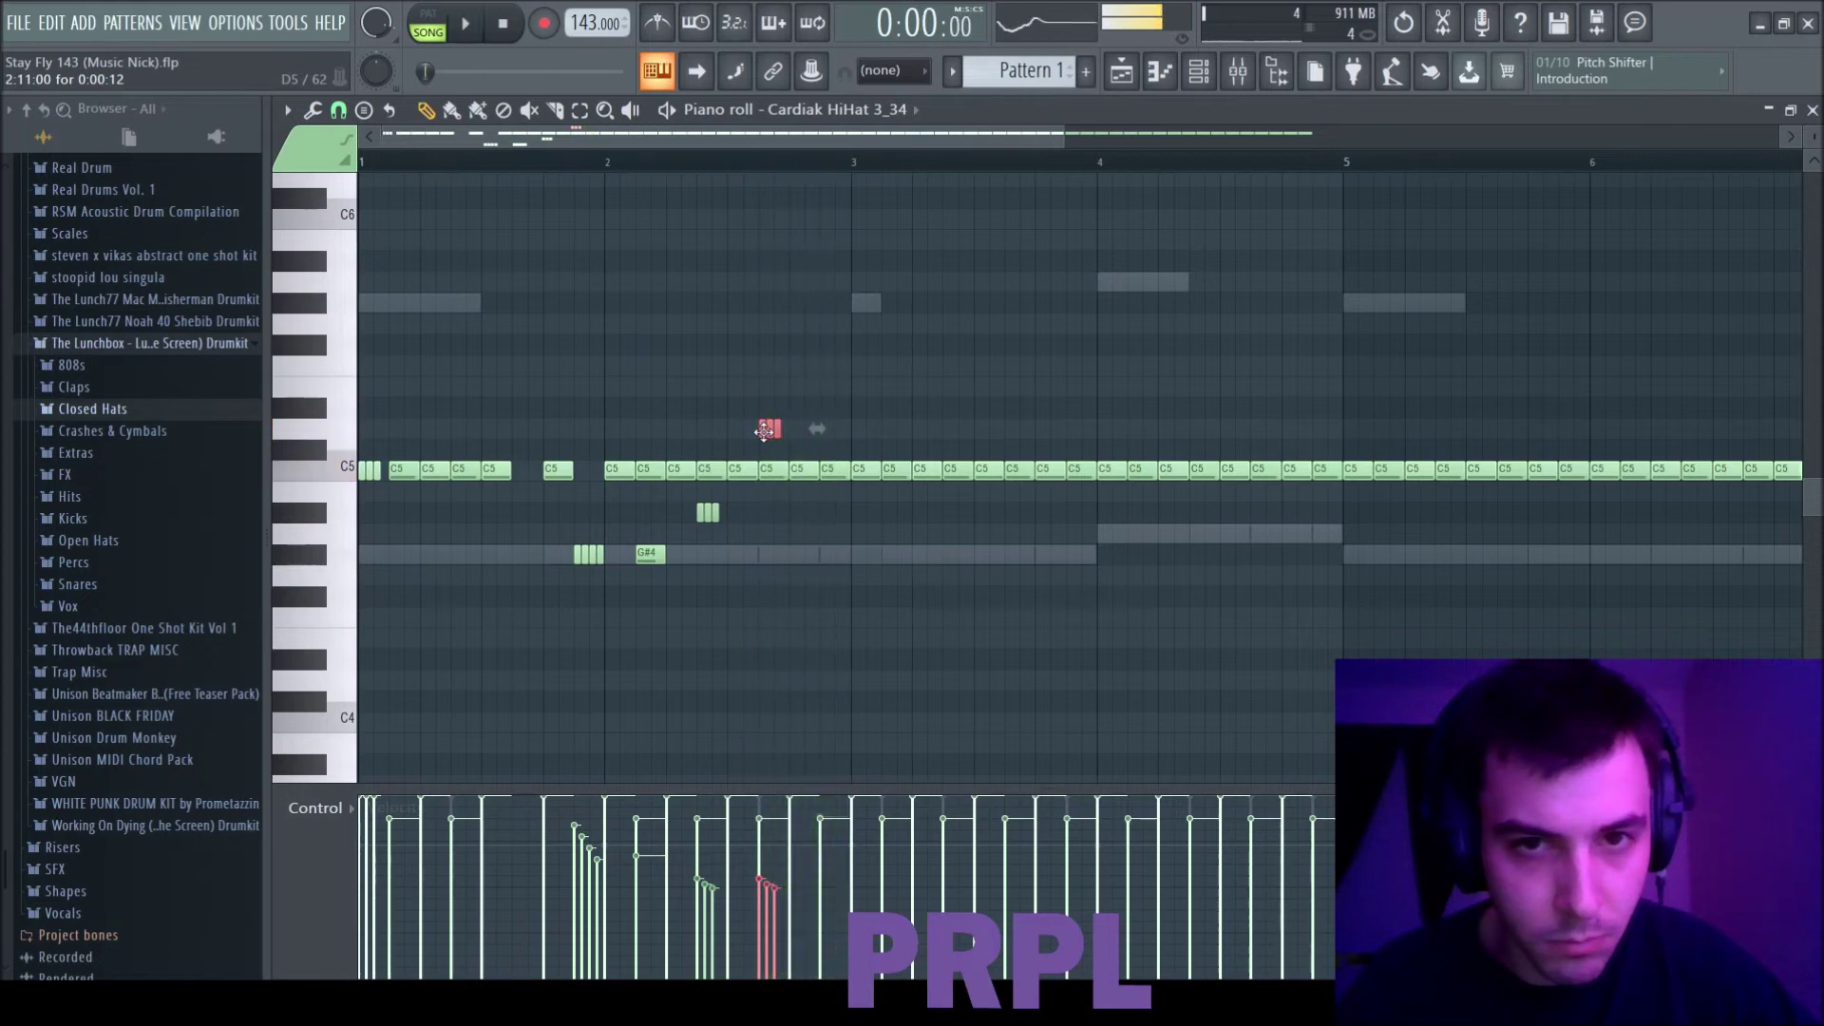
{"action": "left_click_drag", "start_coordinate": [763, 433], "coordinate": [823, 544]}
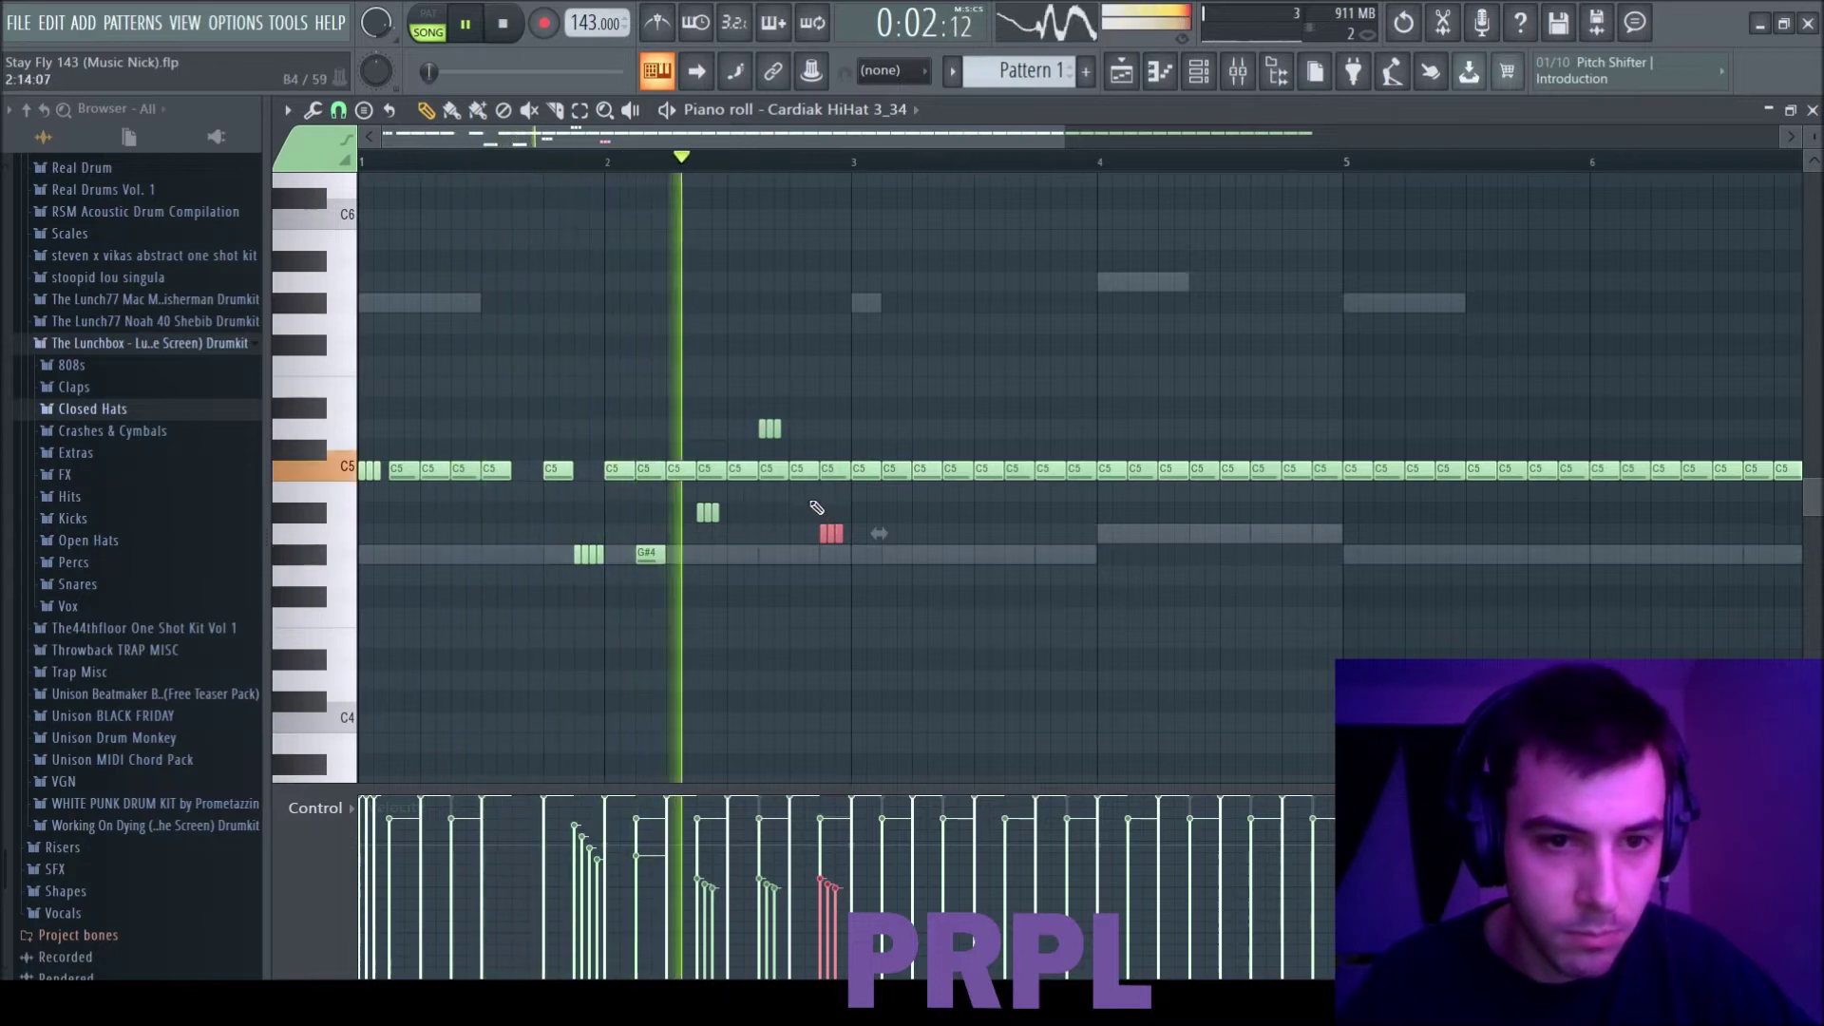
{"action": "key", "text": "space"}
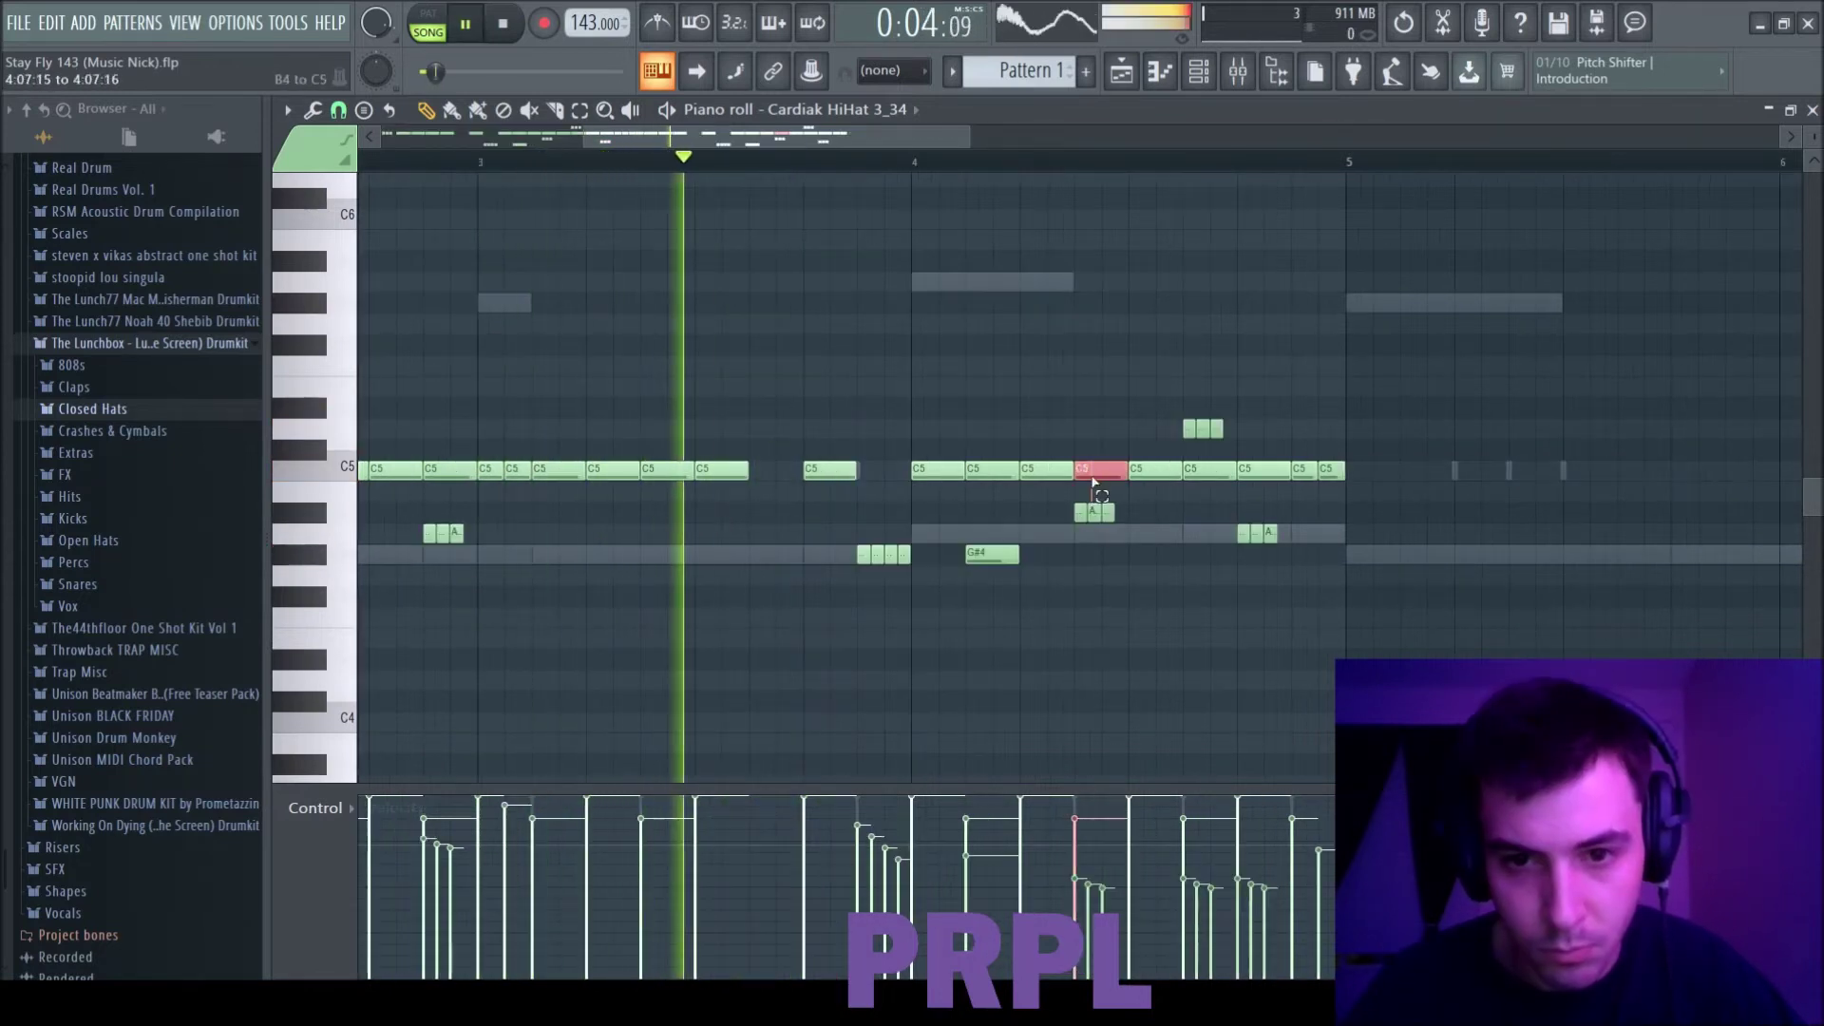
Step: Chop the C5 hi-hat note in the middle of bar 4 into a four-hit roll with descending velocities
{"action": "left_click", "coordinate": [1041, 475]}
{"action": "key", "text": "space"}
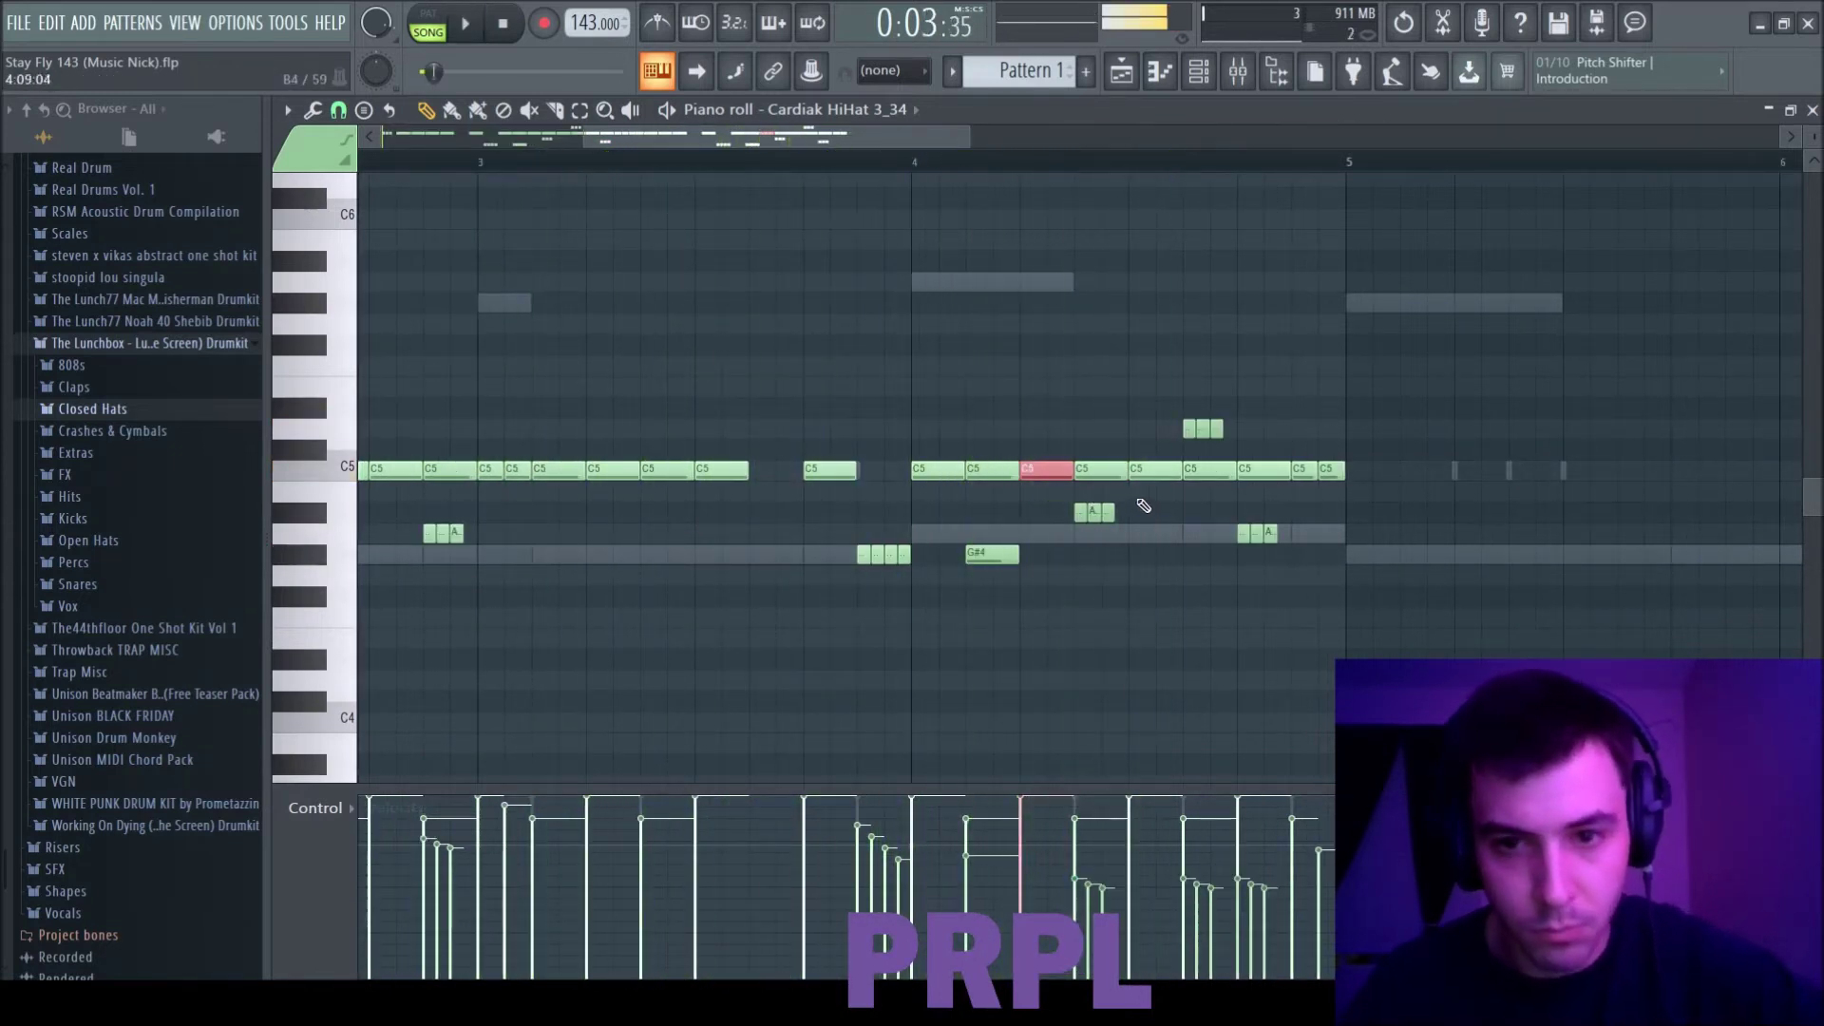
{"action": "key", "text": "space"}
{"action": "left_click", "coordinate": [1157, 473], "text": "ctrl"}
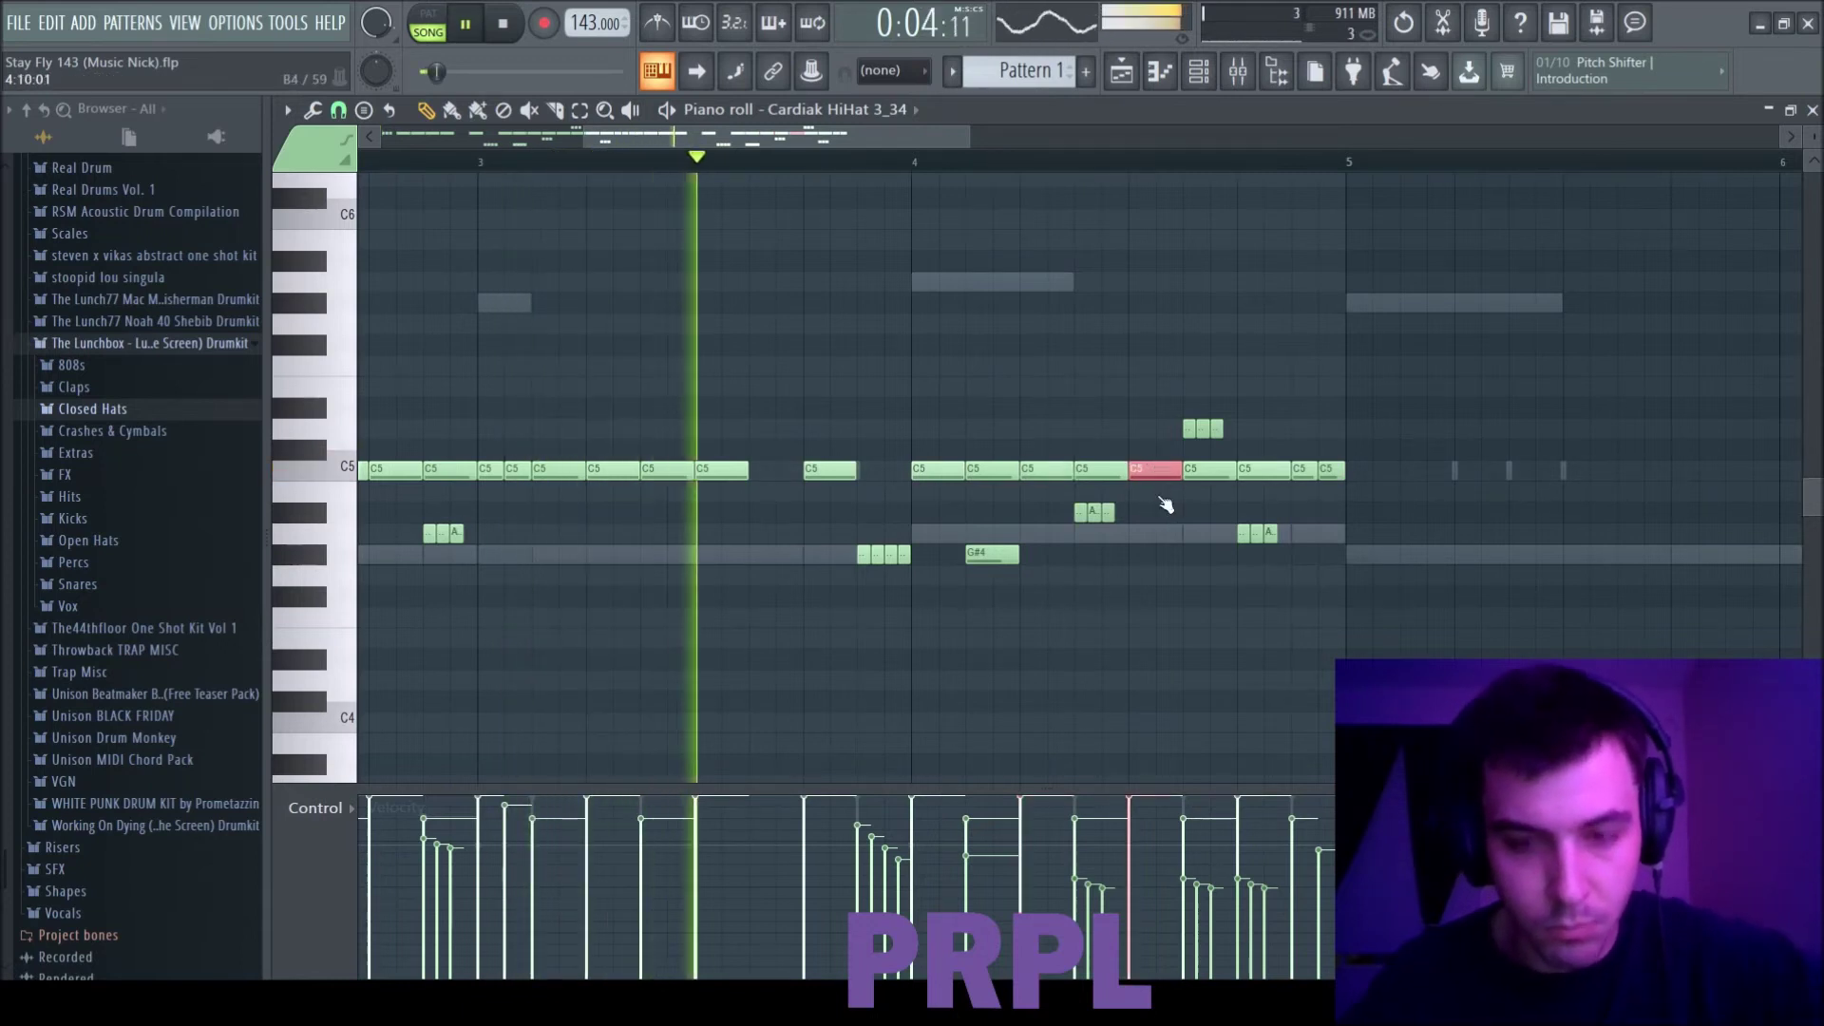
{"action": "key", "text": "ctrl+u"}
{"action": "left_click_drag", "start_coordinate": [1129, 799], "coordinate": [1194, 851]}
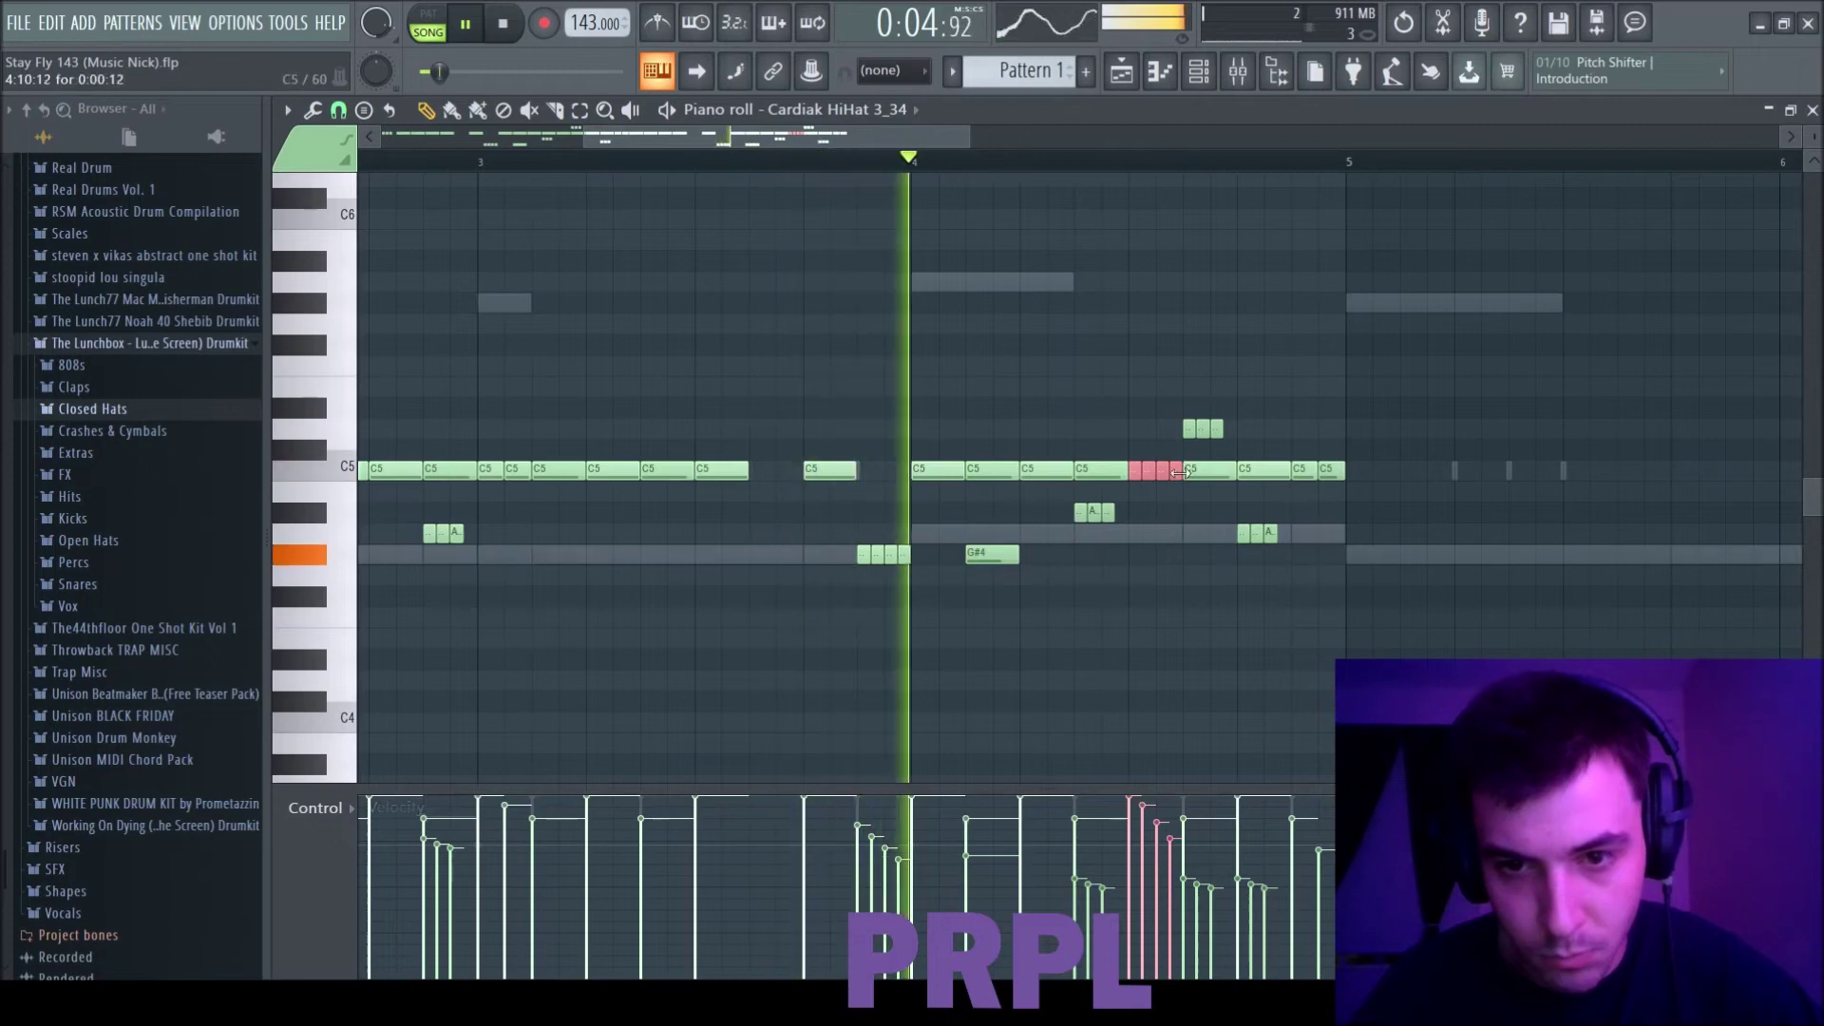
{"action": "left_click", "coordinate": [1179, 643]}
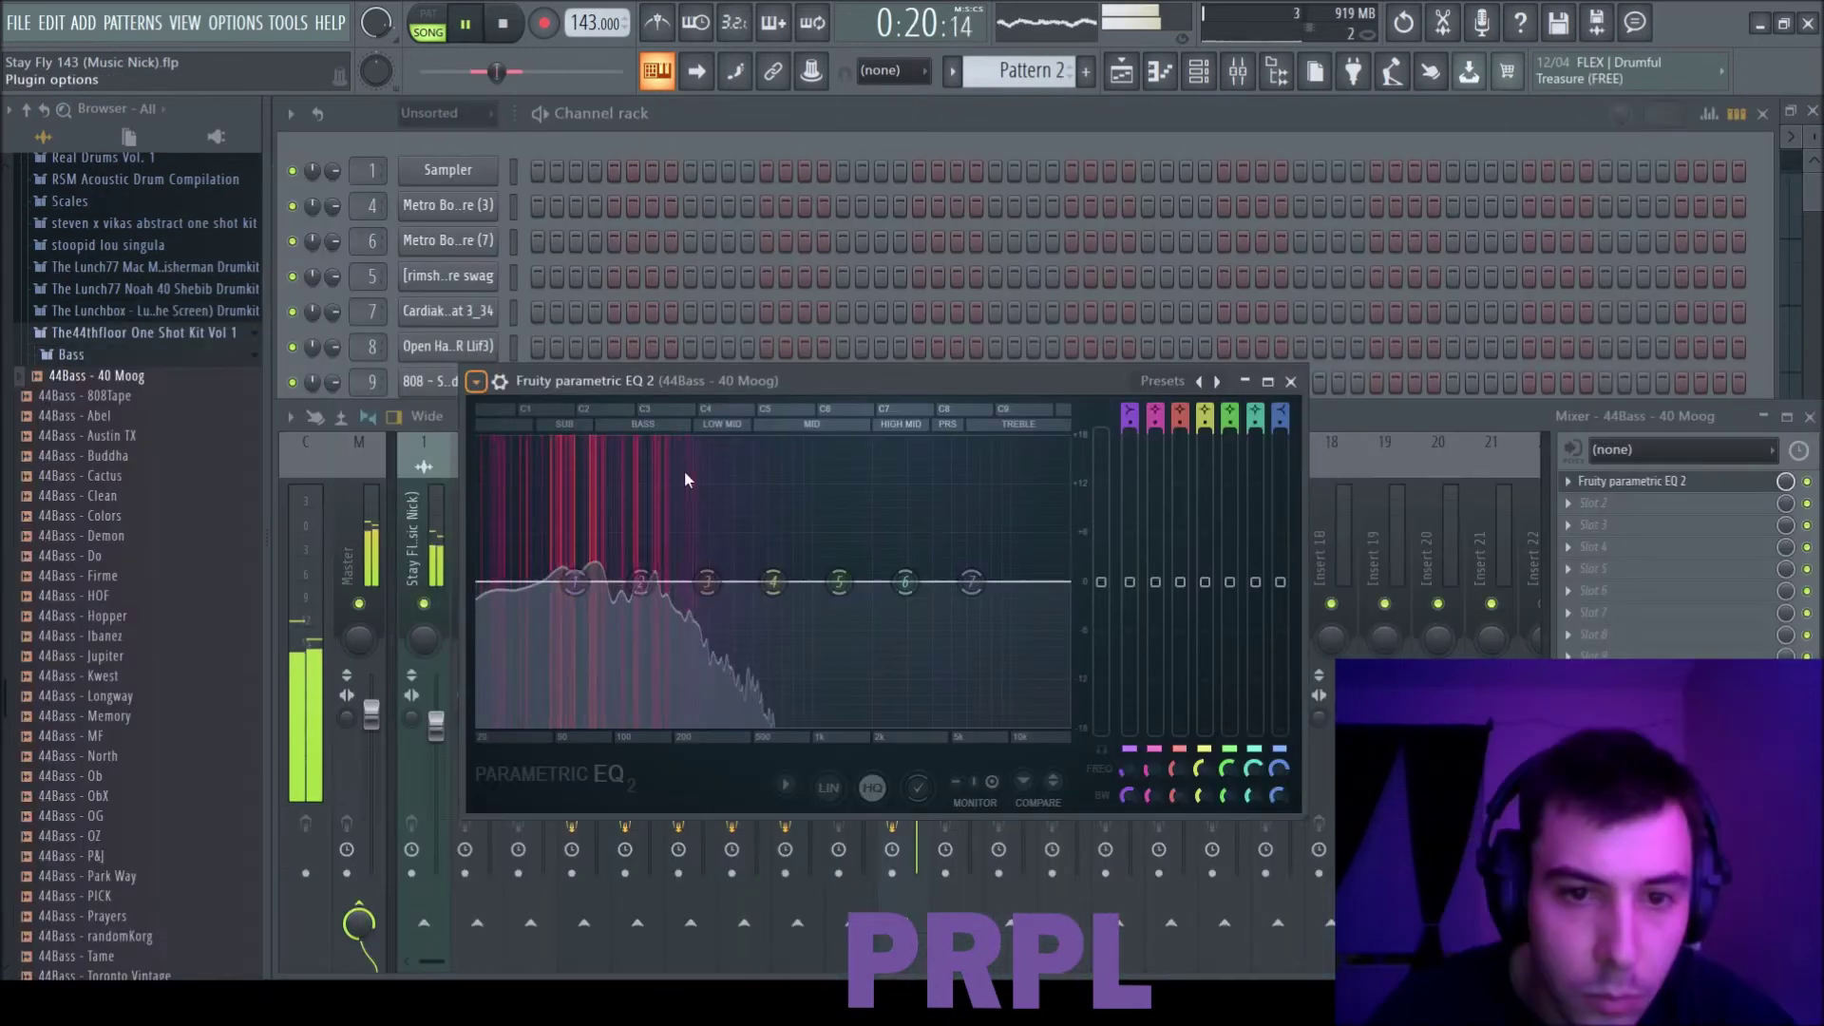
Step: Close the 44Bass - 40 Moog EQ and review Pattern 1 and the bass part in Pattern 2
{"action": "left_click", "coordinate": [1290, 382]}
{"action": "left_click", "coordinate": [1034, 114]}
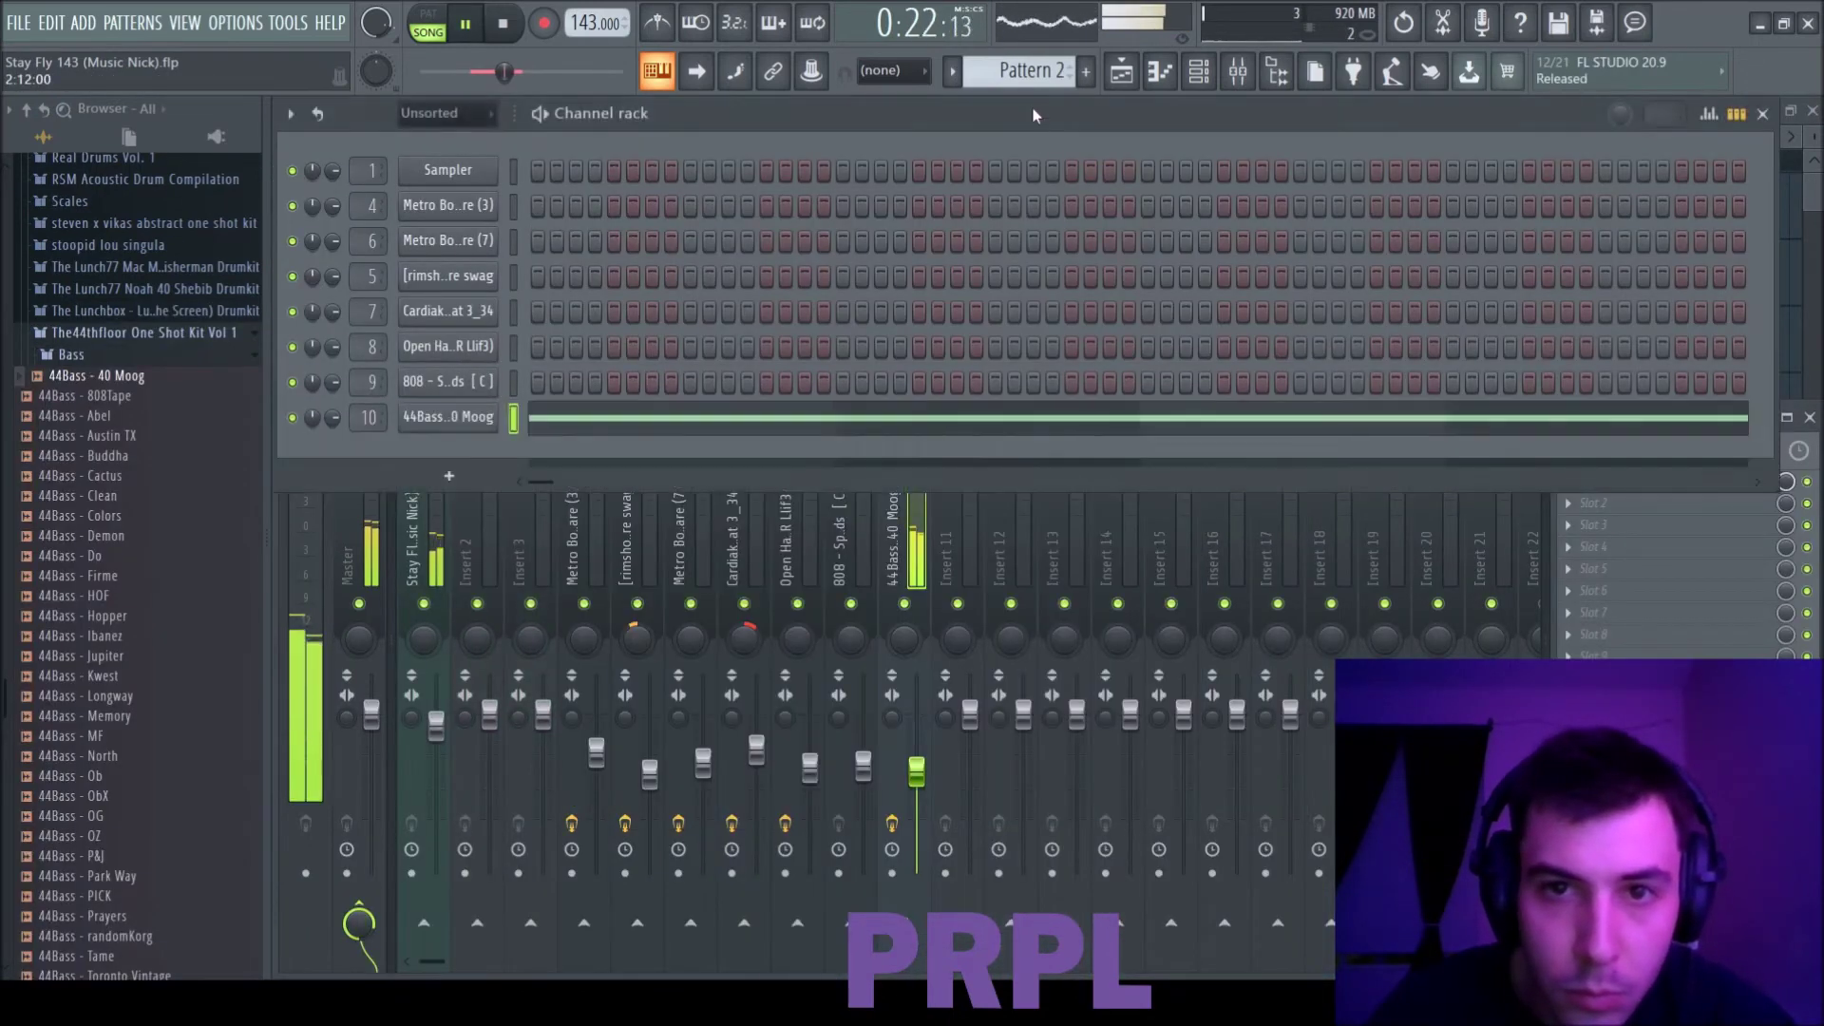
{"action": "scroll", "coordinate": [1033, 73], "scroll_direction": "up", "scroll_amount": 1}
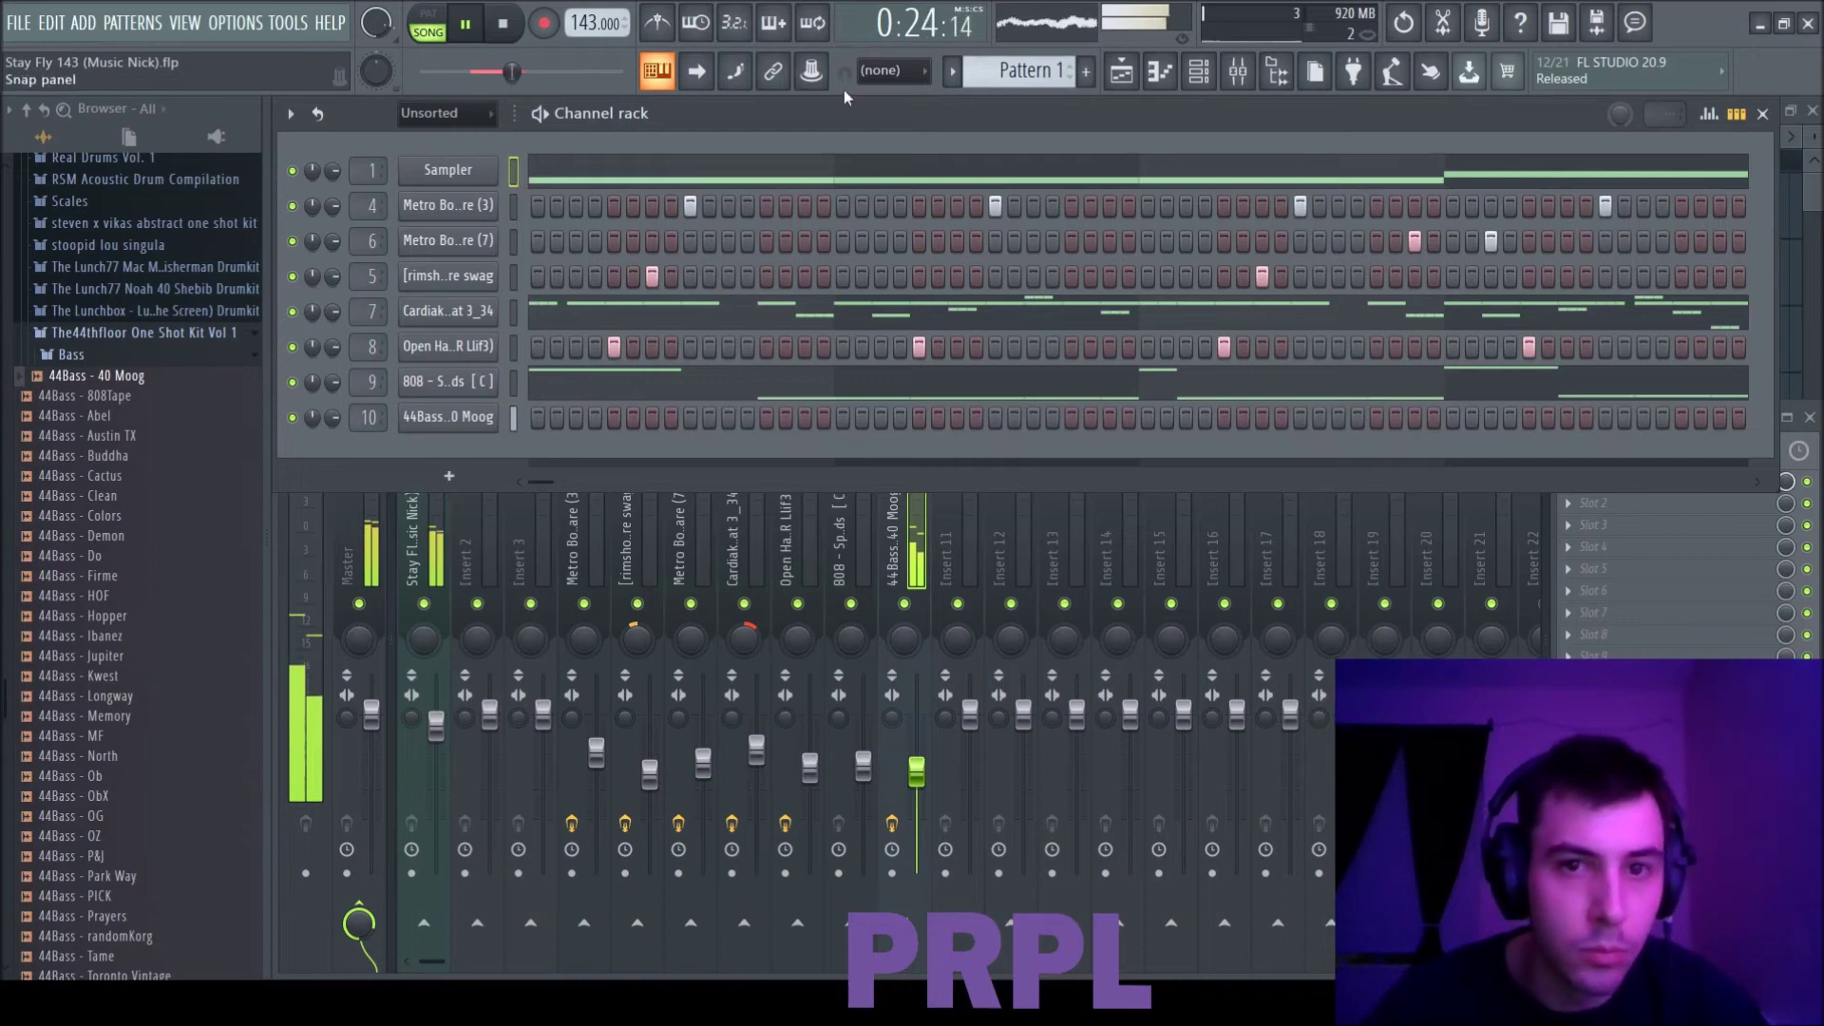
{"action": "scroll", "coordinate": [1034, 75], "scroll_direction": "down", "scroll_amount": 1}
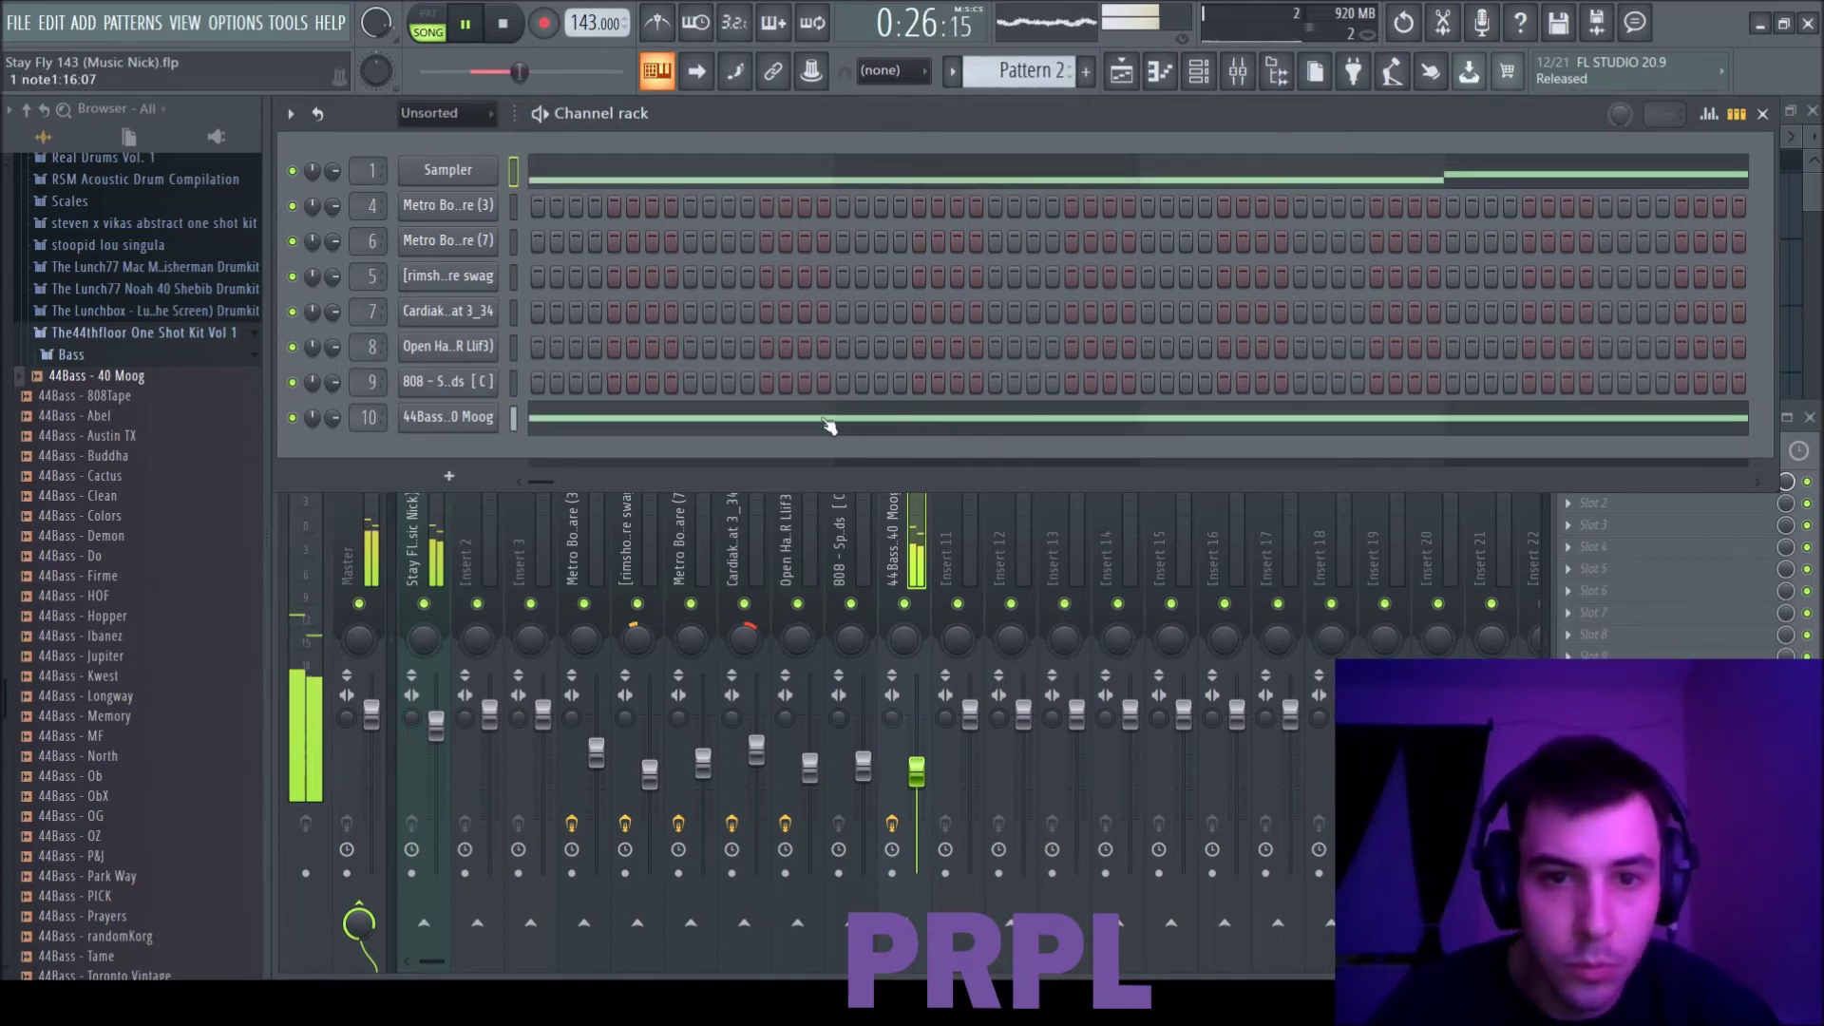
{"action": "left_click", "coordinate": [827, 425]}
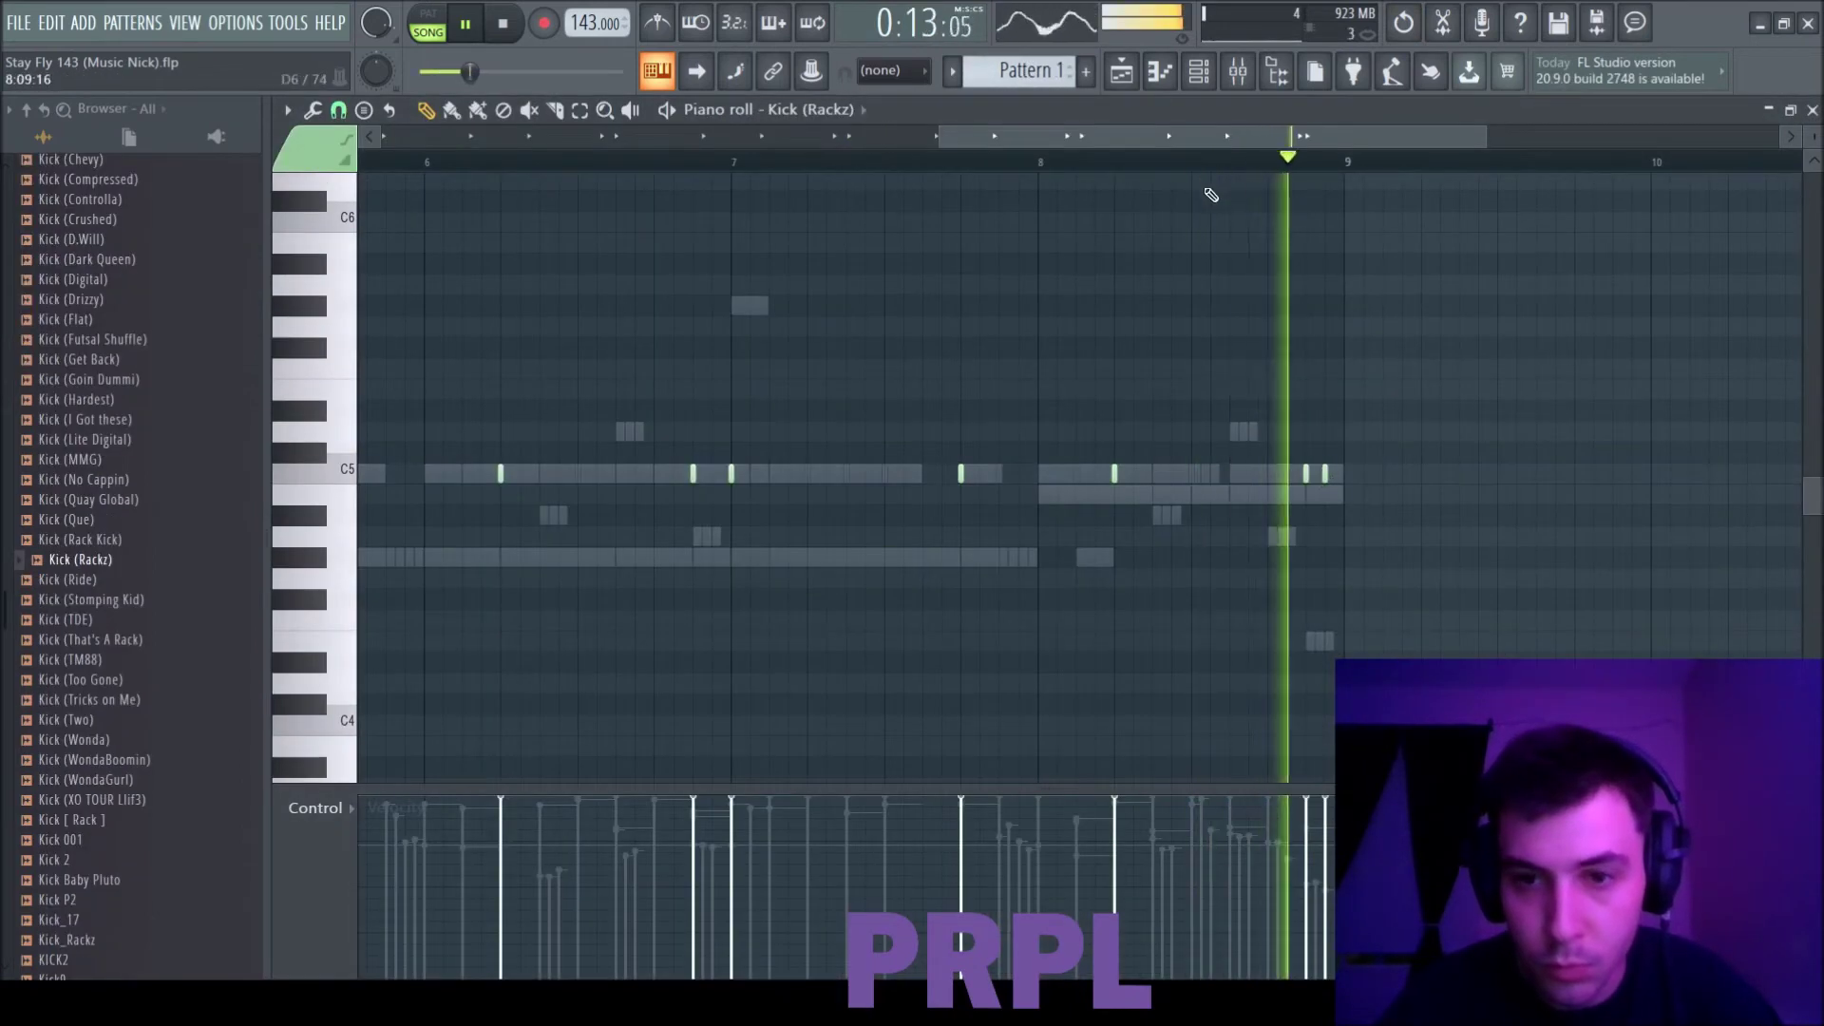
Step: Add a C5 Kick (Rackz) hit at 8:13, just before the final two kicks of bar 8
{"action": "left_click", "coordinate": [1038, 167]}
{"action": "left_click", "coordinate": [1268, 472]}
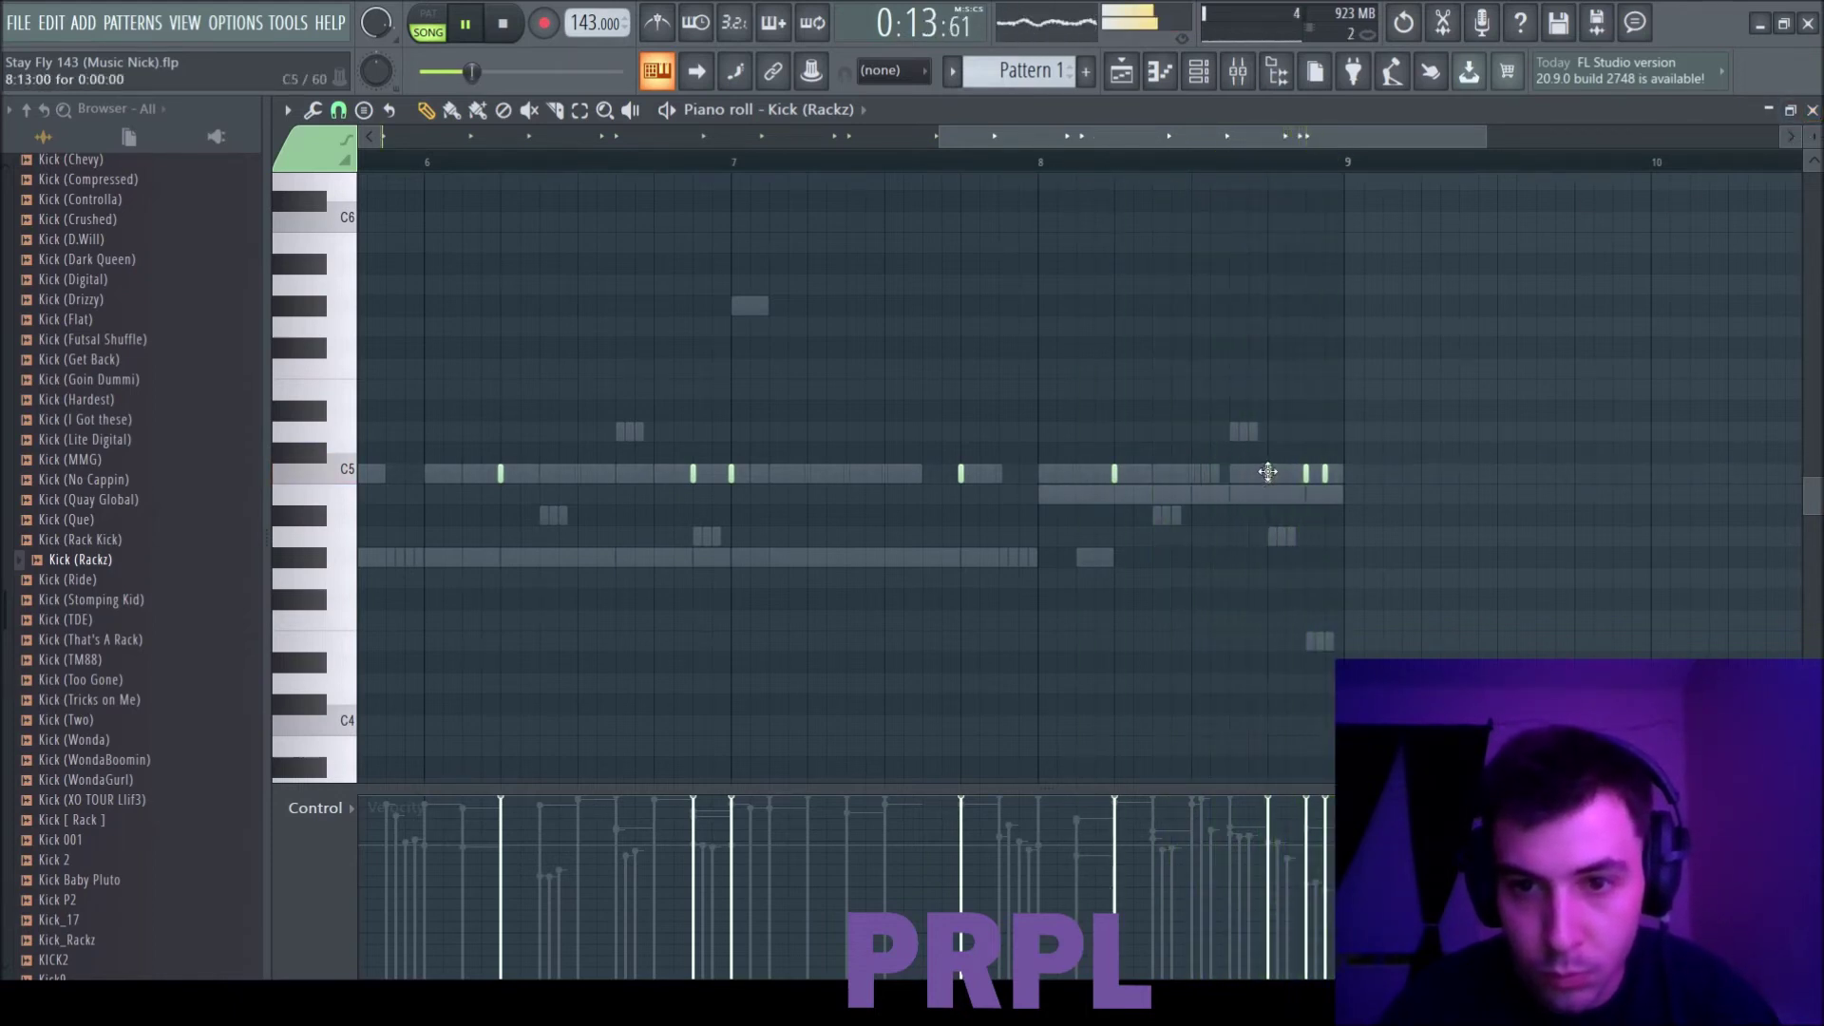
{"action": "left_click", "coordinate": [1812, 110]}
Step: Balance the drum and 808 faders in isolation, setting the open hat to about -9.7 dB, and bring the melody track back in slightly lower
{"action": "key", "text": "F9"}
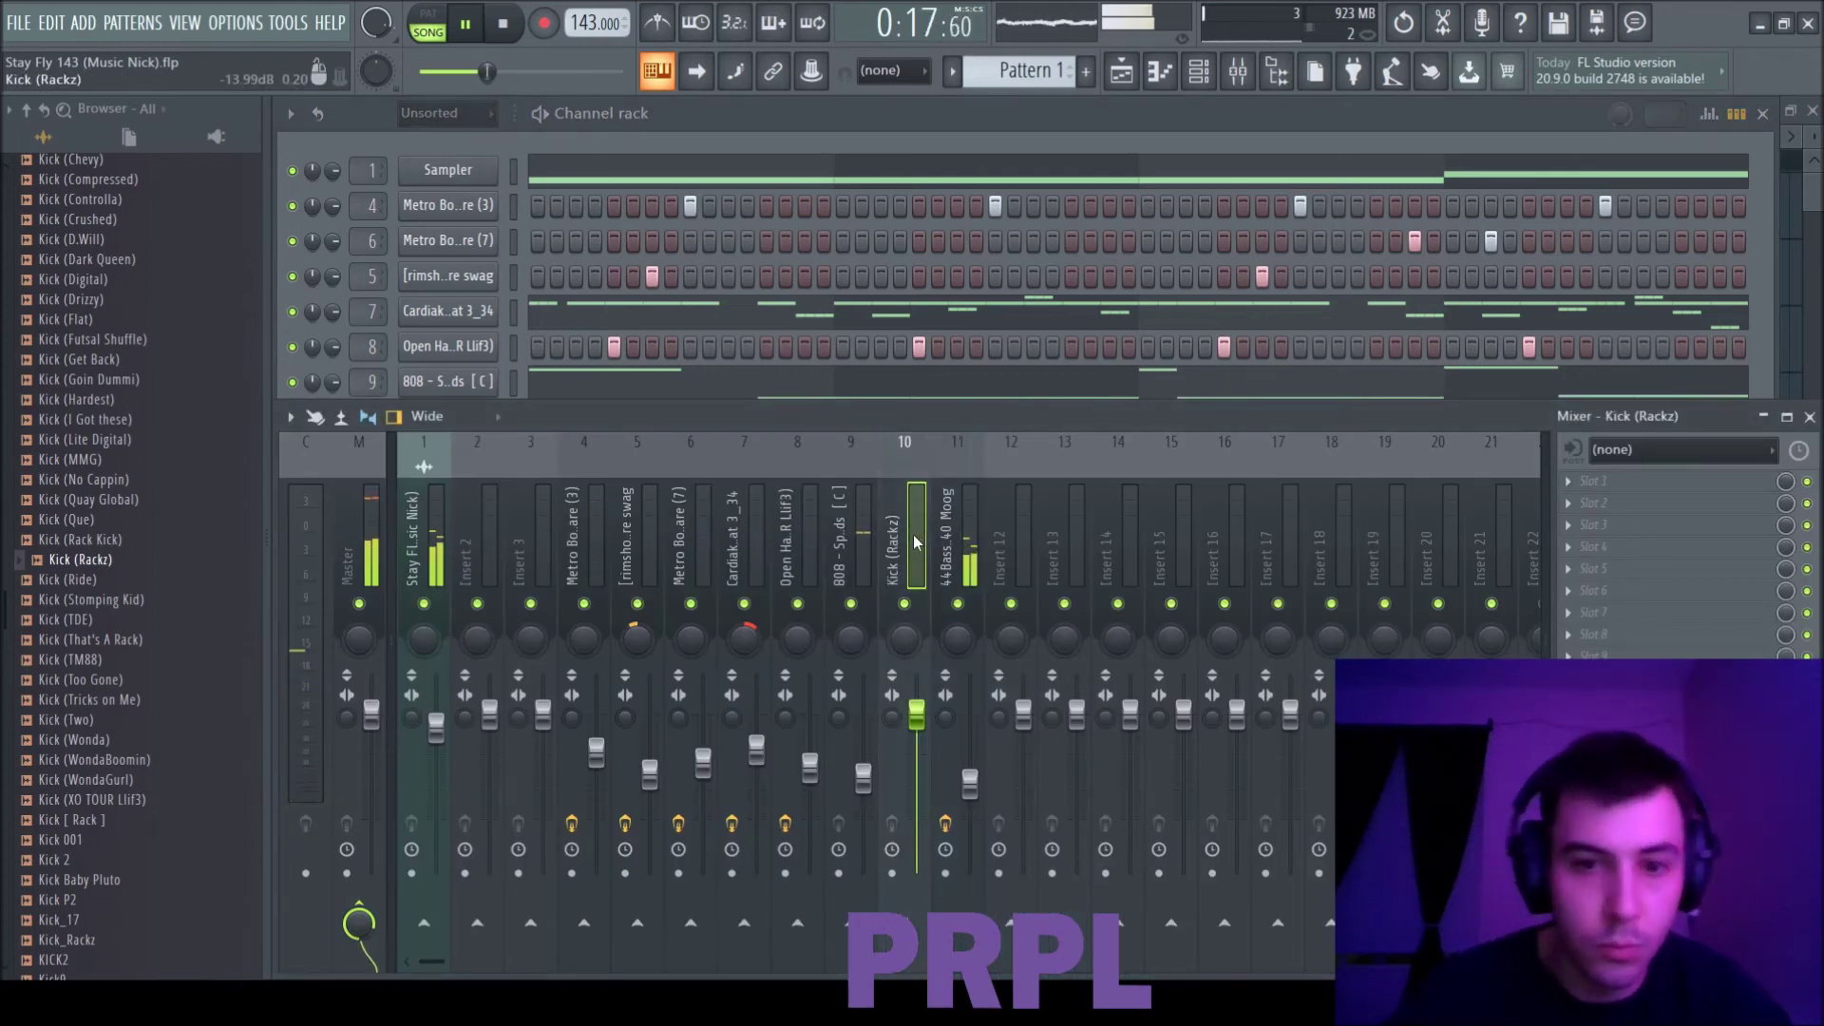
{"action": "right_click", "coordinate": [850, 603]}
{"action": "left_click", "coordinate": [858, 736]}
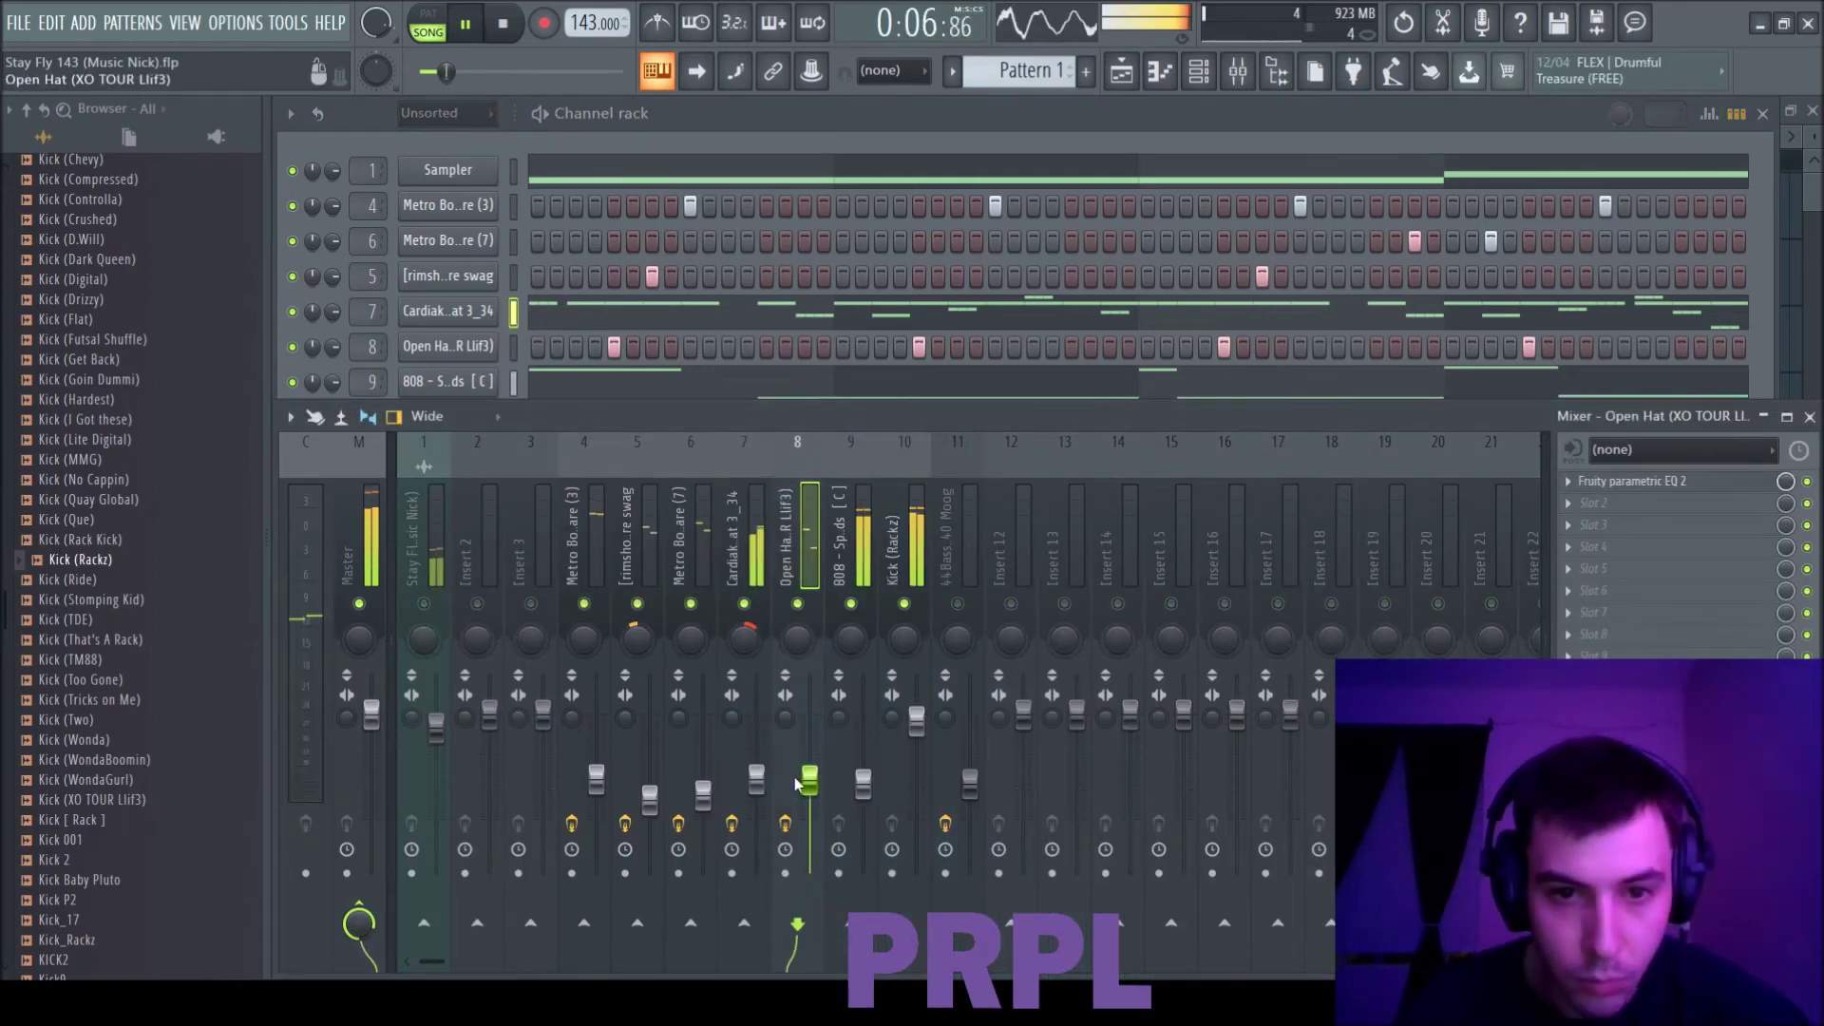
{"action": "left_click", "coordinate": [758, 779]}
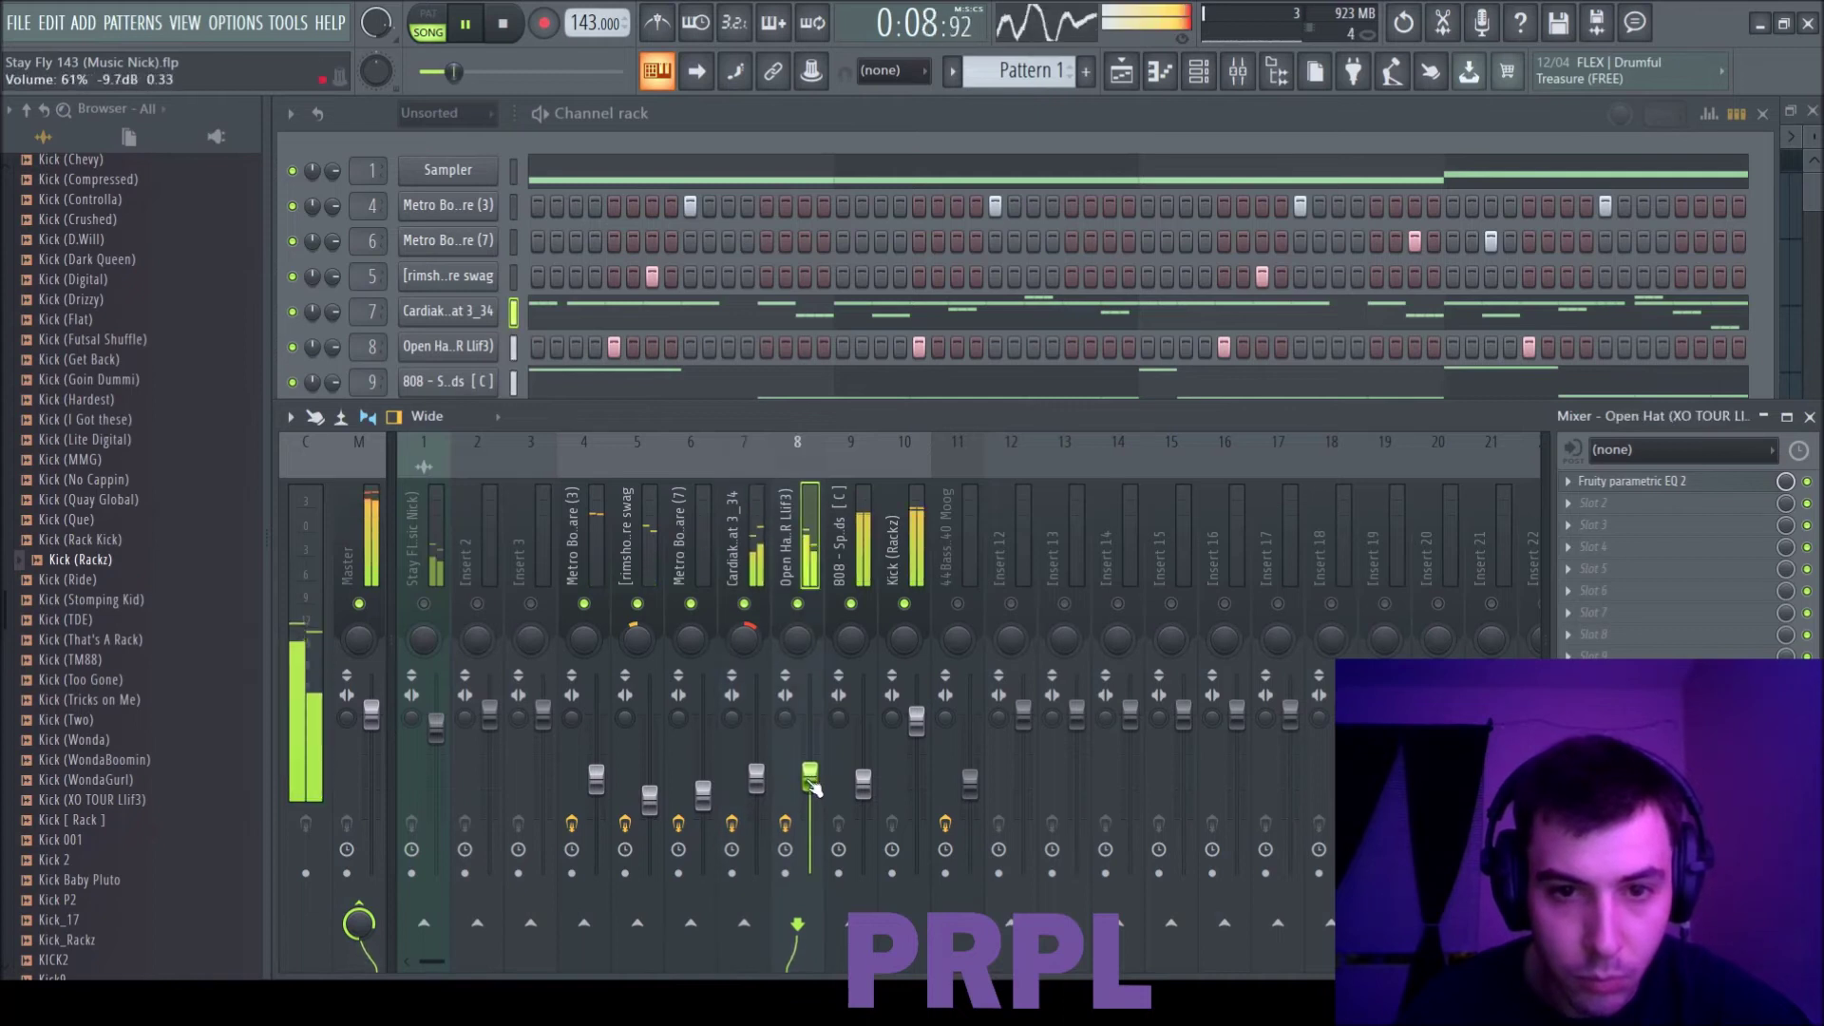
{"action": "left_click", "coordinate": [703, 794]}
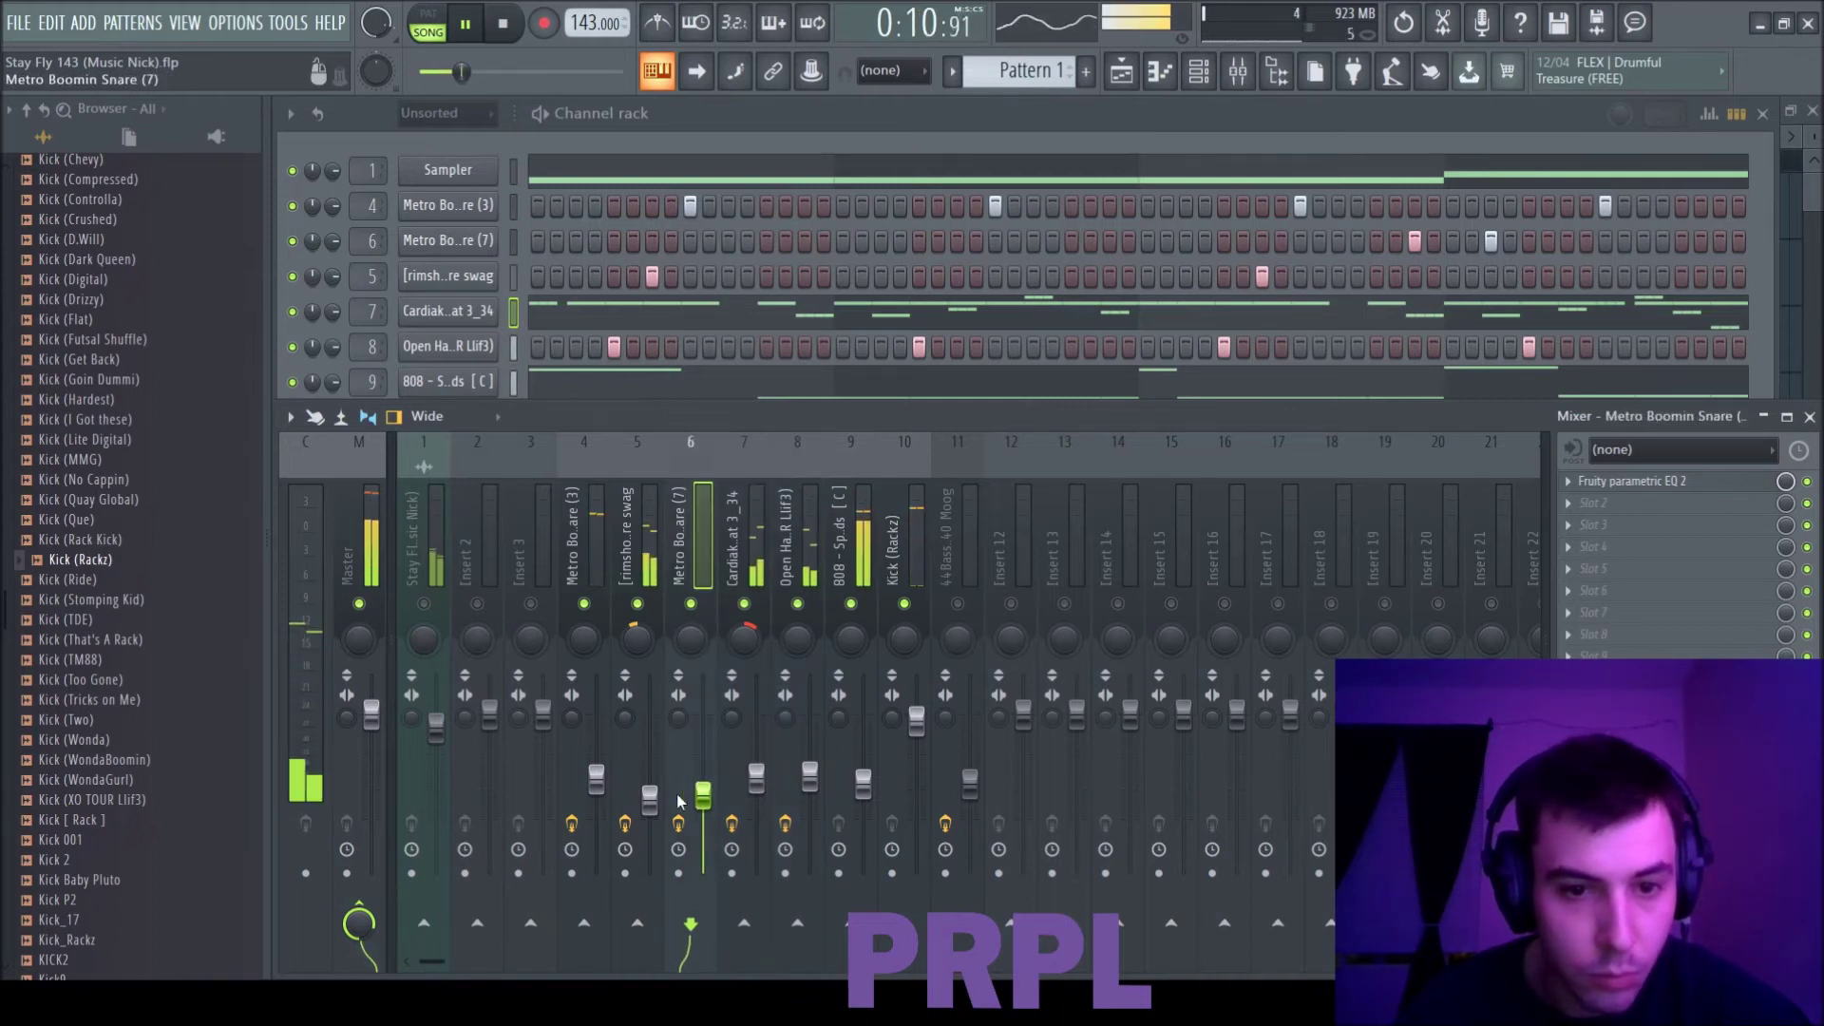
{"action": "left_click", "coordinate": [423, 604]}
{"action": "left_click", "coordinate": [436, 727]}
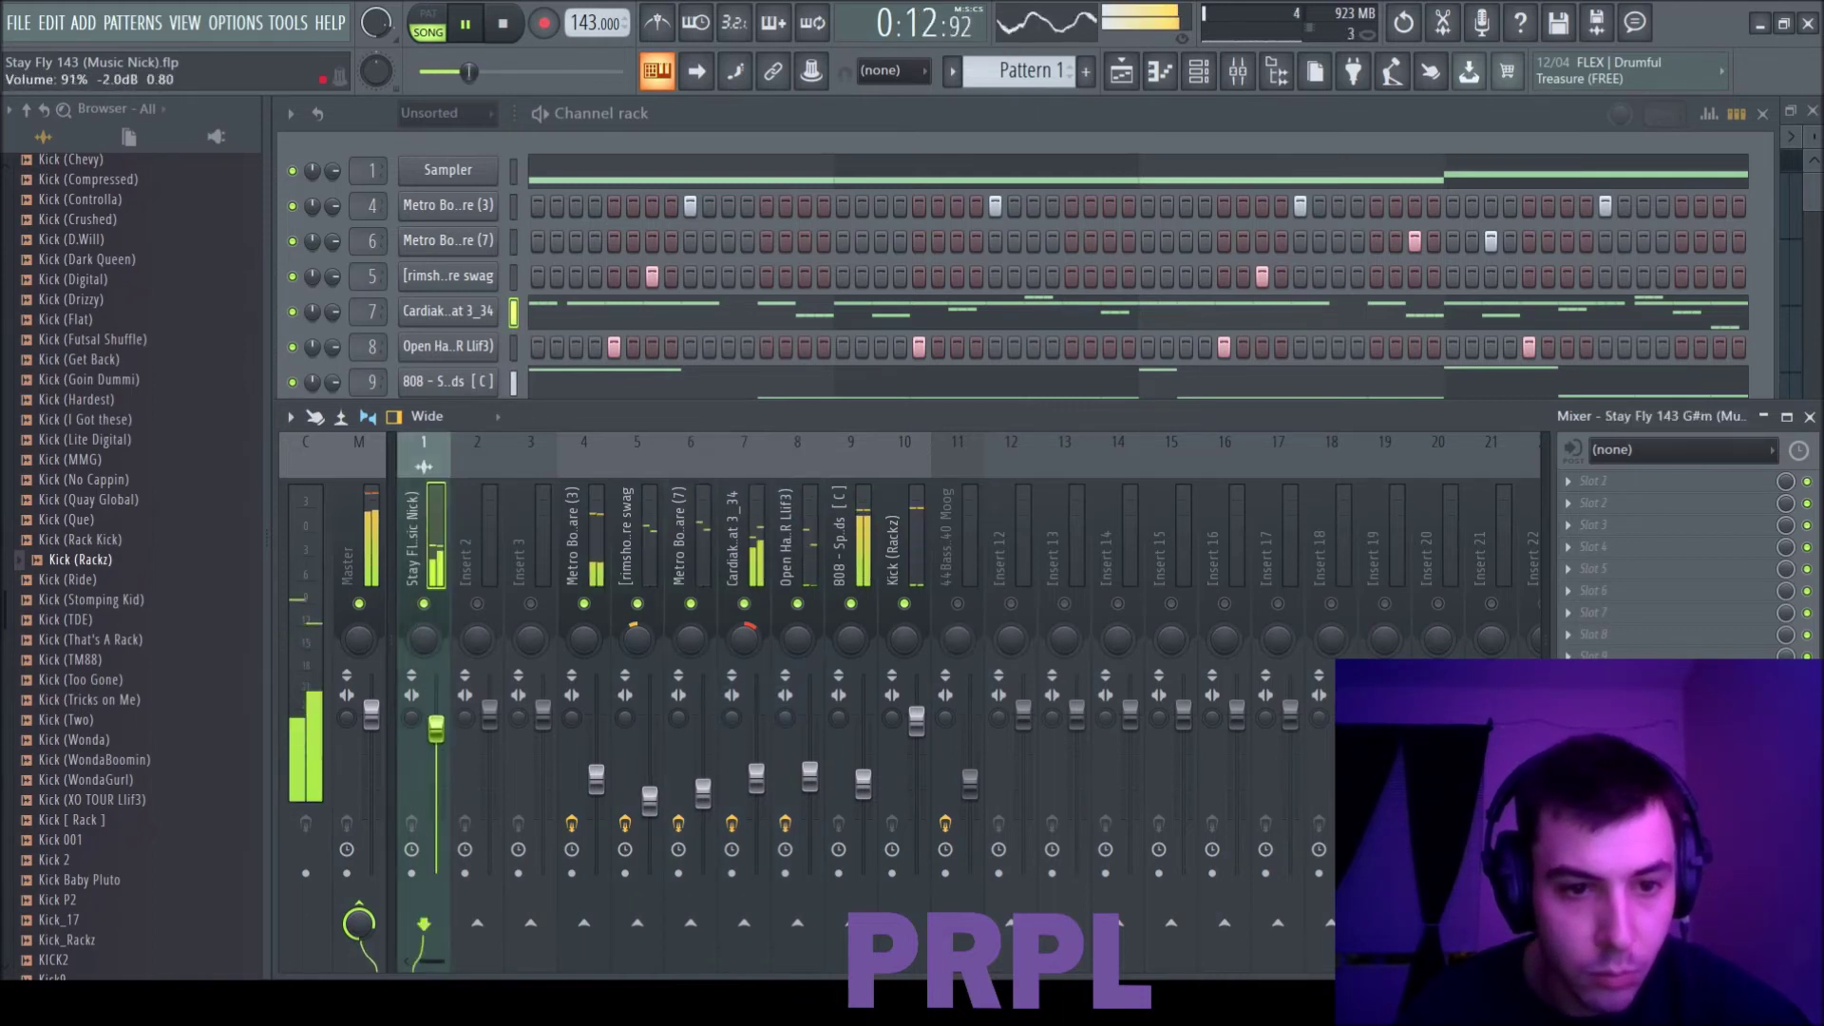
Step: Add TRS Classic Clipper [64bit] to the master and fine-tune the 808 - Spinz Steroids mixer level
{"action": "left_click", "coordinate": [366, 561]}
{"action": "key", "text": "space"}
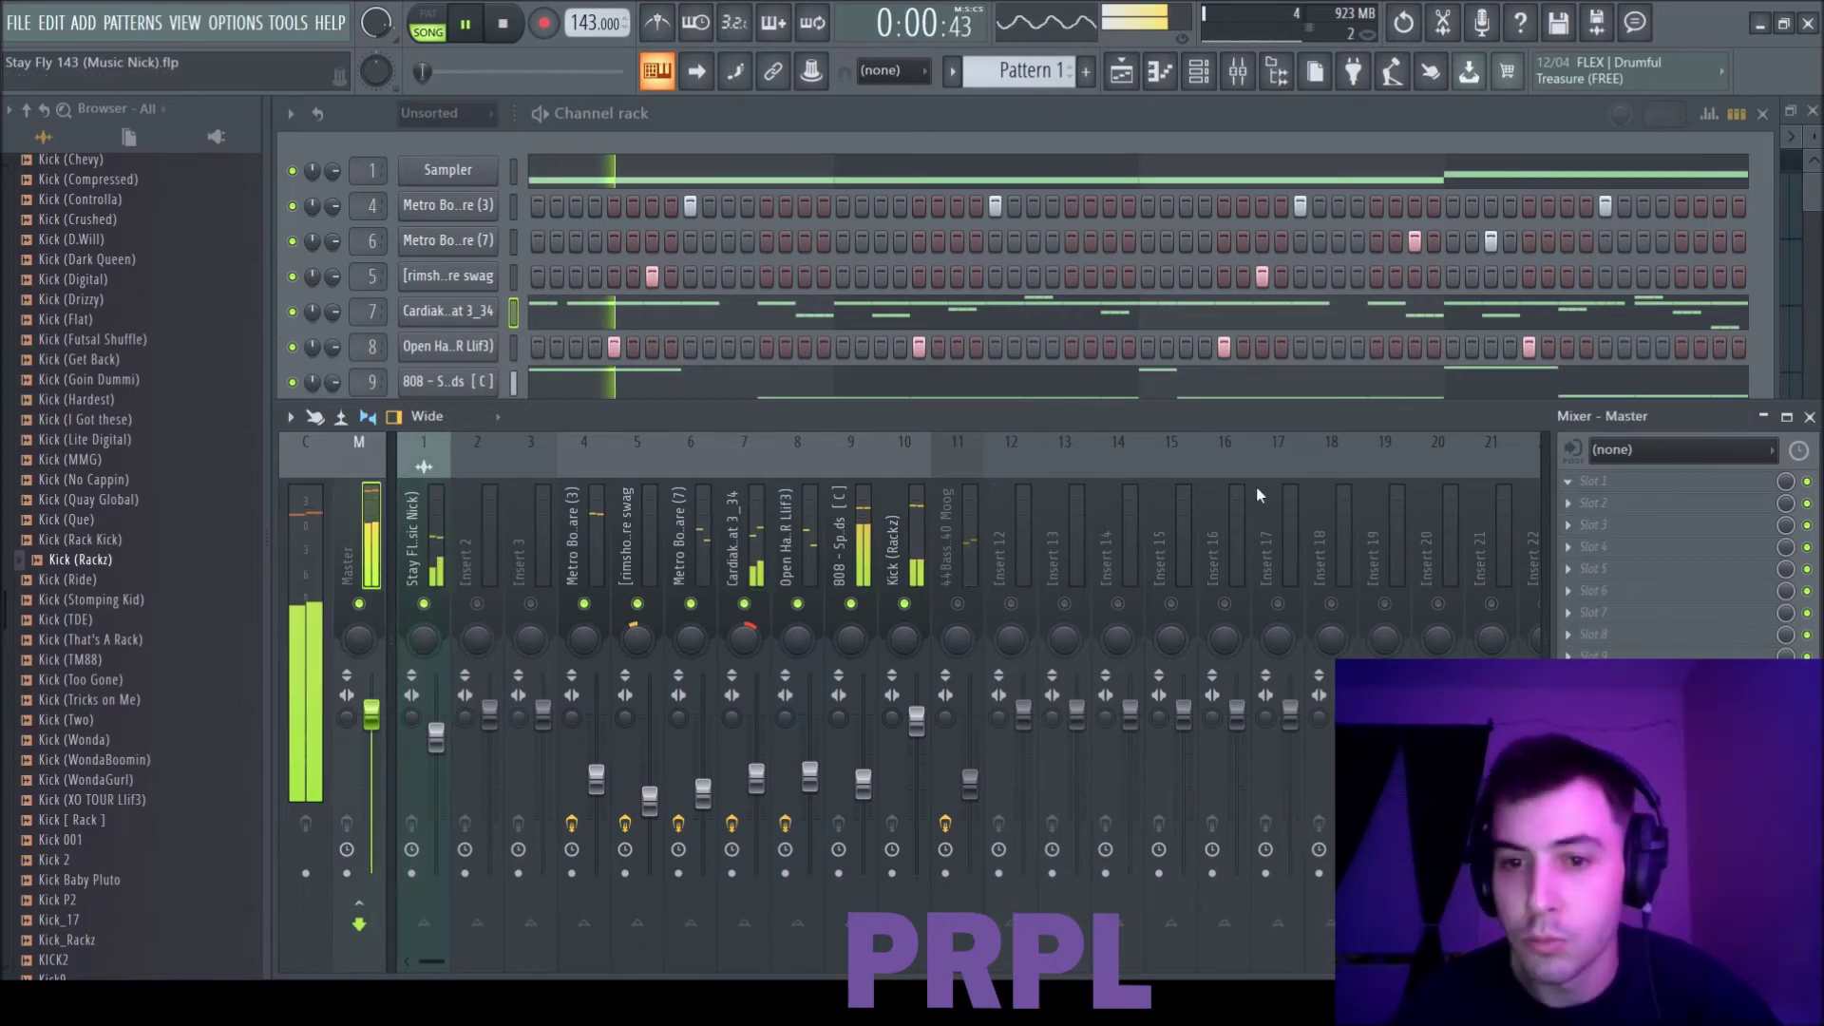
{"action": "left_click", "coordinate": [1010, 364]}
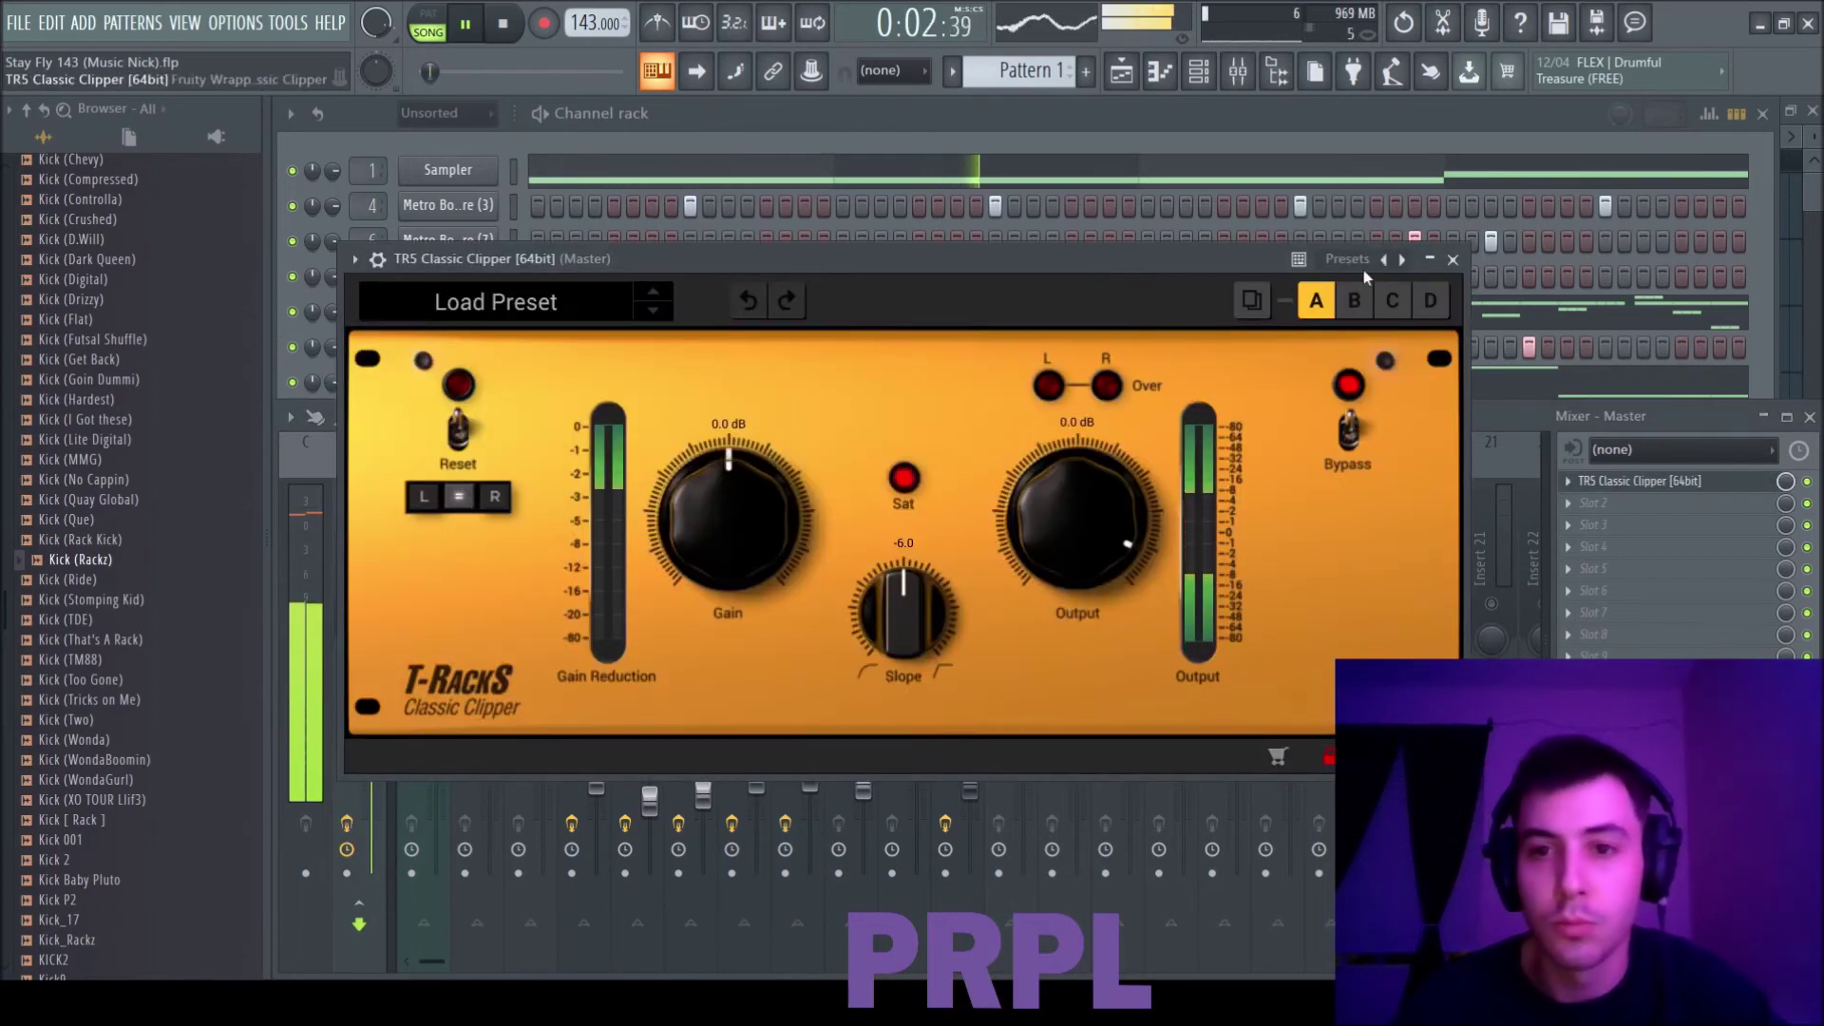
{"action": "left_click", "coordinate": [1453, 260]}
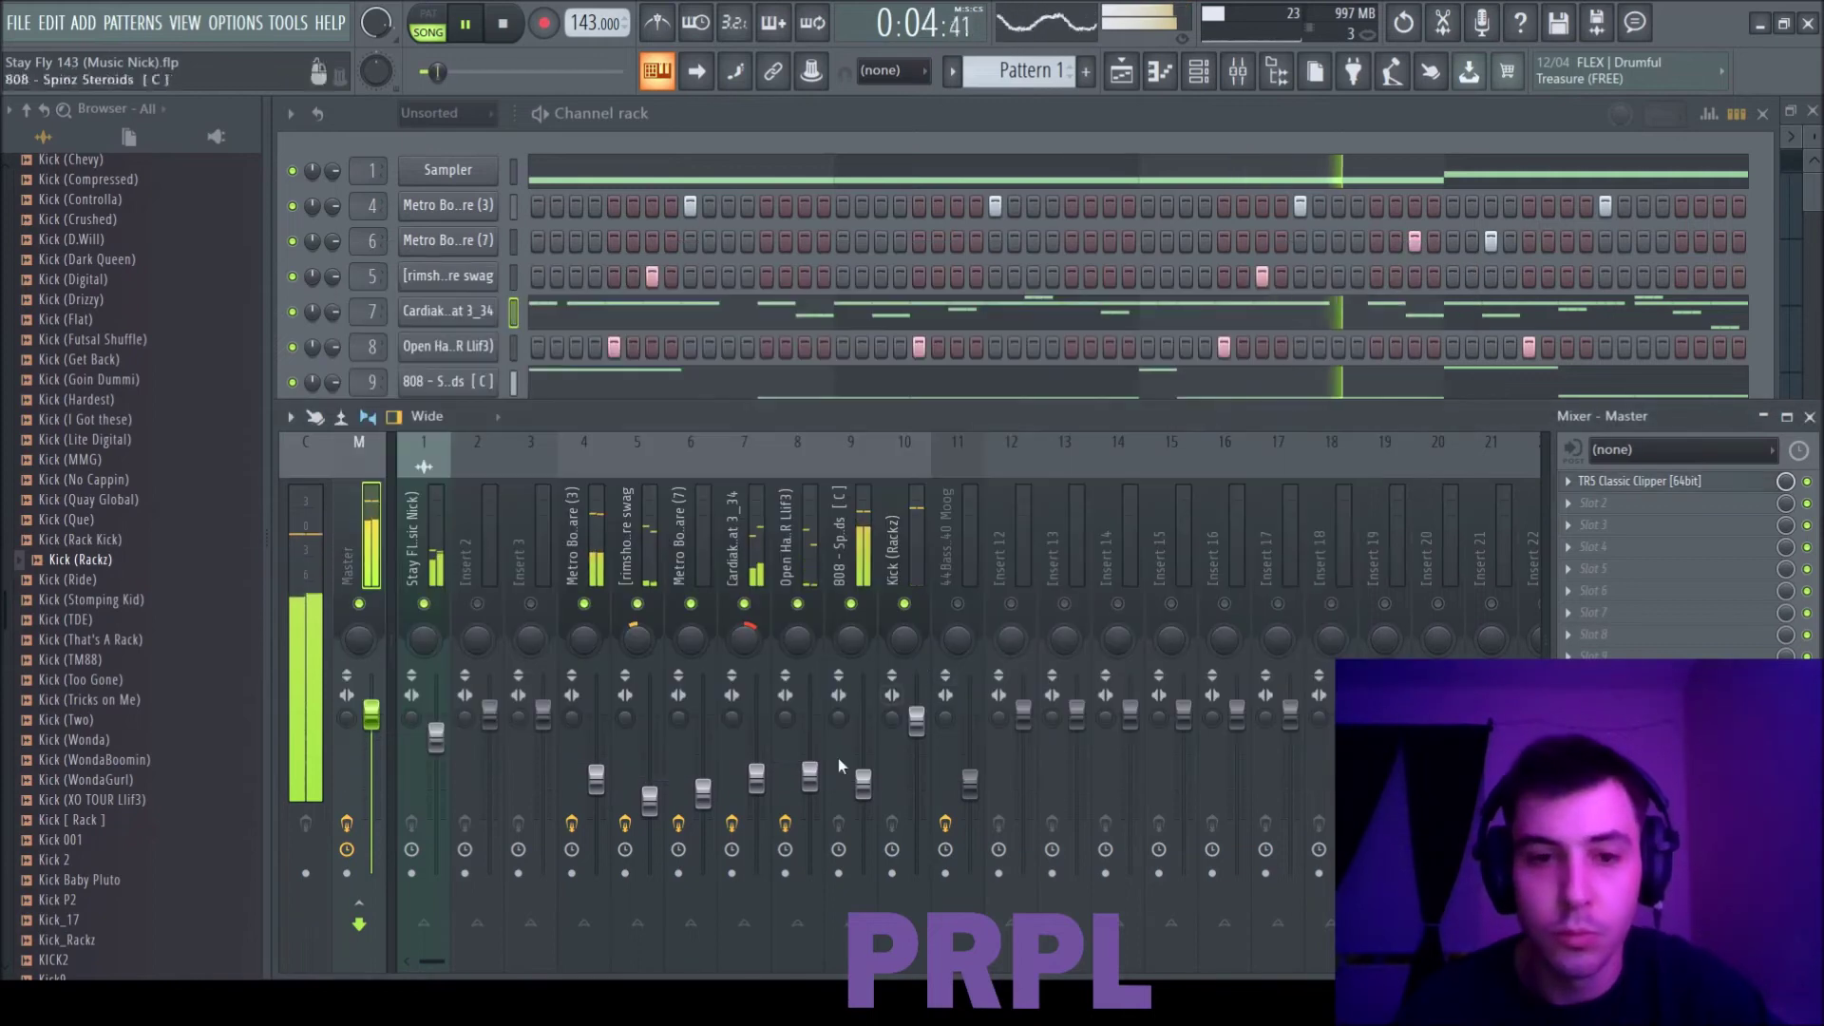
{"action": "left_click_drag", "start_coordinate": [810, 778], "coordinate": [864, 787]}
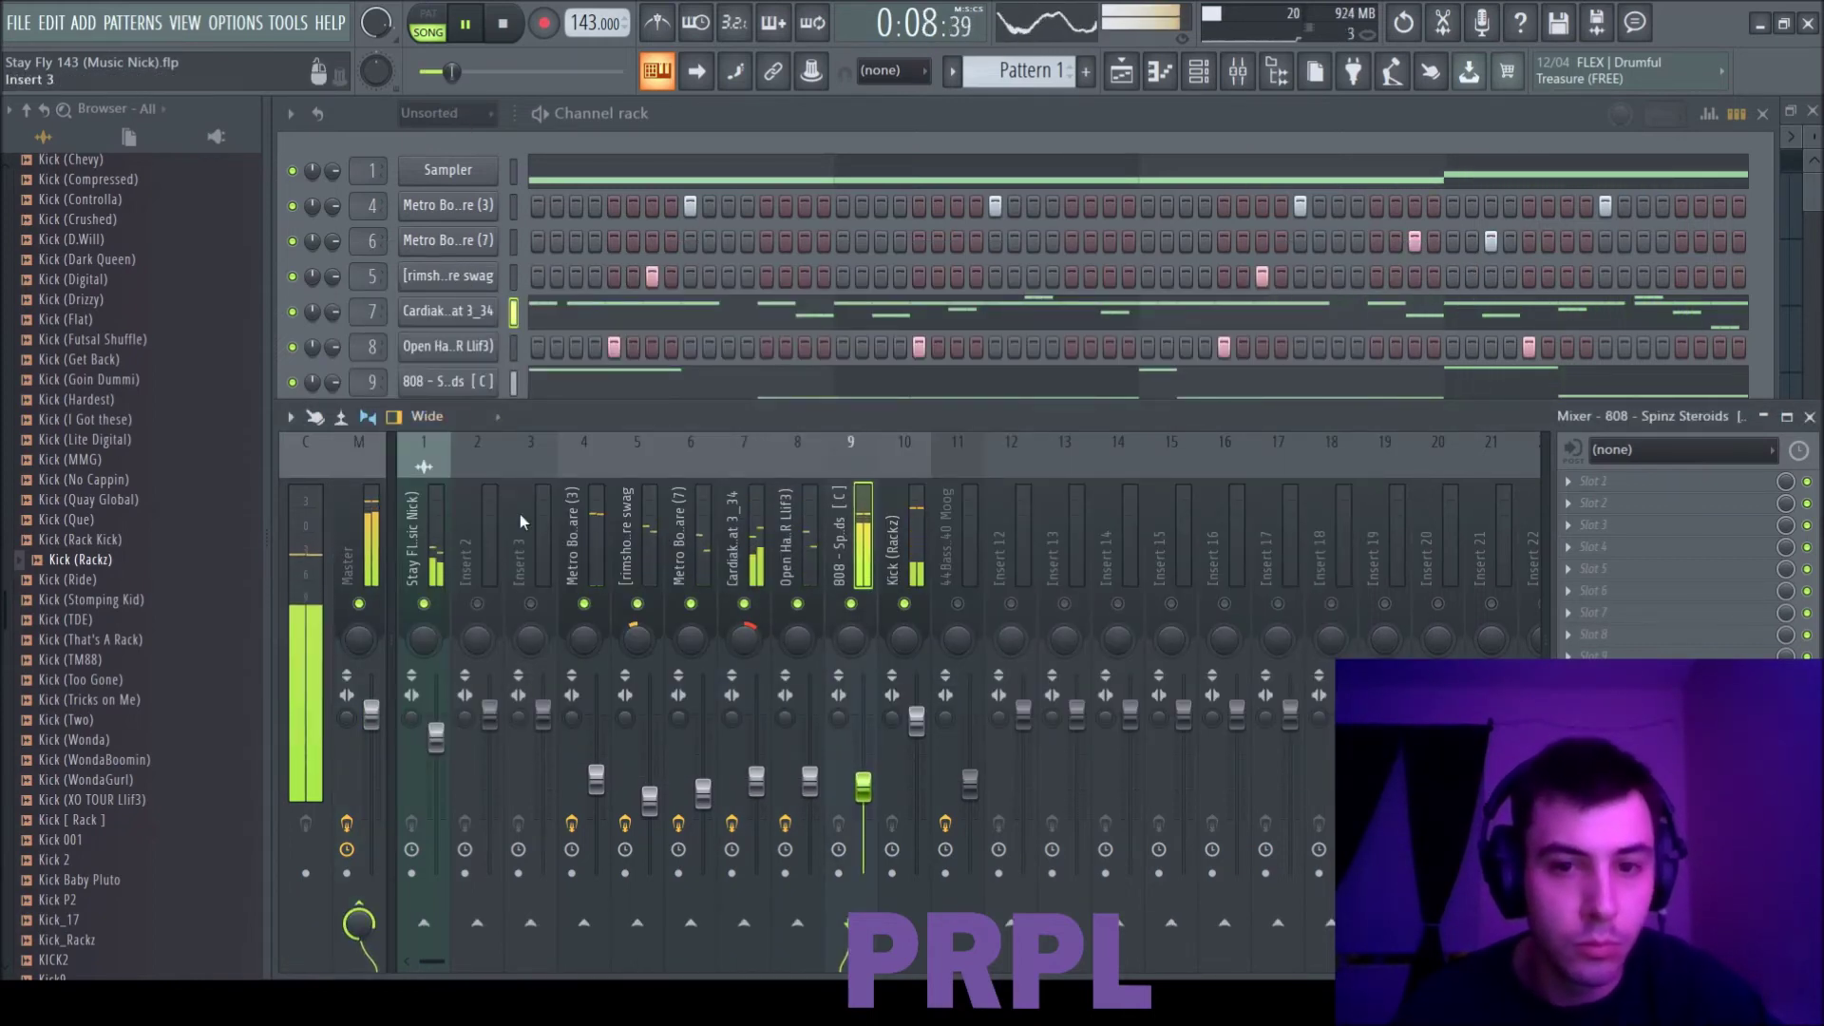
Step: Lower the Kick (Rackz) mixer level slightly and set the 44Bass - 40 Moog fader to about -11.0 dB
{"action": "left_click_drag", "start_coordinate": [917, 720], "coordinate": [916, 723]}
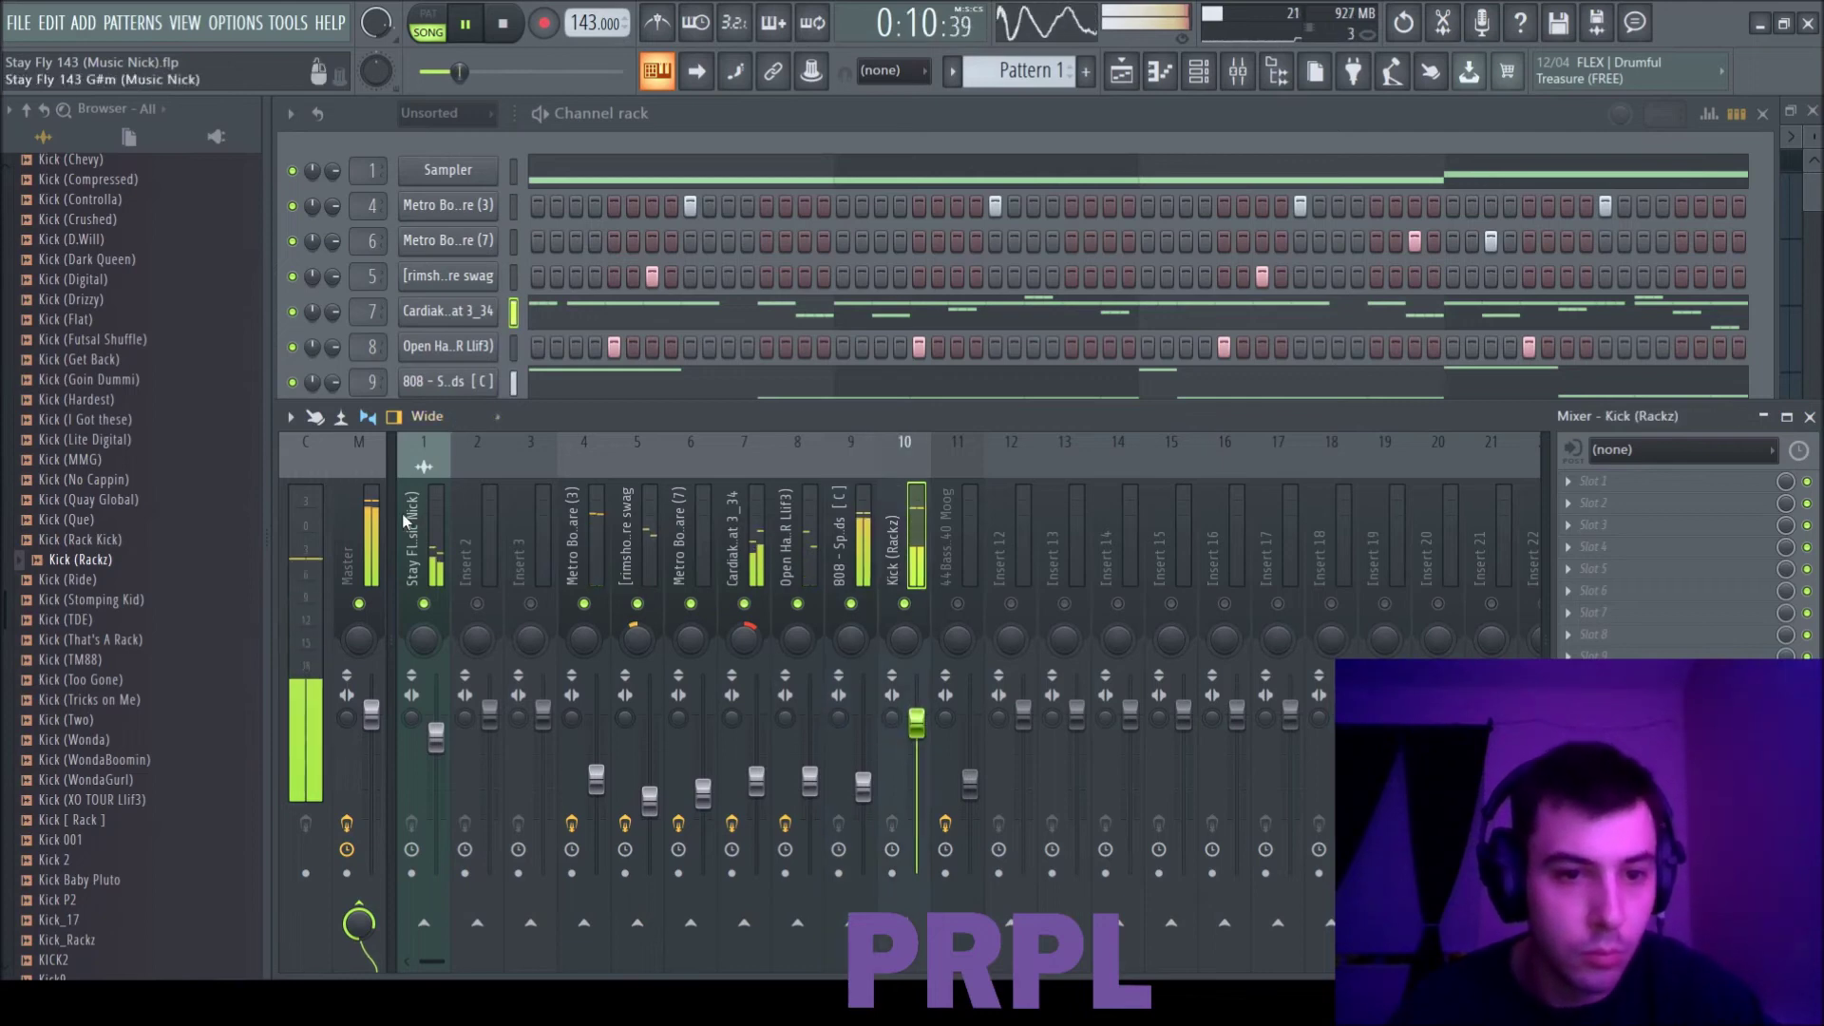
{"action": "left_click", "coordinate": [362, 482]}
{"action": "scroll", "coordinate": [84, 344], "scroll_direction": "up", "scroll_amount": 14}
{"action": "left_click", "coordinate": [59, 642]}
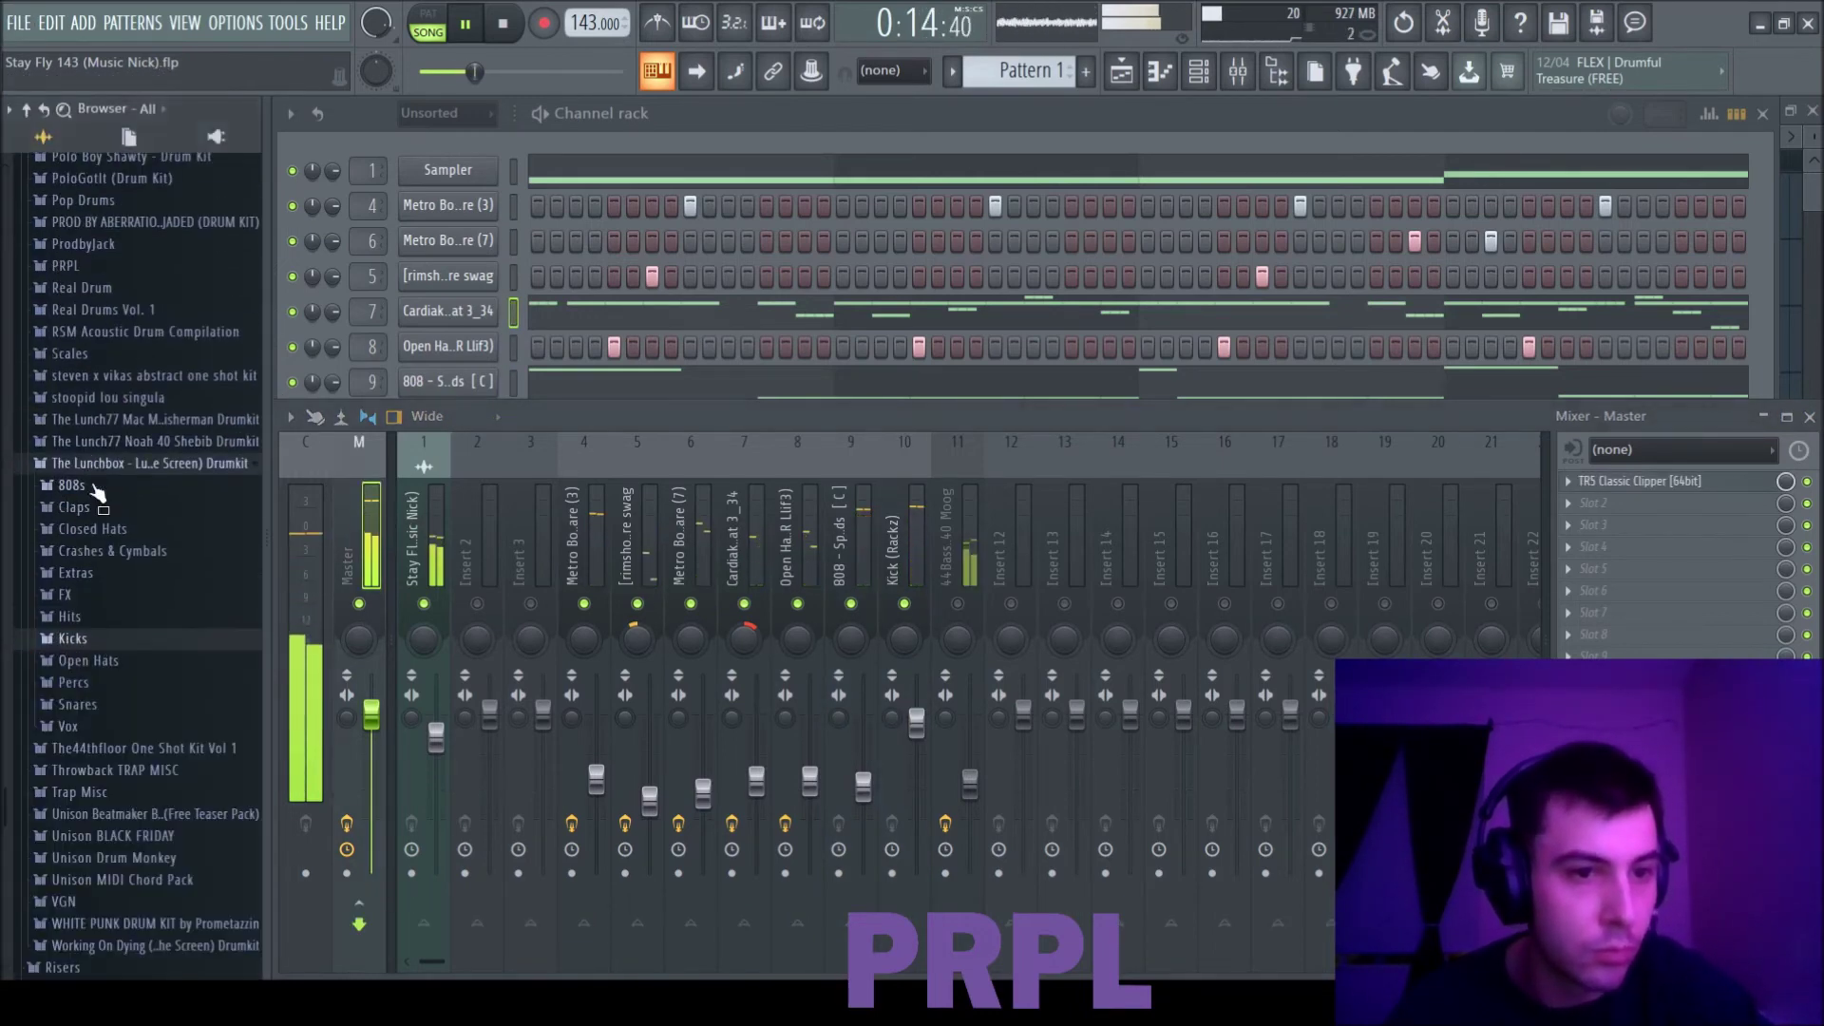
{"action": "left_click", "coordinate": [95, 463]}
{"action": "left_click", "coordinate": [969, 793]}
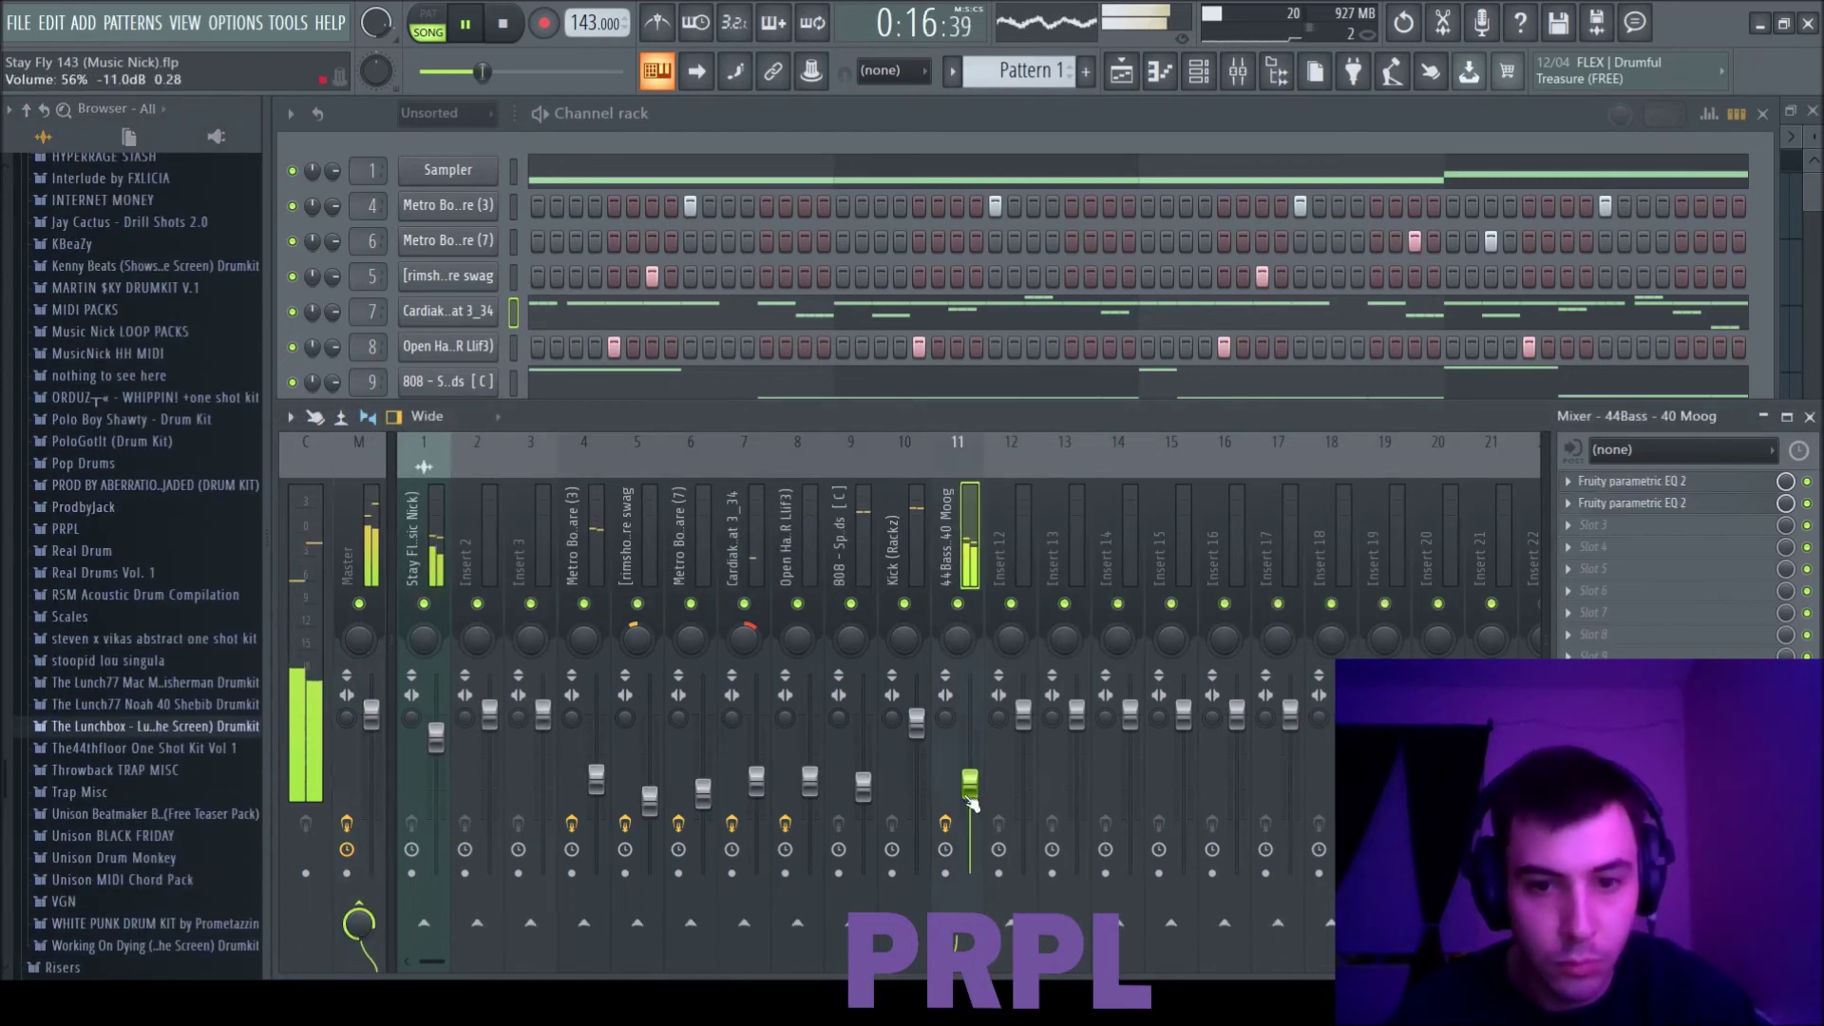
Step: Clear the pattern clips from Track 2 of the playlist and split Pattern 1 by channel, making Metro Boomin Snare (3) the active pattern
{"action": "key", "text": "F5"}
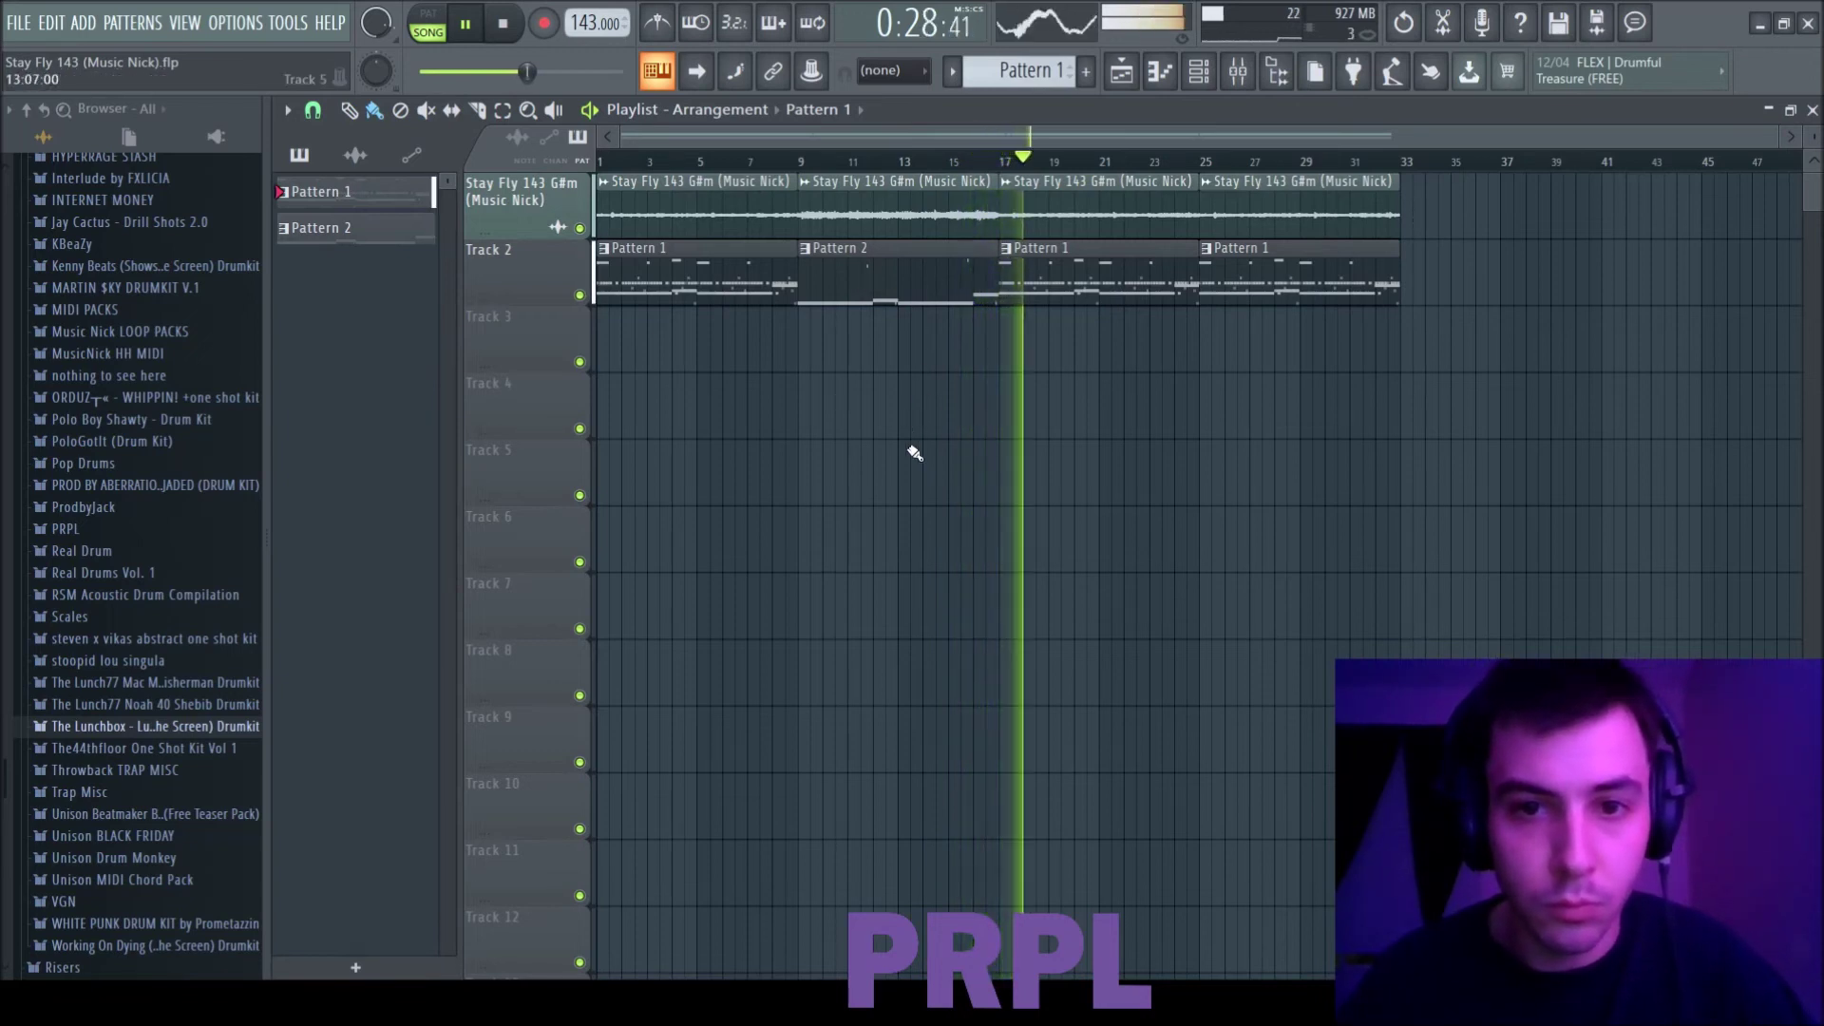
{"action": "key", "text": "F6"}
{"action": "key", "text": "F9"}
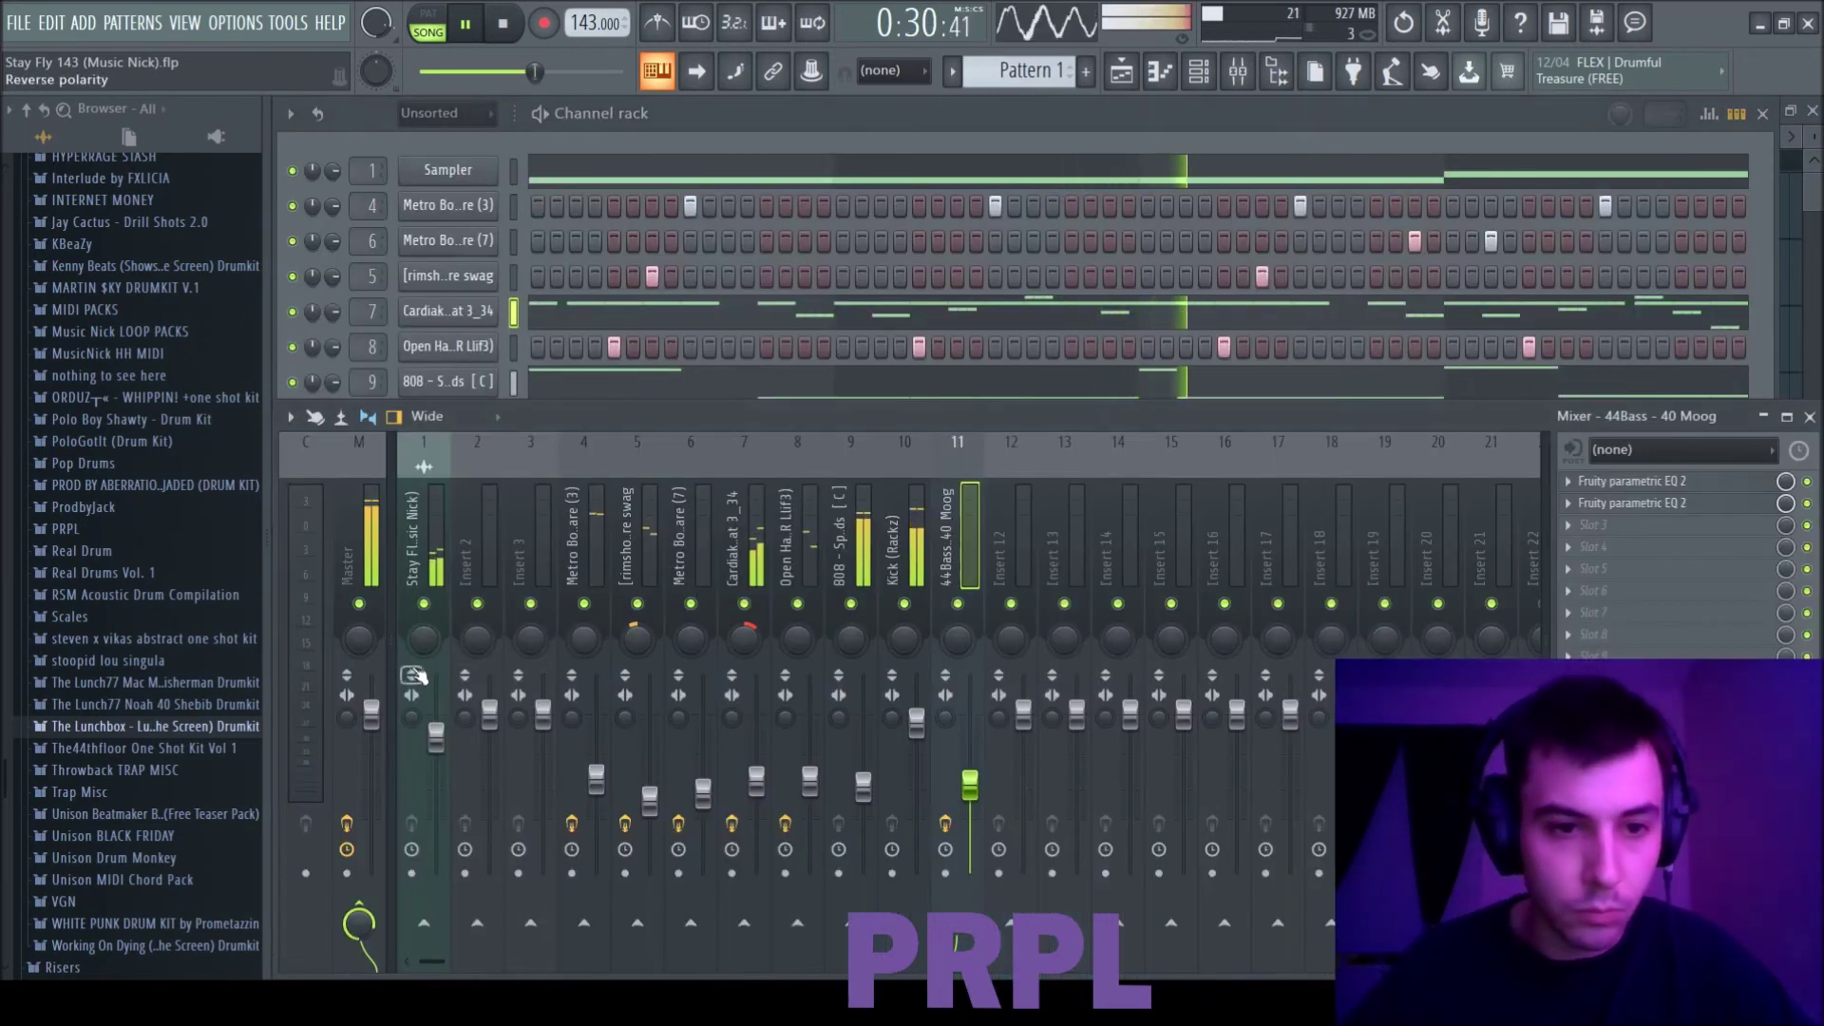
{"action": "key", "text": "F5"}
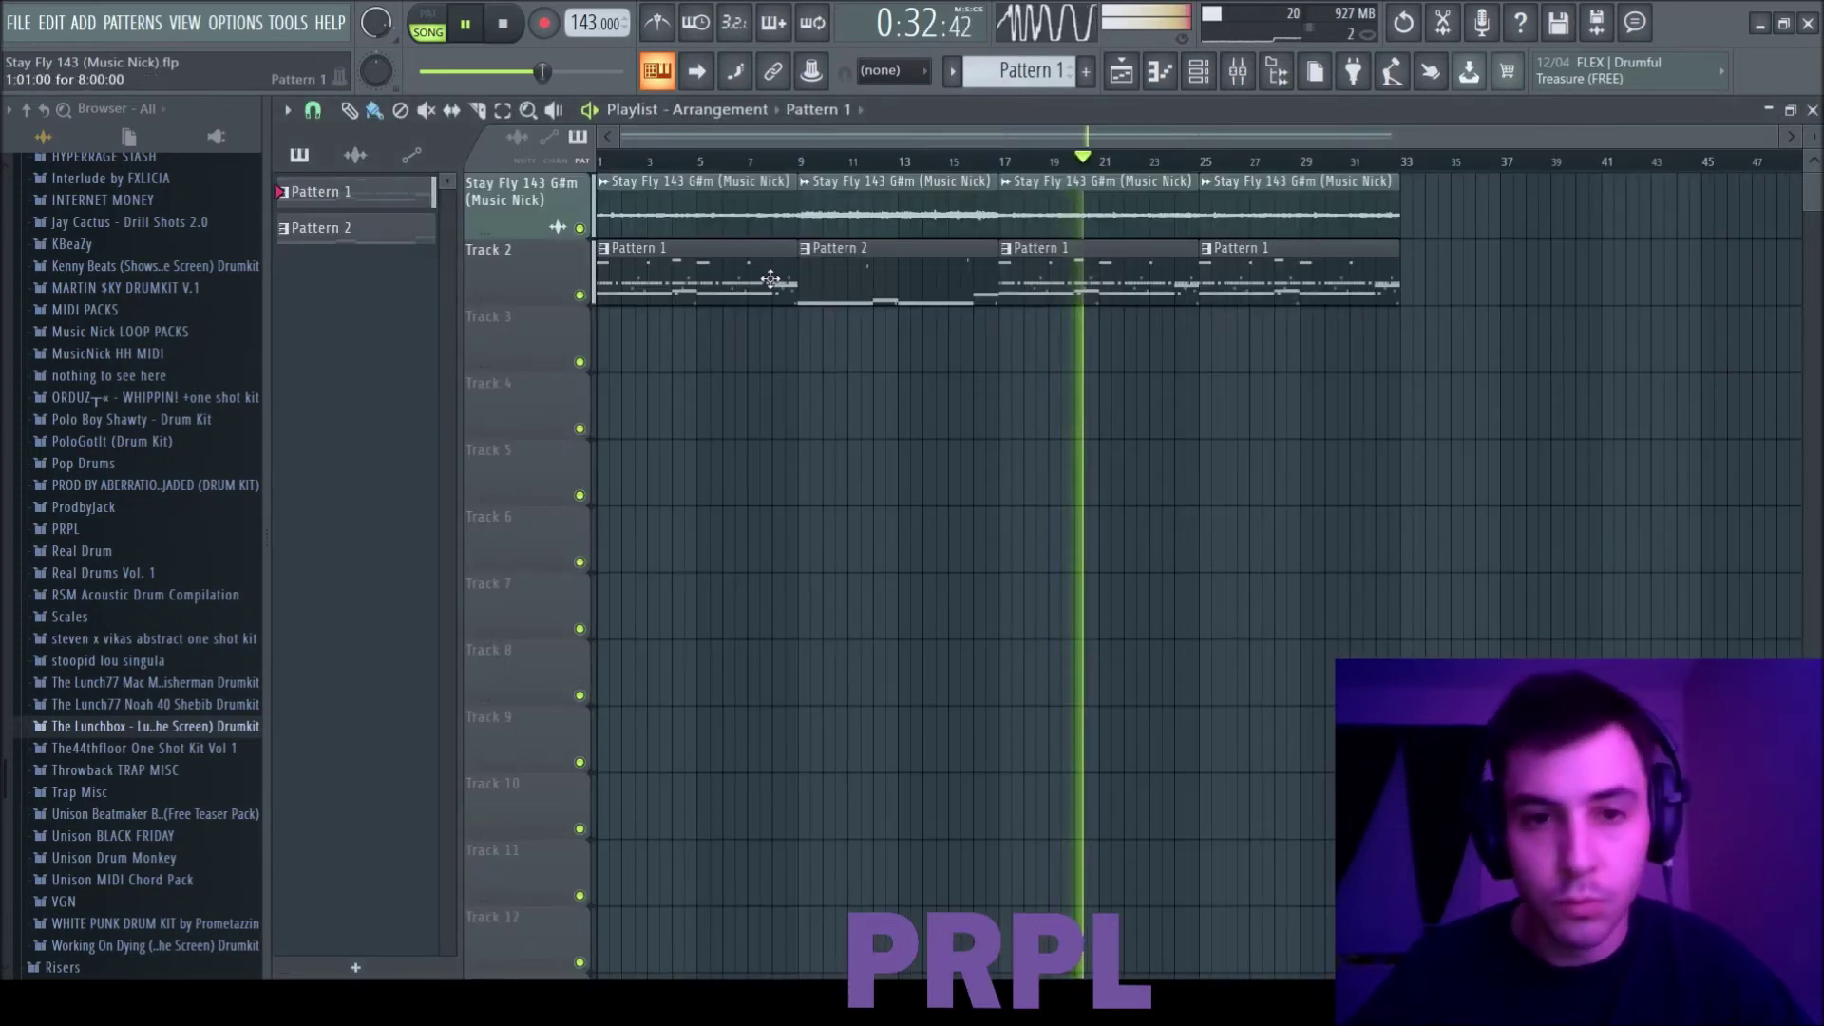
{"action": "right_click", "coordinate": [725, 281]}
{"action": "left_click", "coordinate": [955, 78]}
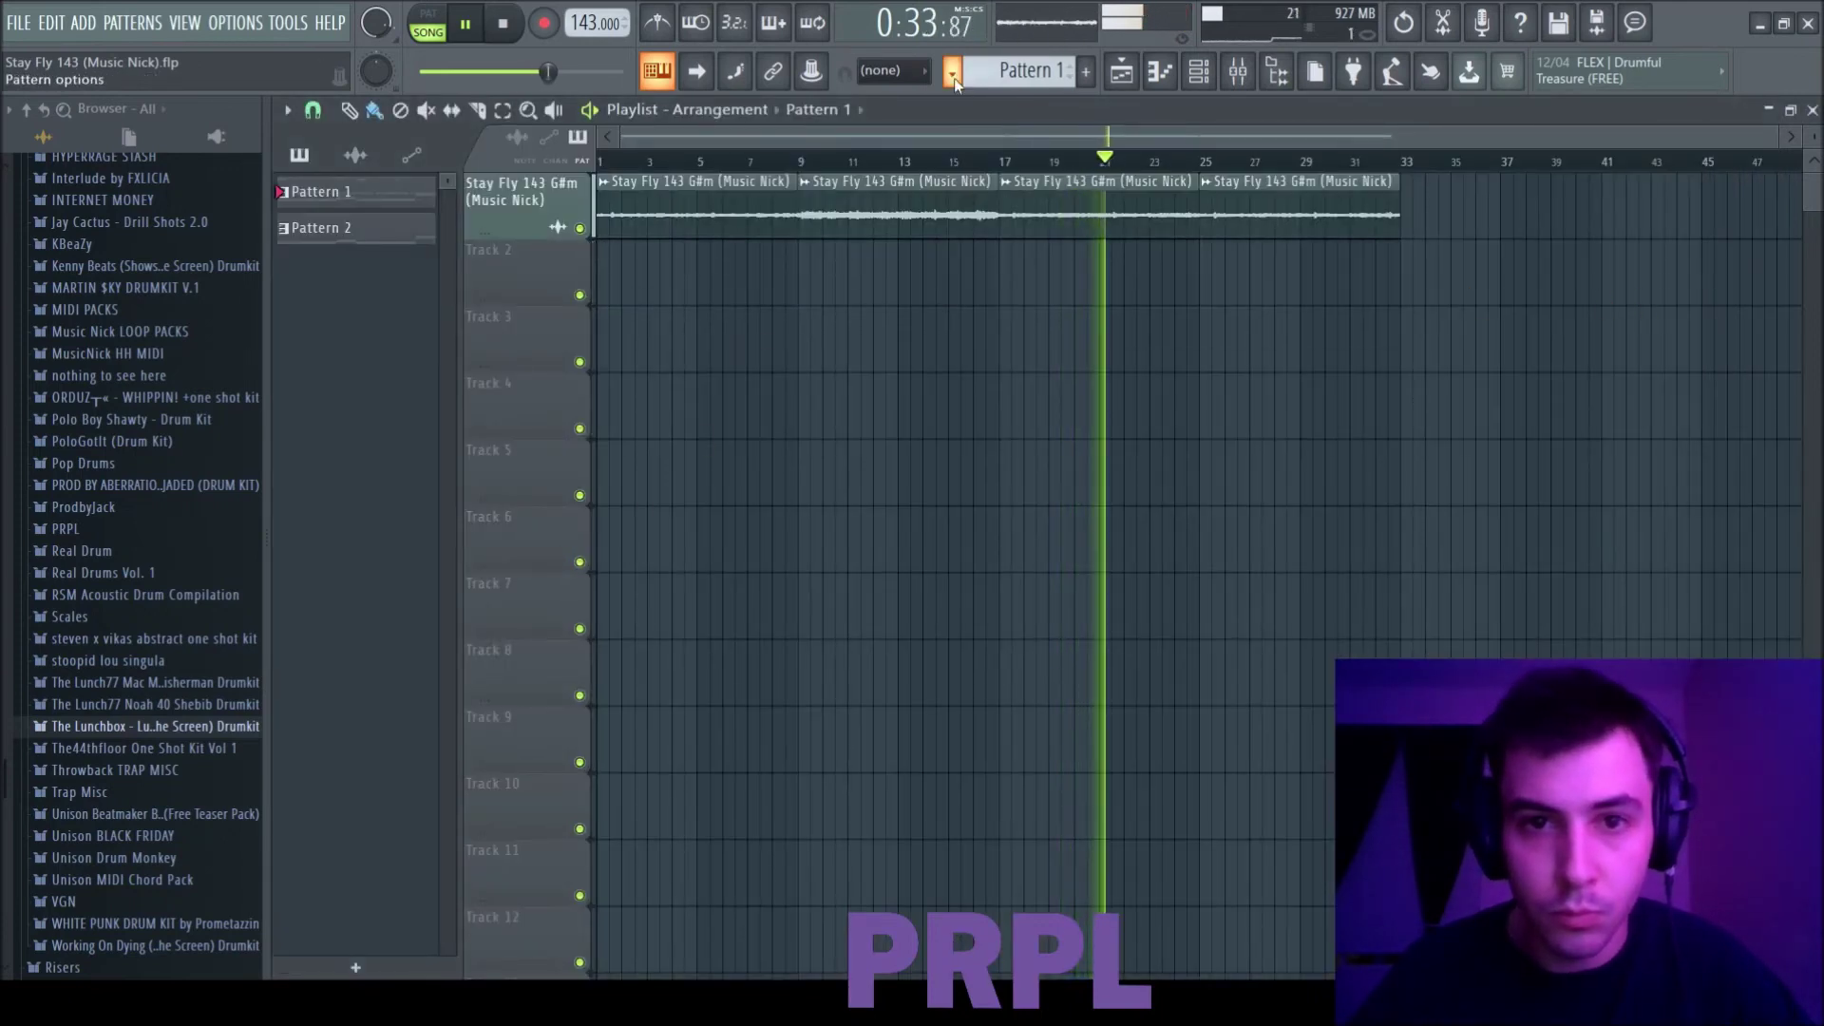
{"action": "left_click", "coordinate": [1090, 426]}
{"action": "scroll", "coordinate": [1041, 73], "scroll_direction": "down", "scroll_amount": 1}
{"action": "scroll", "coordinate": [1042, 73], "scroll_direction": "down", "scroll_amount": 8}
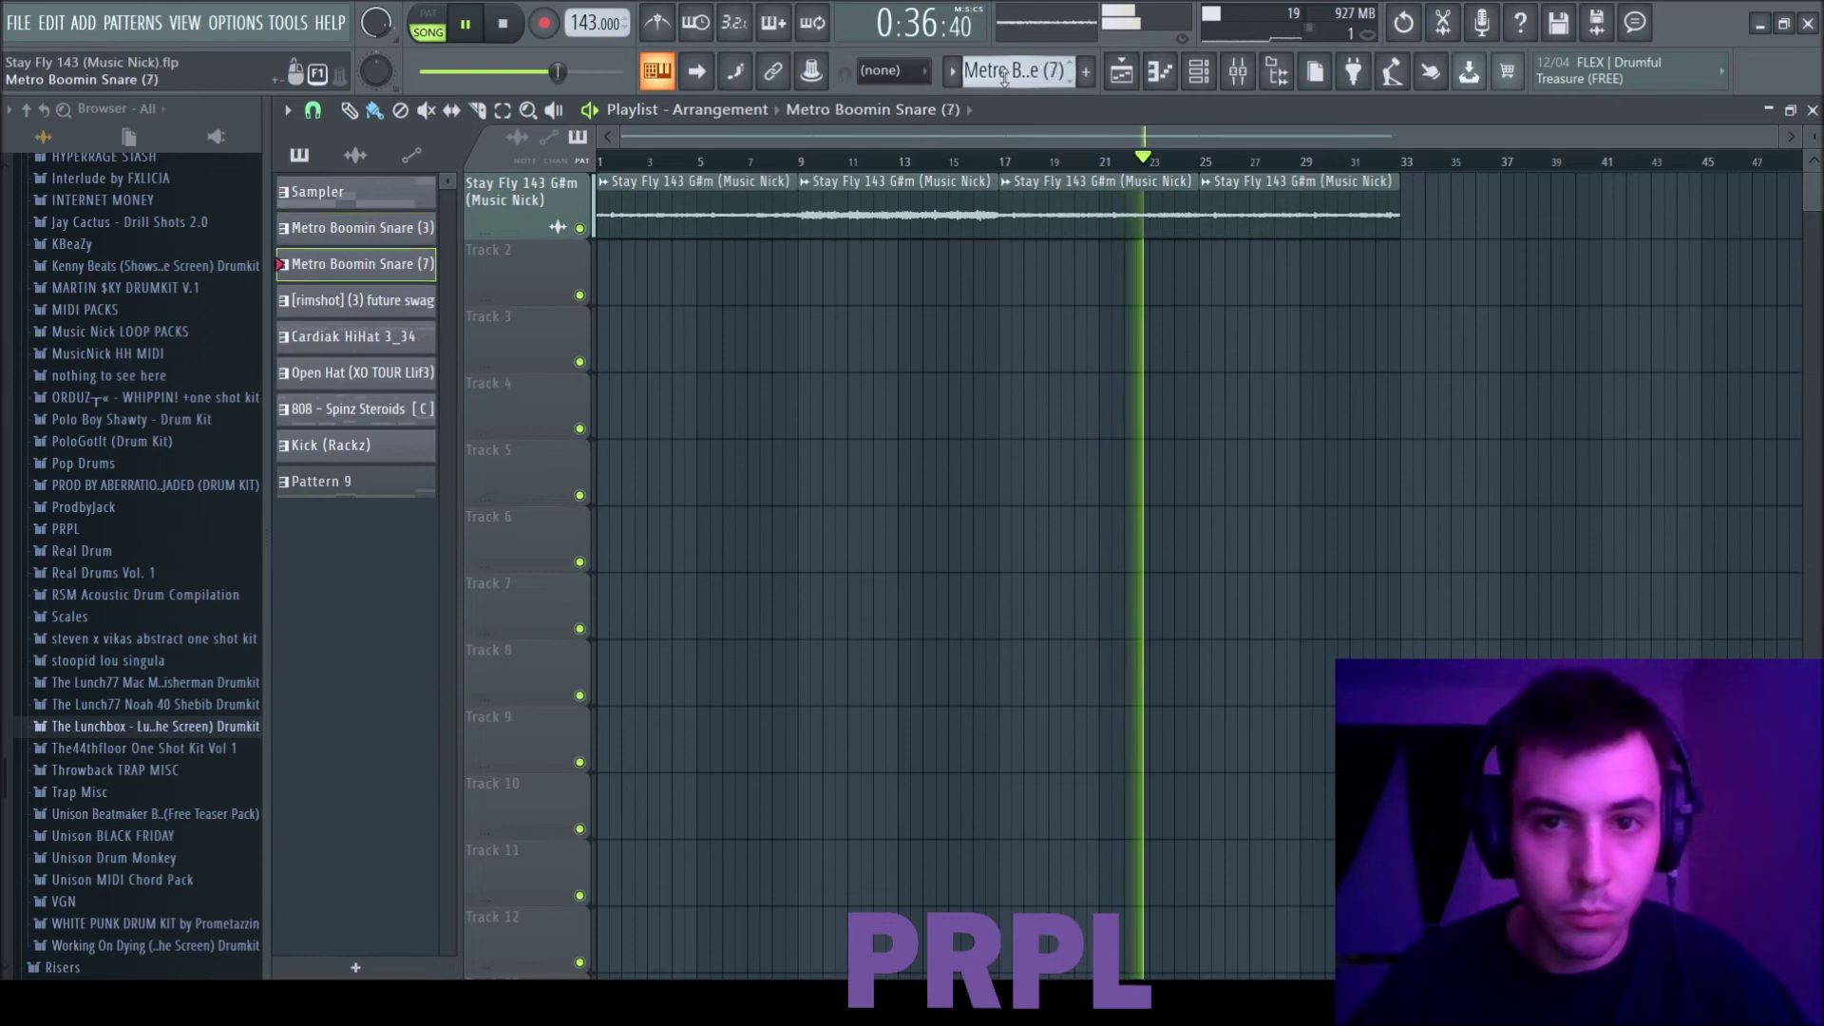
{"action": "scroll", "coordinate": [992, 74], "scroll_direction": "up", "scroll_amount": 1}
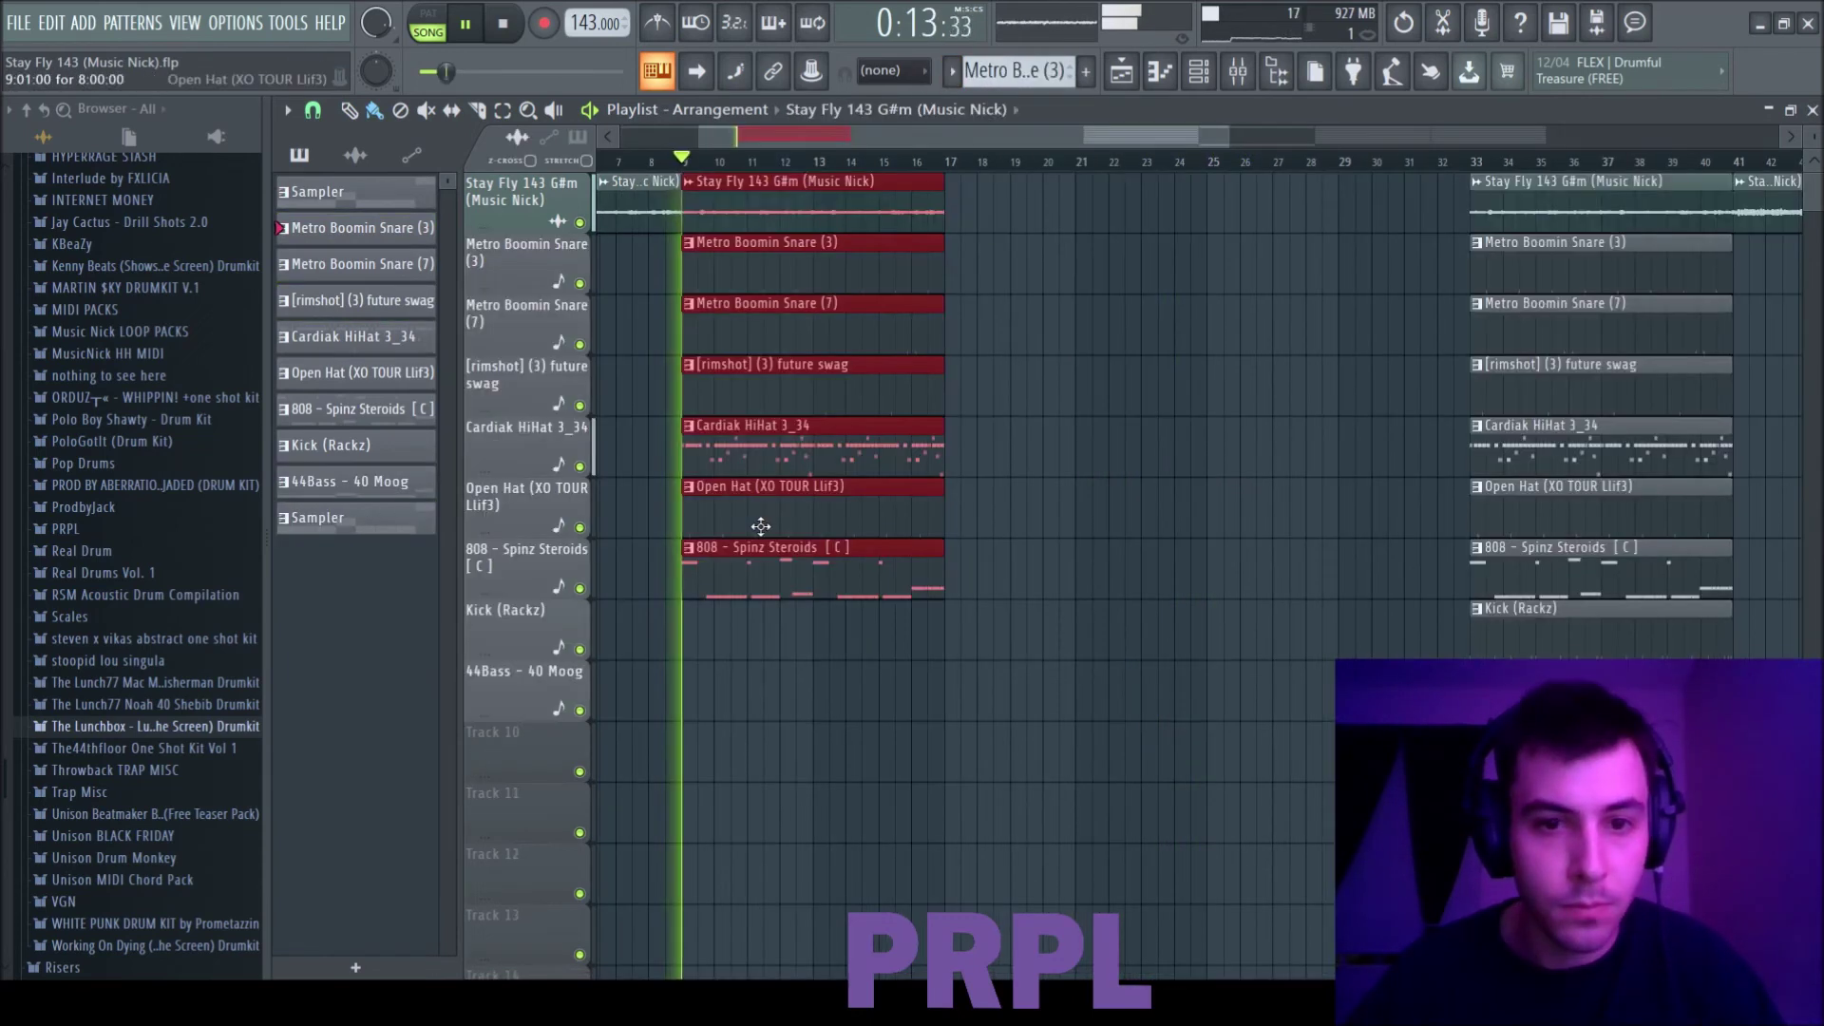
Step: Undo the last edit and remove the Metro Boomin Snare (7) and Open Hat clips from the section at bar 9
{"action": "key", "text": "ctrl+z"}
{"action": "right_click", "coordinate": [750, 342]}
{"action": "scroll", "coordinate": [1041, 371], "scroll_direction": "down", "scroll_amount": 4}
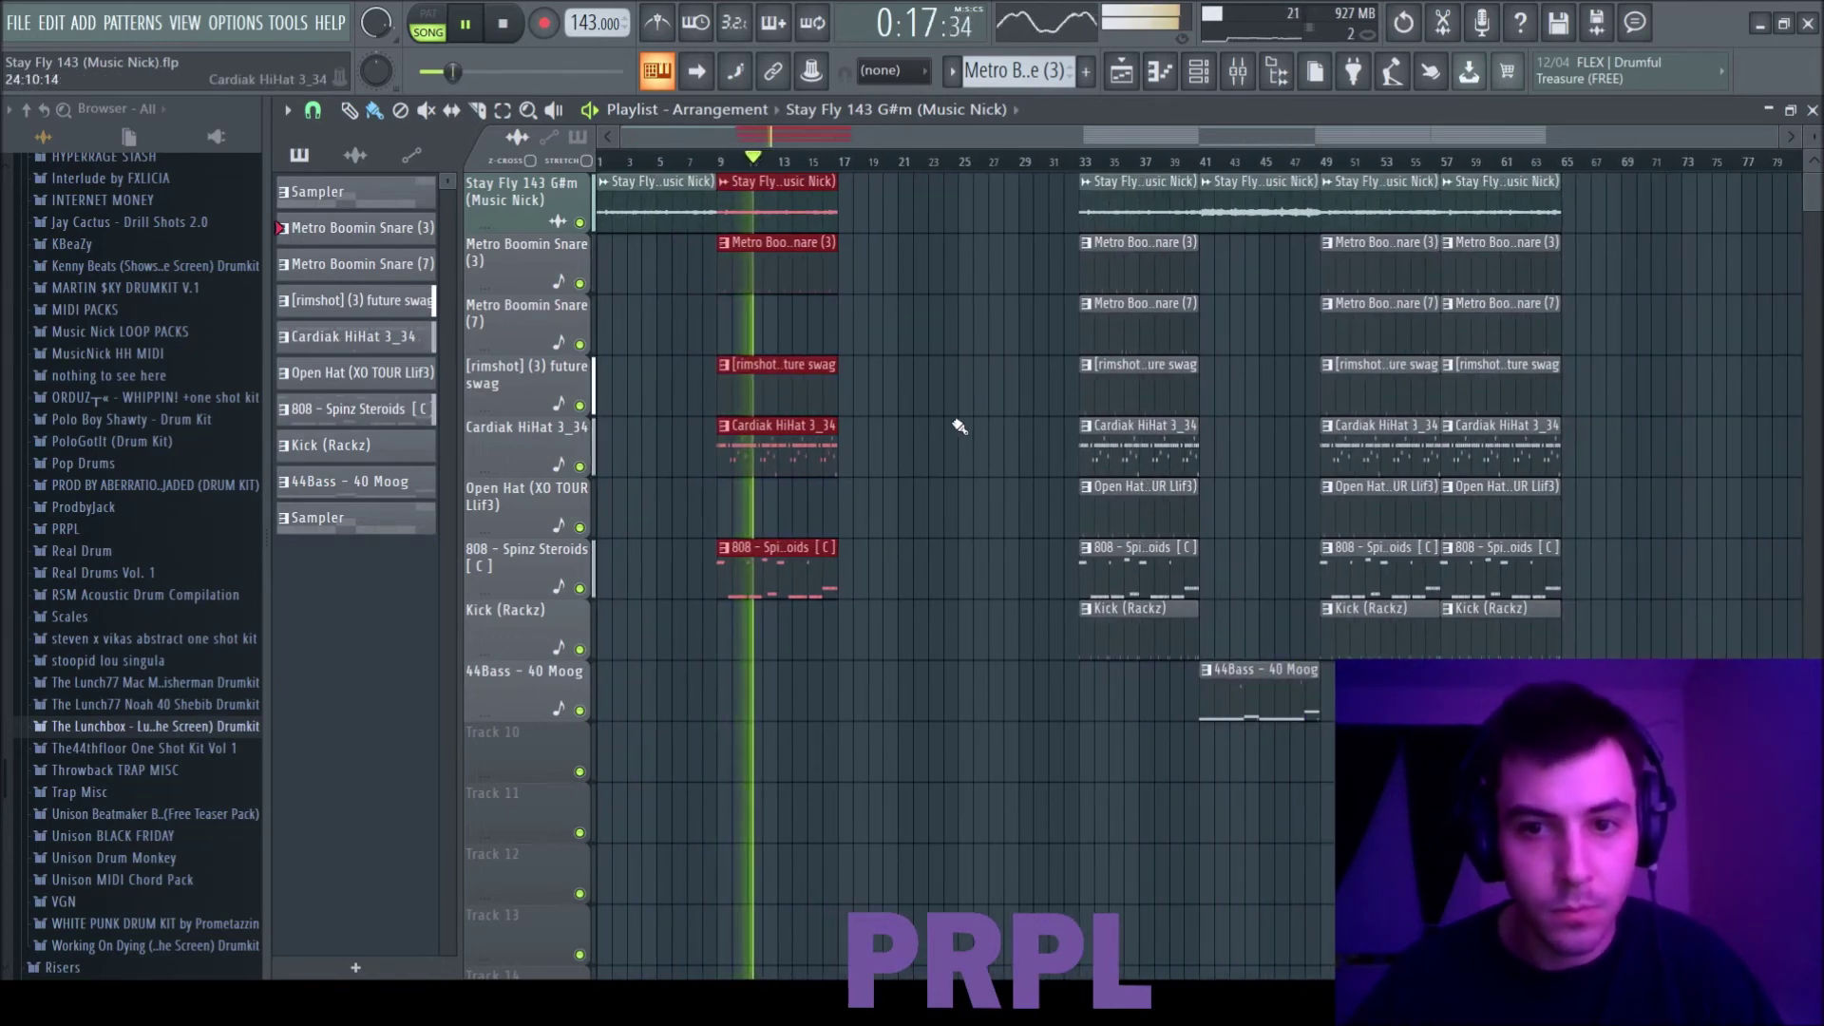
Step: Copy the full drum and melody section to bar 17 and save the project
{"action": "left_click_drag", "start_coordinate": [1372, 676], "coordinate": [1353, 182]}
{"action": "left_click_drag", "start_coordinate": [1371, 238], "coordinate": [891, 244]}
{"action": "key", "text": "ctrl+s"}
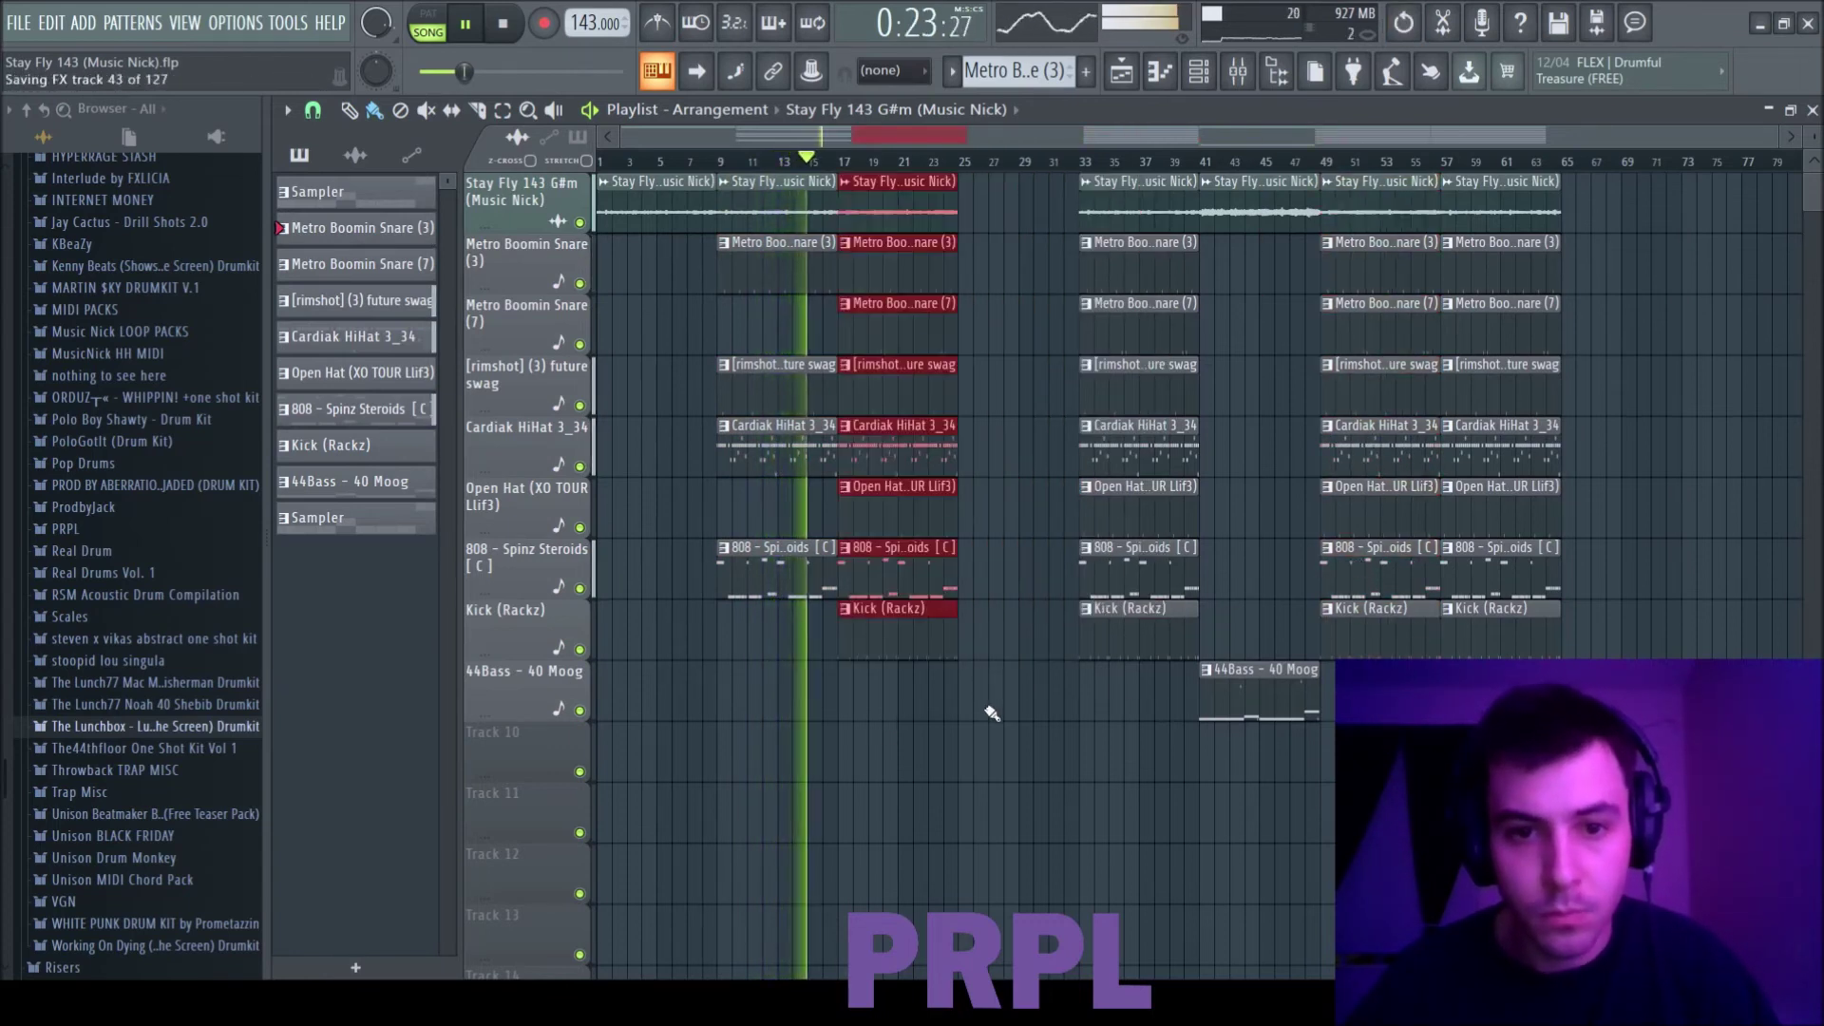
Step: Move the group of original section clips from bar 33 to about bar 55, and show the patterns in the picker
{"action": "left_click_drag", "start_coordinate": [1686, 751], "coordinate": [1451, 202]}
{"action": "left_click", "coordinate": [1238, 336], "text": "ctrl"}
{"action": "scroll", "coordinate": [1154, 482], "scroll_direction": "down", "scroll_amount": 1}
{"action": "scroll", "coordinate": [1154, 478], "scroll_direction": "down", "scroll_amount": 1}
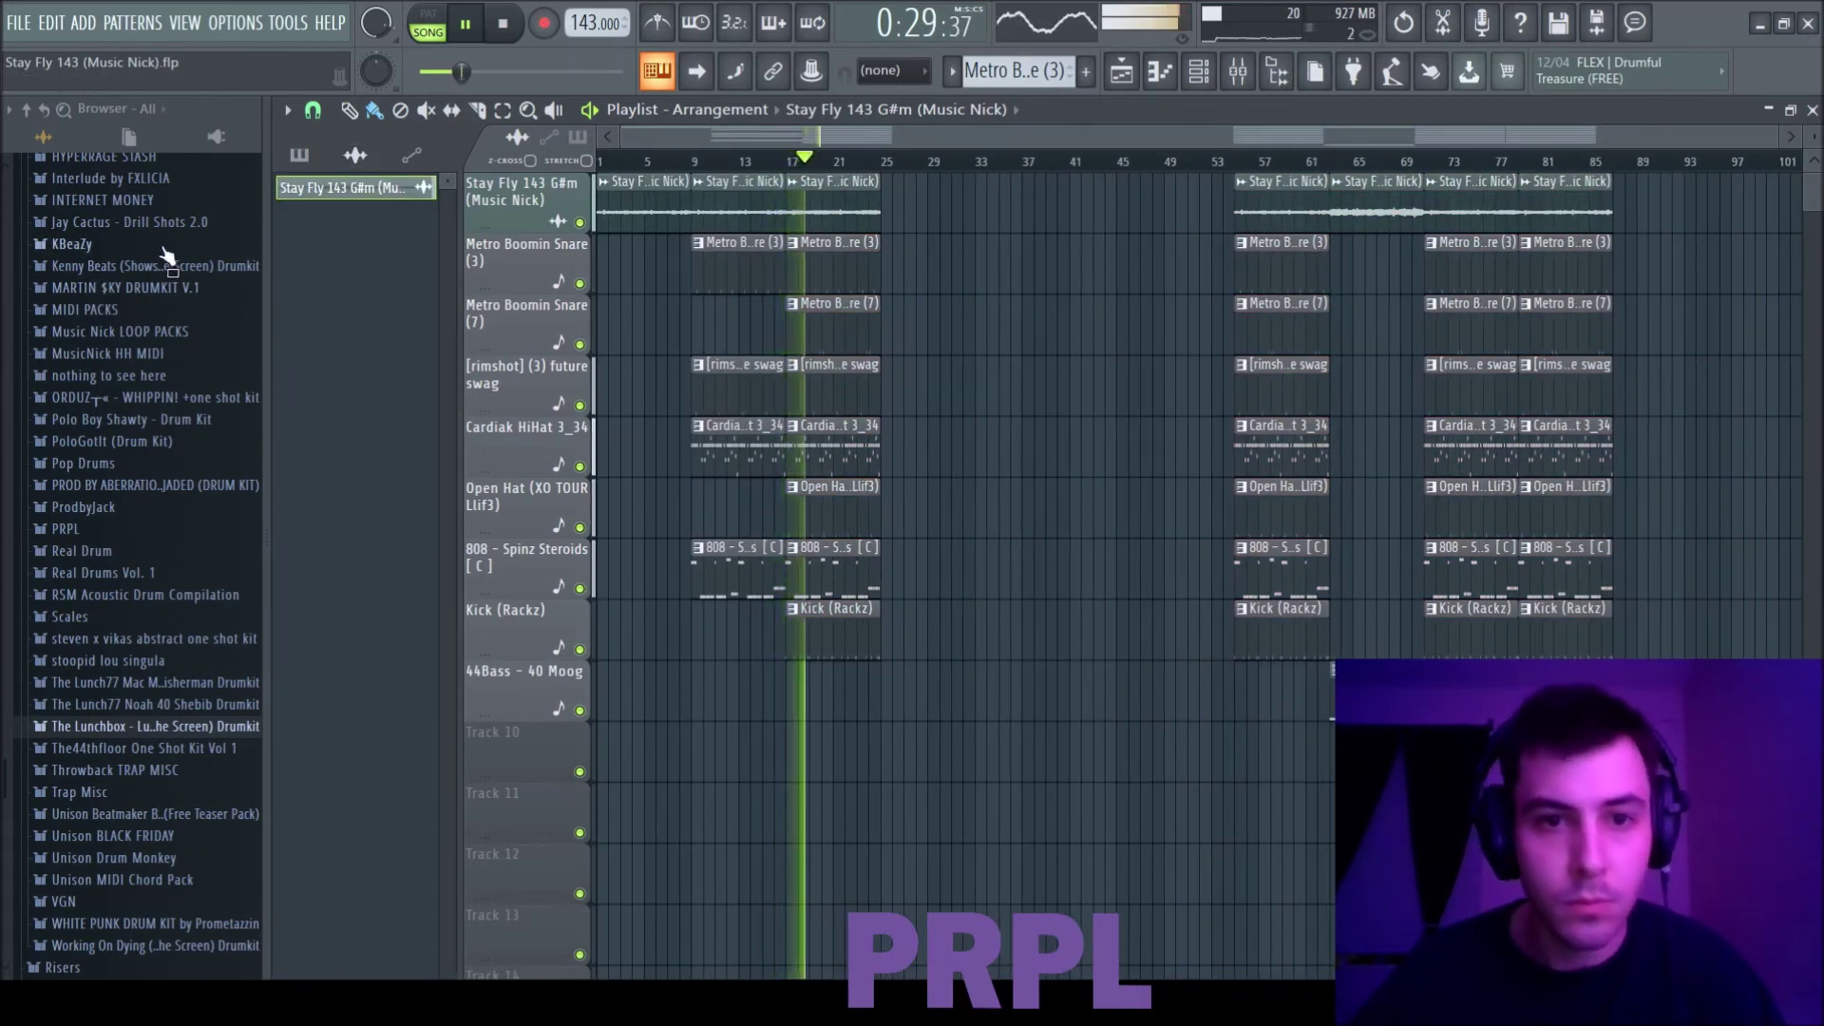
{"action": "left_click", "coordinate": [299, 155]}
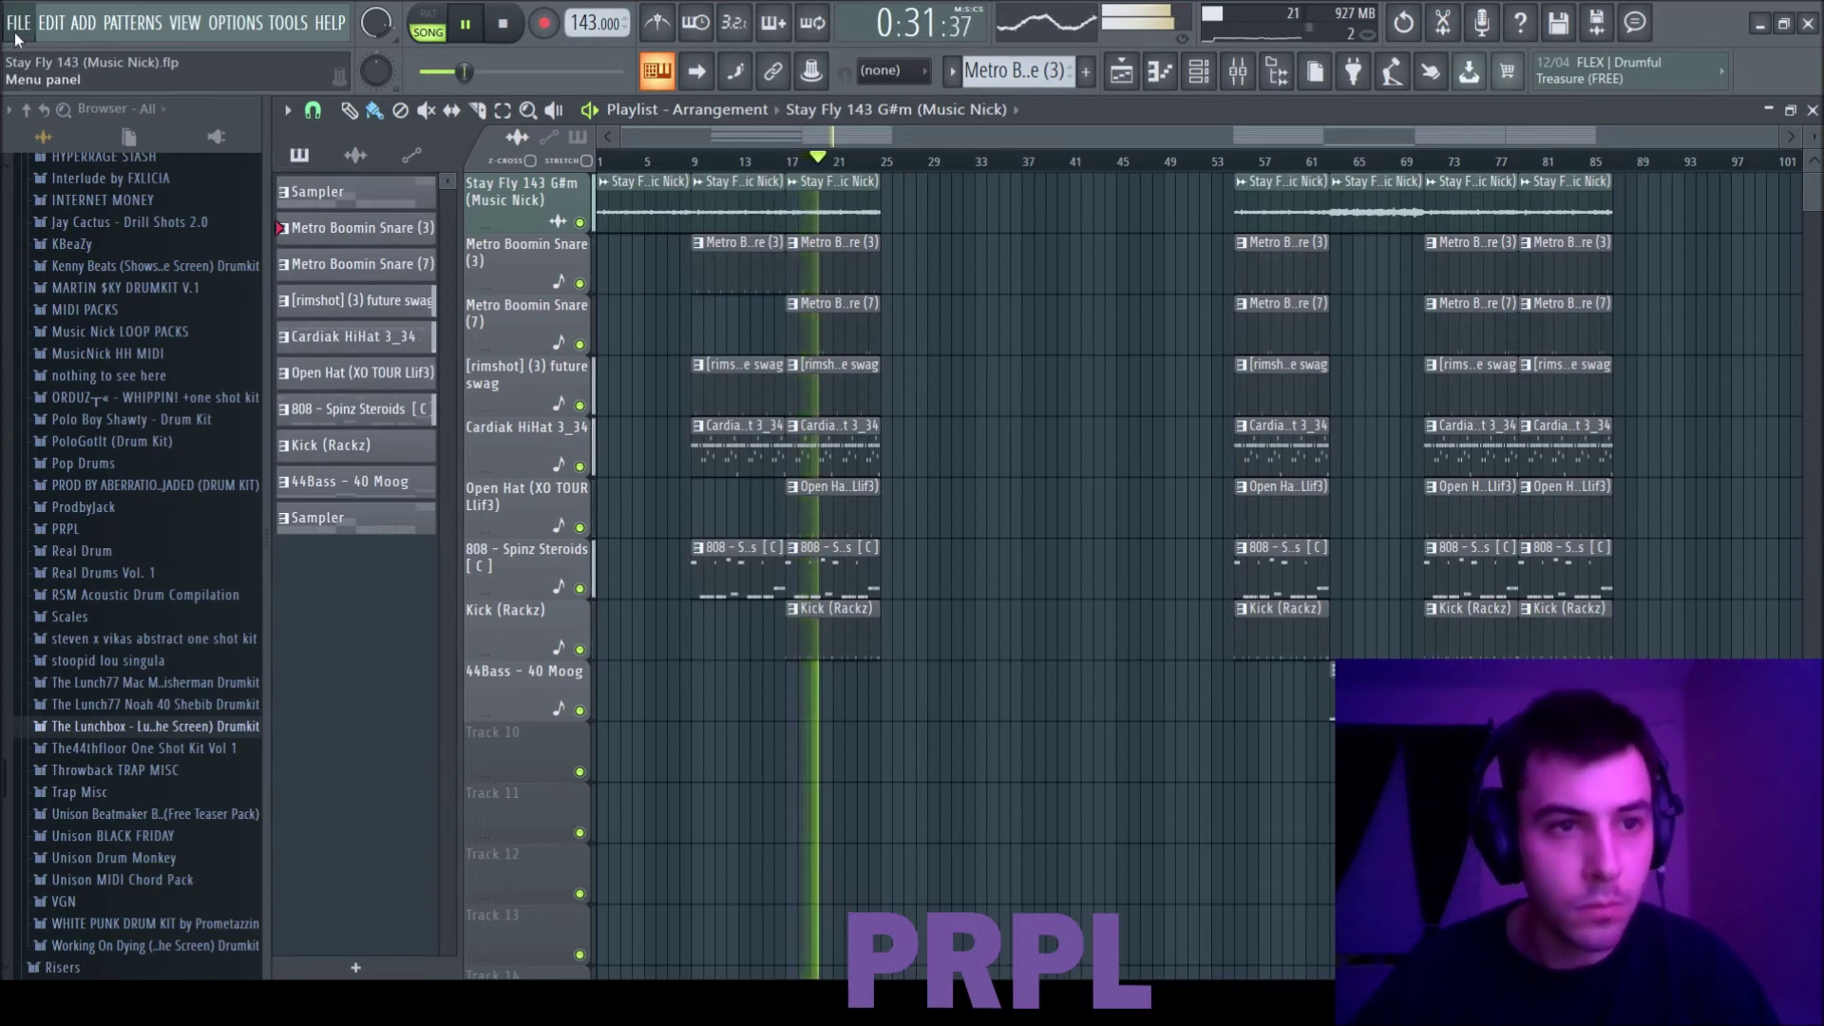
Step: Extend the arrangement with the 44Bass break at bar 25, light drums at bar 33 and full drums at bar 41, including their melody clips
{"action": "left_click_drag", "start_coordinate": [1400, 708], "coordinate": [927, 224]}
{"action": "left_click_drag", "start_coordinate": [1688, 651], "coordinate": [1475, 168]}
{"action": "left_click_drag", "start_coordinate": [825, 655], "coordinate": [699, 230]}
{"action": "left_click_drag", "start_coordinate": [728, 277], "coordinate": [1014, 277]}
{"action": "left_click_drag", "start_coordinate": [1683, 222], "coordinate": [1010, 196]}
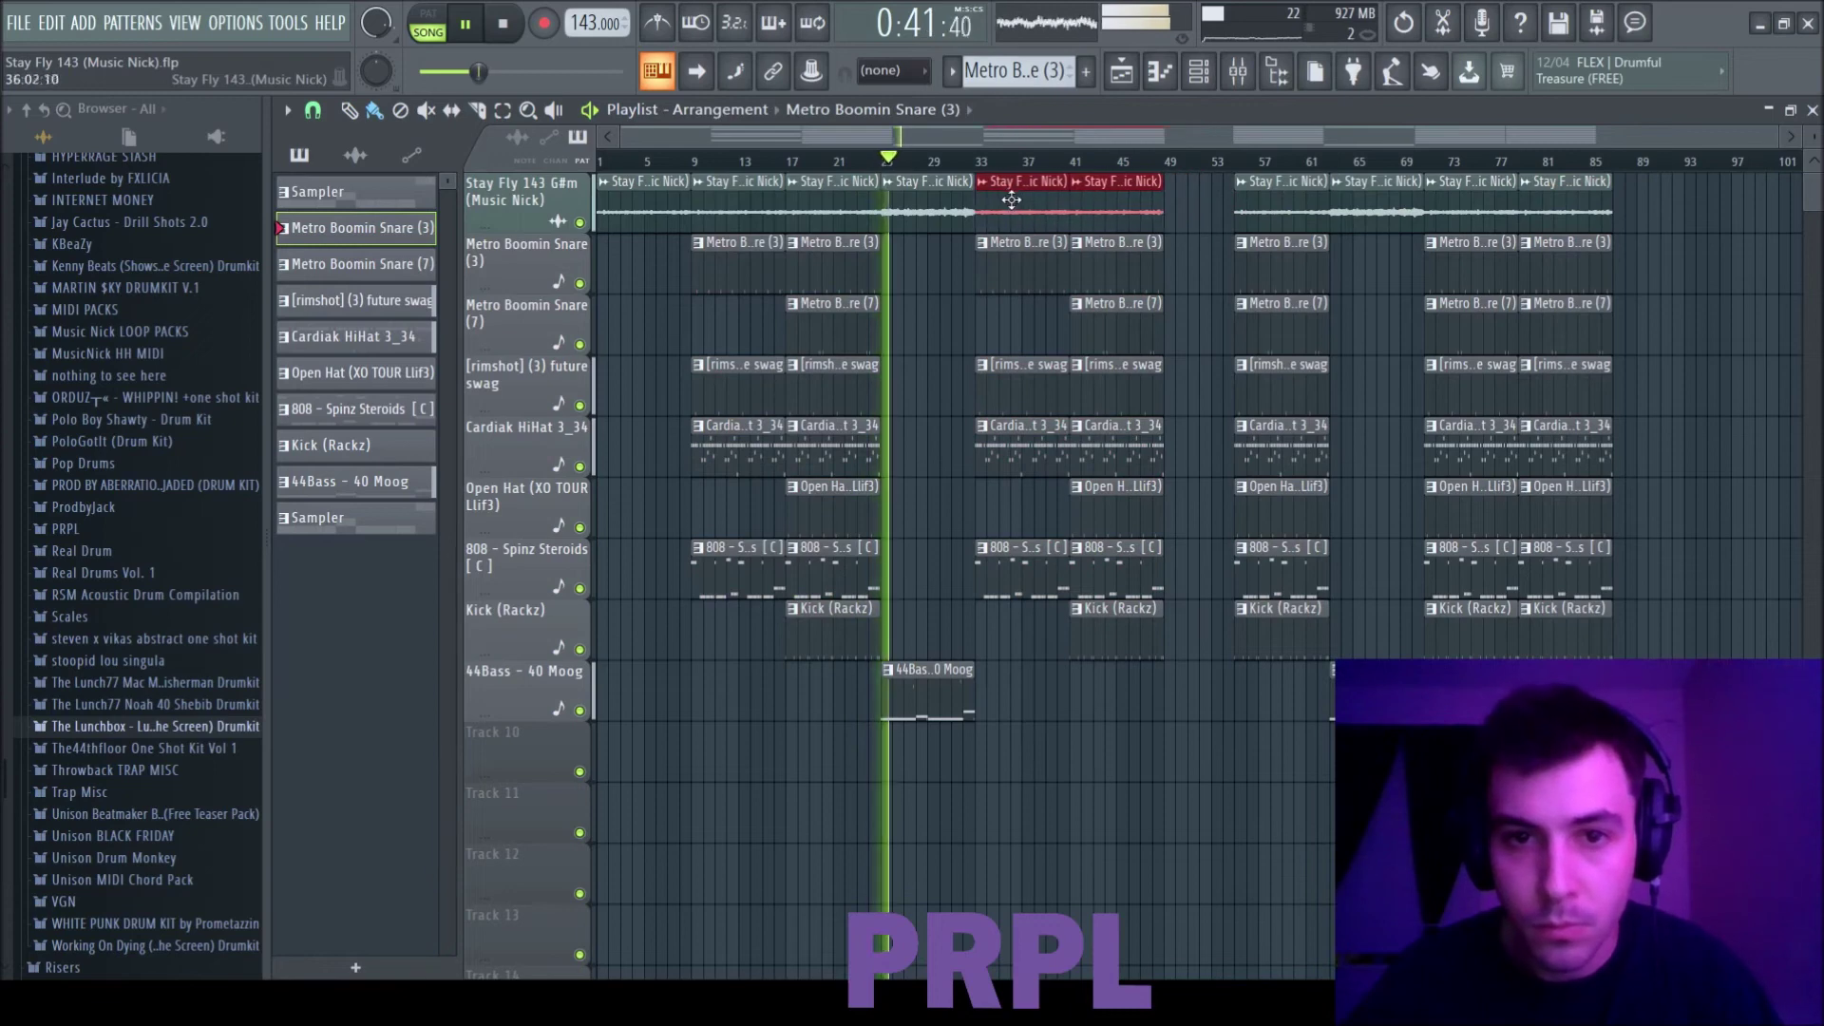
Step: Make the melody clip at bar 25 unique and set its volume multiplier to about 82% (-4.1 dB)
{"action": "left_click", "coordinate": [910, 222]}
{"action": "left_click", "coordinate": [887, 181]}
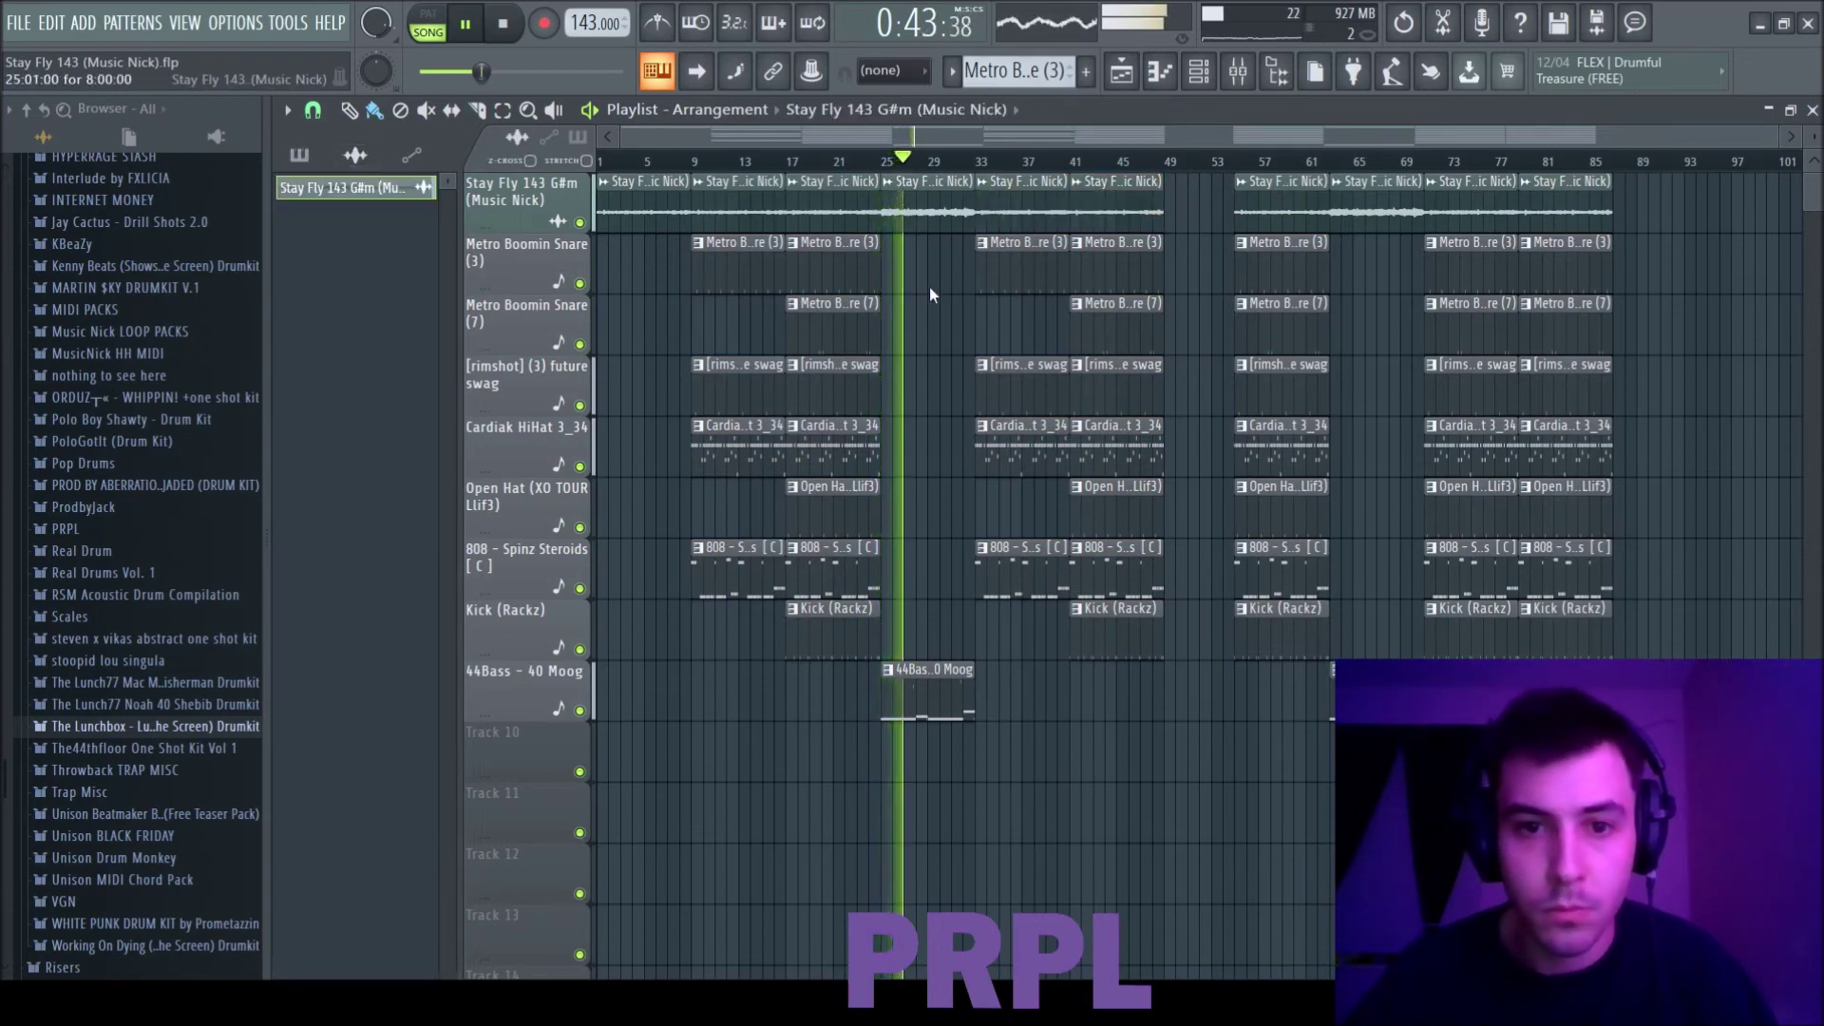
{"action": "left_click", "coordinate": [957, 359]}
{"action": "double_click", "coordinate": [929, 213]}
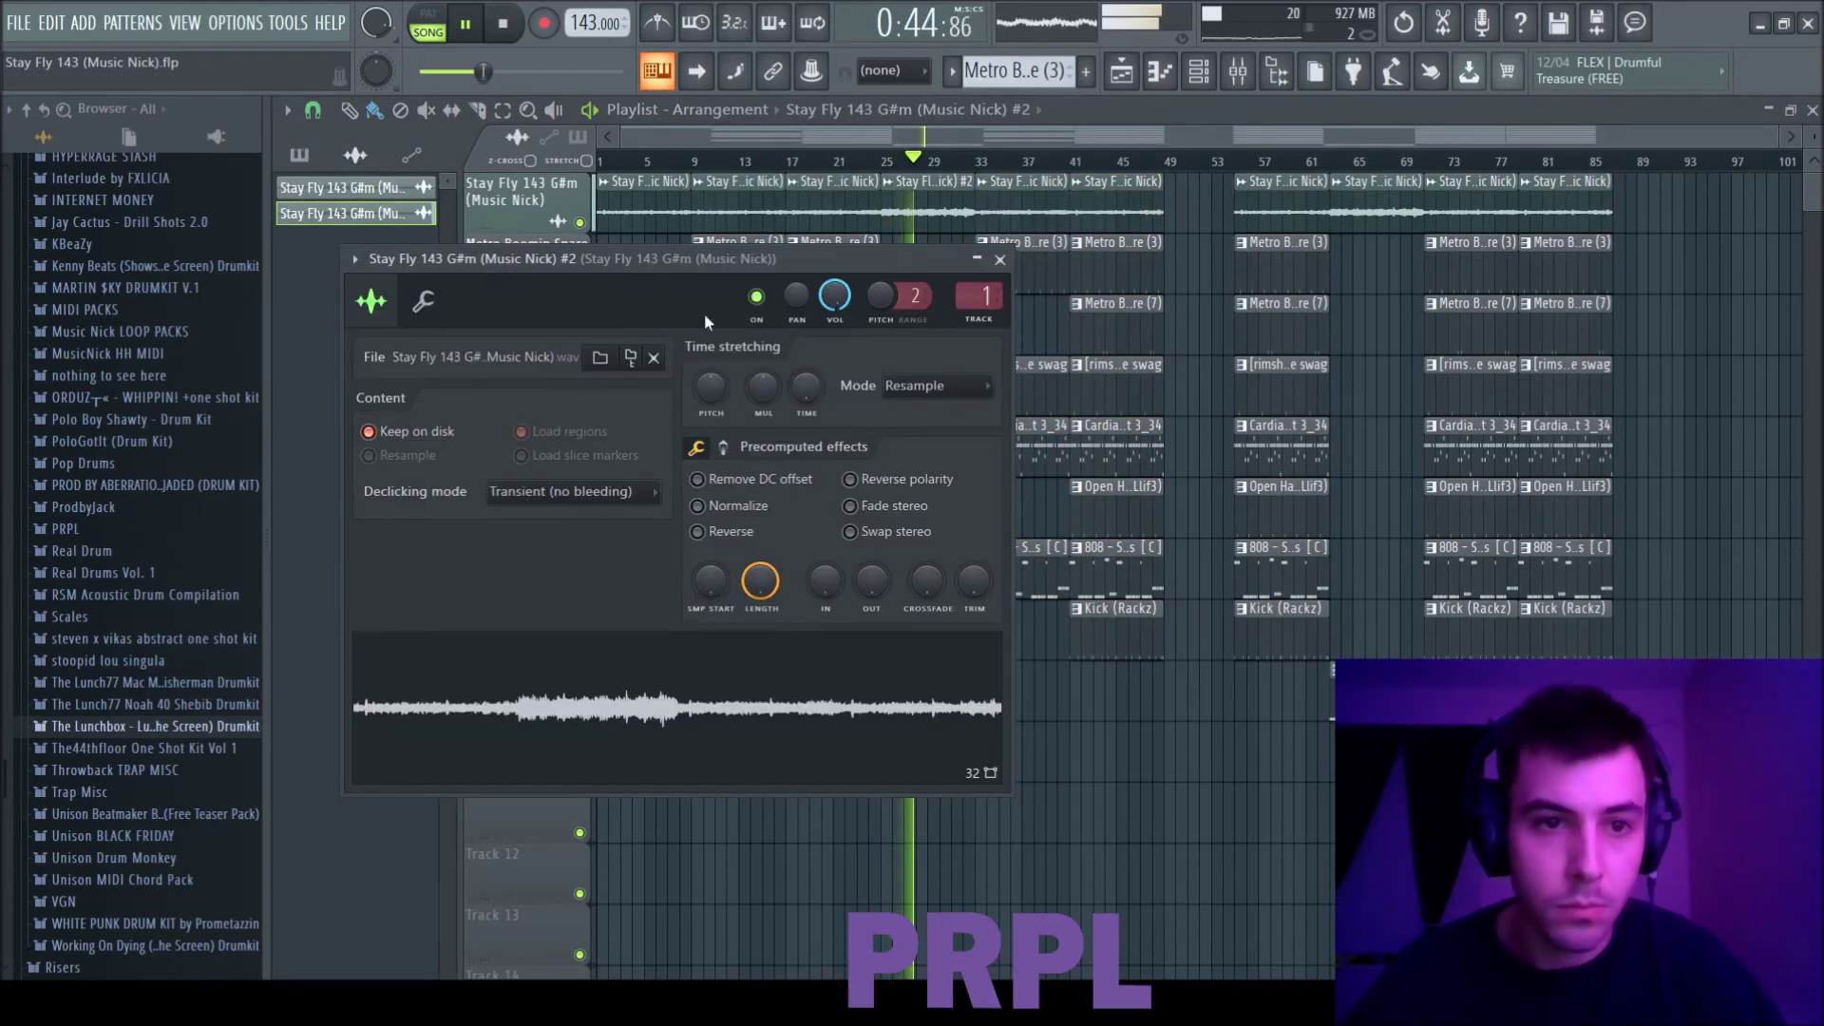
{"action": "left_click", "coordinate": [423, 302]}
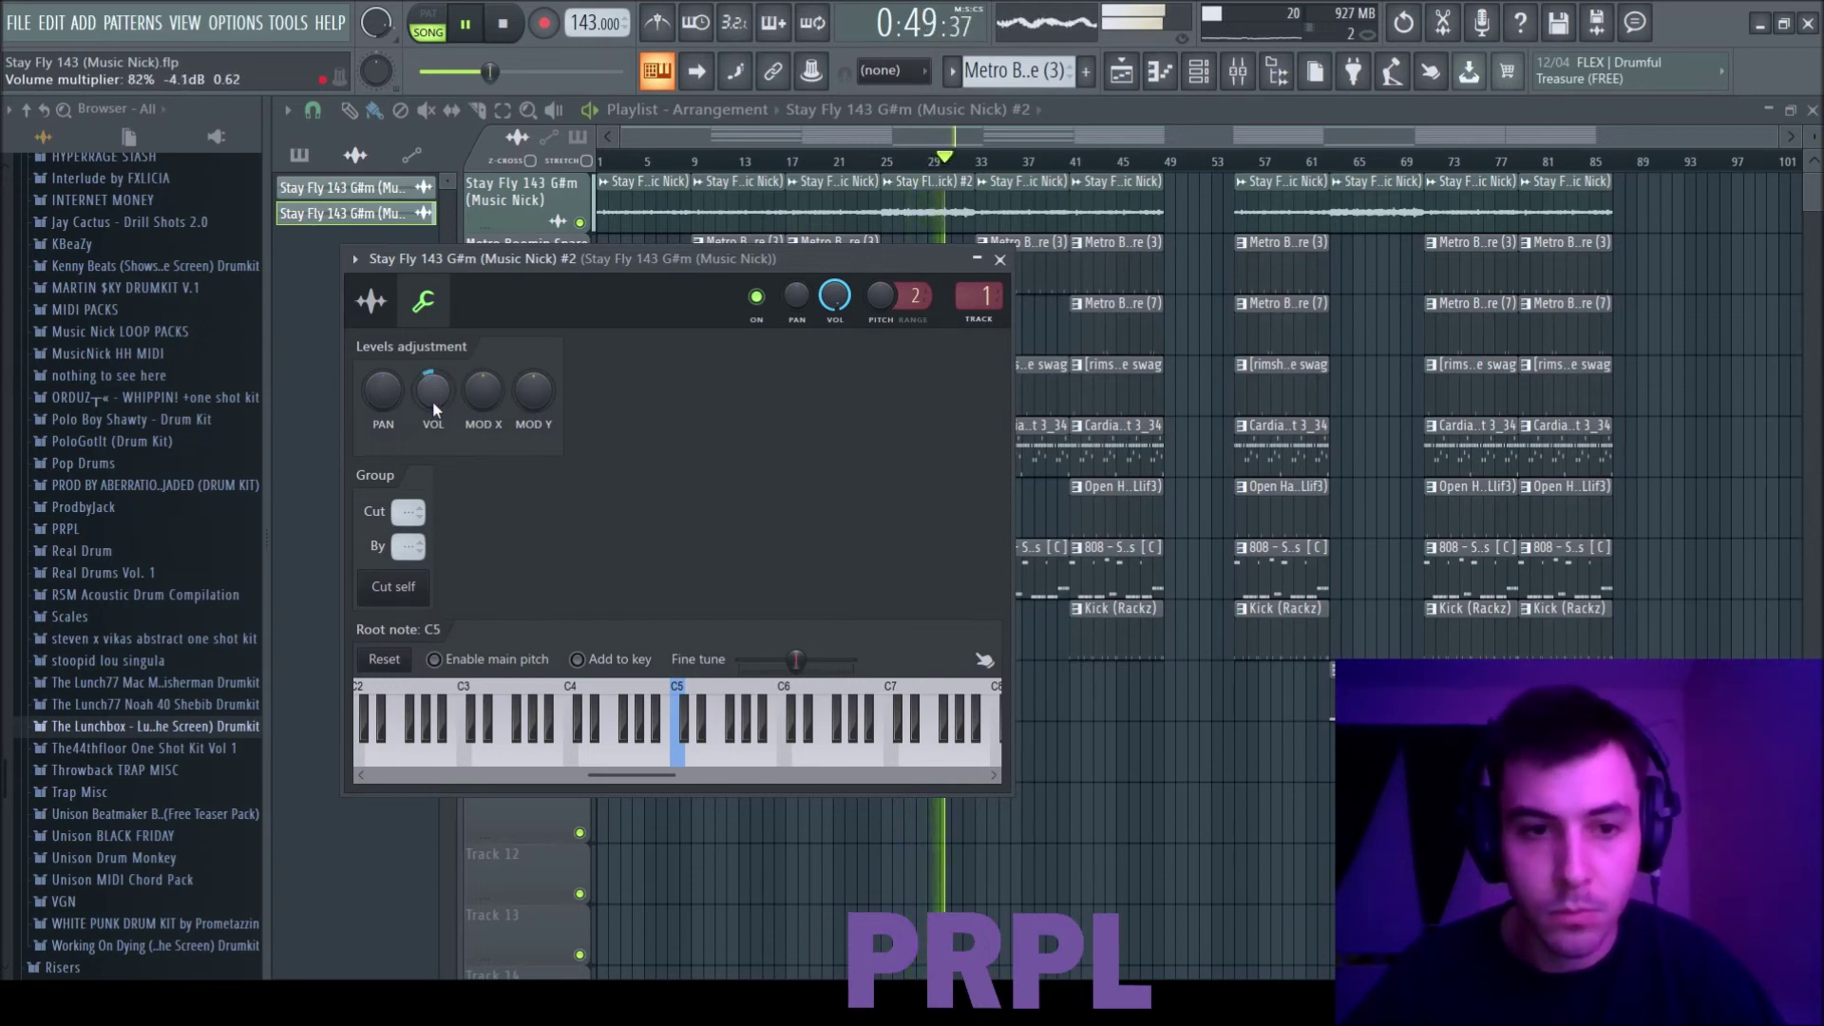
{"action": "left_click", "coordinate": [373, 302]}
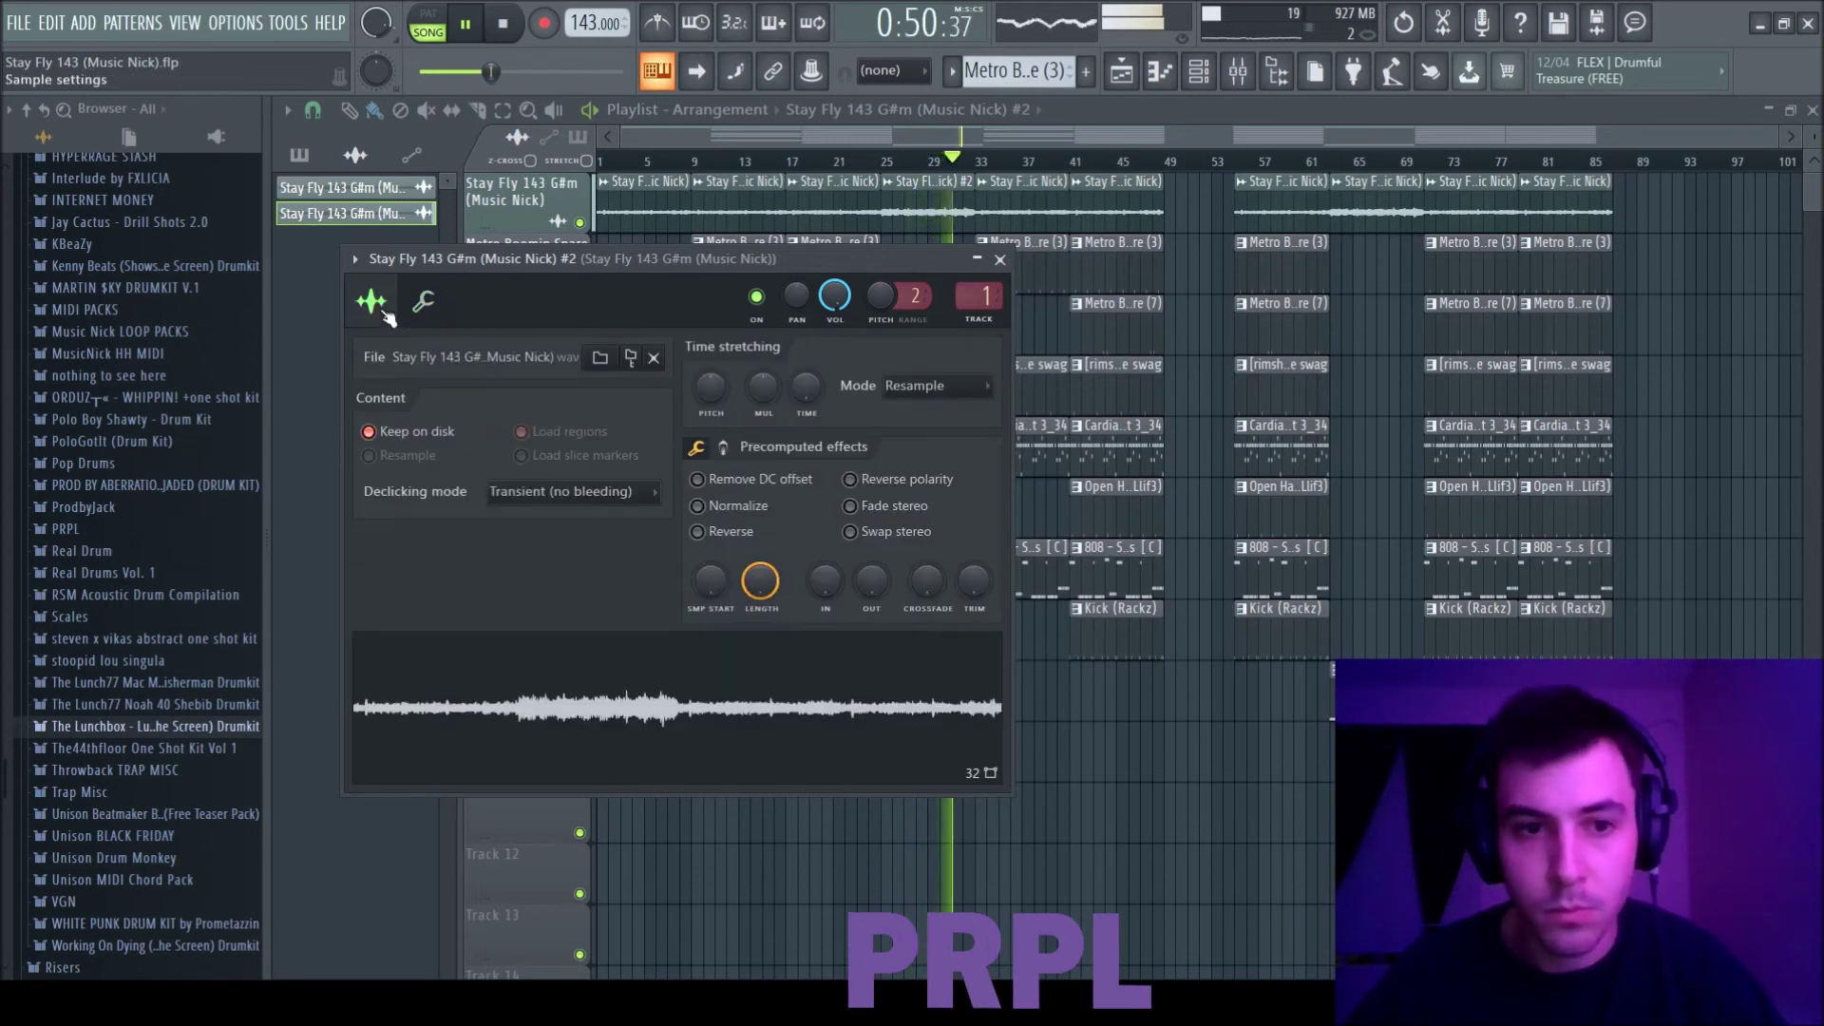
{"action": "left_click", "coordinate": [1000, 259]}
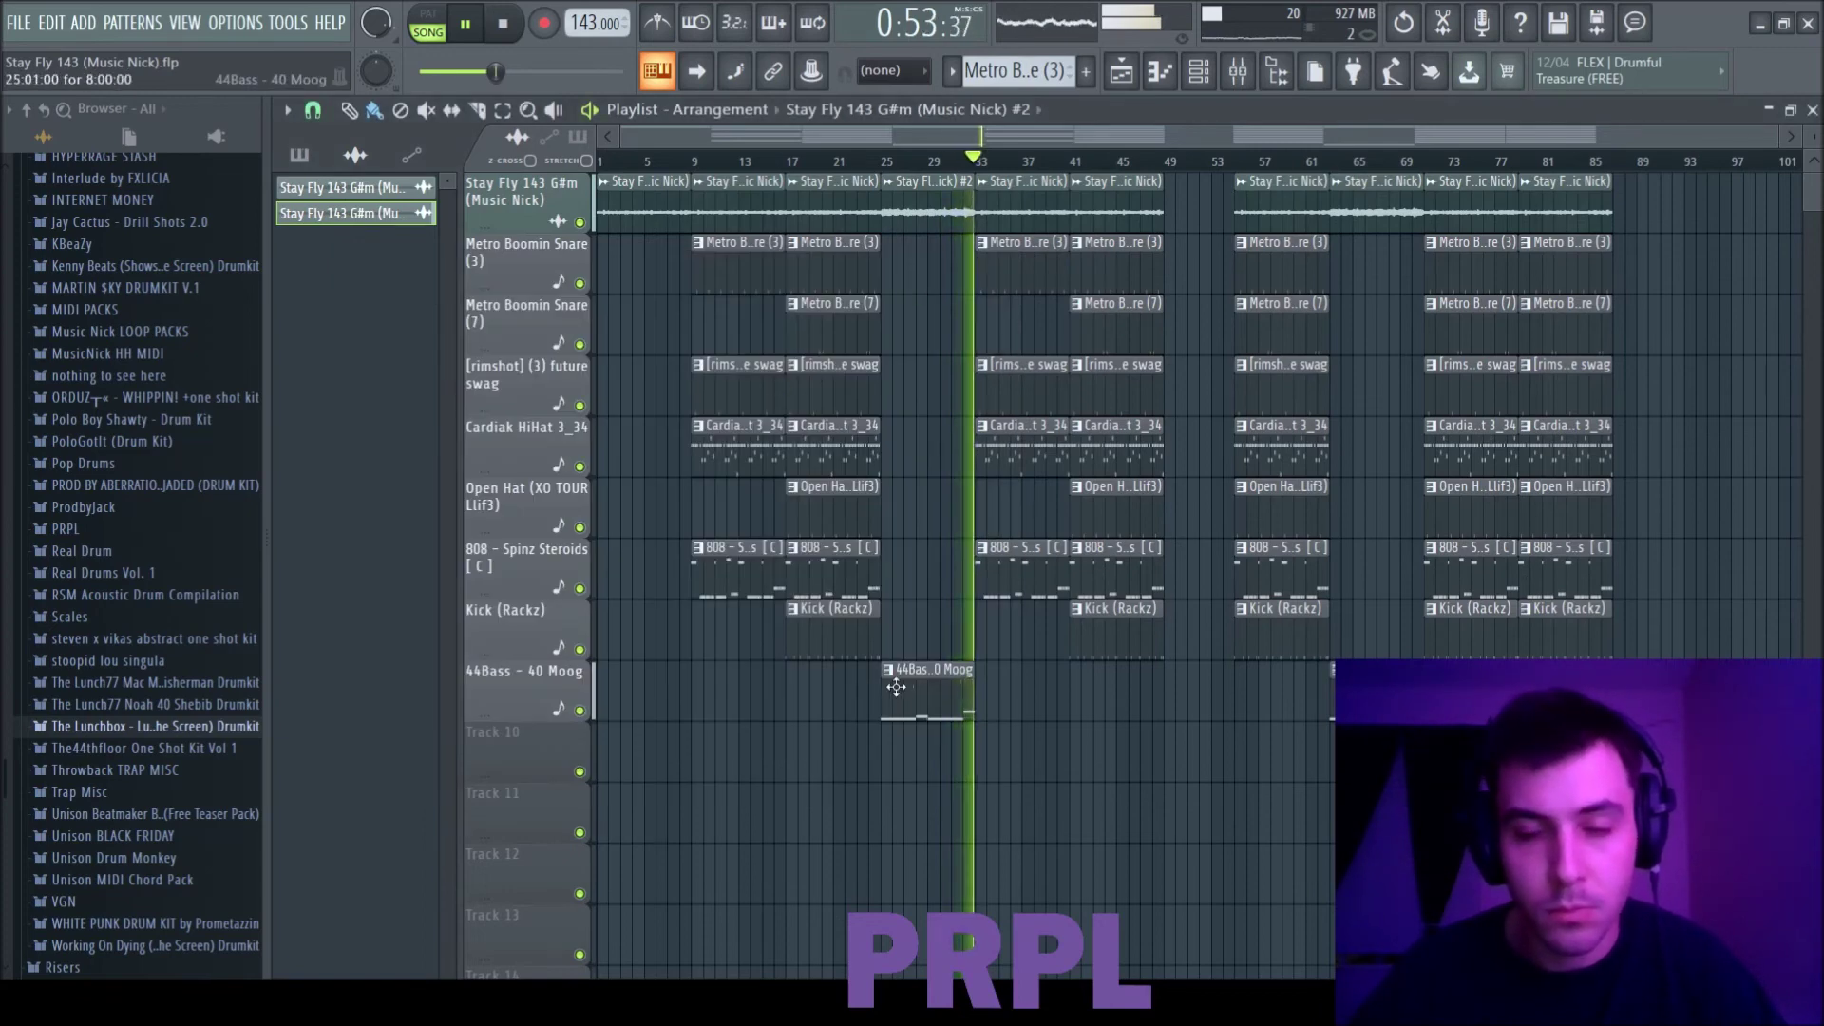
Step: Set the 44Bass - 40 Moog fader to about -10.4 dB and replay the break from bar 25
{"action": "key", "text": "F6"}
{"action": "key", "text": "F9"}
{"action": "left_click", "coordinate": [971, 776]}
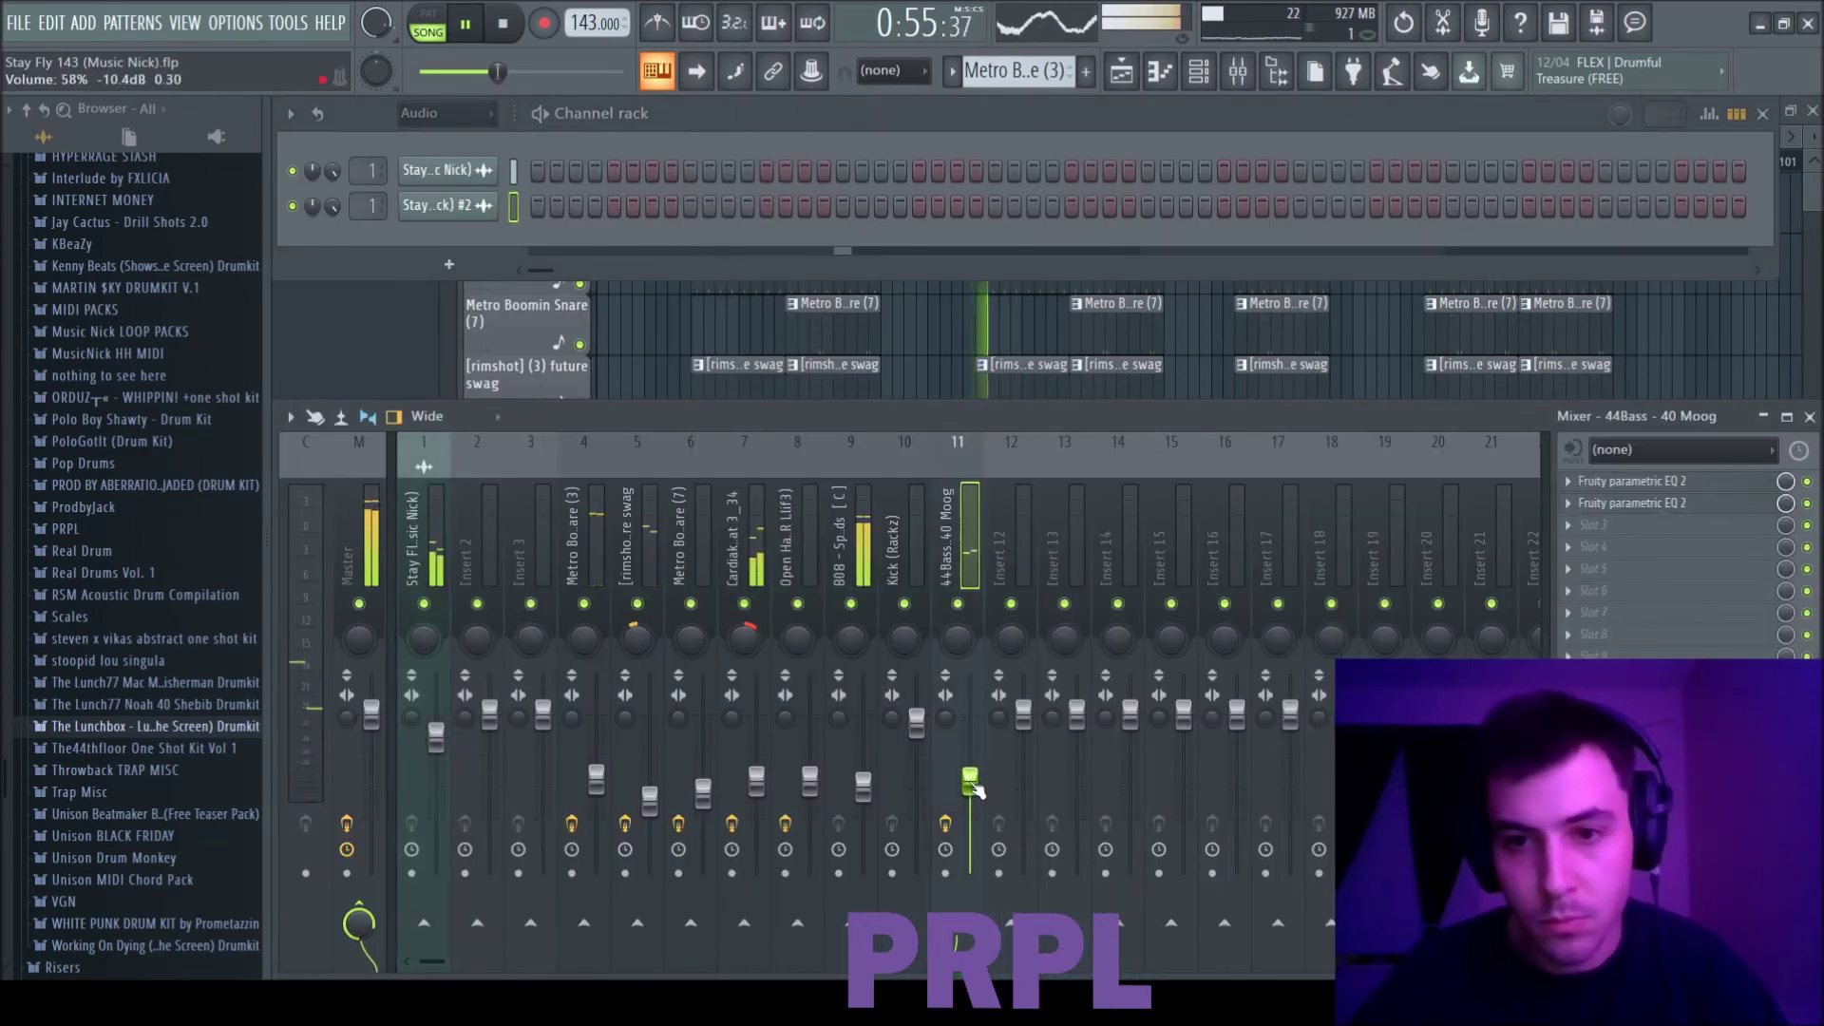
{"action": "key", "text": "F5"}
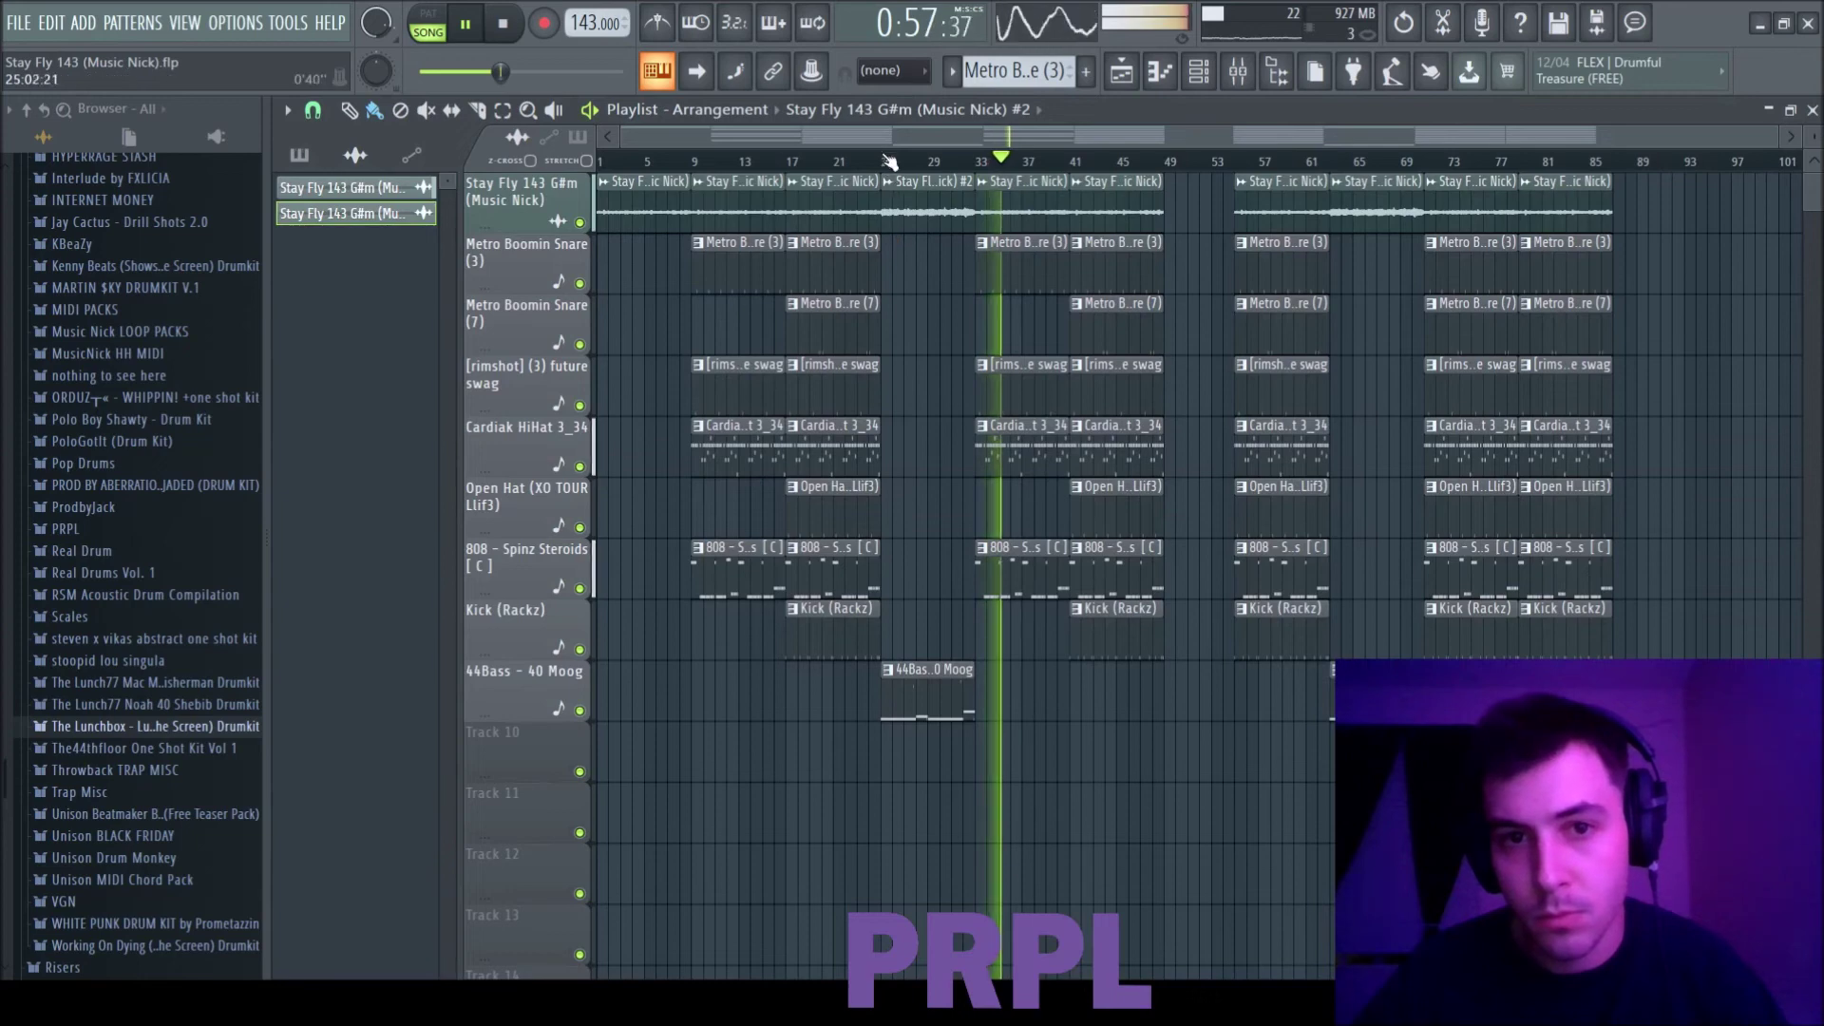
{"action": "left_click_drag", "start_coordinate": [888, 161], "coordinate": [1026, 167]}
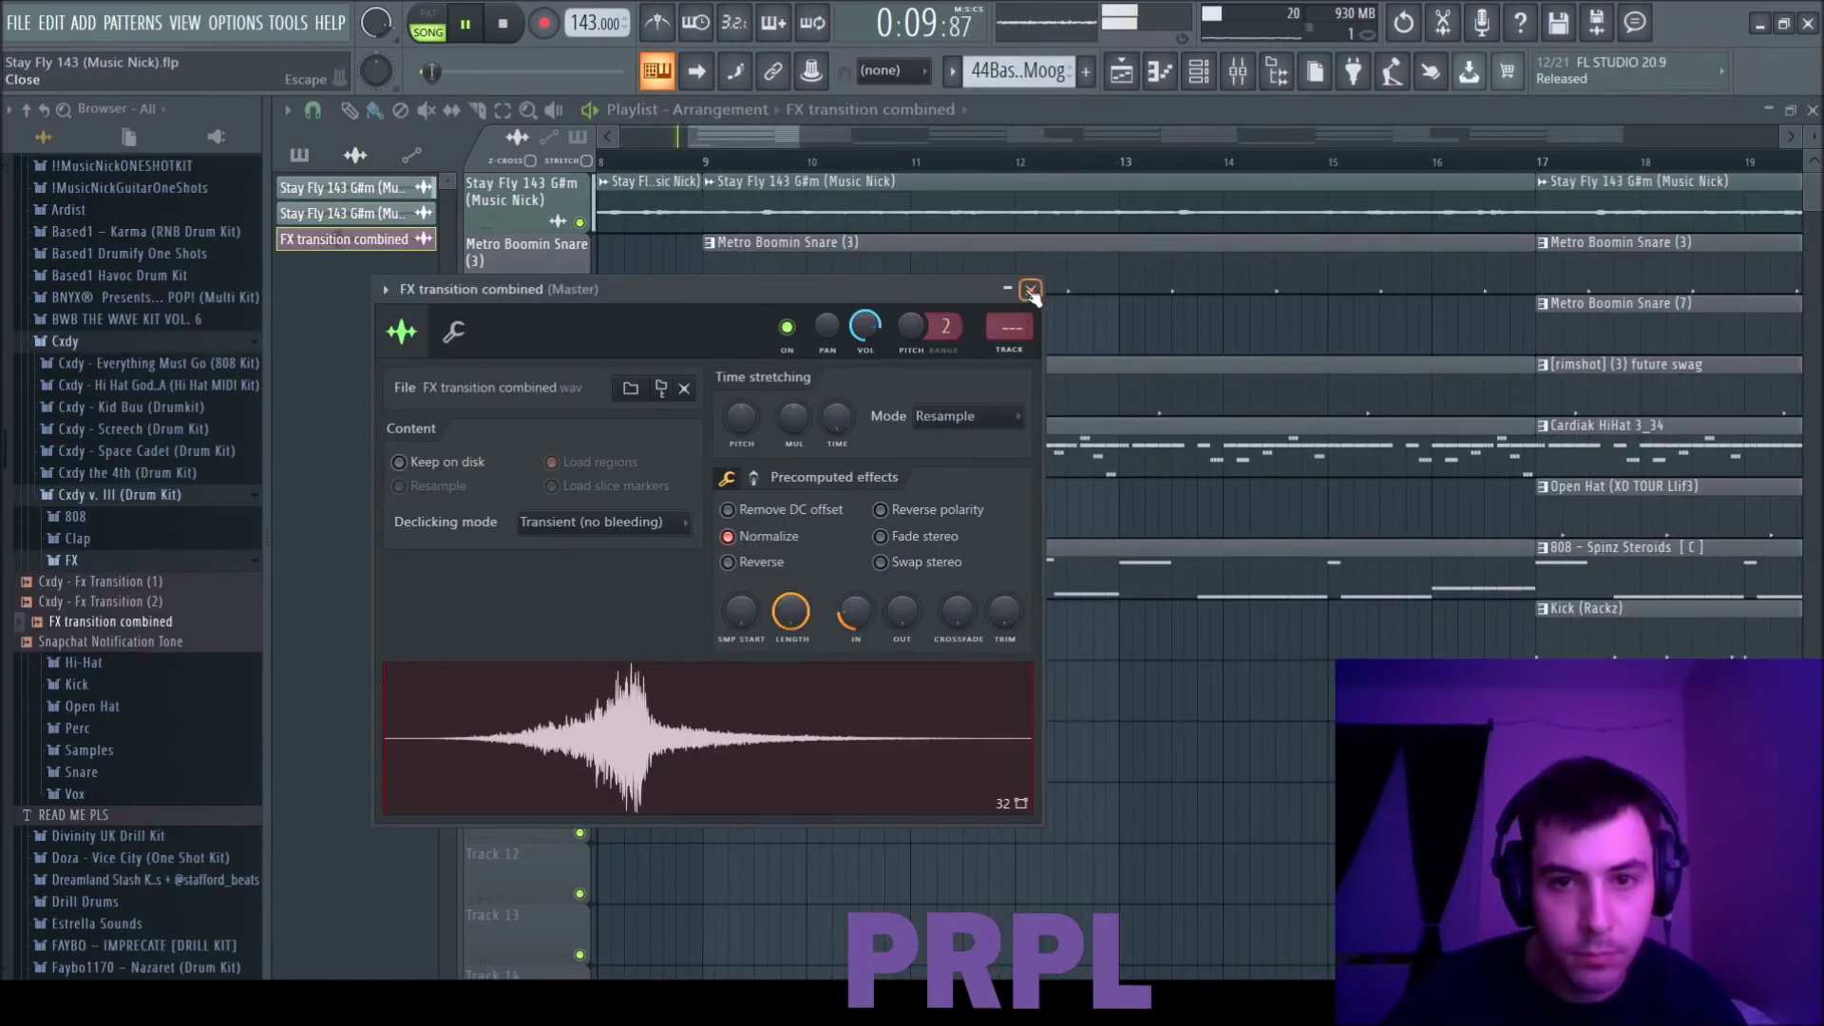
Step: Close the FX transition combined sample settings and position its clip on Track 10 so its peak lands on bar 9
{"action": "left_click", "coordinate": [1031, 292]}
{"action": "scroll", "coordinate": [618, 720], "scroll_direction": "up", "scroll_amount": 5}
{"action": "left_click_drag", "start_coordinate": [921, 774], "coordinate": [939, 777]}
{"action": "scroll", "coordinate": [948, 778], "scroll_direction": "down", "scroll_amount": 1}
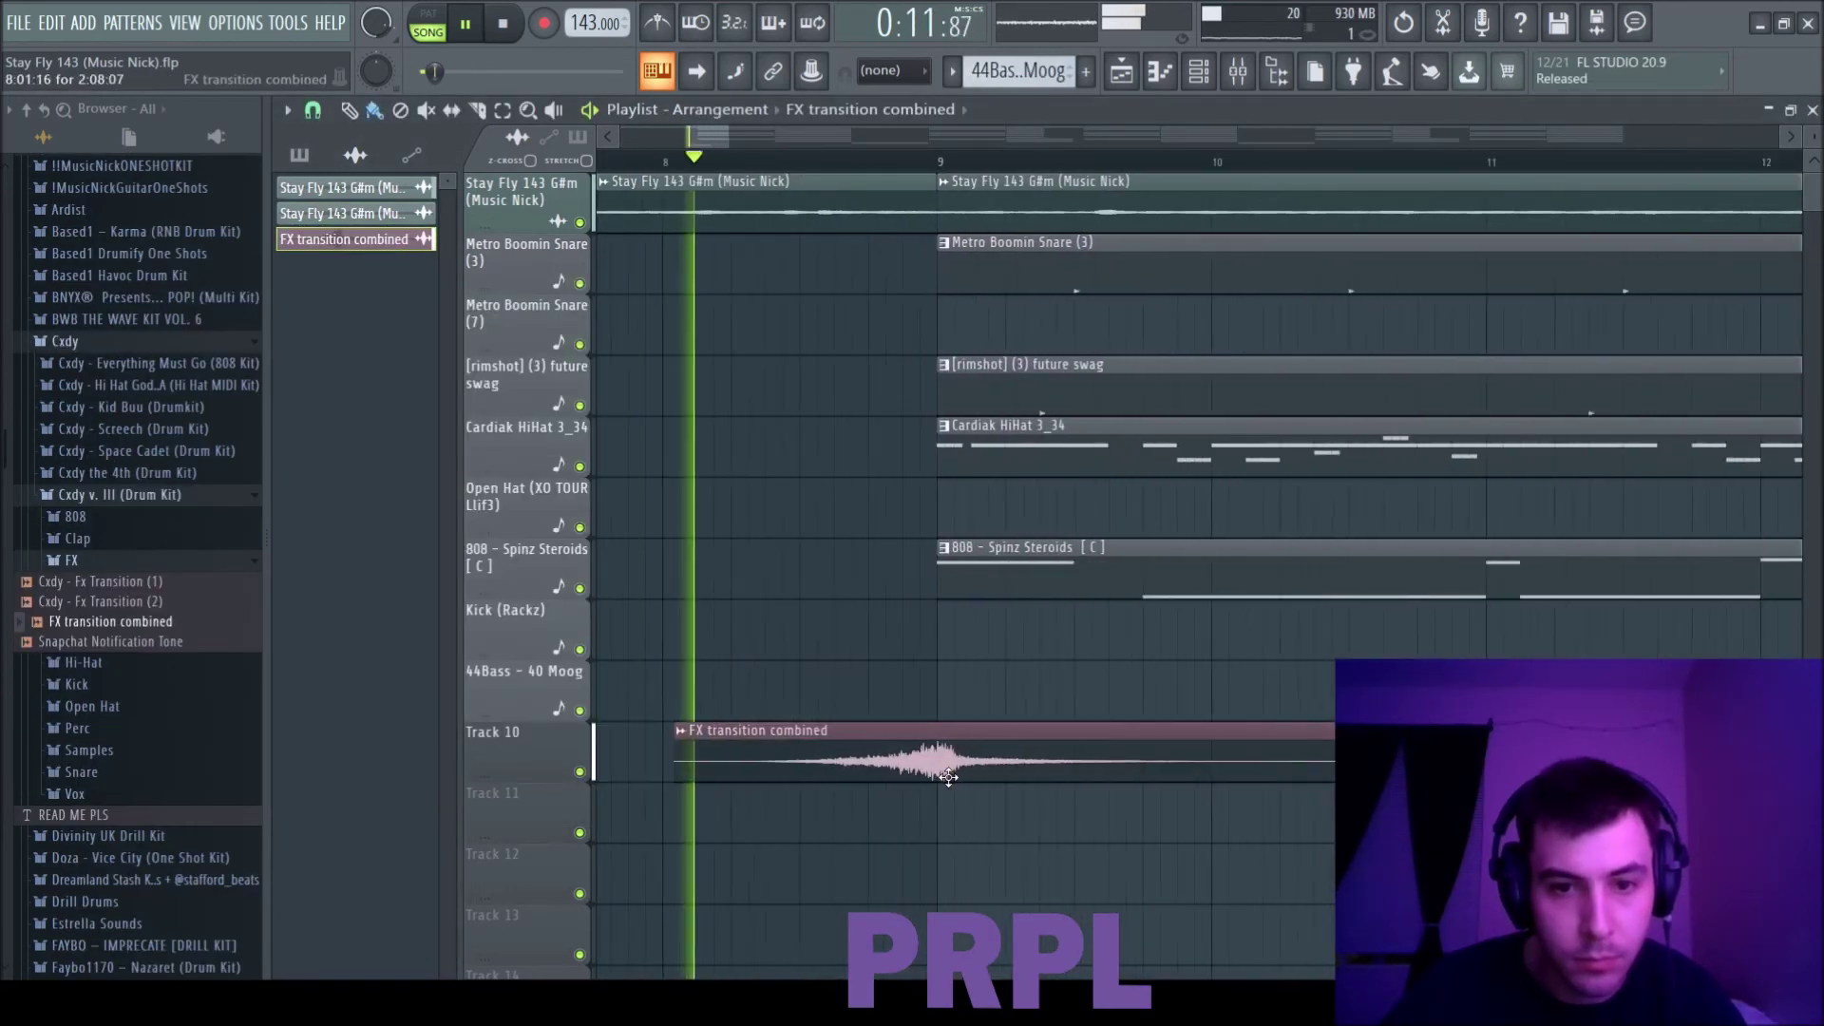
{"action": "scroll", "coordinate": [948, 777], "scroll_direction": "down", "scroll_amount": 5}
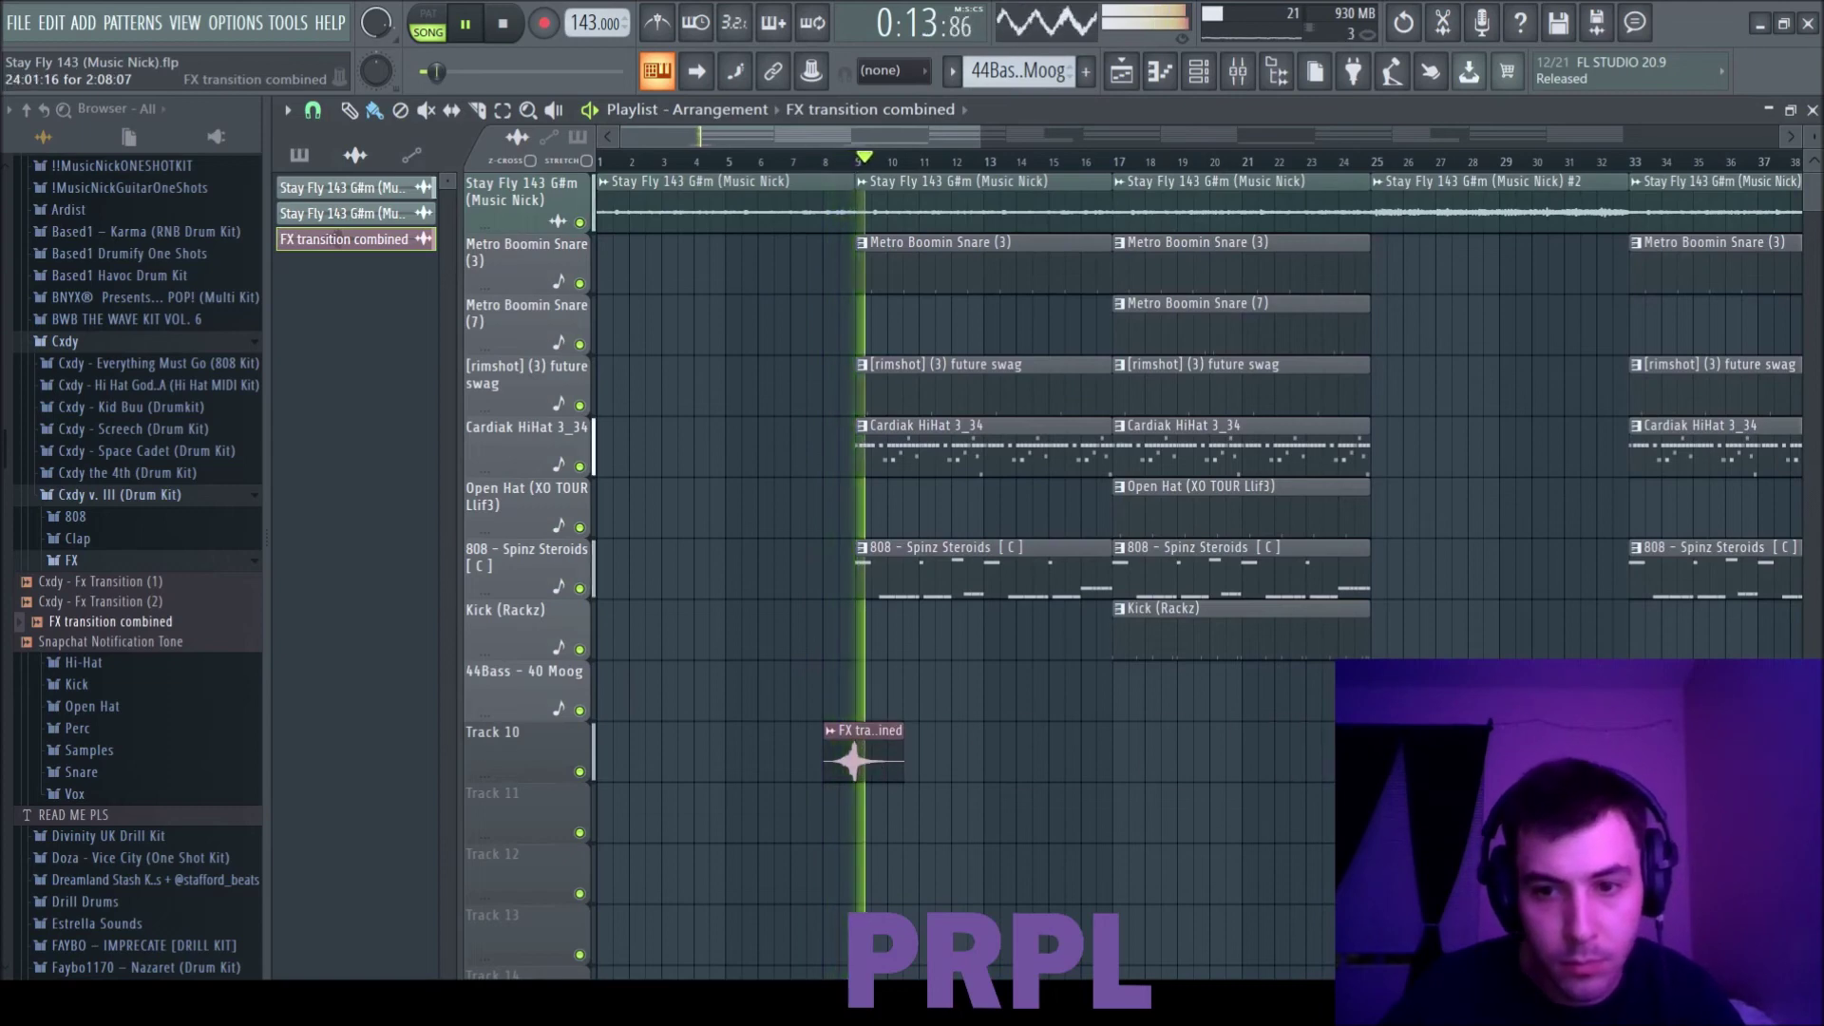
Step: Lower the Insert 12 fader in the mixer to reduce the transition effect's level
{"action": "scroll", "coordinate": [948, 777], "scroll_direction": "down", "scroll_amount": 4}
{"action": "key", "text": "F6"}
{"action": "key", "text": "F9"}
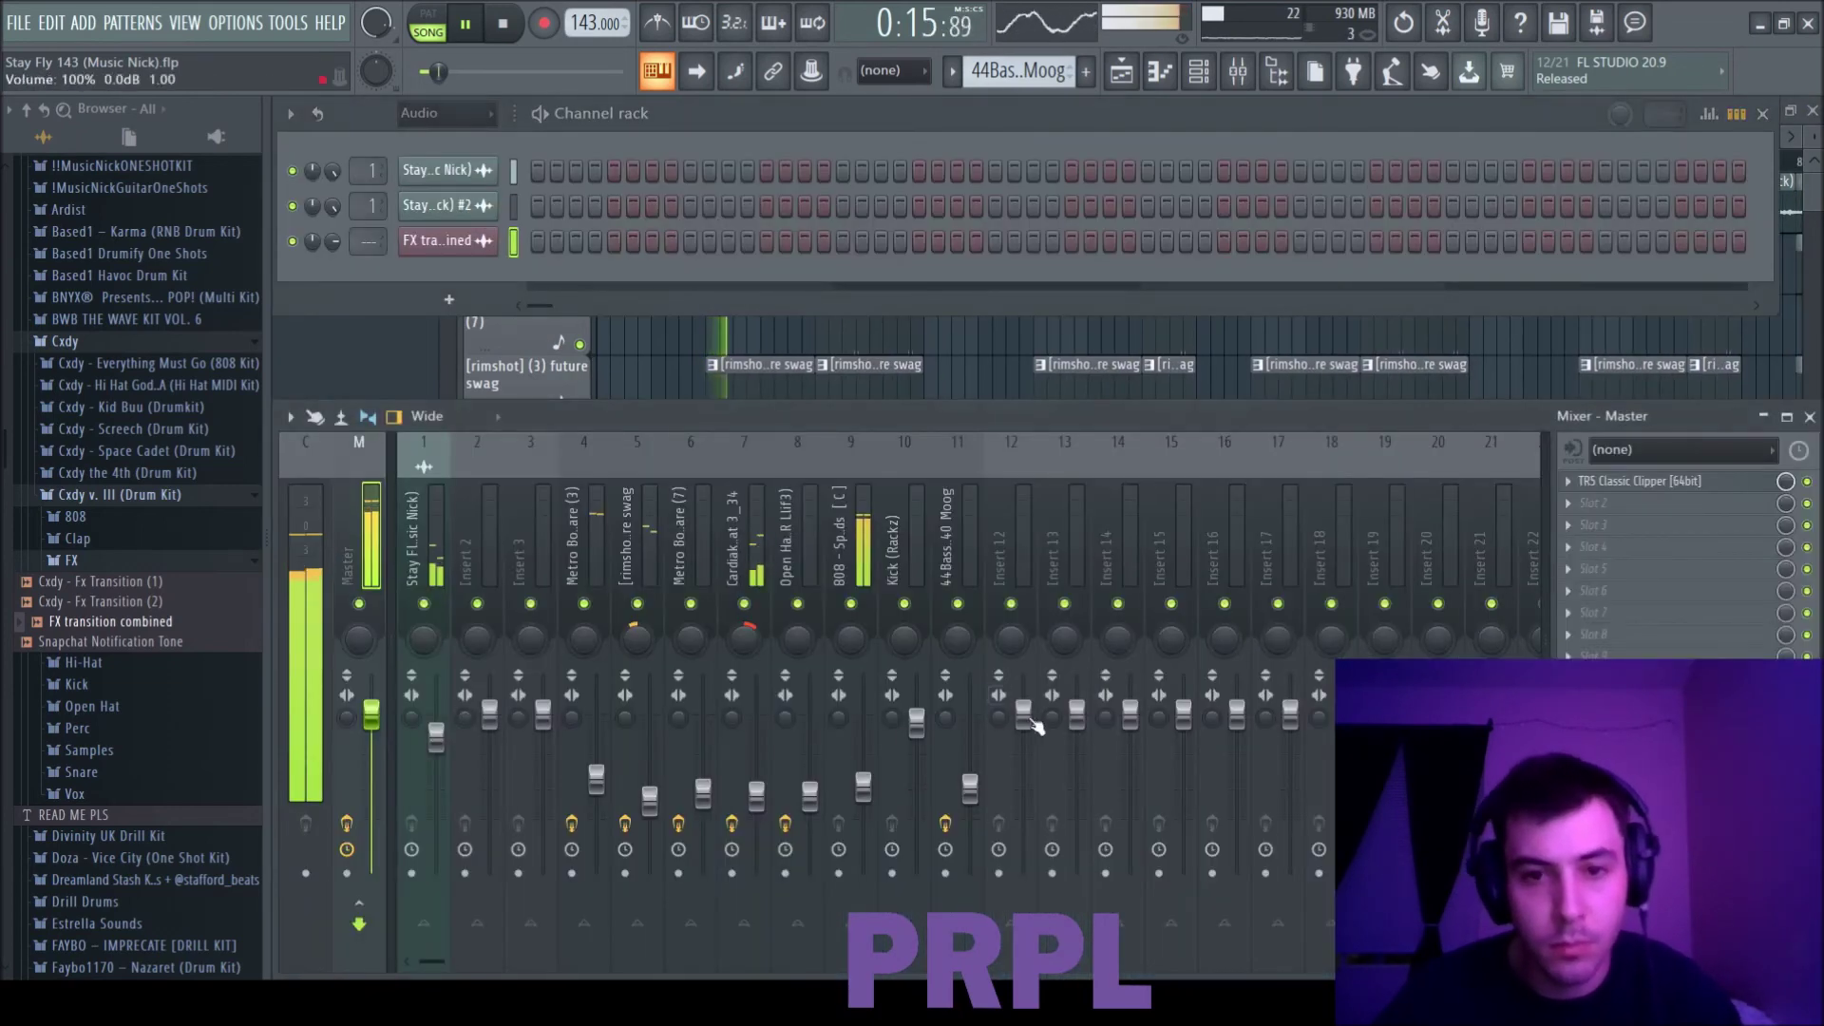
{"action": "left_click_drag", "start_coordinate": [1032, 720], "coordinate": [1034, 756]}
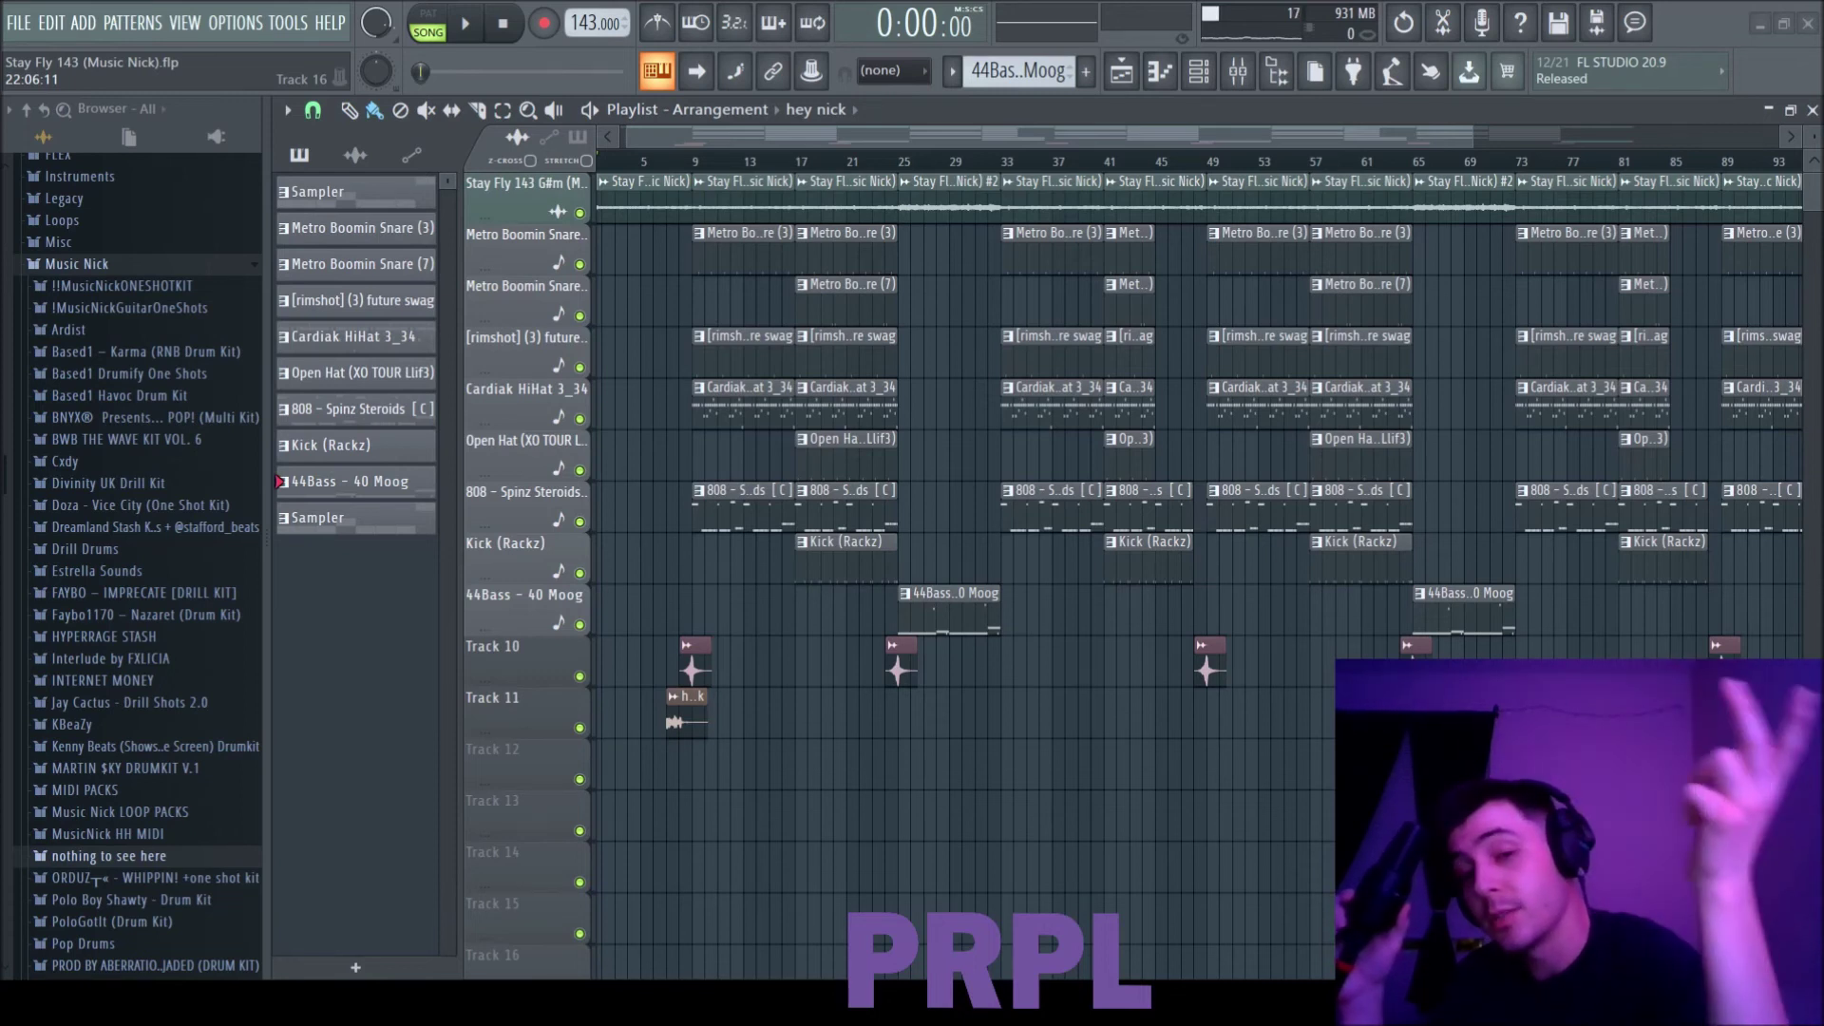
Step: Play the finished arrangement from the start
{"action": "left_click", "coordinate": [467, 24]}
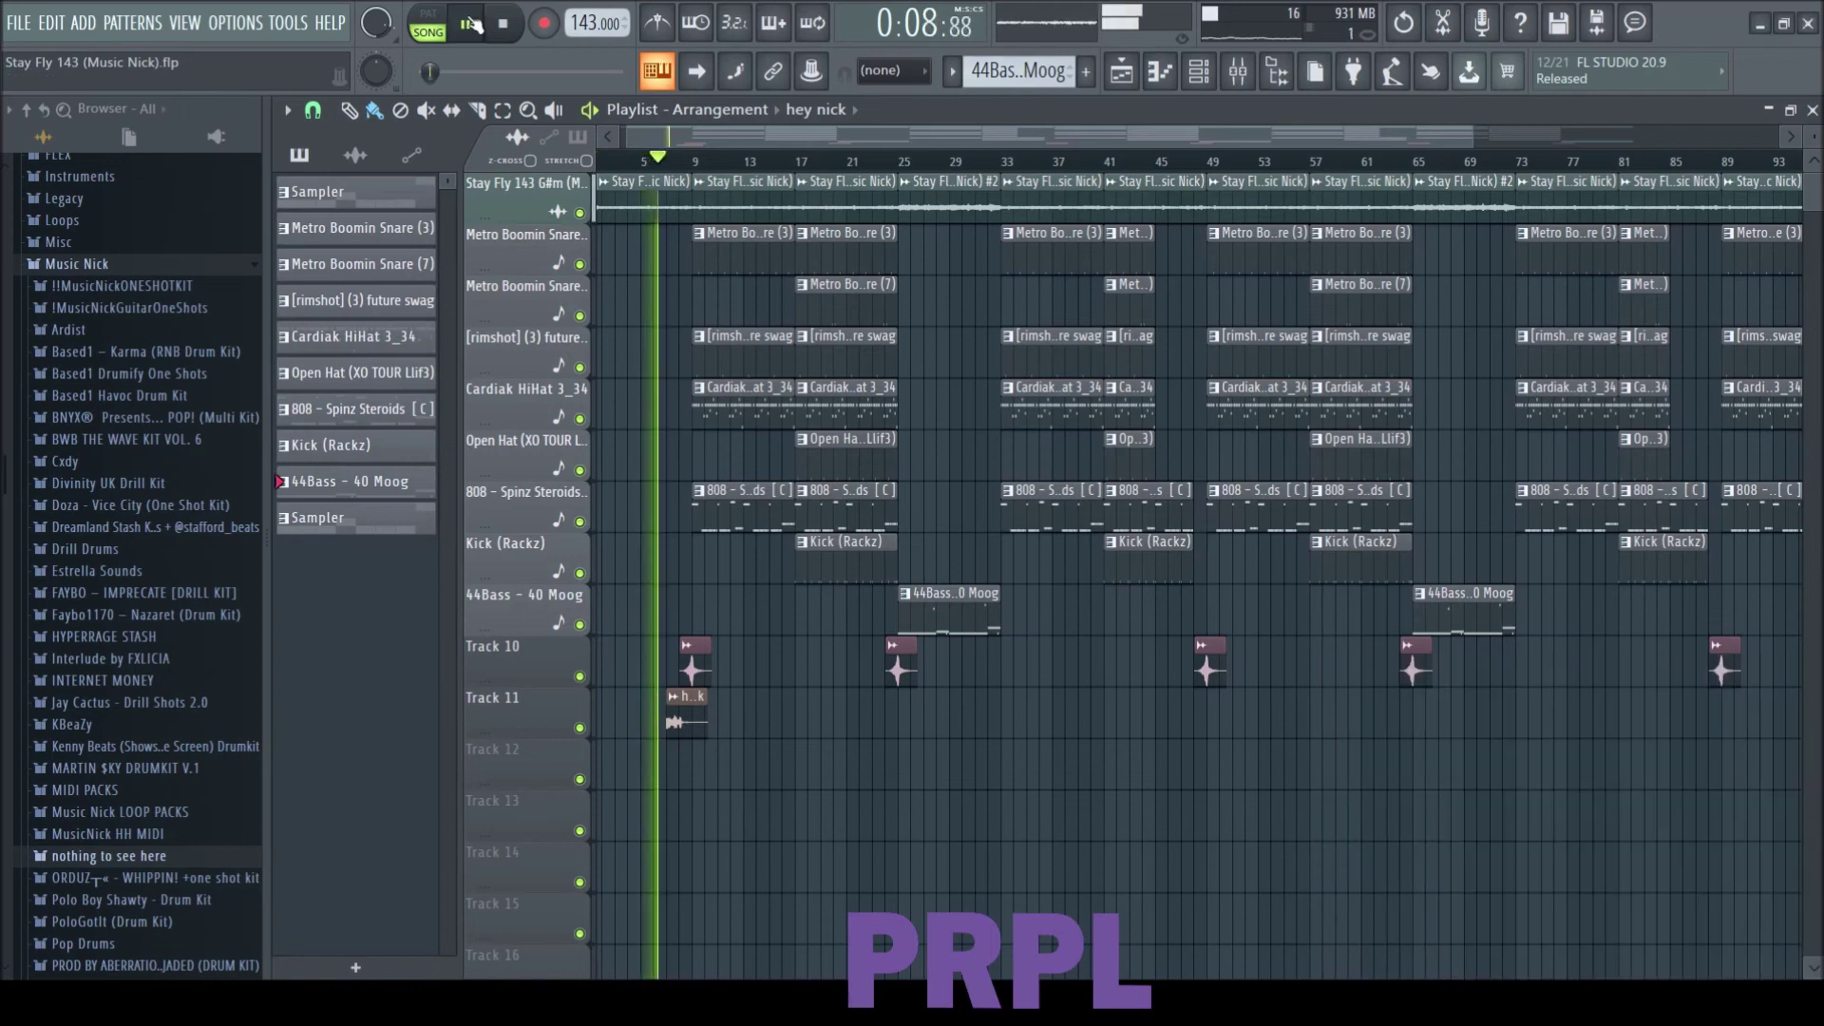